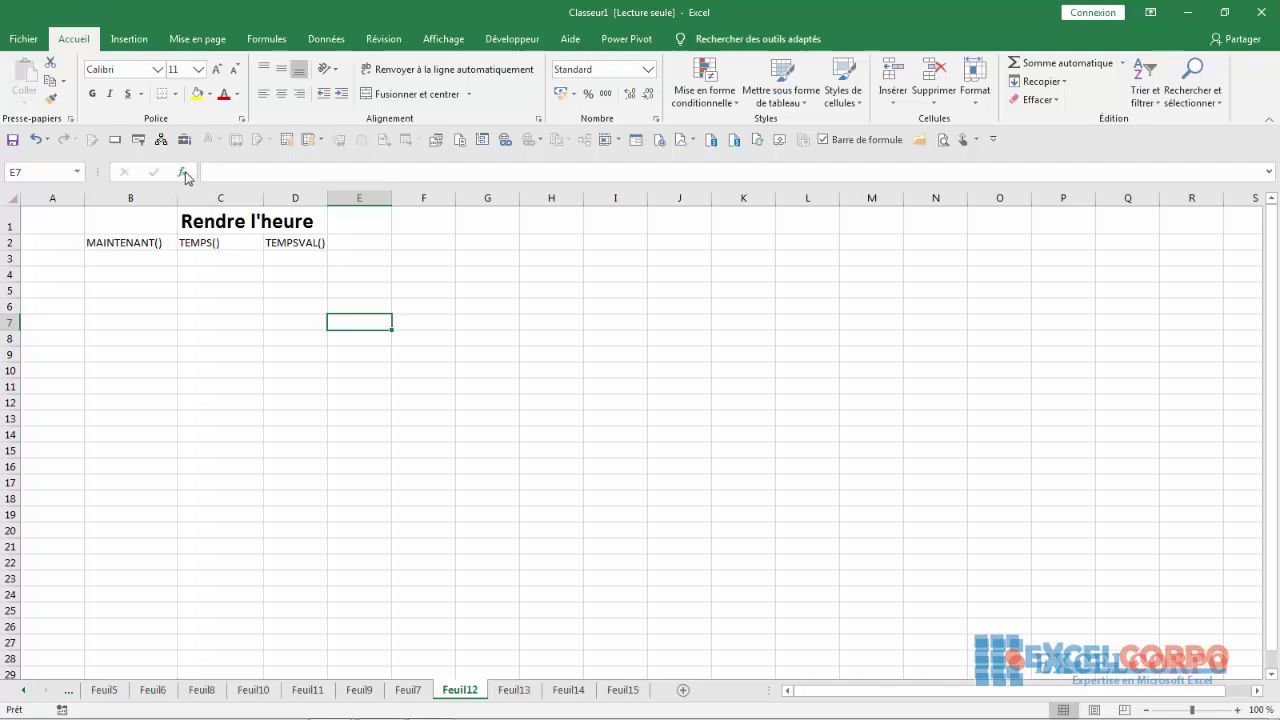
# Step: Browse the Date et Heure category of the function library and read the descriptions of AUJOURDHUI and HEURE
pyautogui.click(183, 174)
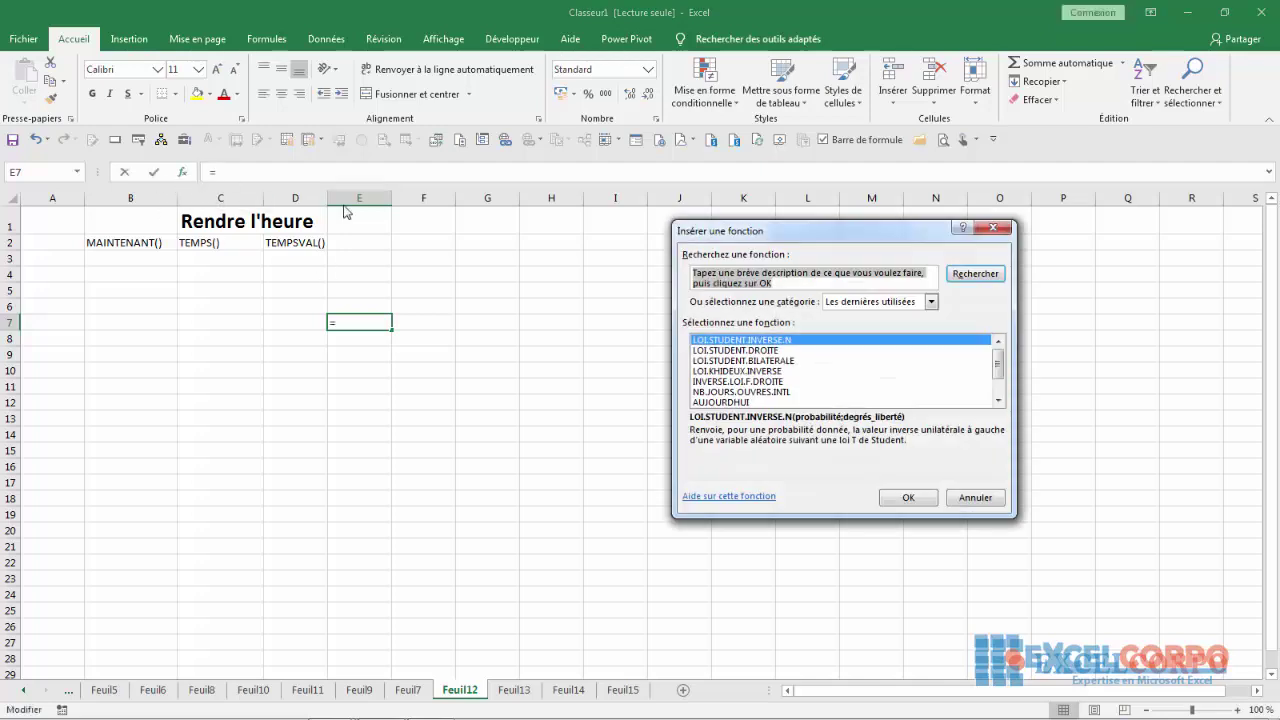
pyautogui.moveTo(823, 229); pyautogui.dragTo(683, 232)
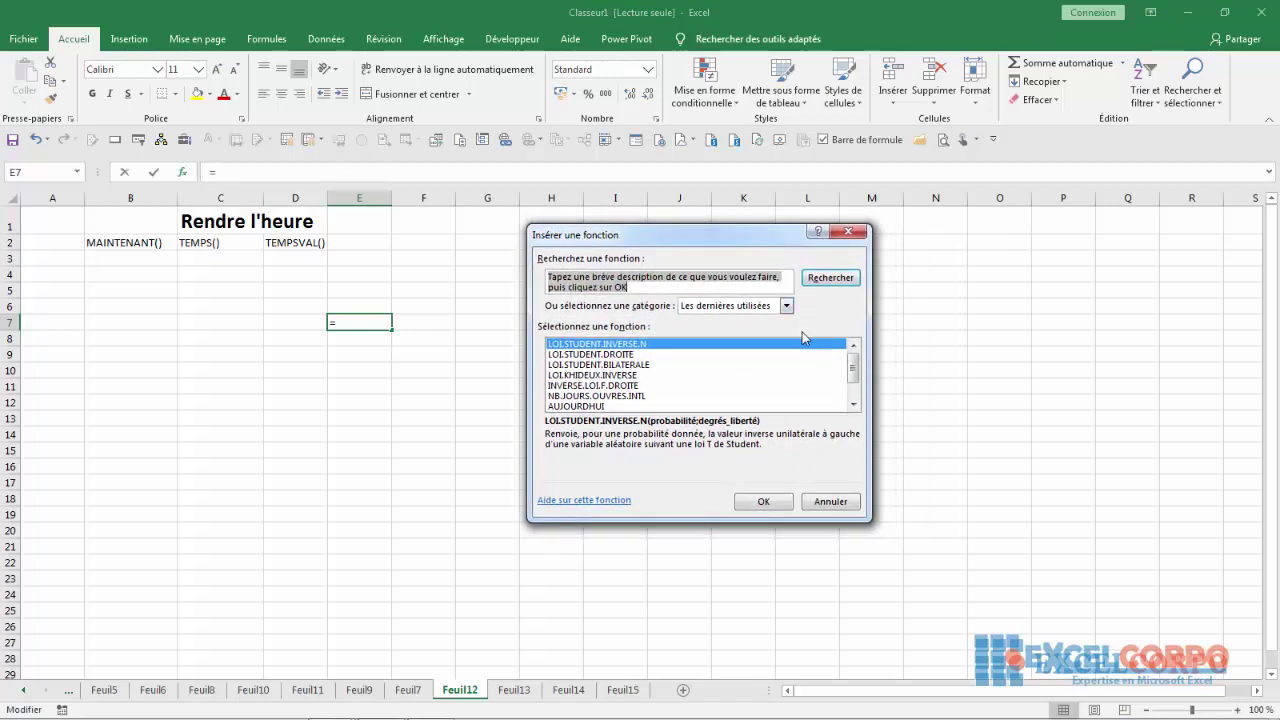
pyautogui.click(787, 306)
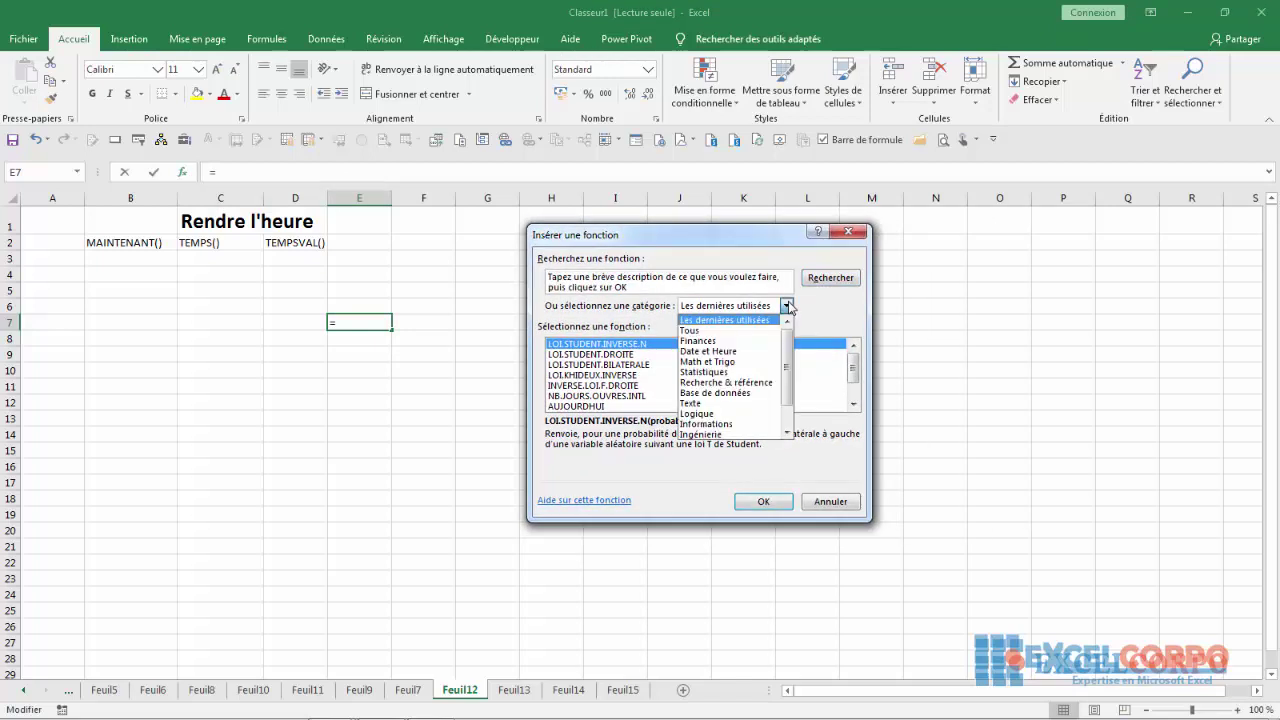
pyautogui.click(754, 351)
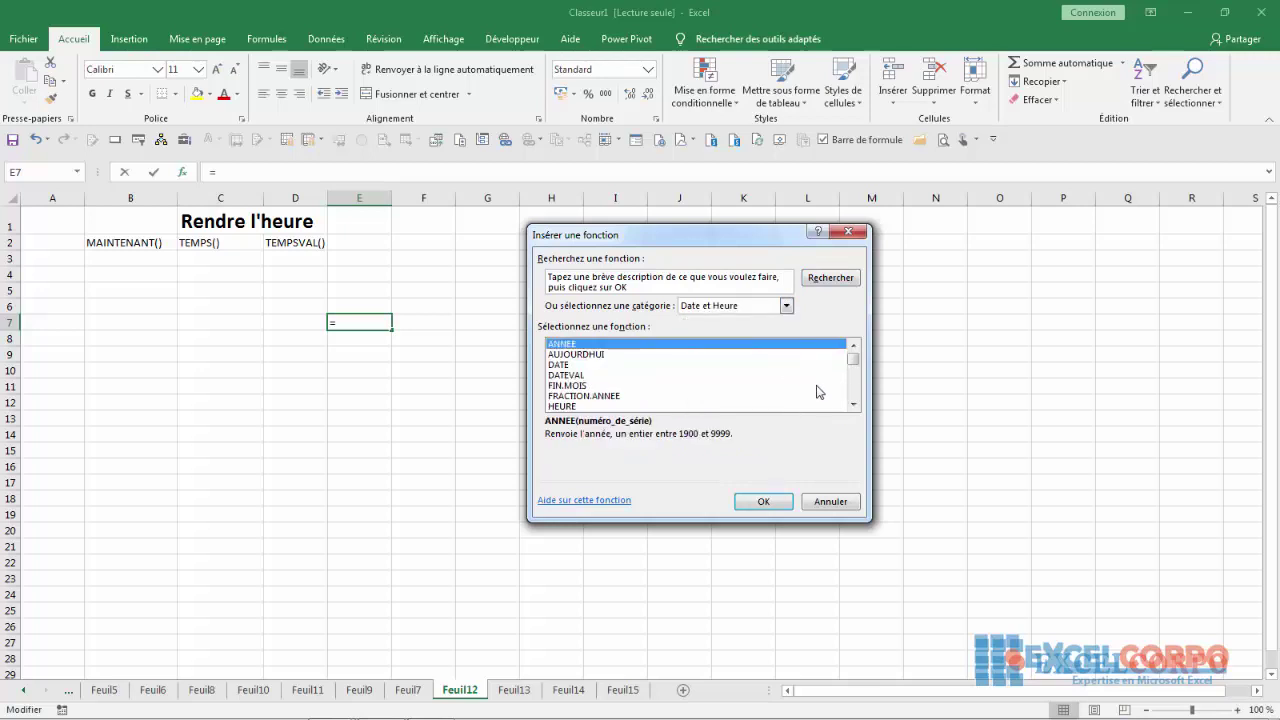
pyautogui.click(853, 405)
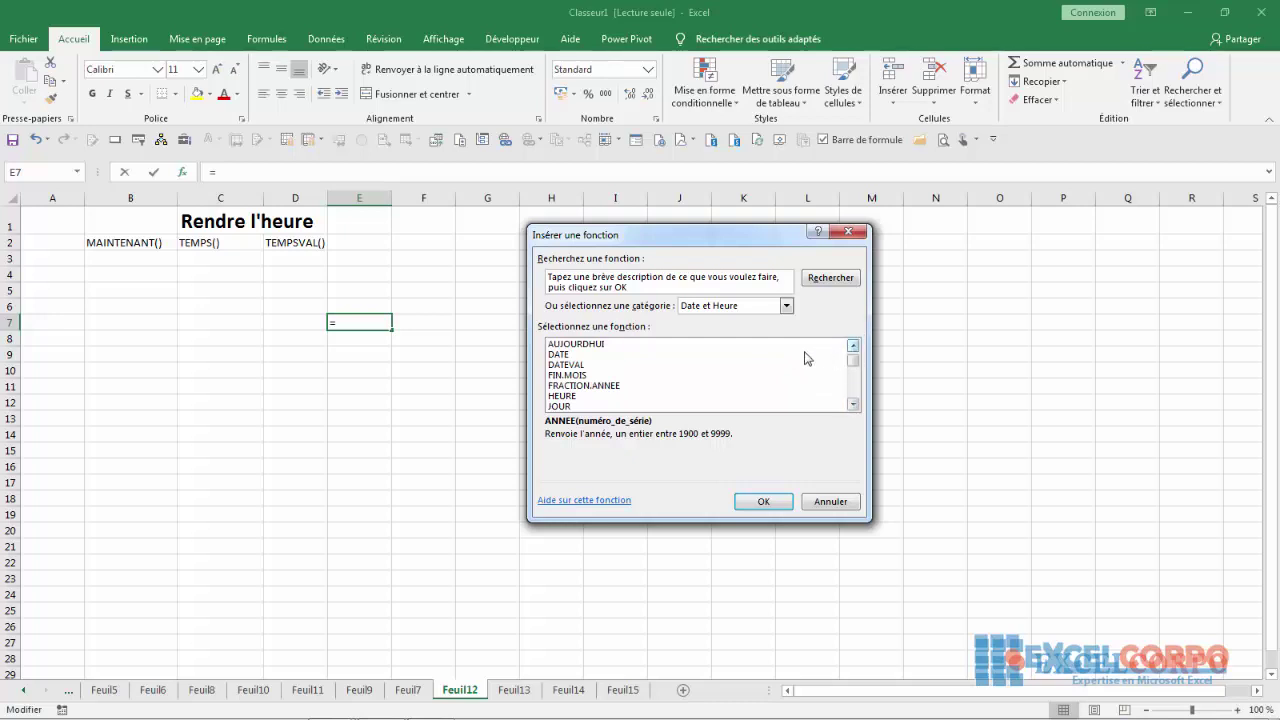
pyautogui.click(658, 345)
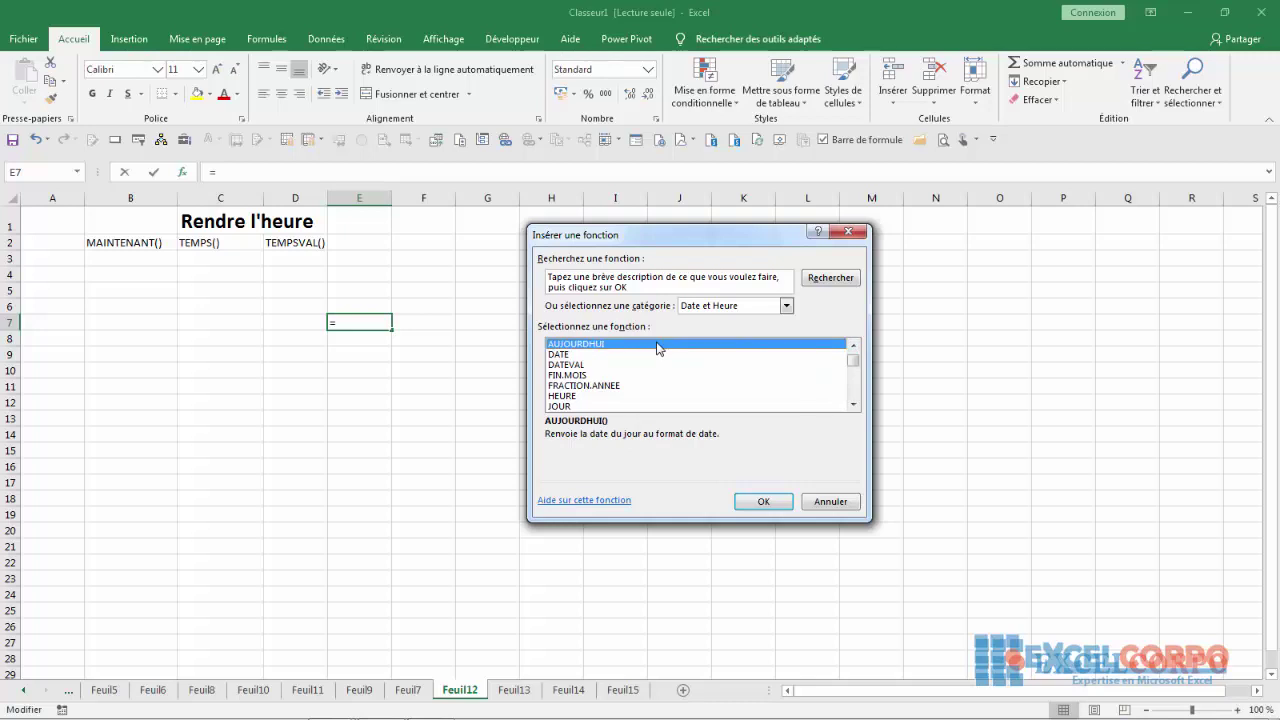
pyautogui.click(562, 397)
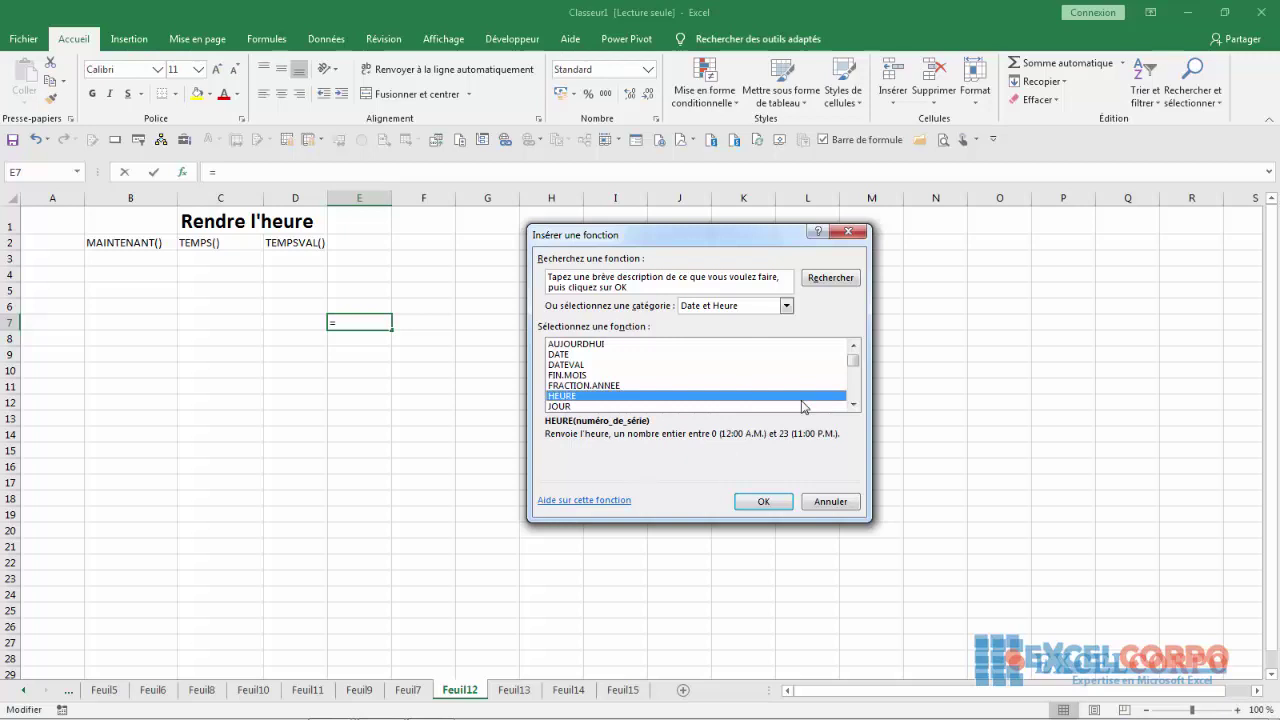
# Step: Read the descriptions of the MINUTE and SECONDE functions in the Date et Heure category
pyautogui.click(853, 405)
pyautogui.click(853, 405)
pyautogui.scroll(-1, 585, 395)
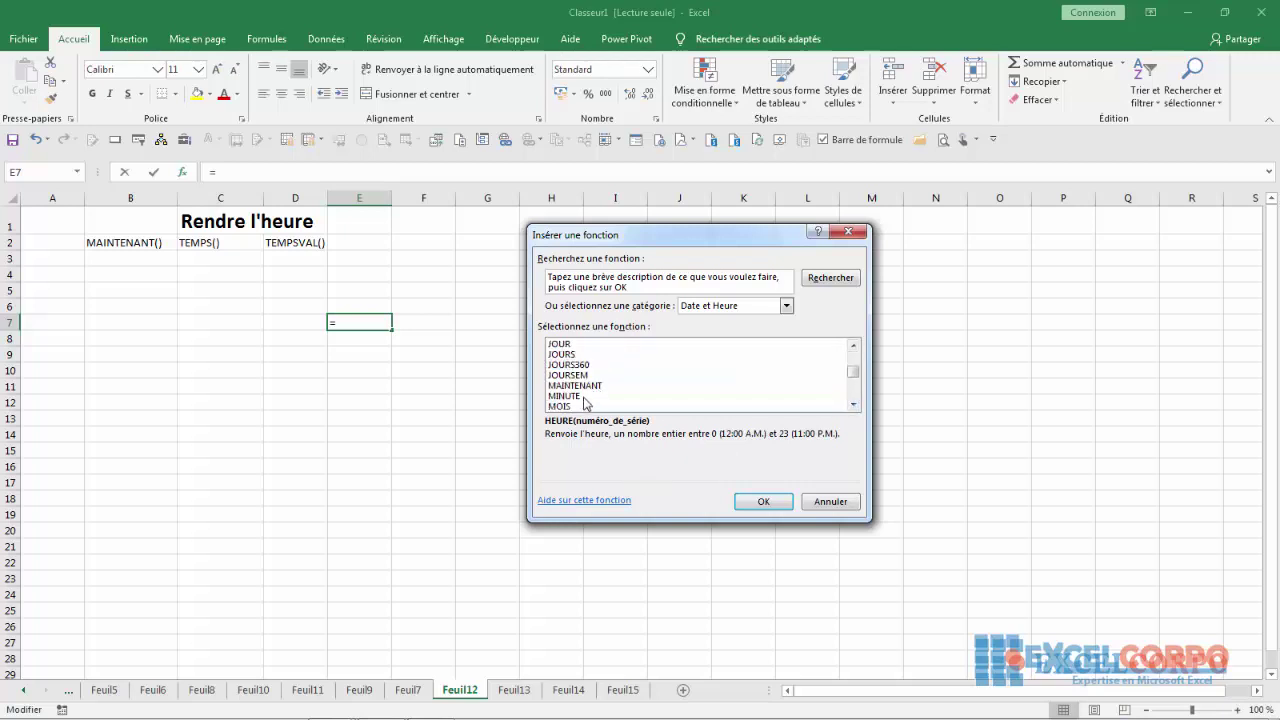
pyautogui.click(588, 397)
pyautogui.scroll(-2, 852, 405)
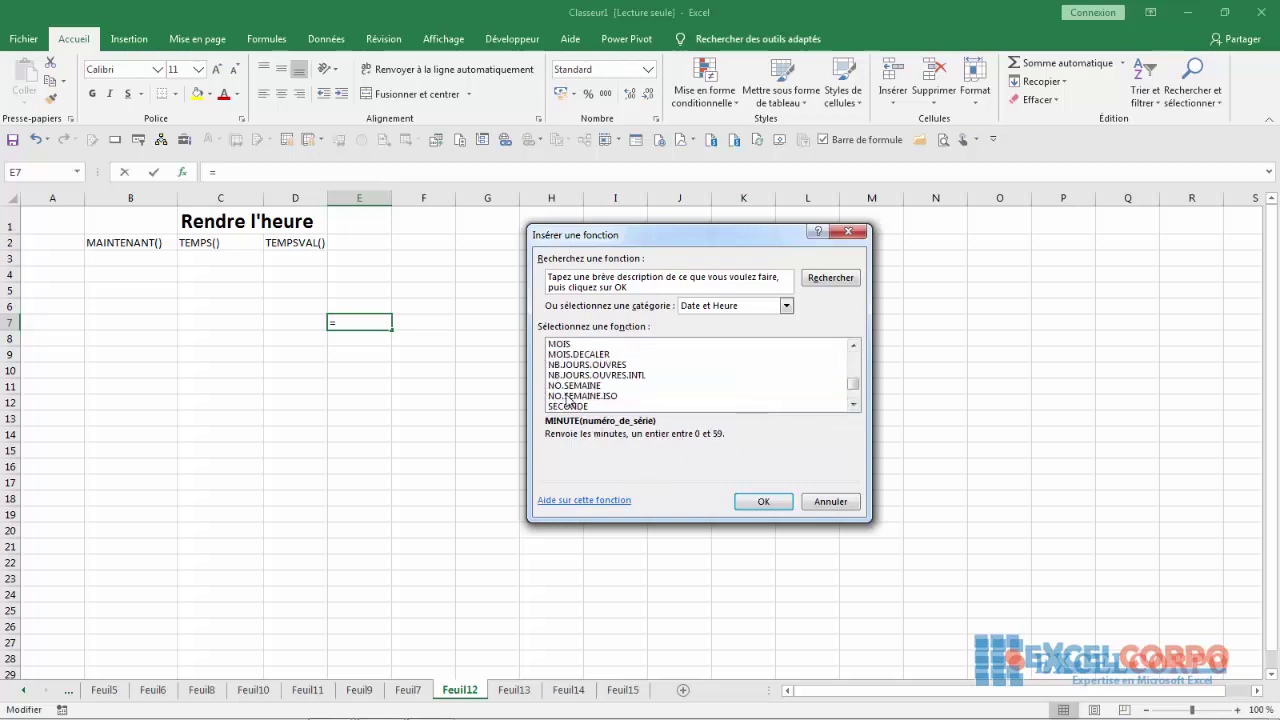
pyautogui.click(576, 407)
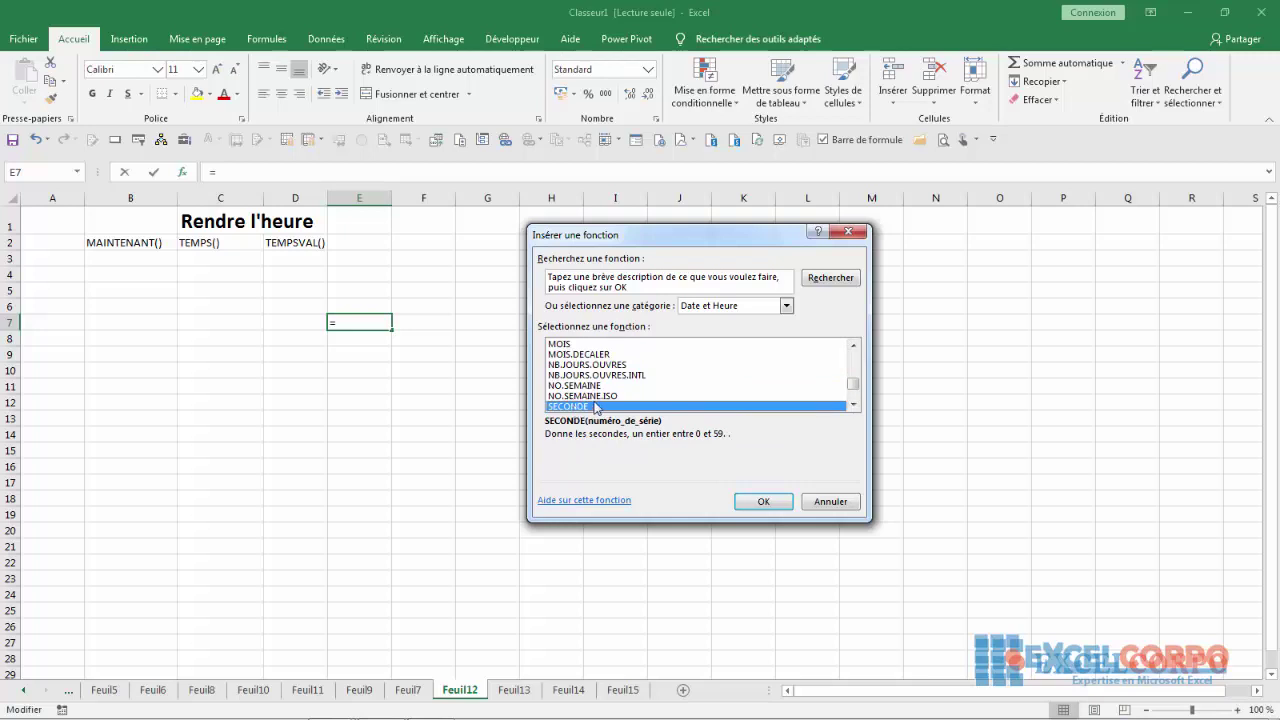
# Step: Read the descriptions of the MAINTENANT and TEMPS functions, and leave the function library without inserting anything
pyautogui.click(854, 345)
pyautogui.click(854, 345)
pyautogui.click(854, 345)
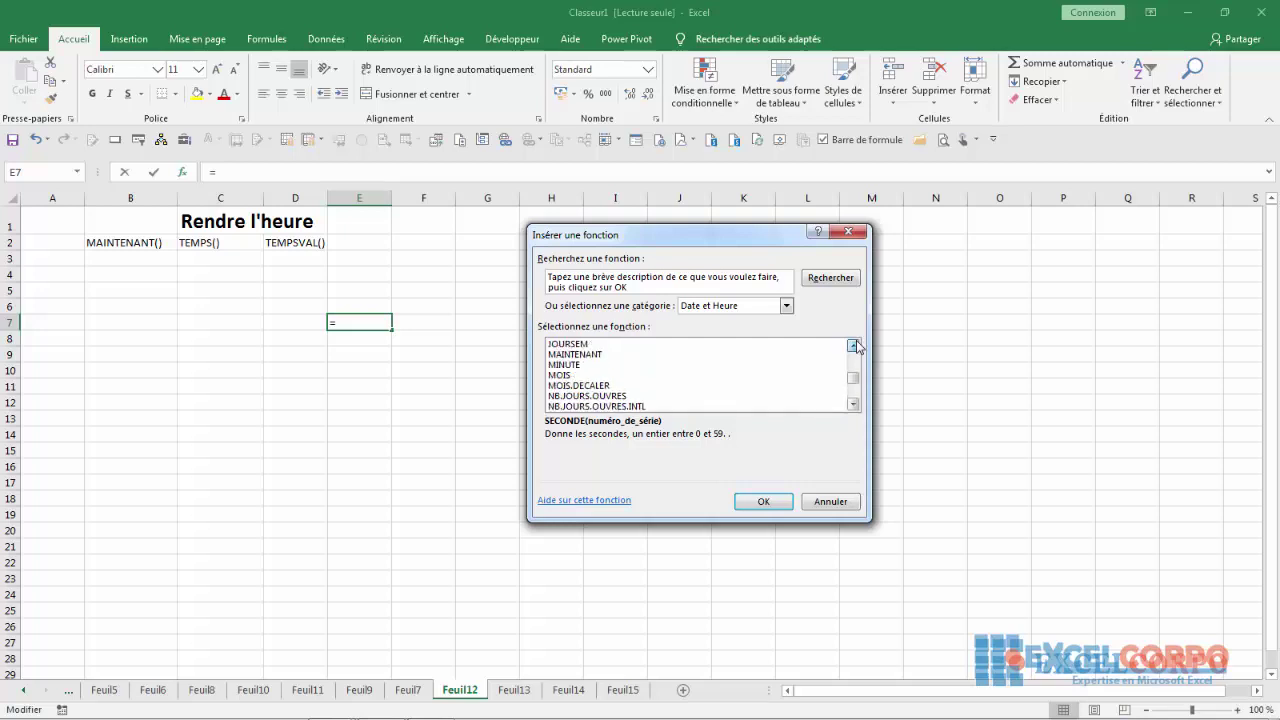
pyautogui.click(600, 355)
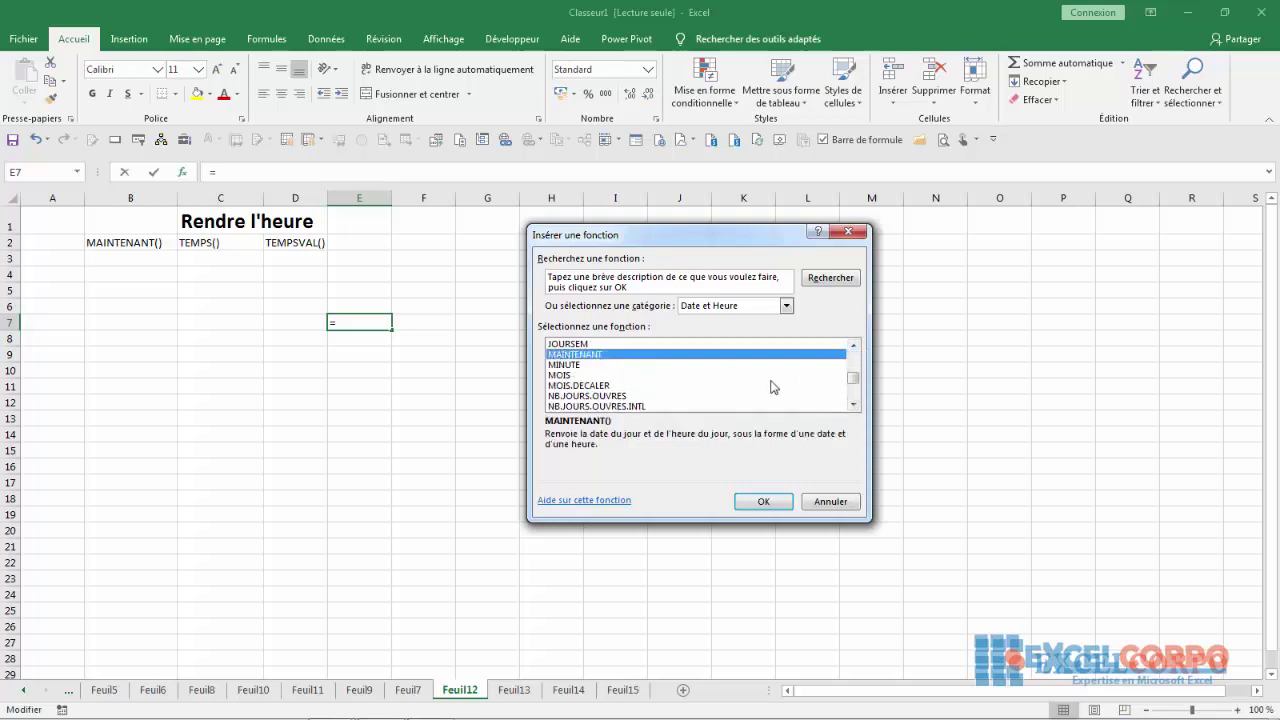
pyautogui.click(855, 405)
pyautogui.click(855, 405)
pyautogui.press('t')
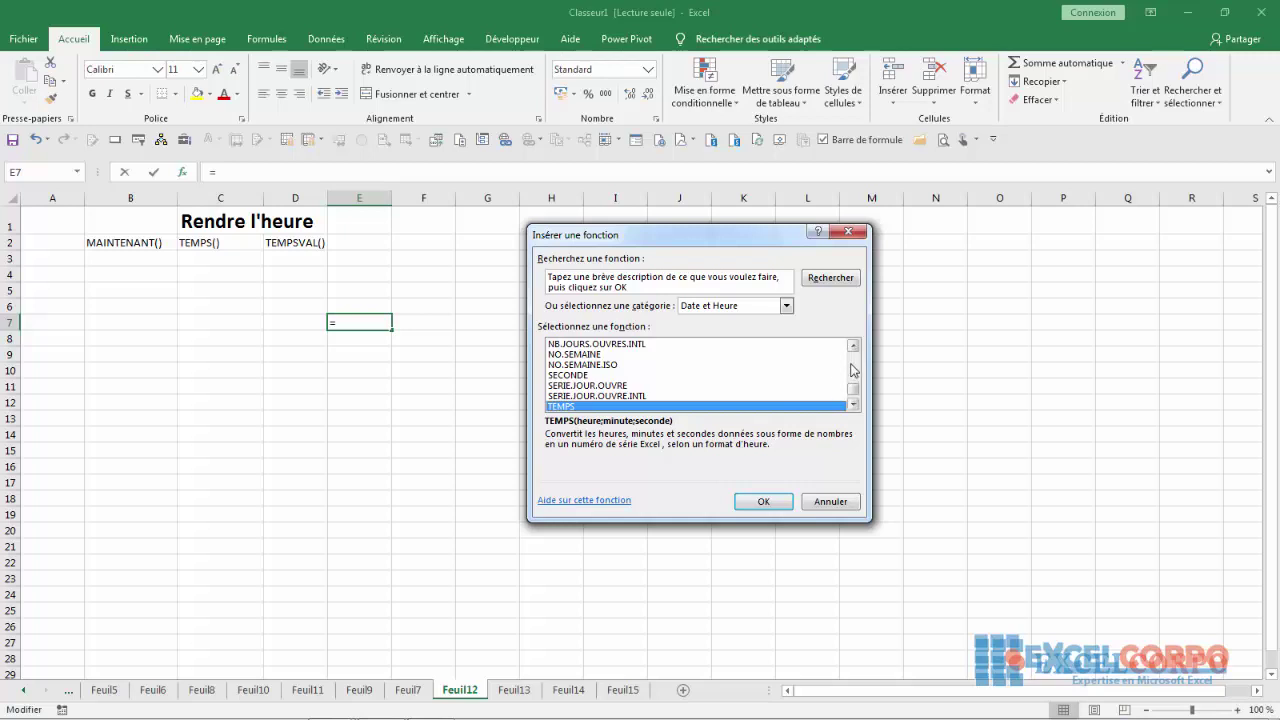
pyautogui.press('Escape')
# Step: Dismiss the Windows colour scheme prompt, and look up MAINTENANT in the function library from cell B3 without inserting it
pyautogui.click(145, 257)
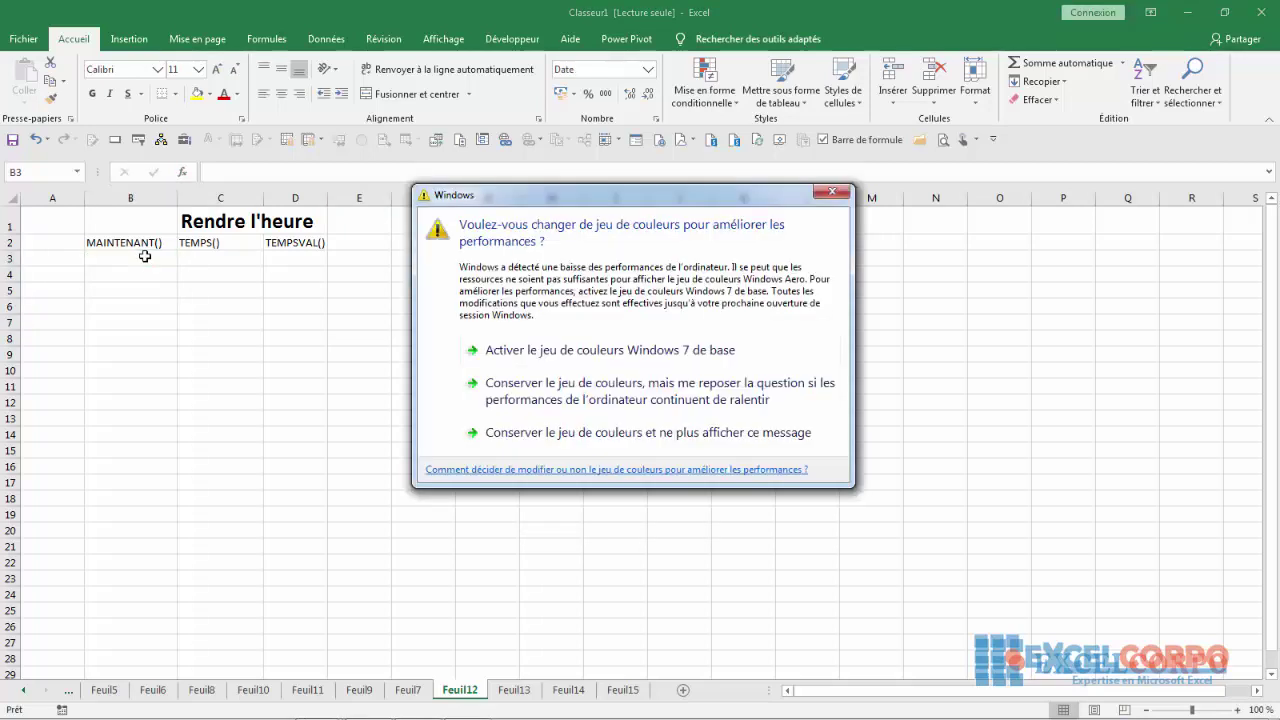
pyautogui.click(836, 197)
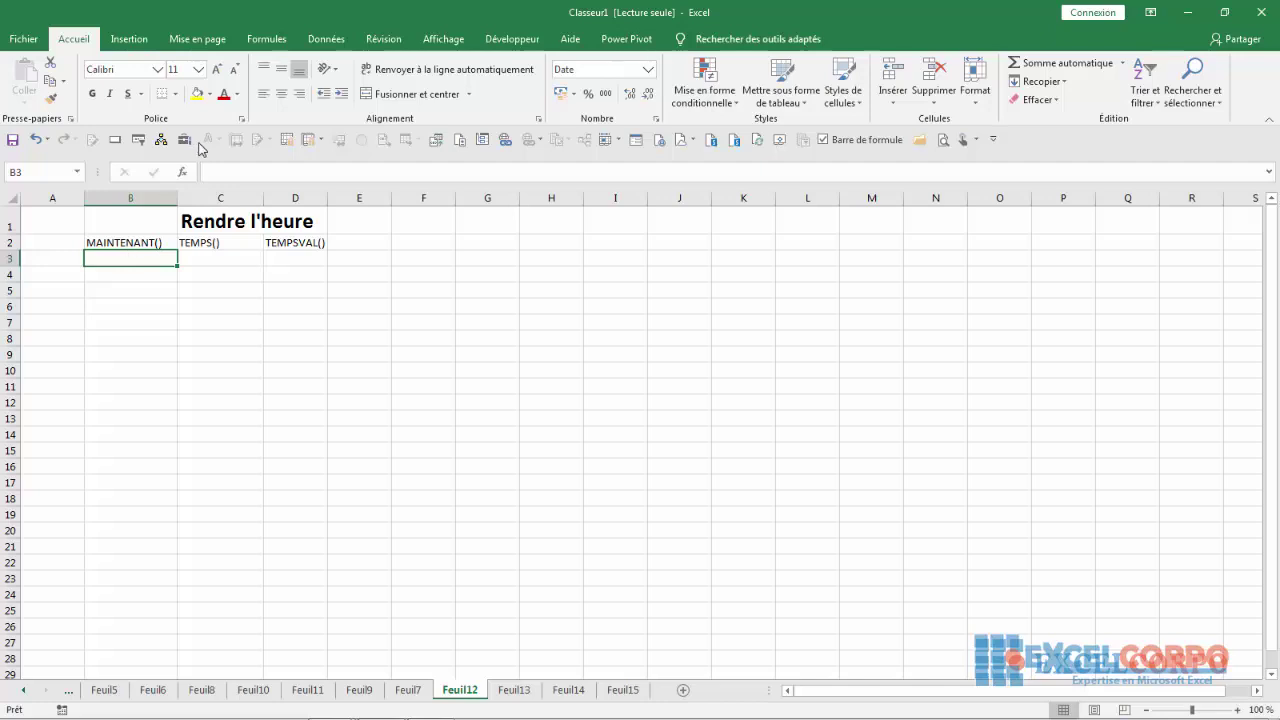
pyautogui.click(186, 172)
pyautogui.click(183, 172)
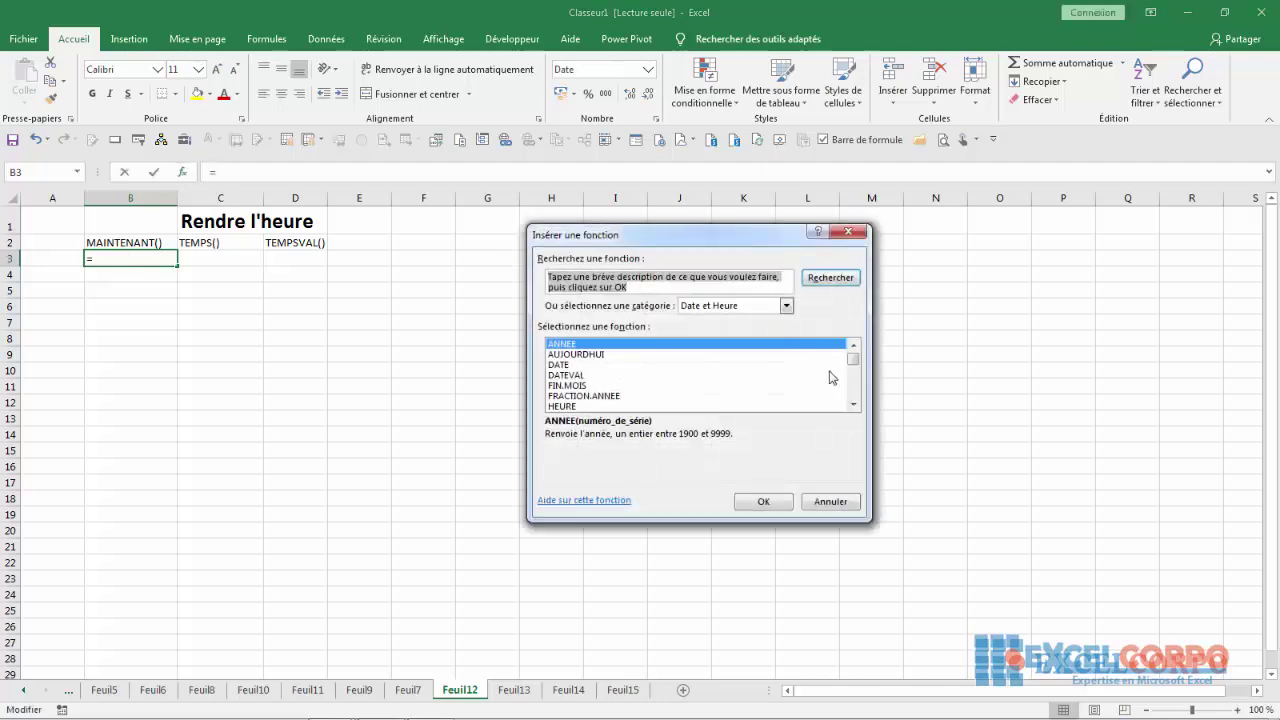
pyautogui.click(768, 365)
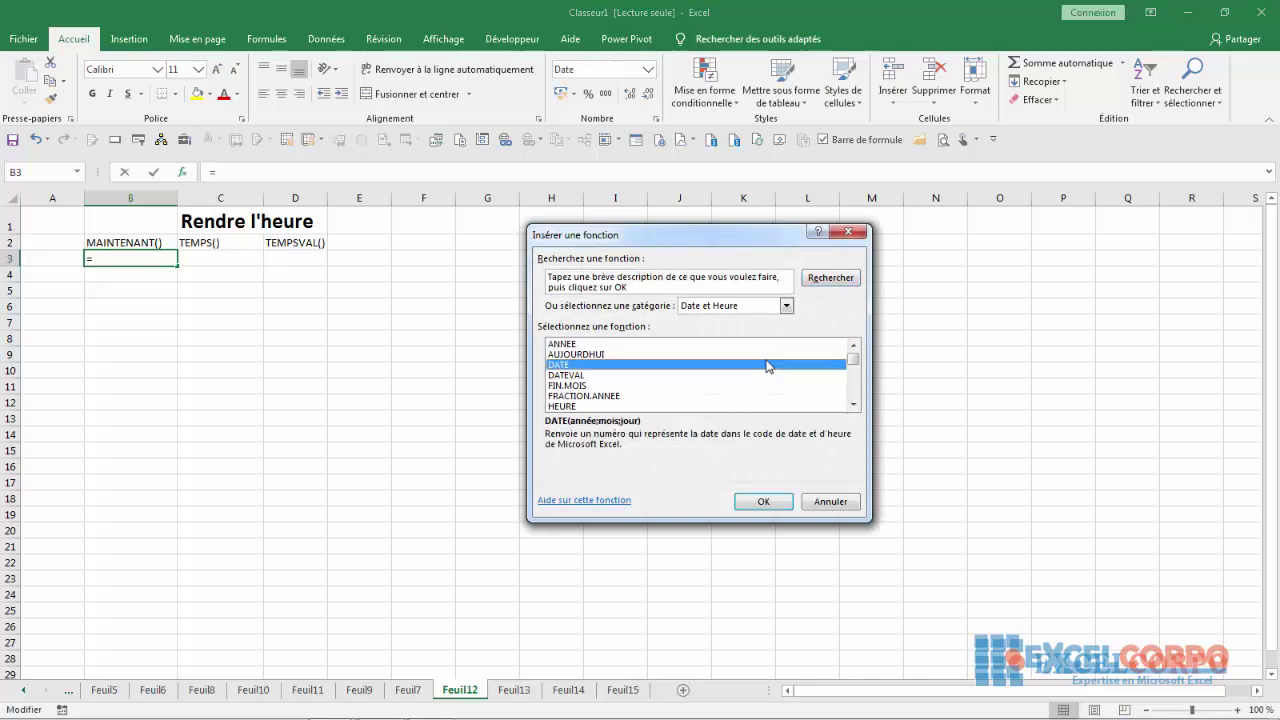
pyautogui.press('m')
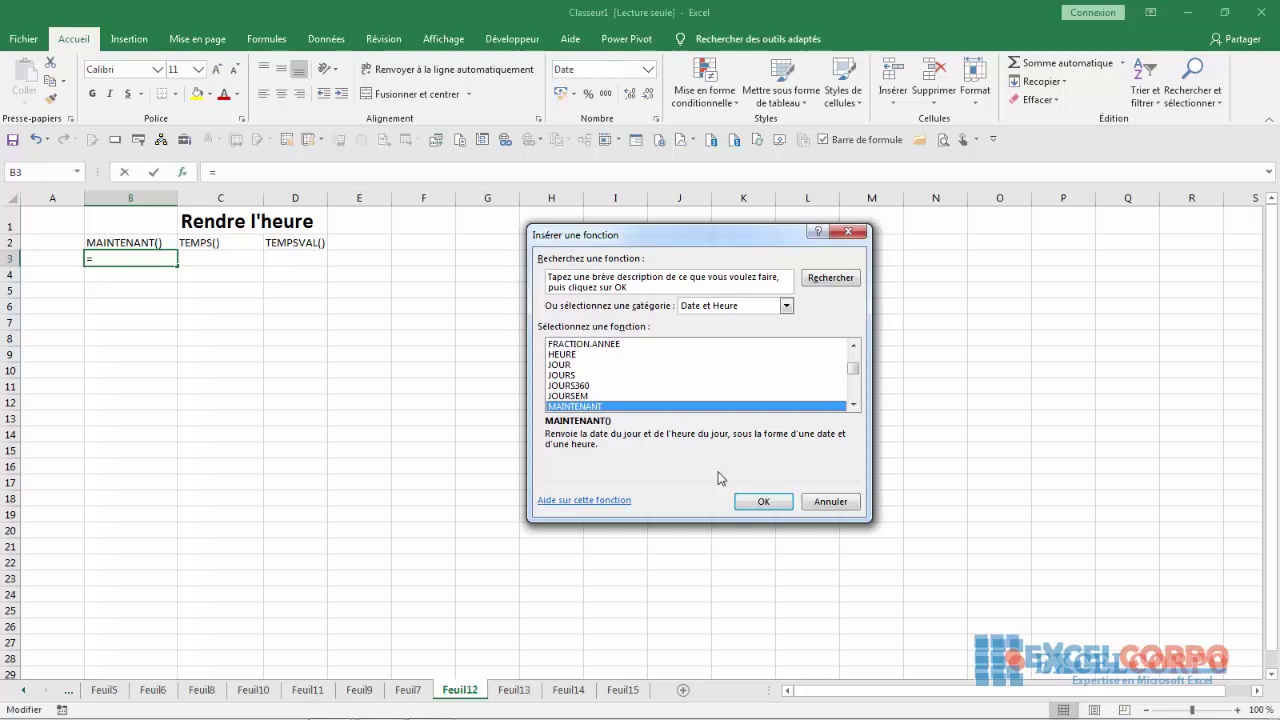
pyautogui.click(832, 195)
pyautogui.click(841, 227)
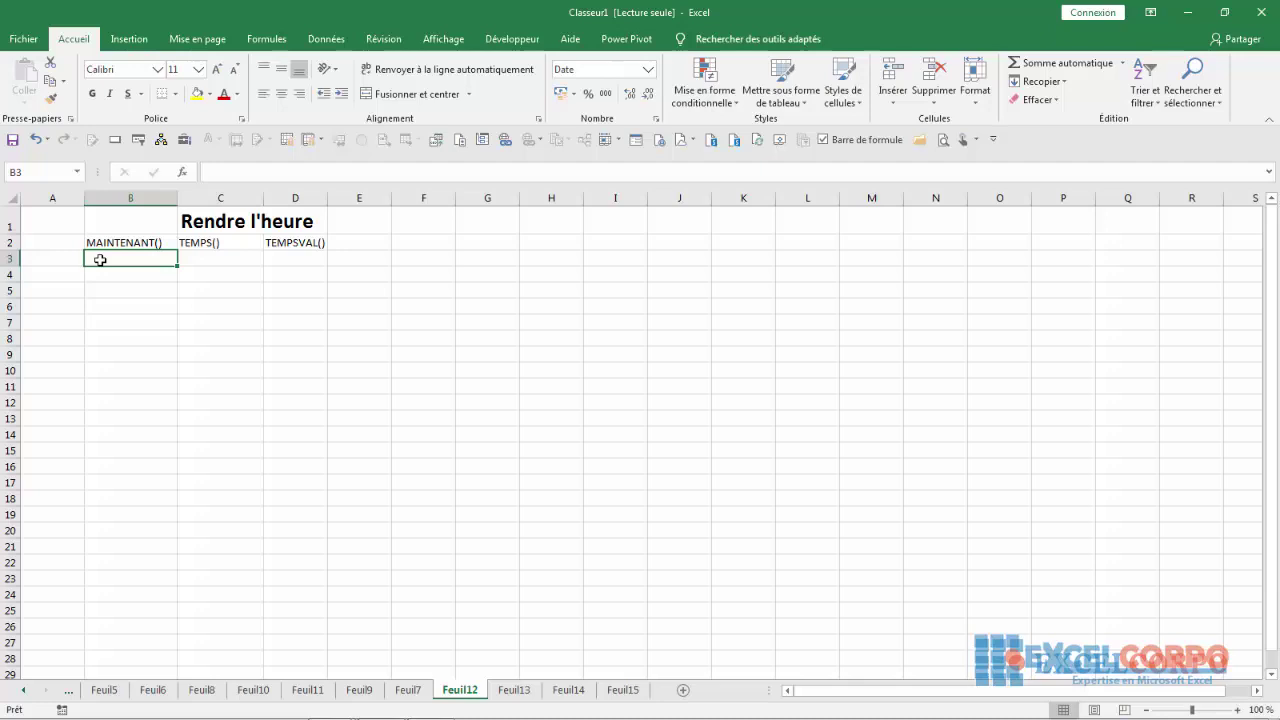
# Step: Enter =MAINTENANT() in cell B3 and widen column B so the full date and time fits
pyautogui.write('=main')
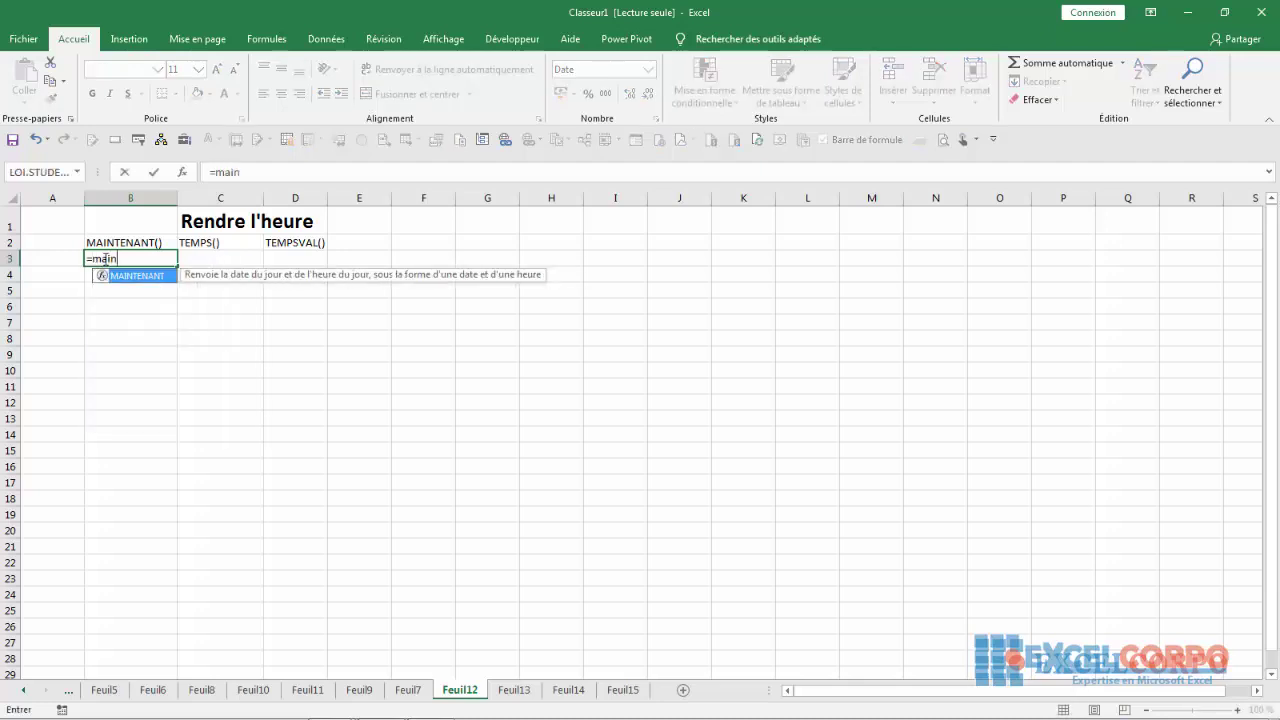
pyautogui.doubleClick(137, 276)
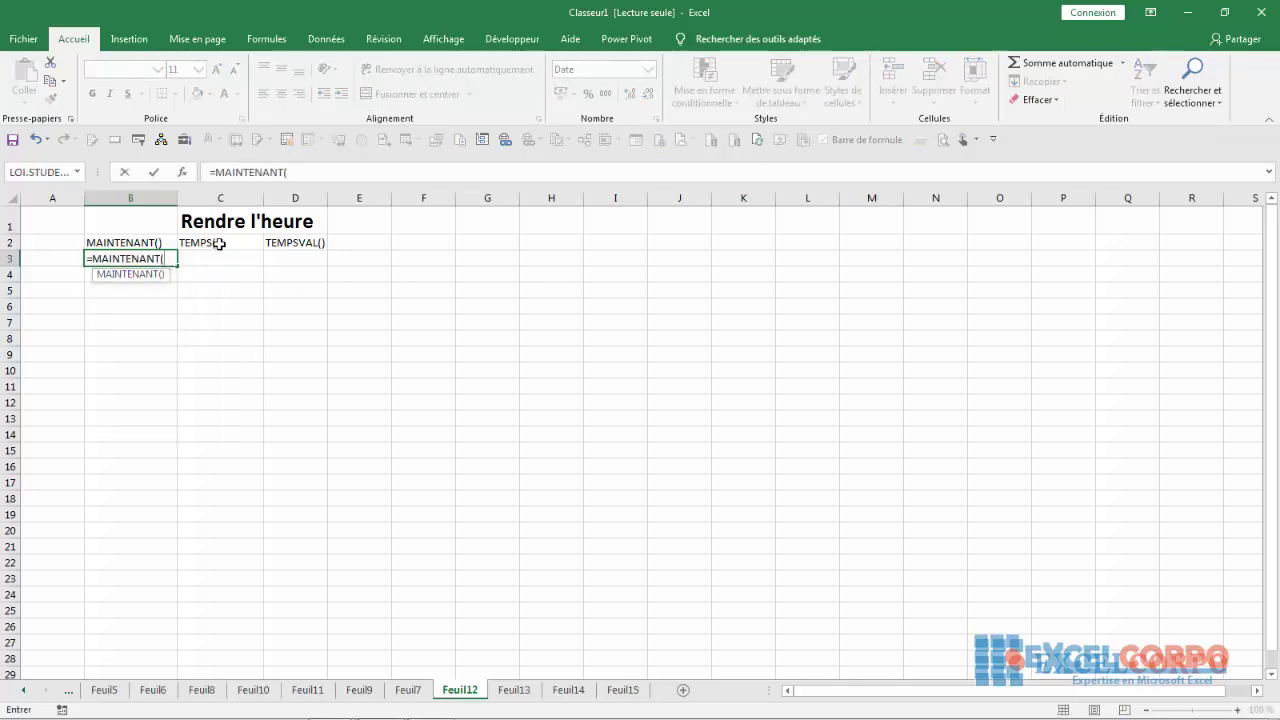
pyautogui.write(')')
pyautogui.press('Return')
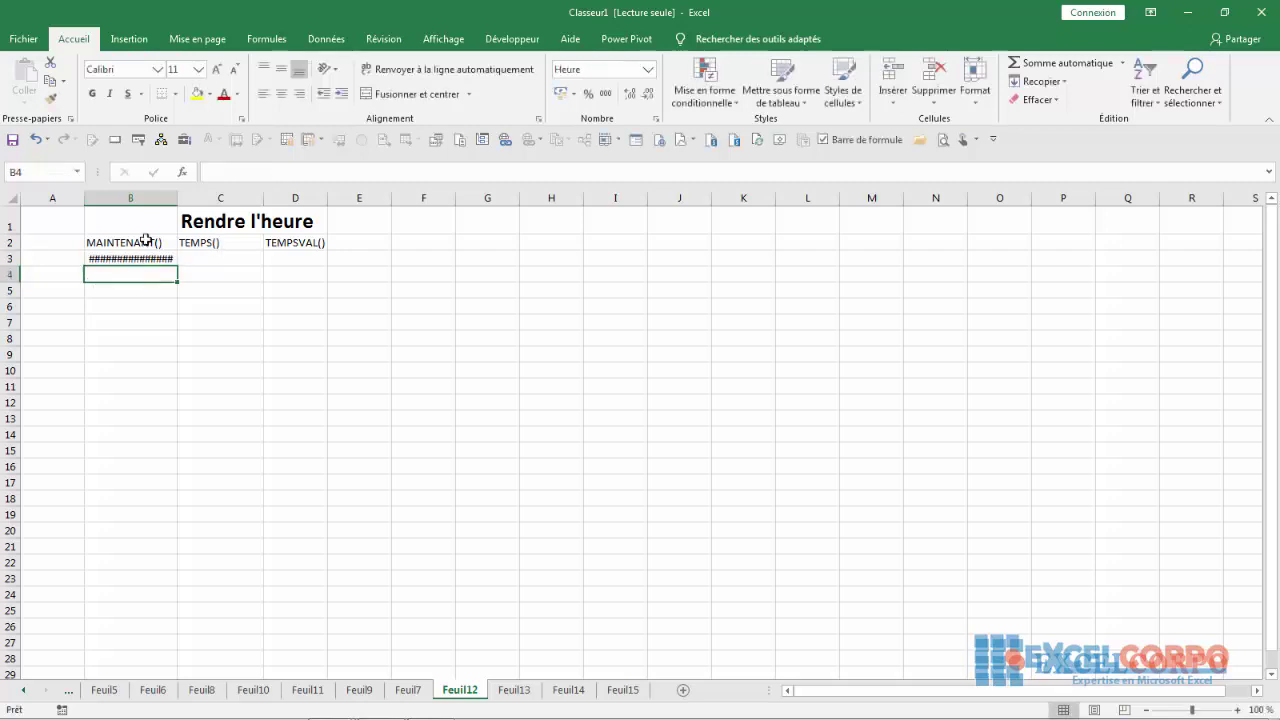
pyautogui.moveTo(177, 198); pyautogui.dragTo(223, 198)
# Step: Examine the cell format of B3, keeping the Date category with the 14/3/12 1:30 PM type
pyautogui.click(116, 257)
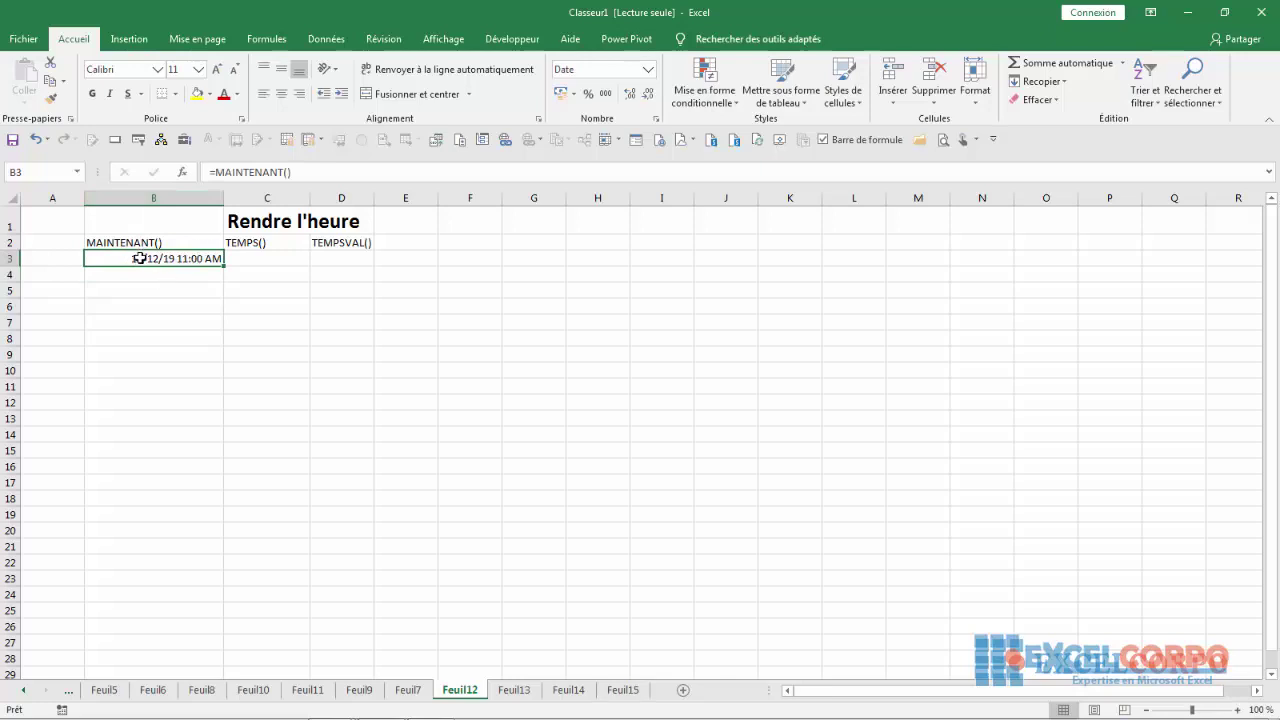
pyautogui.rightClick(201, 260)
pyautogui.press('Escape')
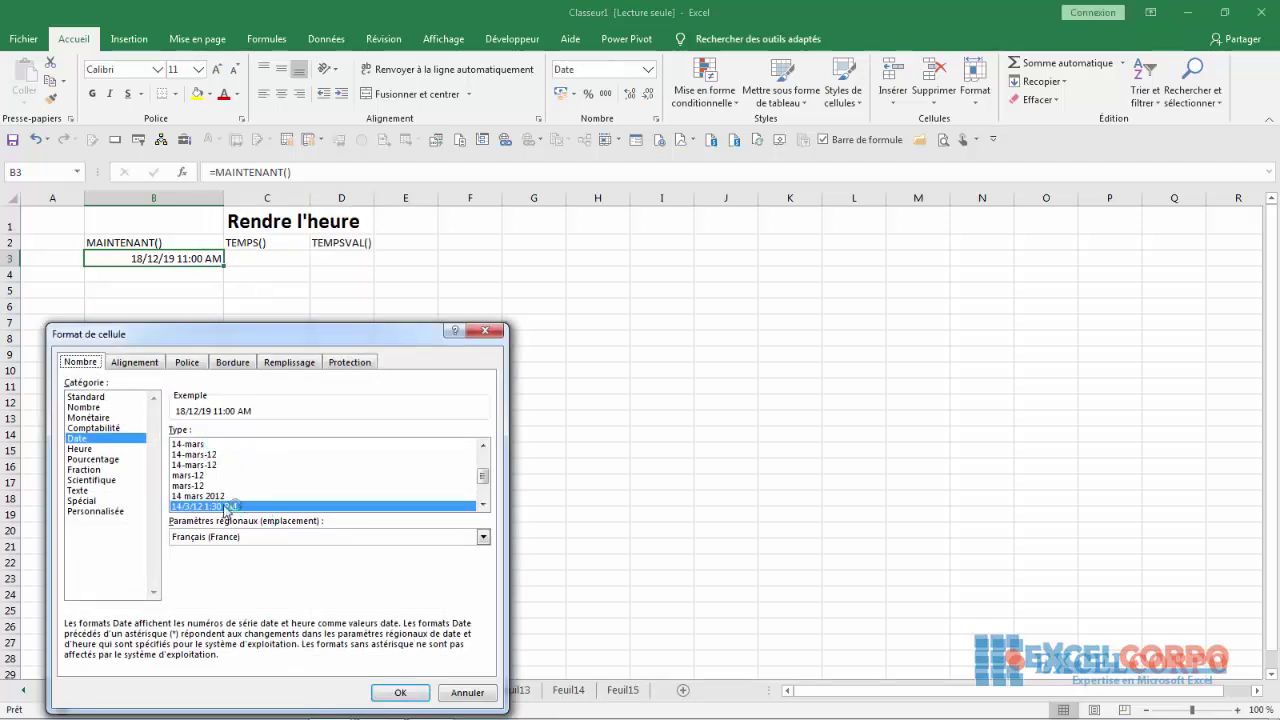
pyautogui.click(400, 692)
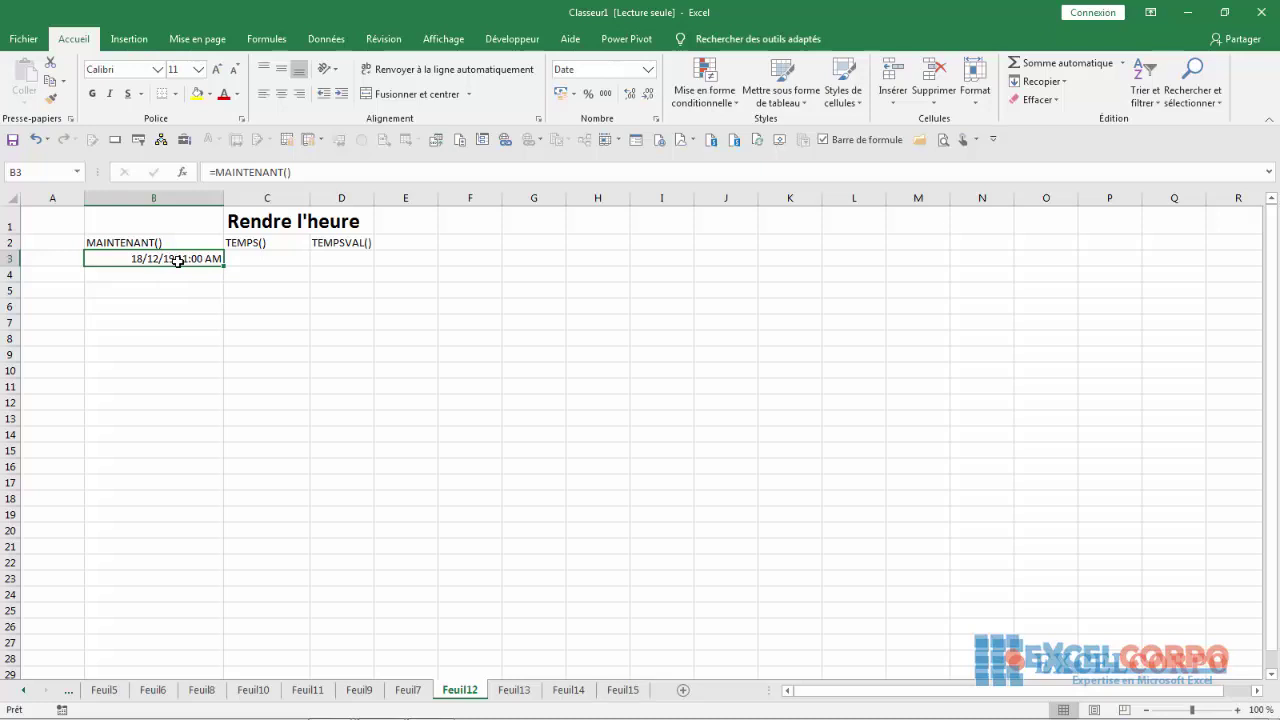
# Step: Enter =MAINTENANT()-AUJOURDHUI() in cell B4 to return only the current time
pyautogui.click(176, 273)
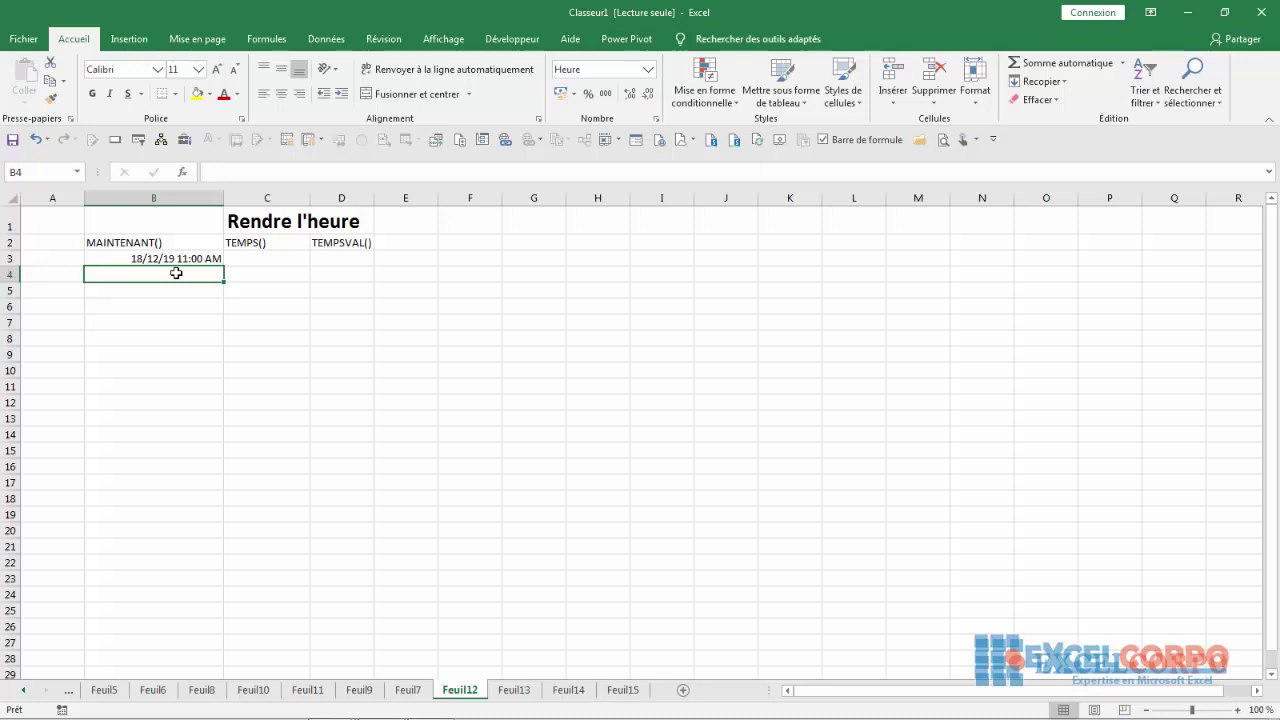
pyautogui.write('=main')
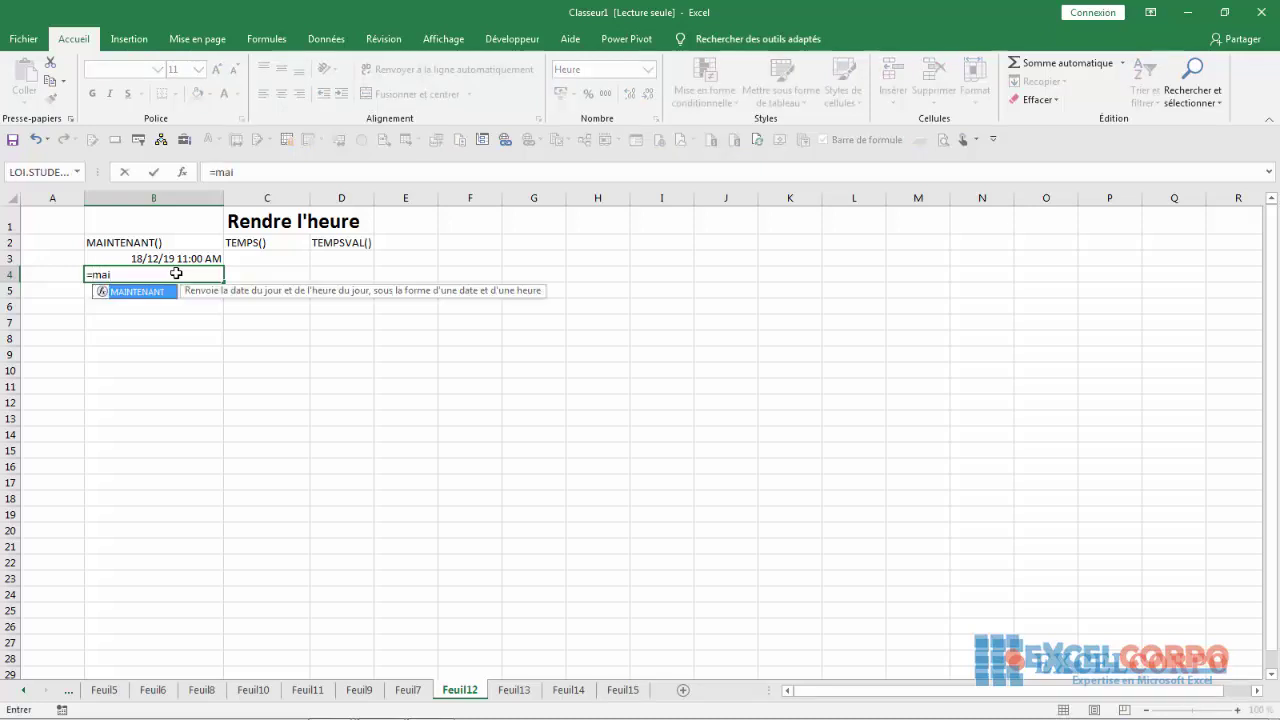
pyautogui.doubleClick(140, 291)
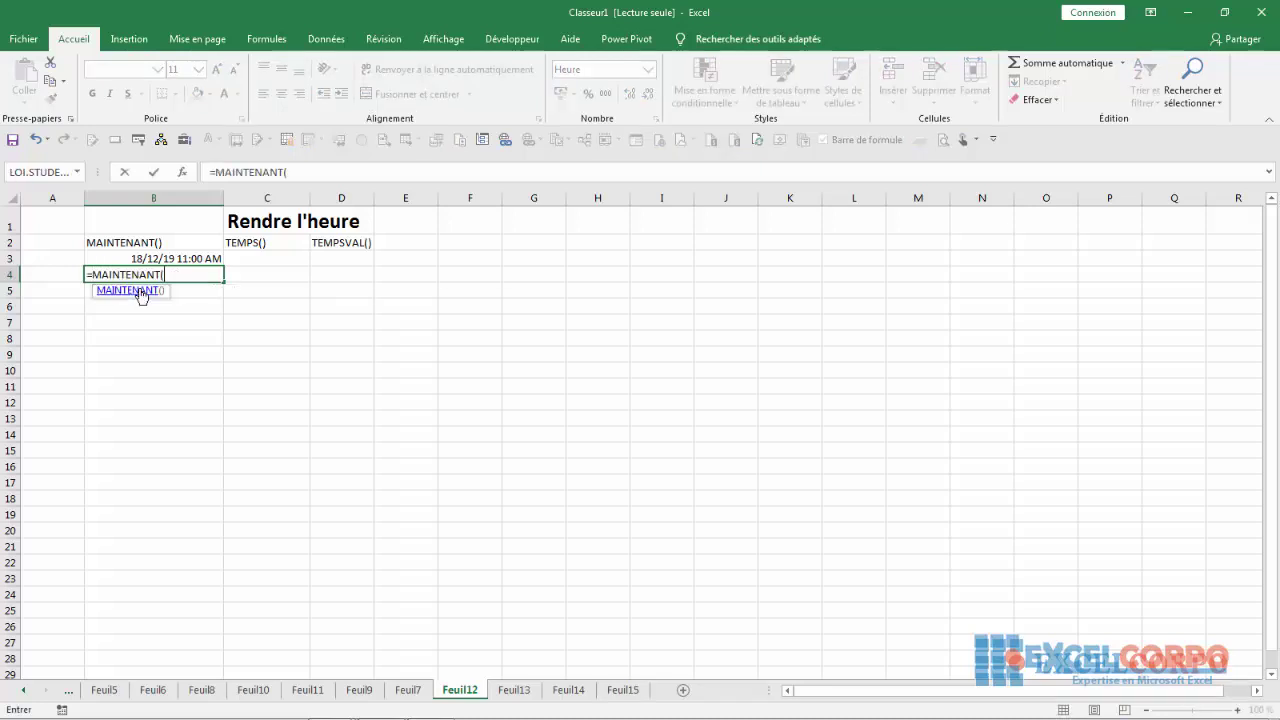
pyautogui.write(')-au')
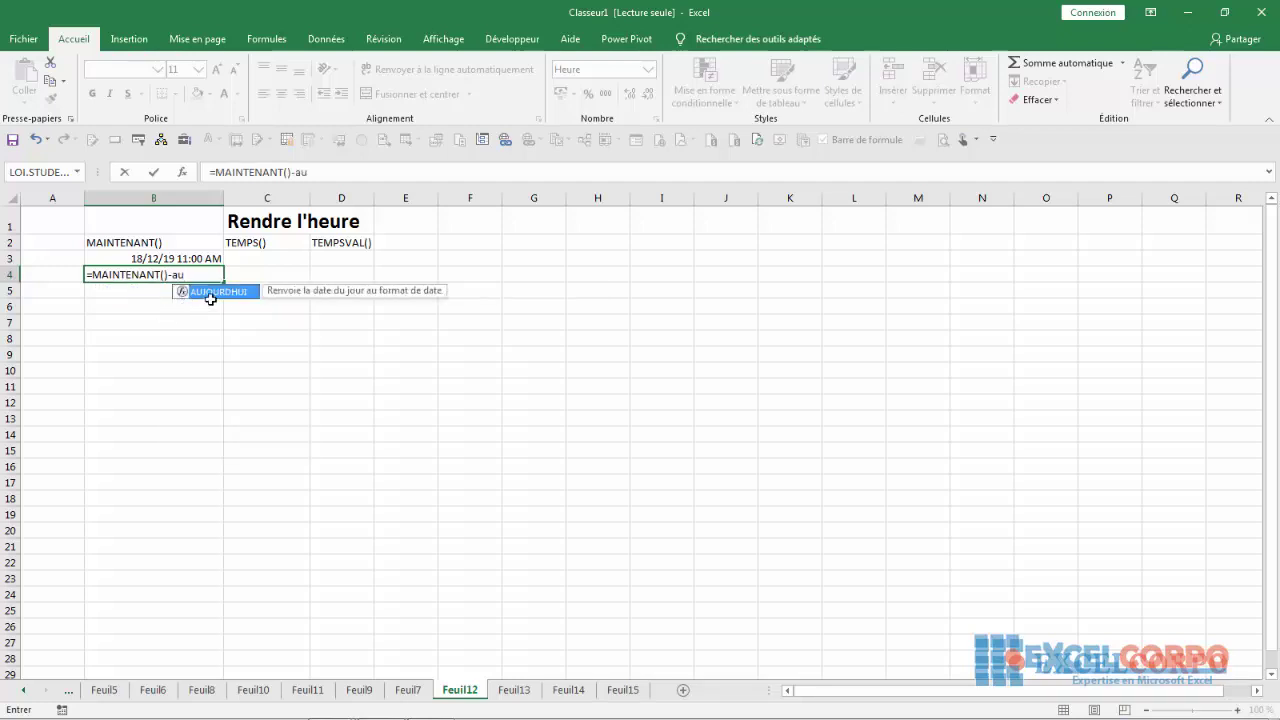
pyautogui.doubleClick(225, 292)
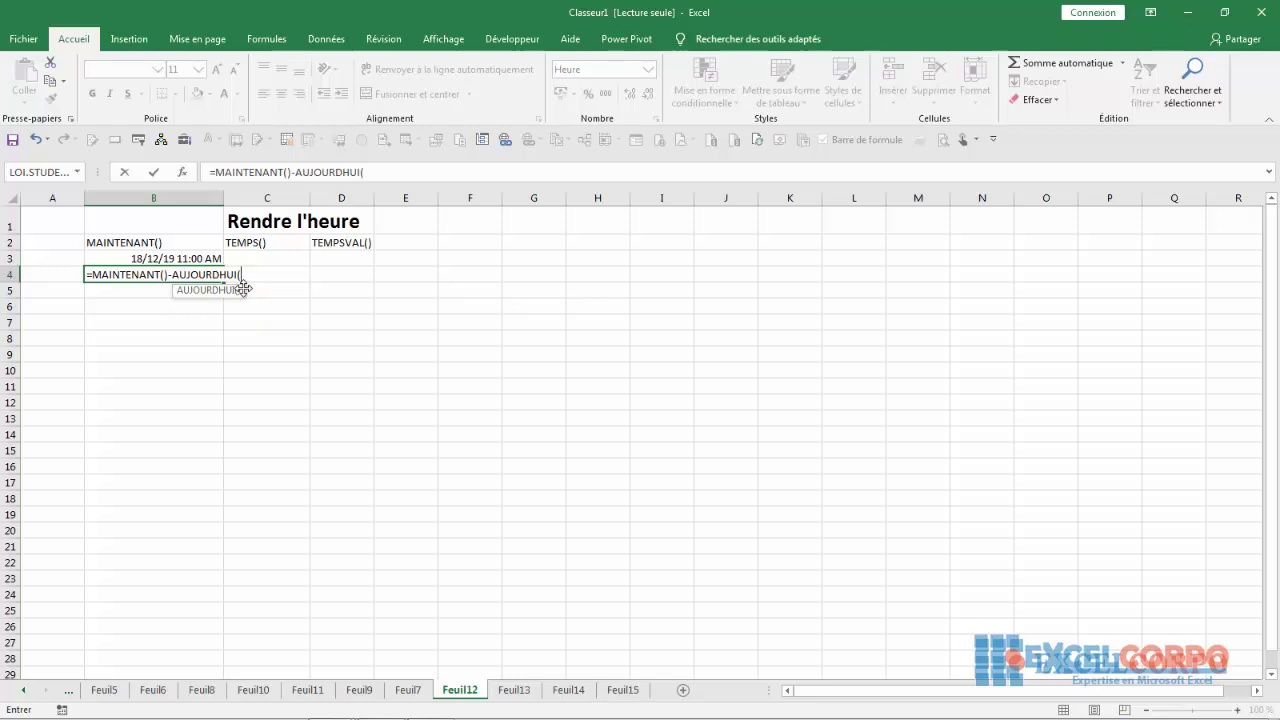
pyautogui.write(')')
pyautogui.press('Return')
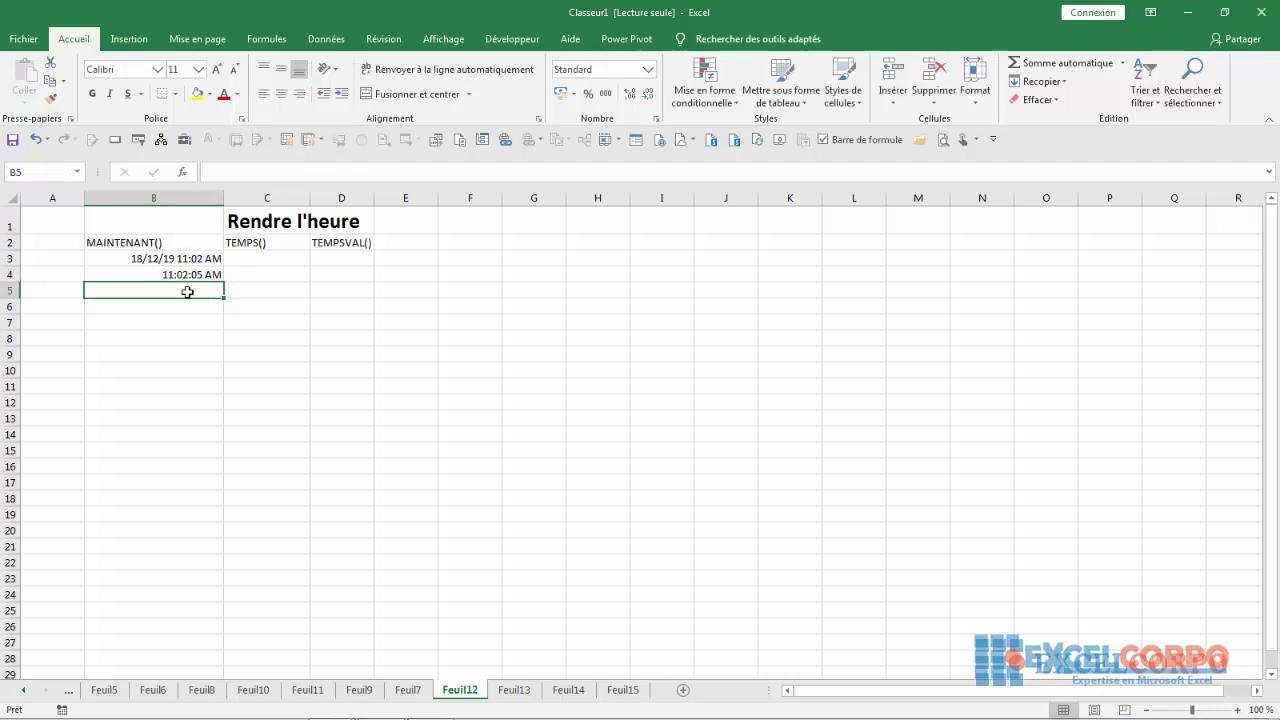
# Step: Examine the cell format of B4 and preview the Nombre category with a different number of decimals, without applying it
pyautogui.click(199, 274)
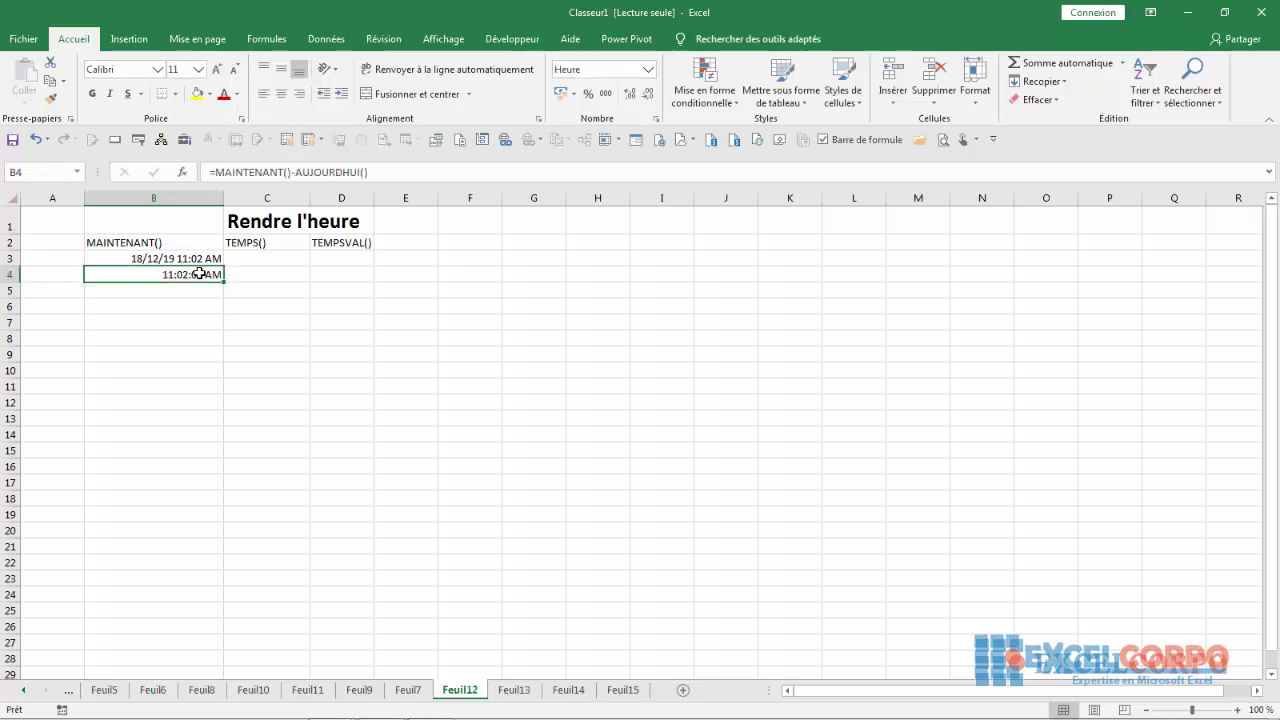
pyautogui.rightClick(199, 274)
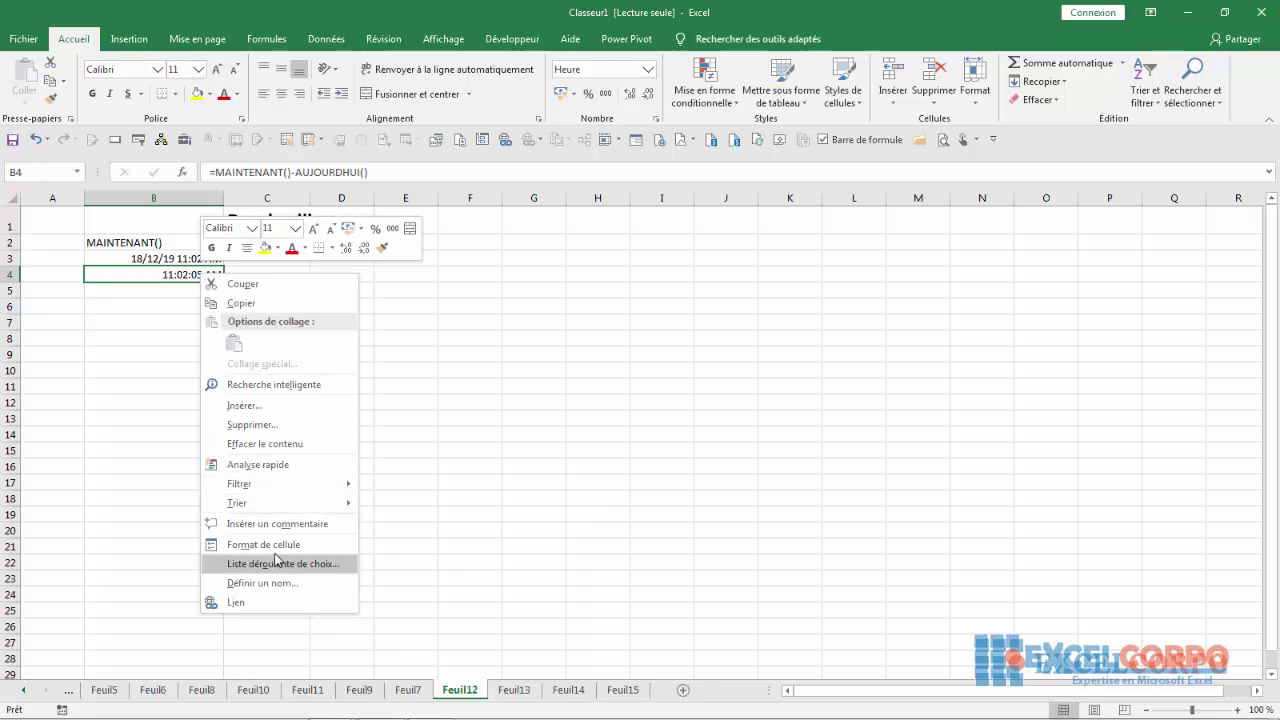
pyautogui.click(276, 545)
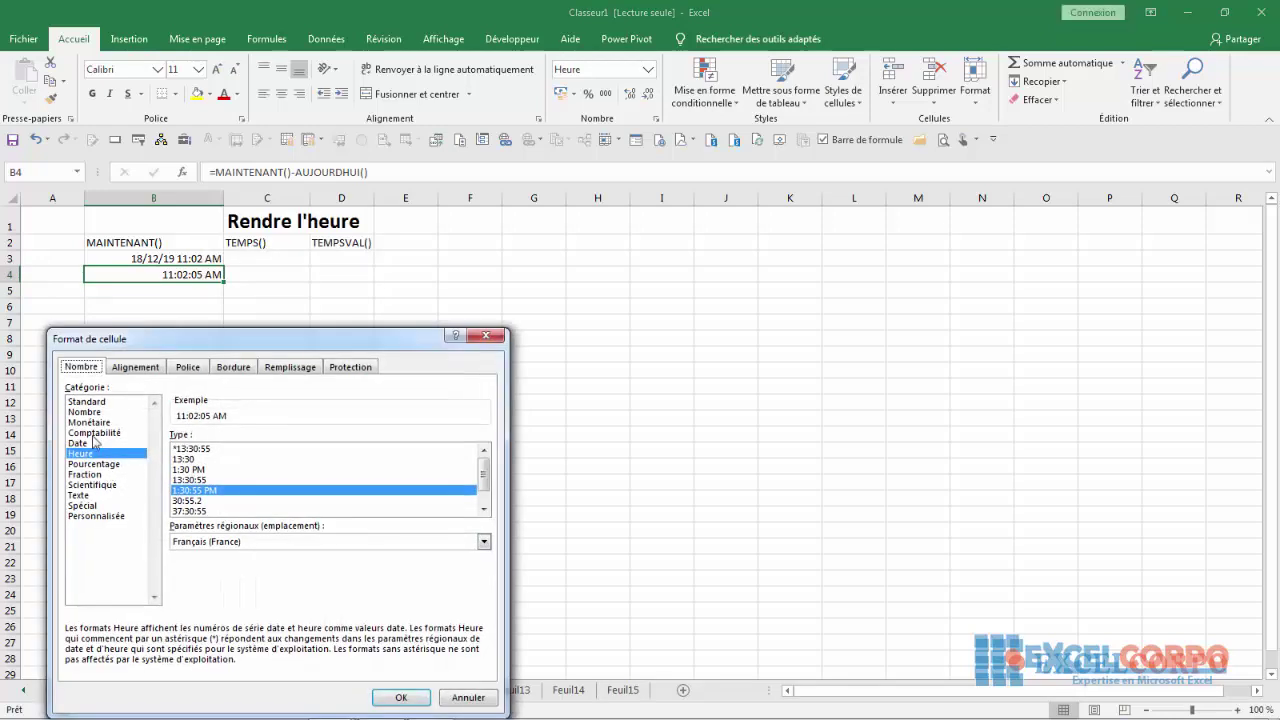
pyautogui.click(88, 413)
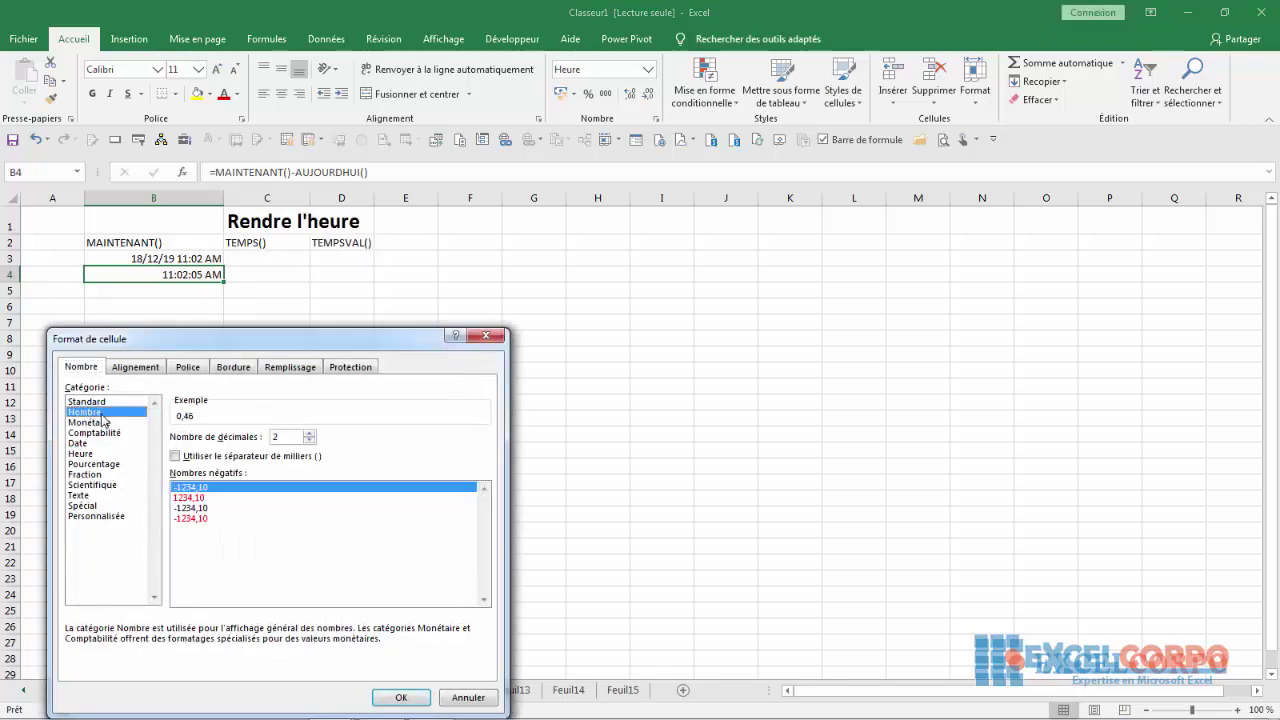
pyautogui.click(309, 440)
pyautogui.click(309, 441)
pyautogui.click(456, 698)
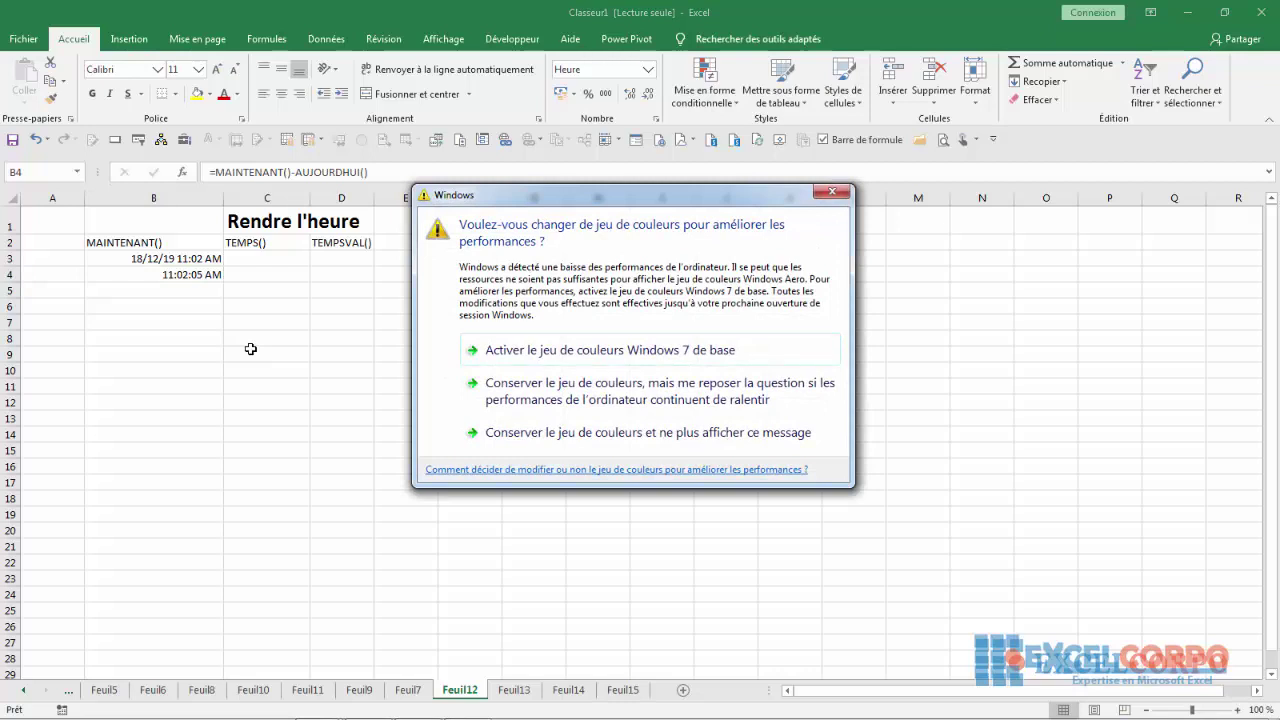
# Step: Dismiss the Windows colour scheme prompt and re-enter the =MAINTENANT() formula in cell B3 to refresh the times
pyautogui.click(832, 191)
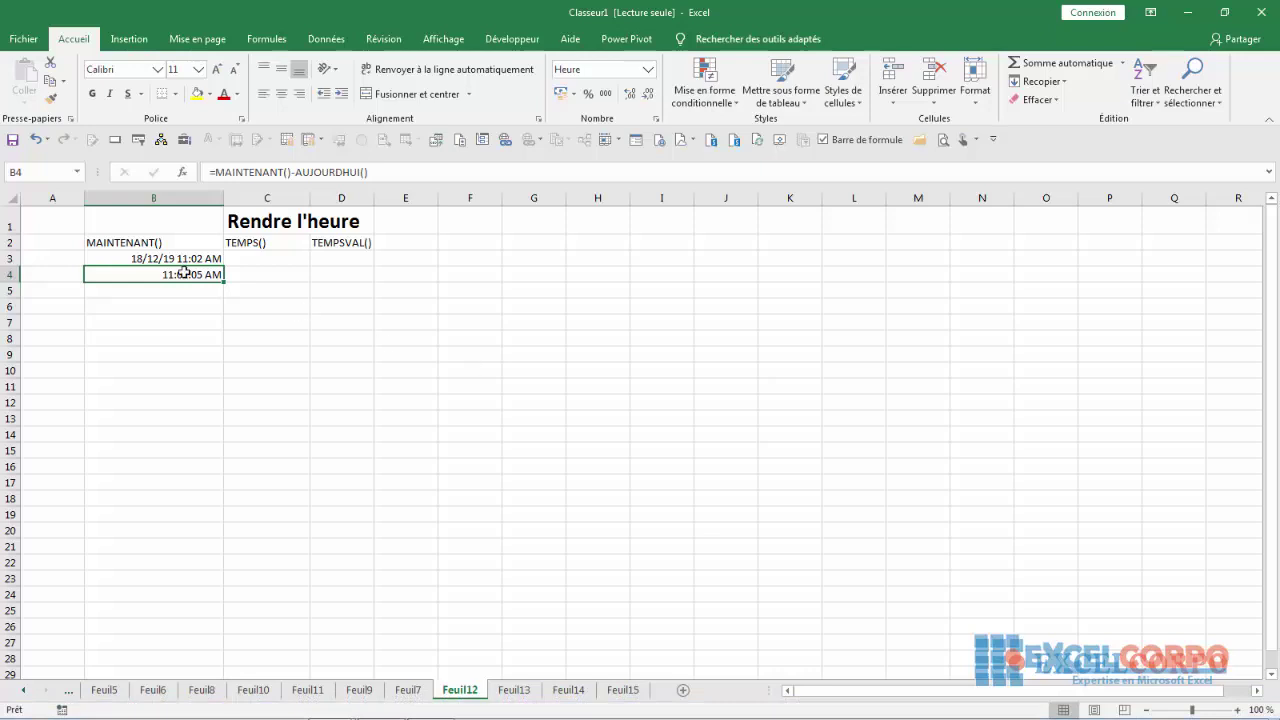
pyautogui.press('Up')
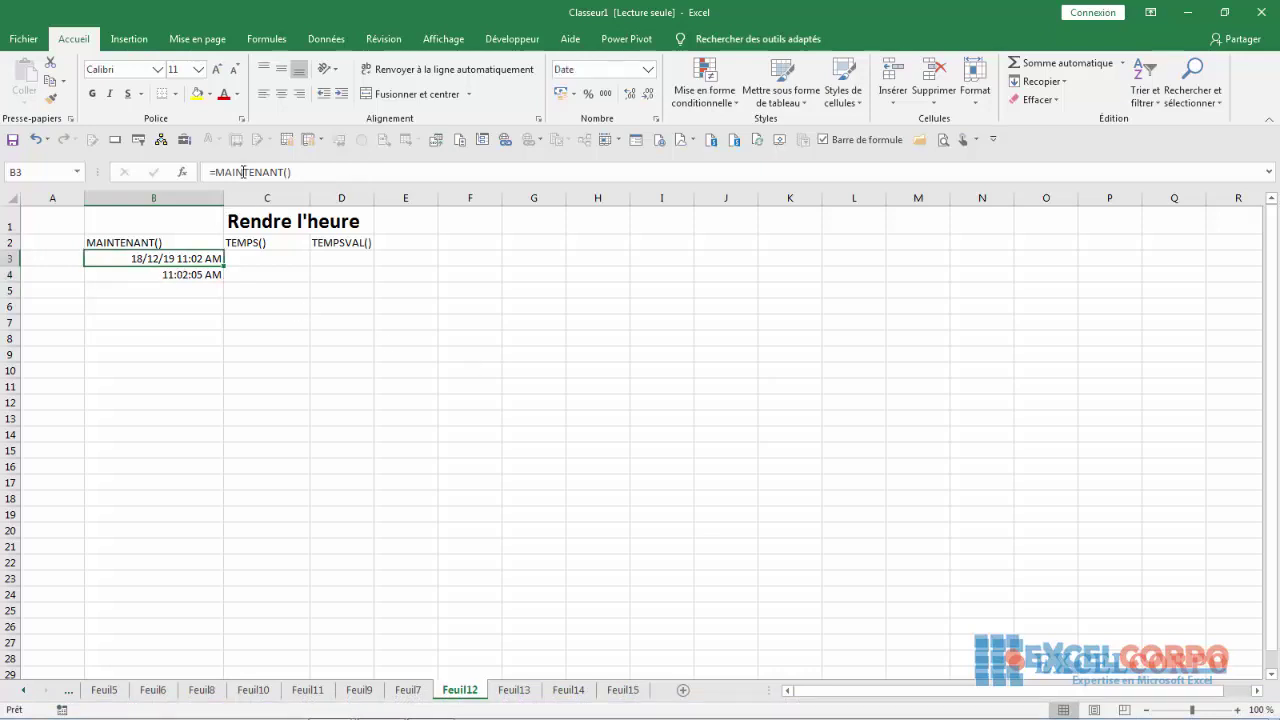
pyautogui.click(243, 172)
pyautogui.press('Return')
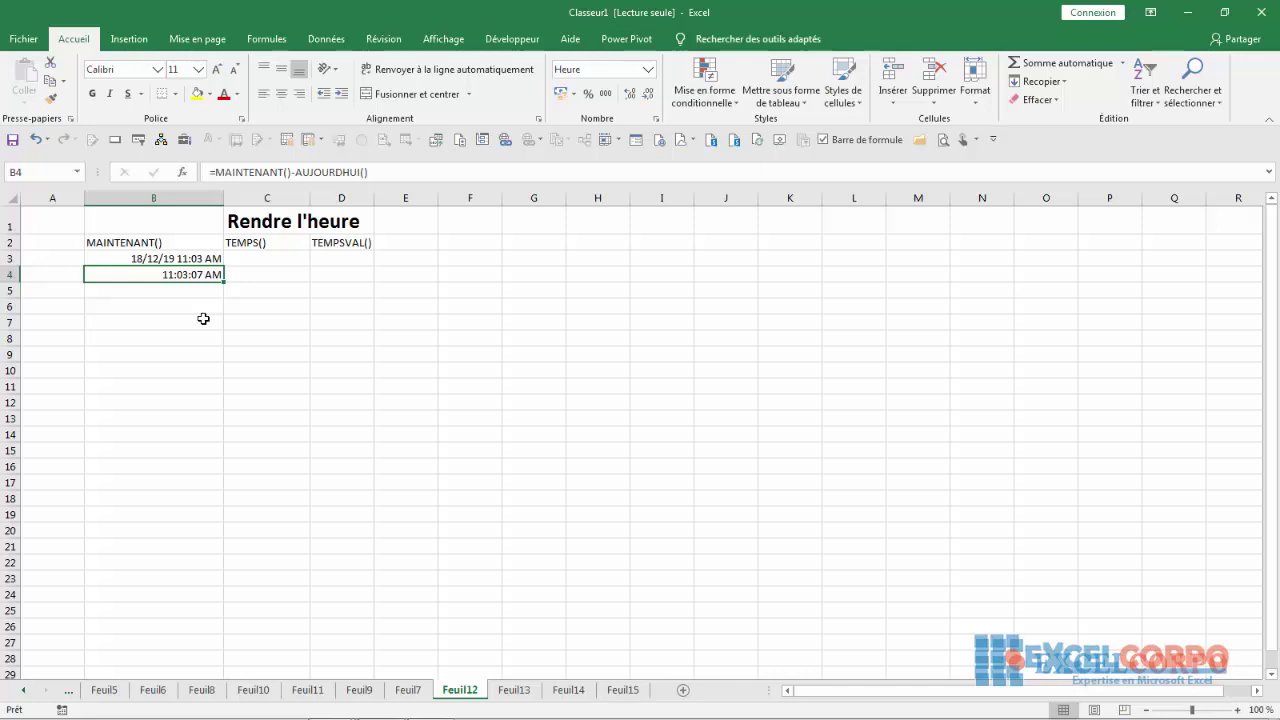
# Step: From cell C3, look up TEMPS in the Date et Heure functions and examine its Heure, Minute and Seconde arguments without inserting it
pyautogui.click(265, 257)
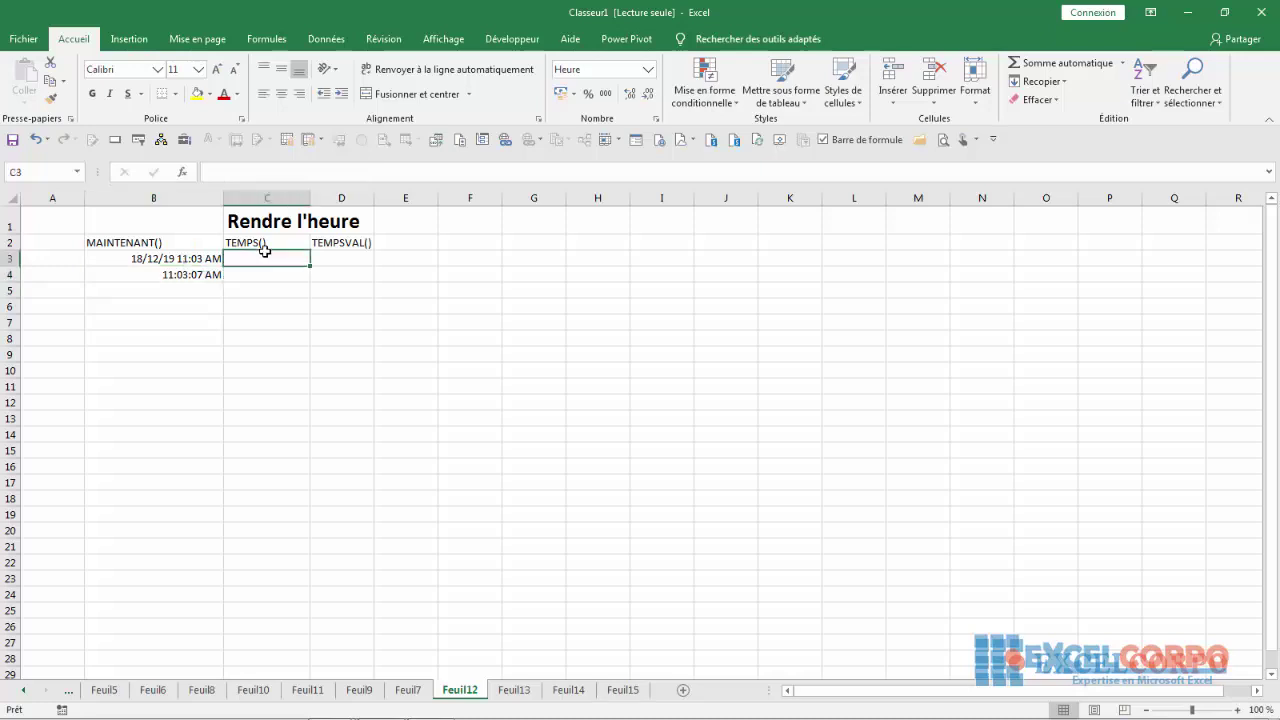
pyautogui.click(247, 272)
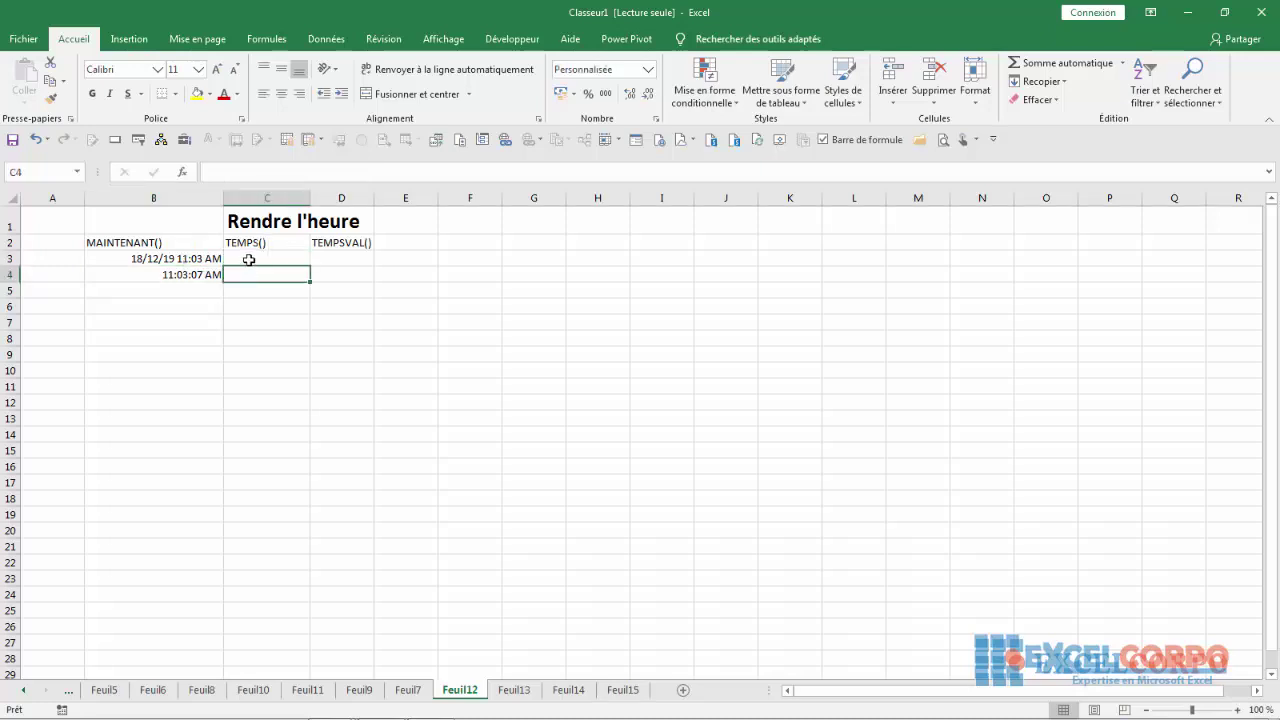
pyautogui.click(249, 260)
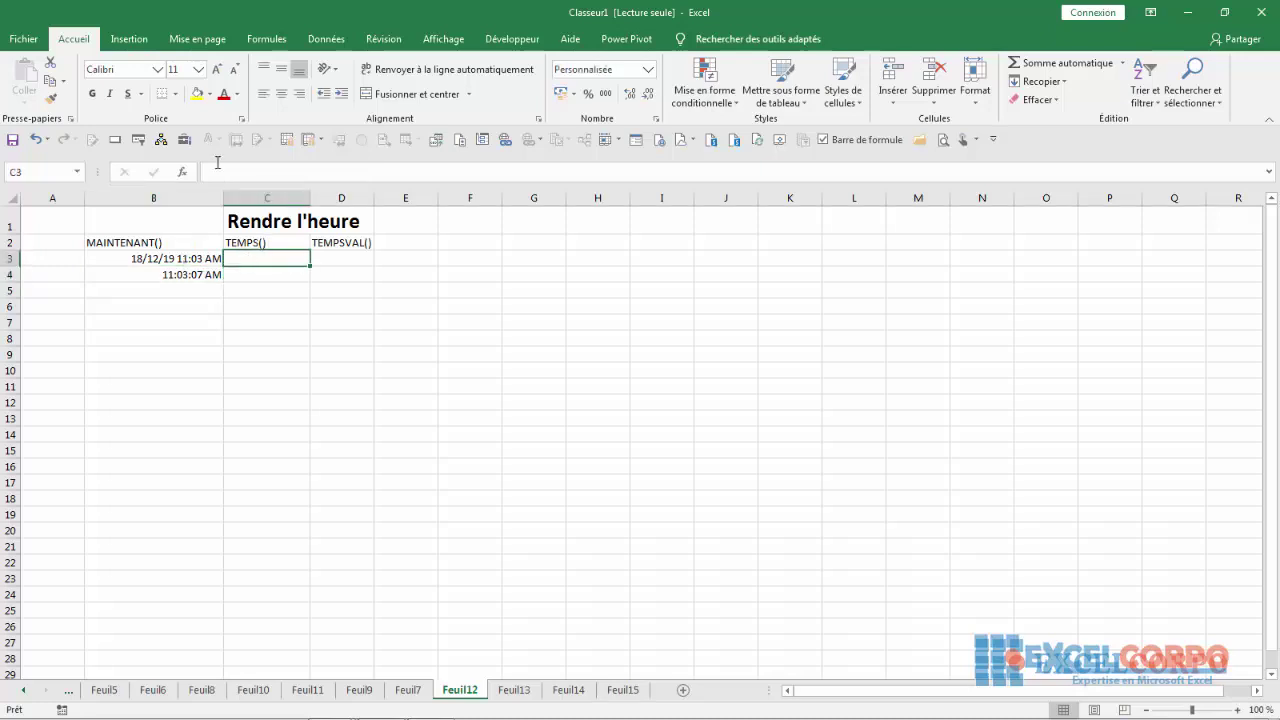
pyautogui.click(185, 173)
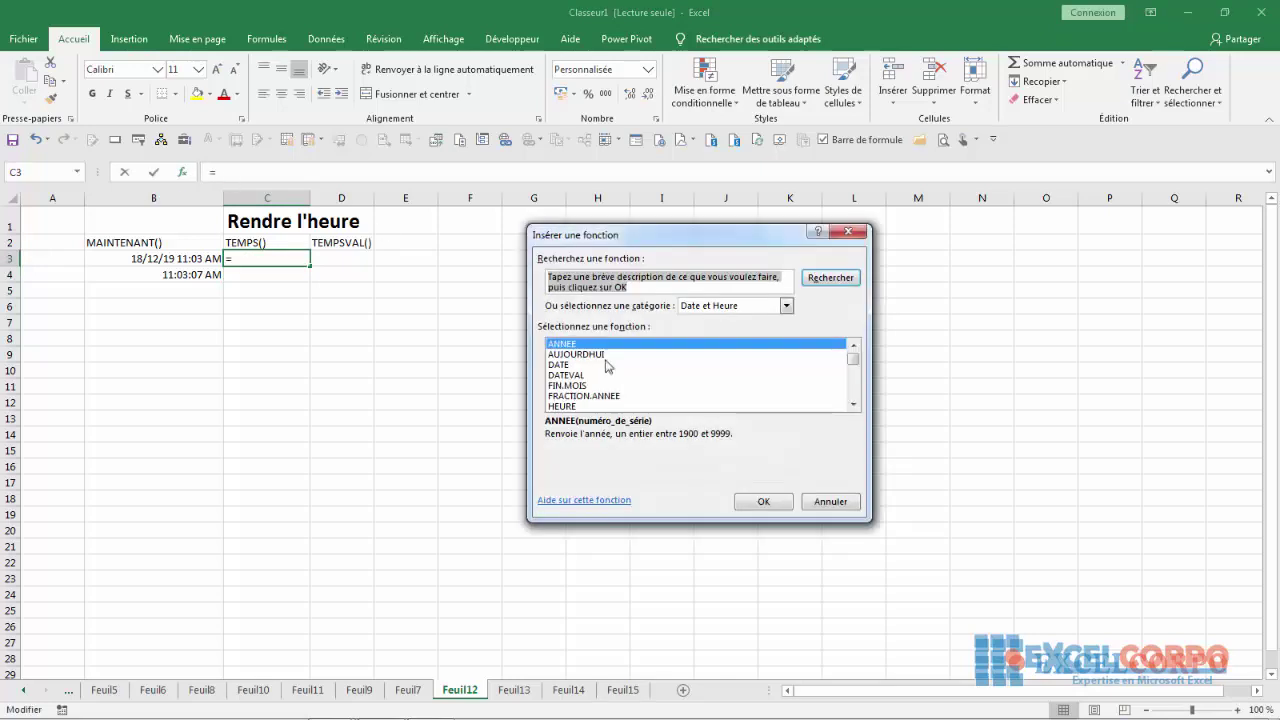
pyautogui.click(787, 376)
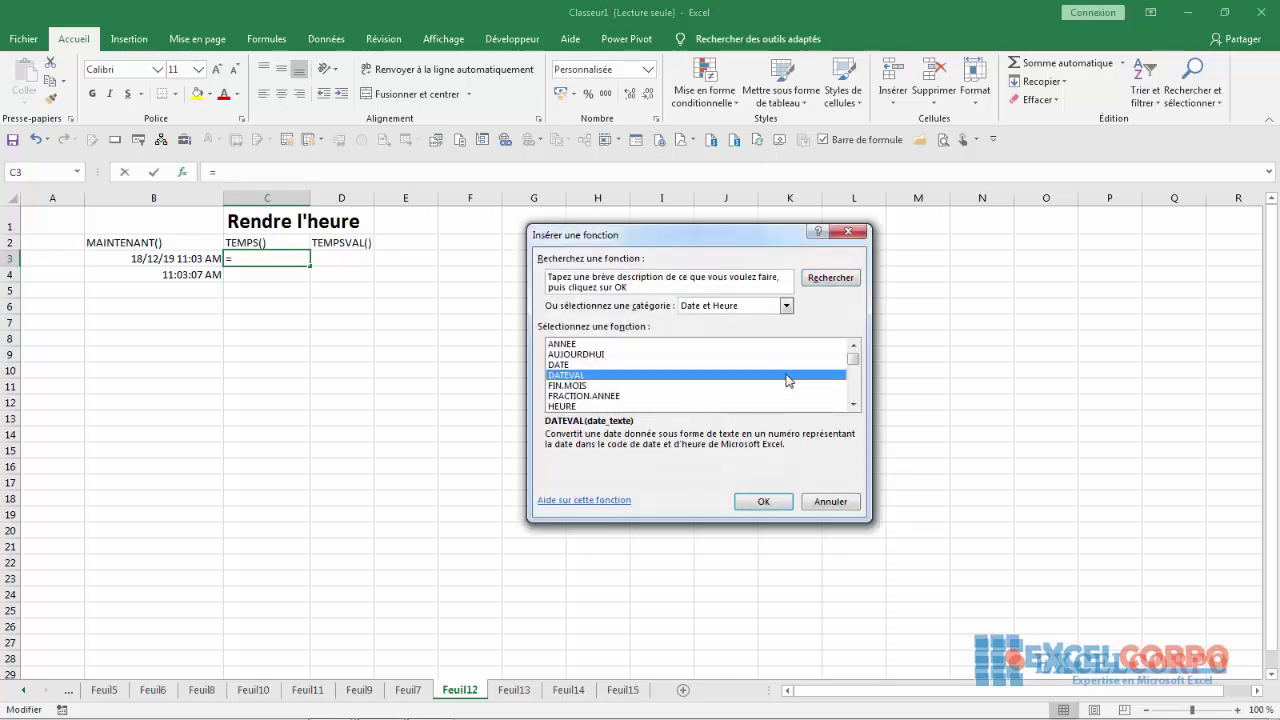
pyautogui.press('t')
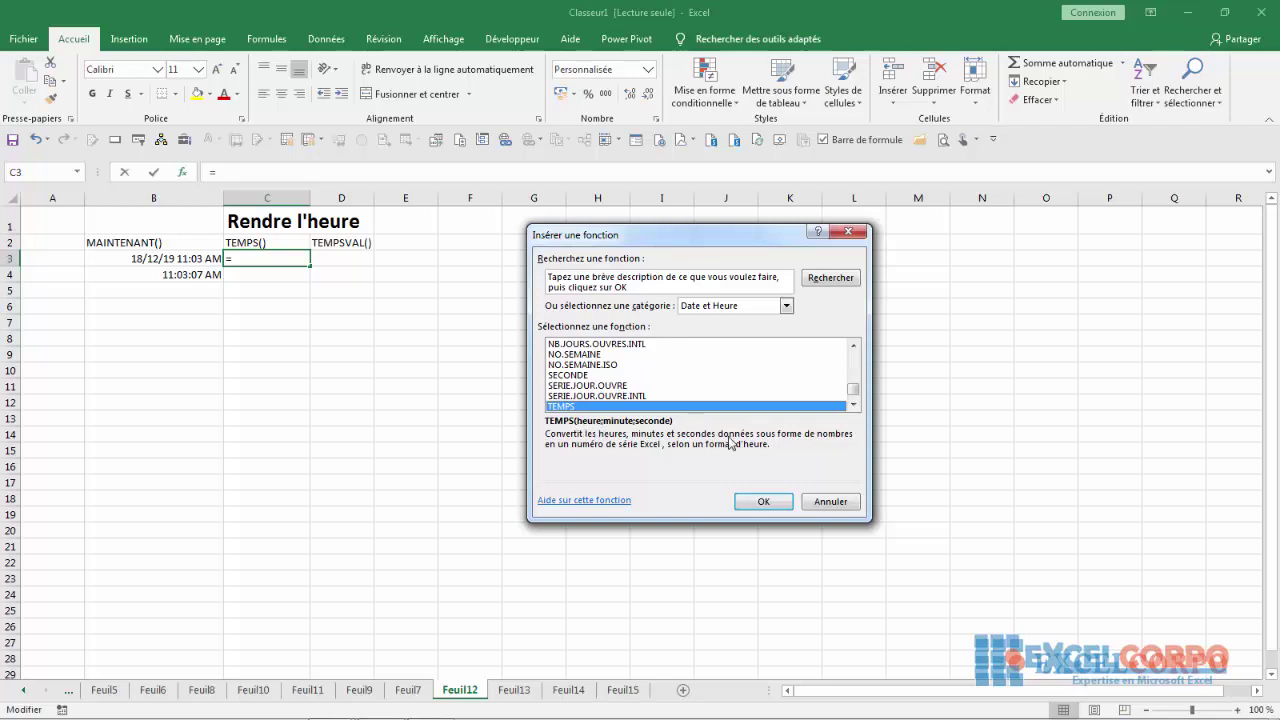
pyautogui.click(763, 501)
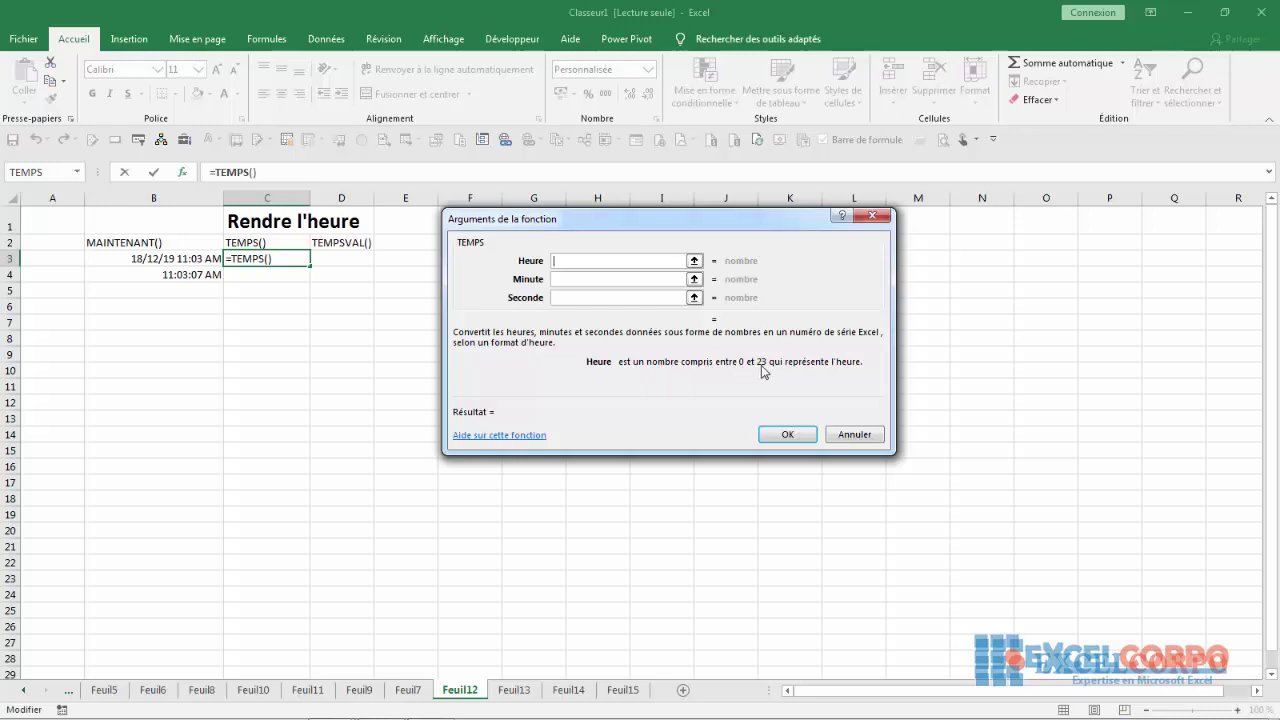
pyautogui.click(557, 281)
pyautogui.click(604, 298)
pyautogui.click(872, 216)
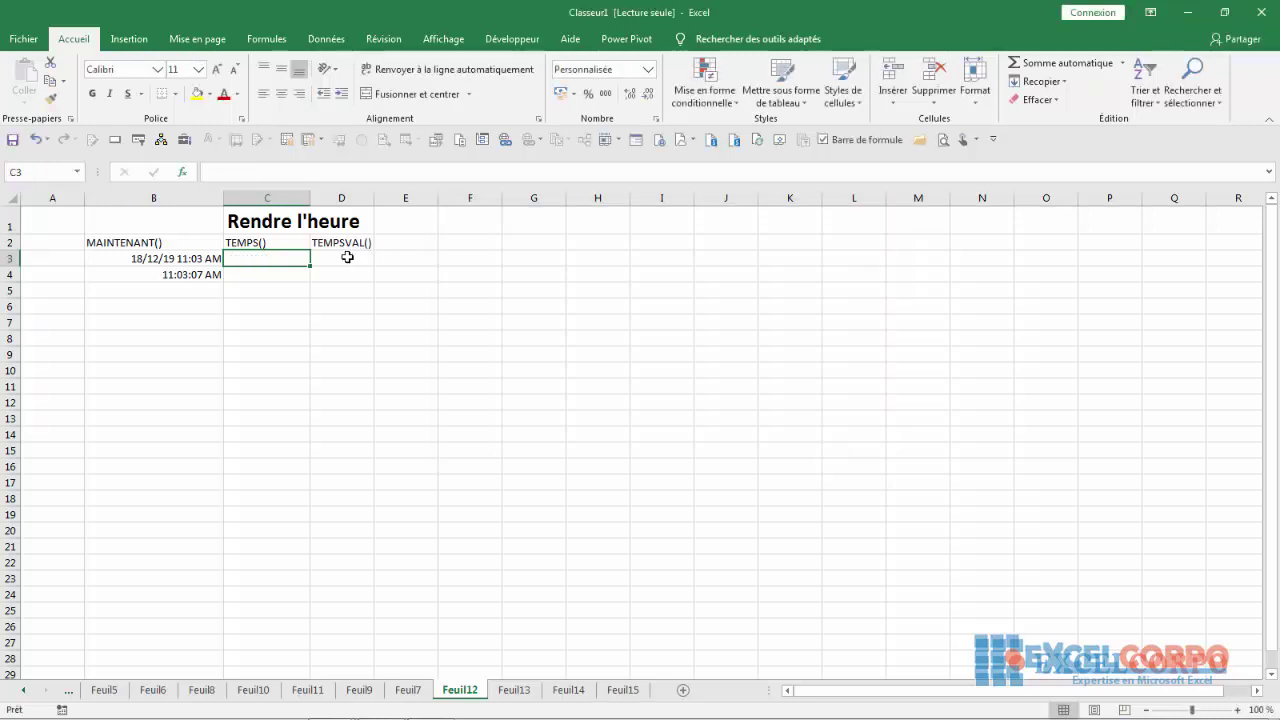
# Step: Enter =TEMPS(14;45;30) in cell C3 and reselect the cell to check its result
pyautogui.write('=')
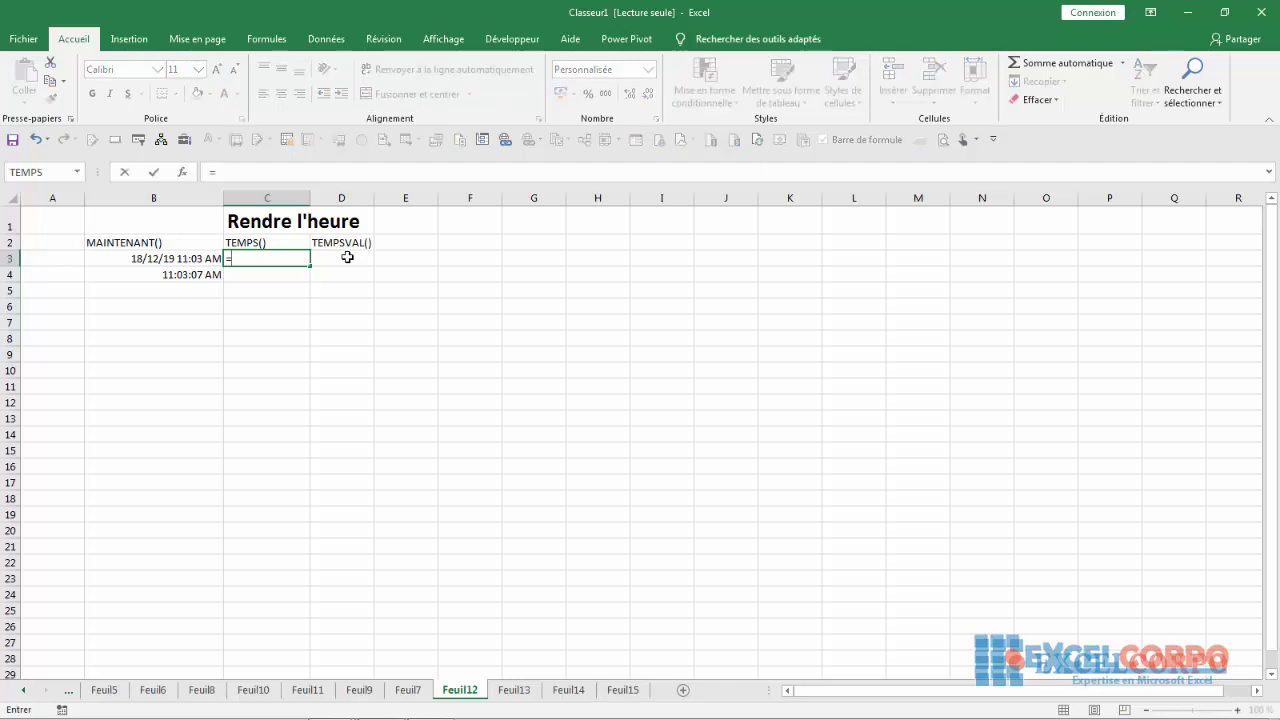
pyautogui.write('temp')
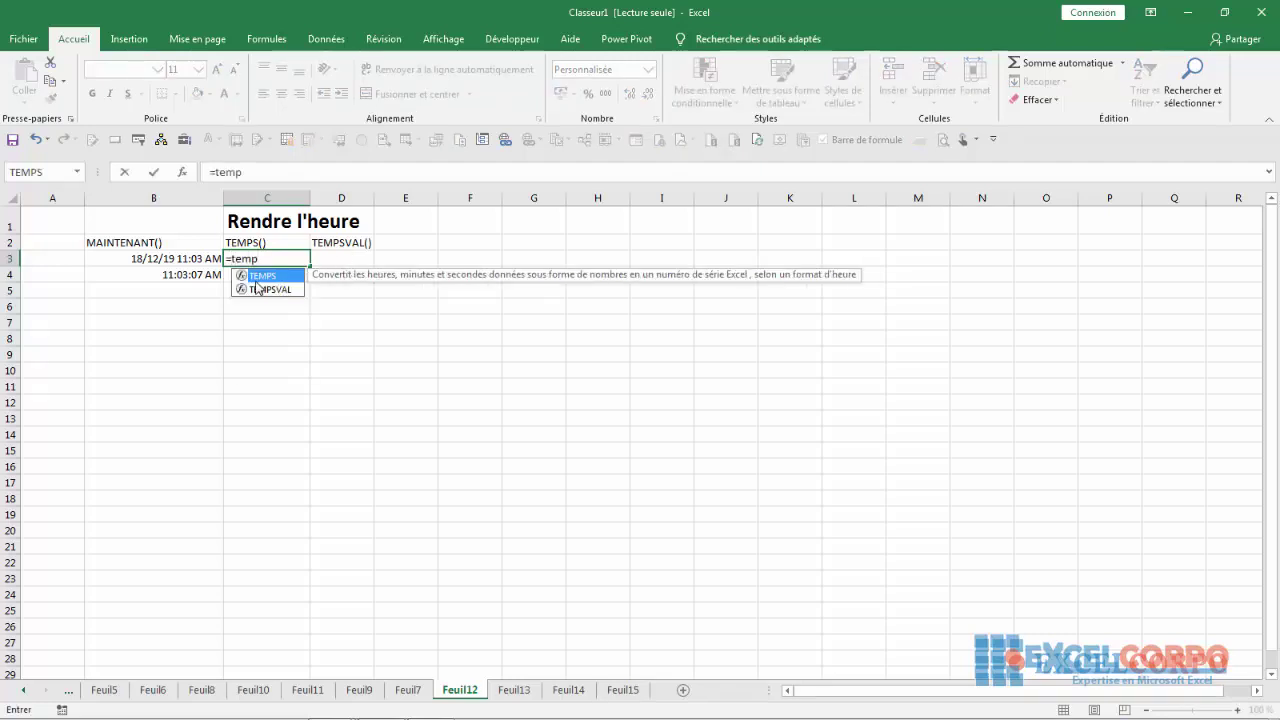
pyautogui.doubleClick(264, 276)
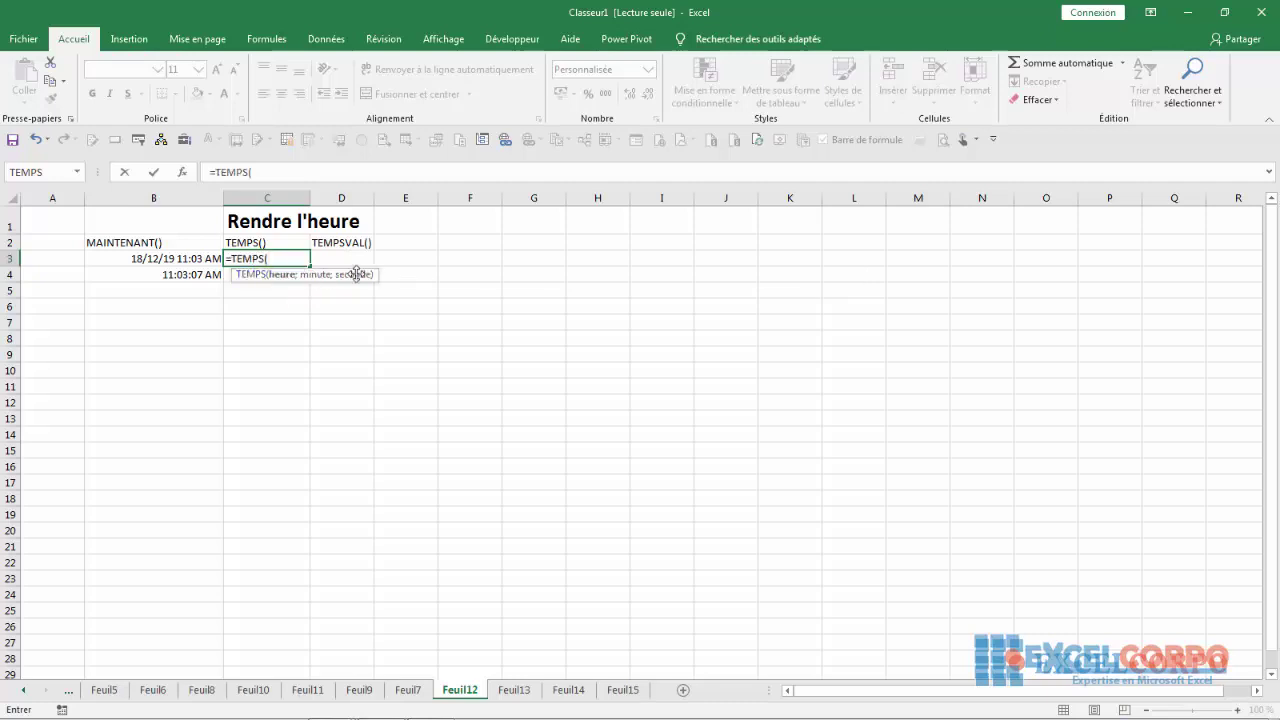
pyautogui.write('14;45')
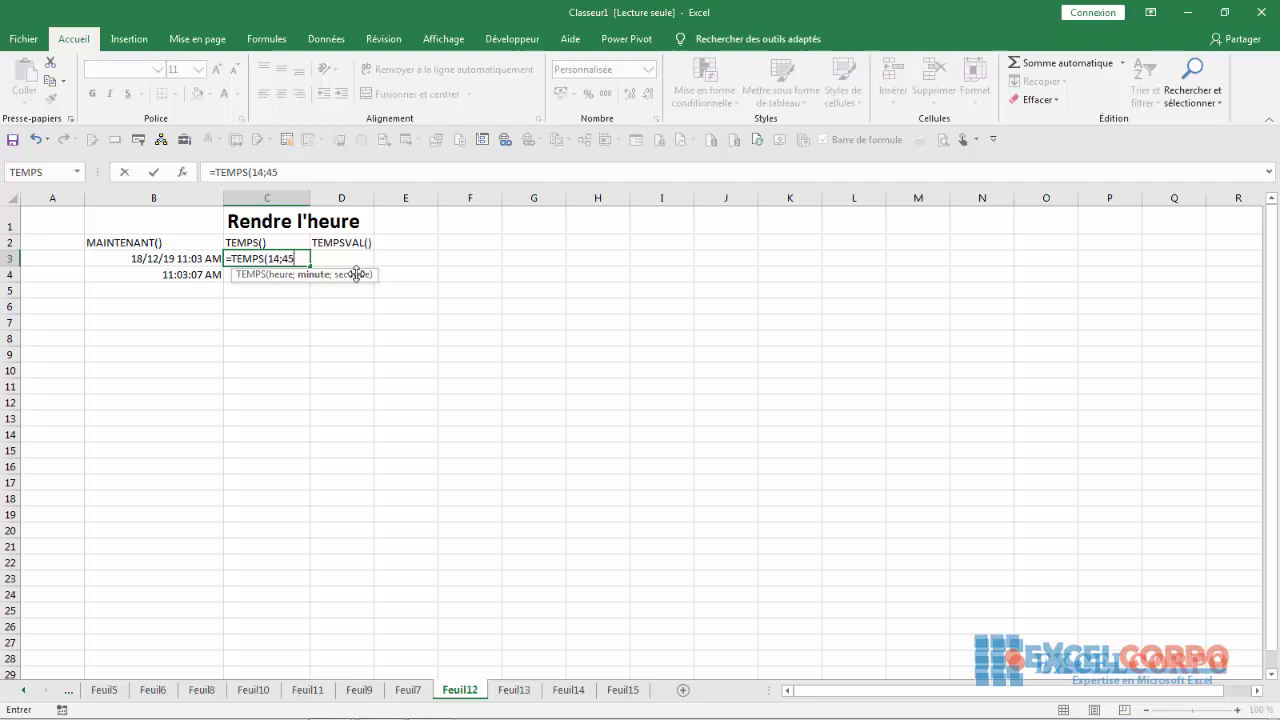
pyautogui.write(';30)')
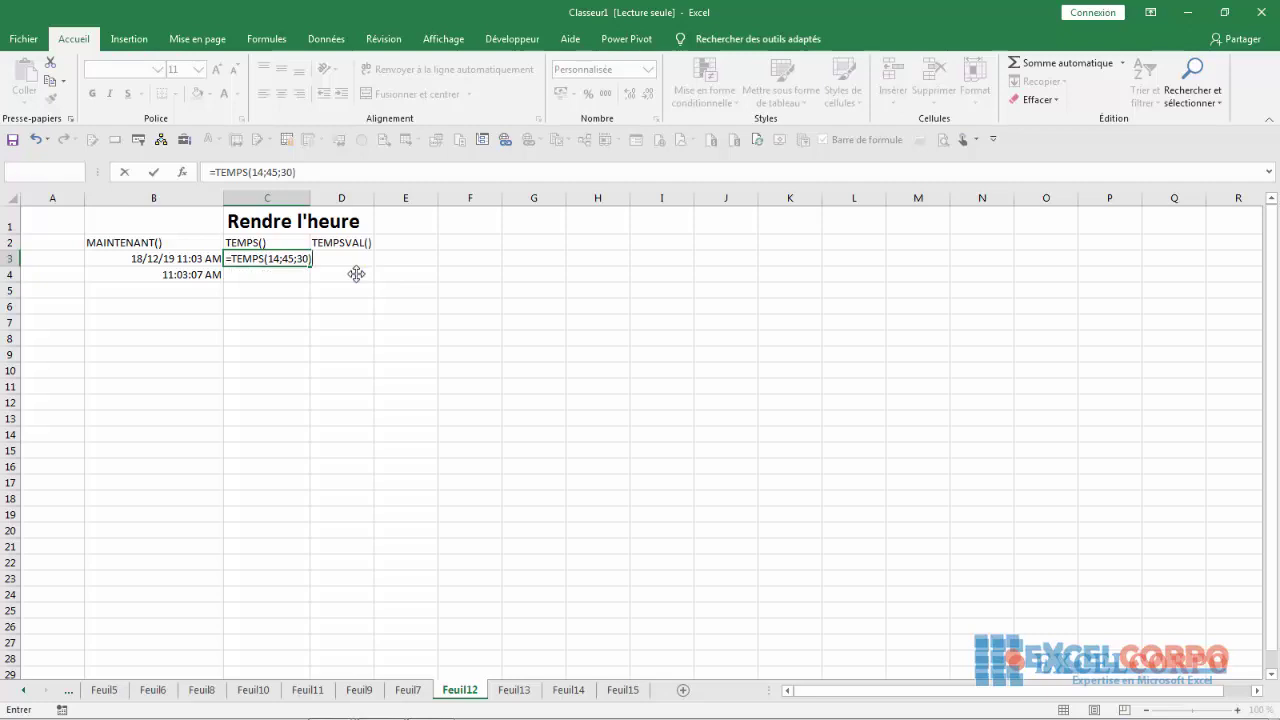
pyautogui.press('Return')
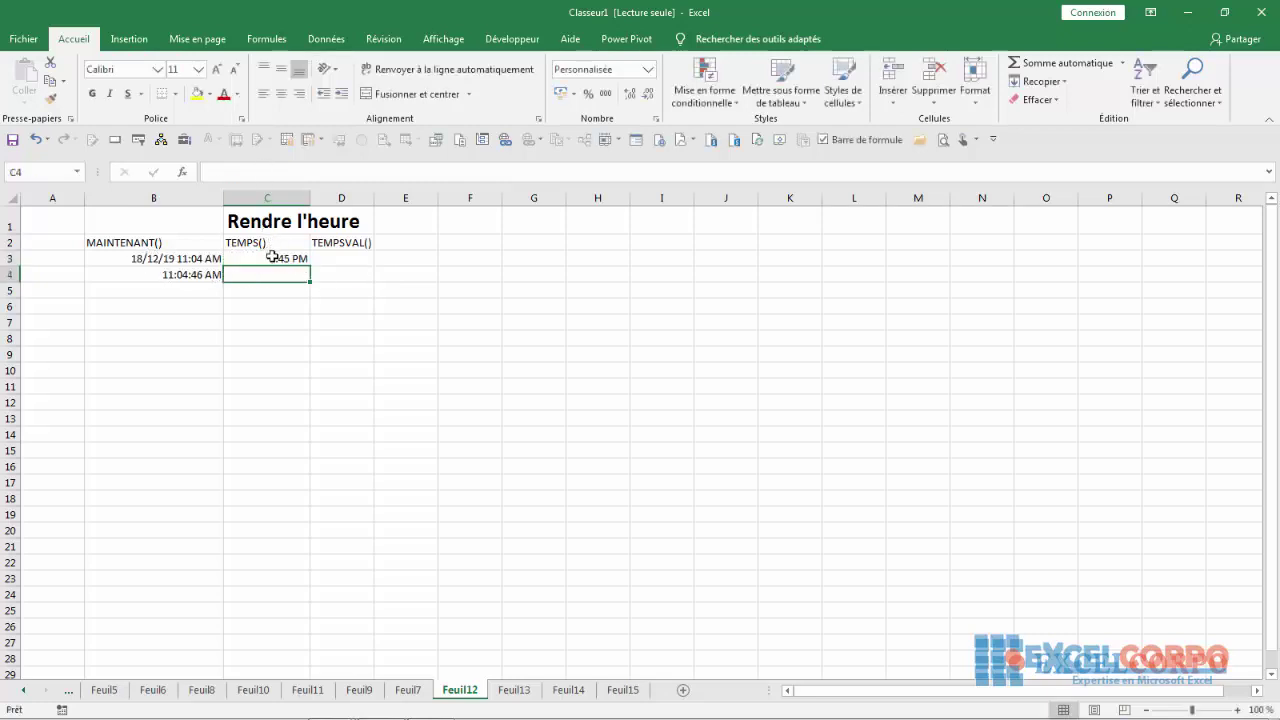
pyautogui.click(275, 256)
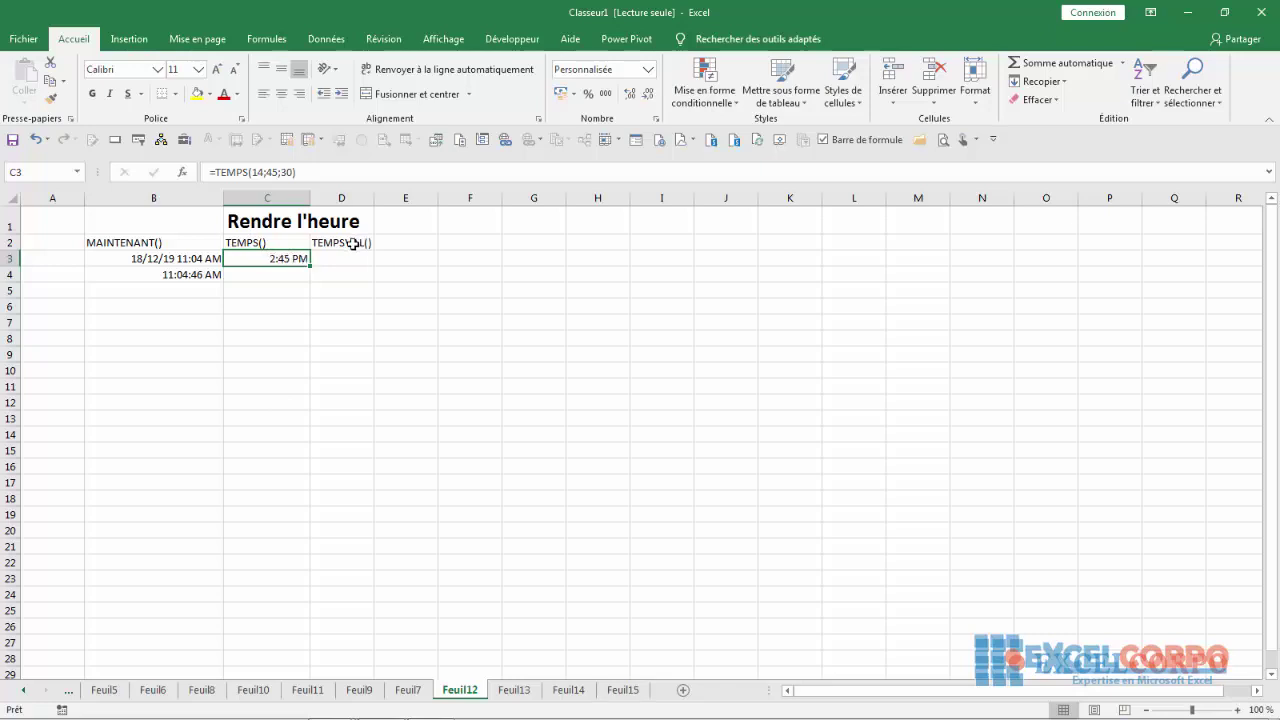
# Step: Enter =TEMPS(14;60;30) in cell C4 to test 60 as the minute argument, and reselect the cell
pyautogui.click(264, 273)
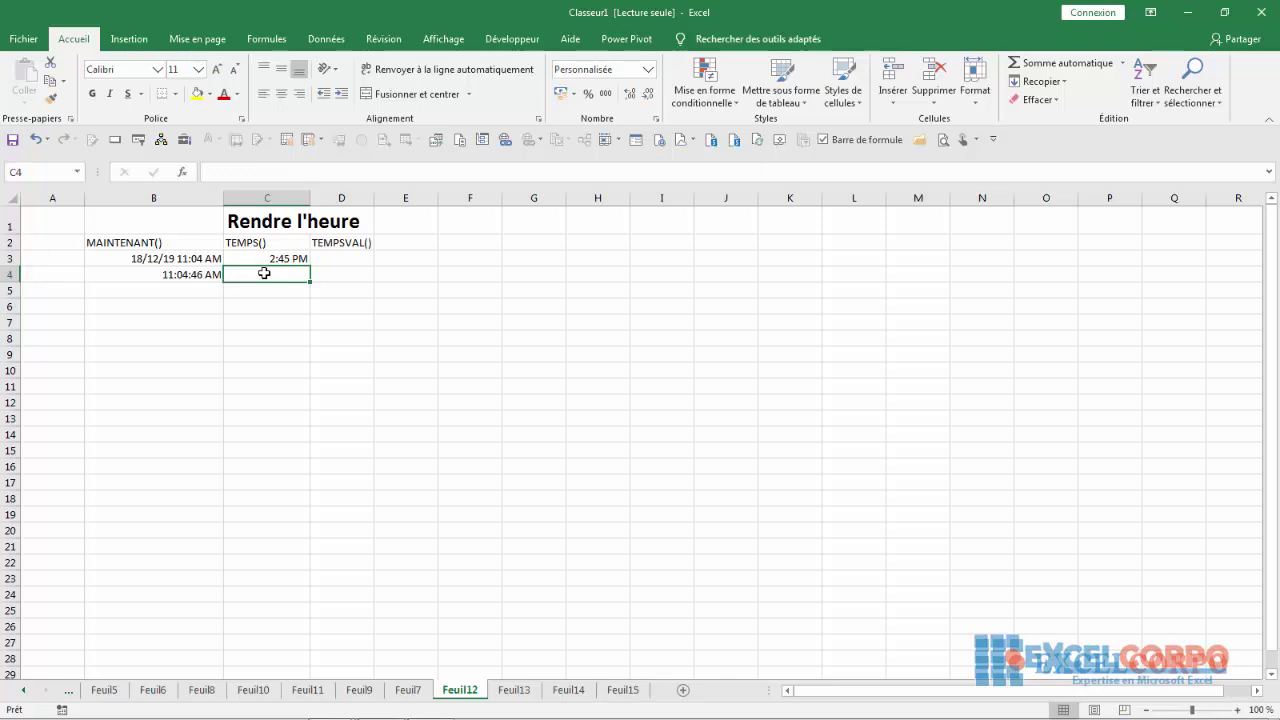
pyautogui.write('=temps')
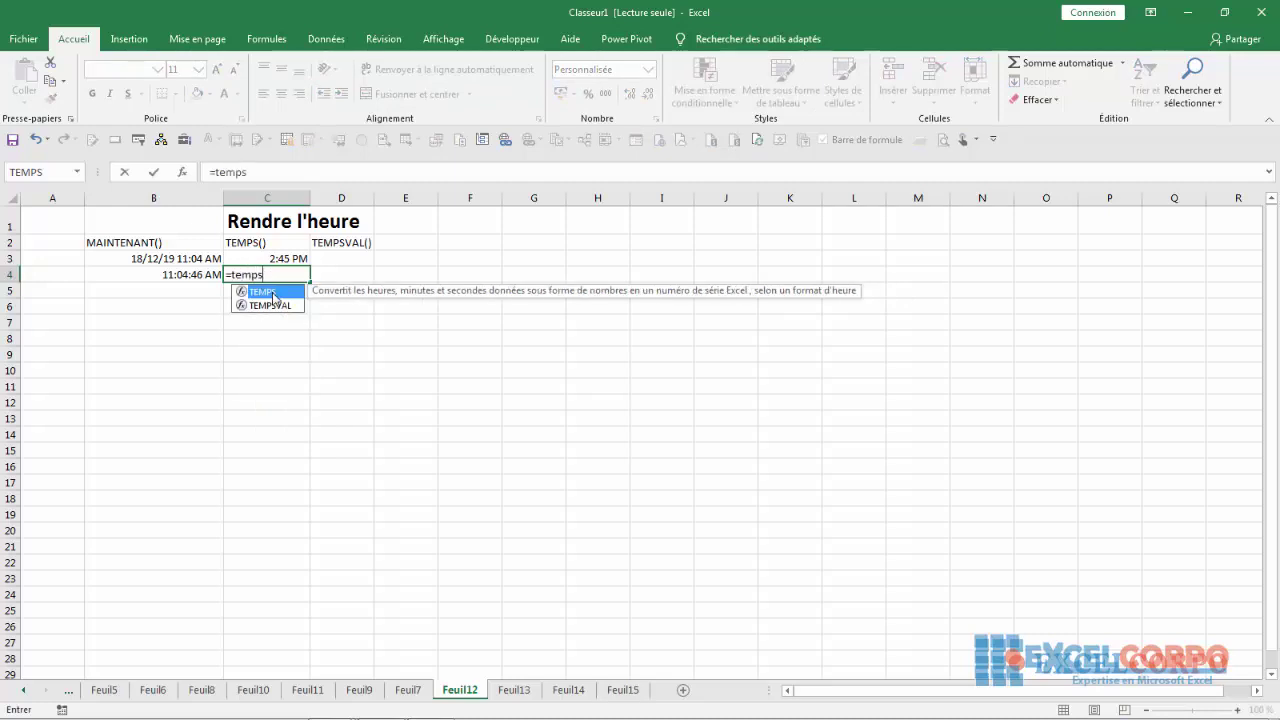
pyautogui.doubleClick(274, 293)
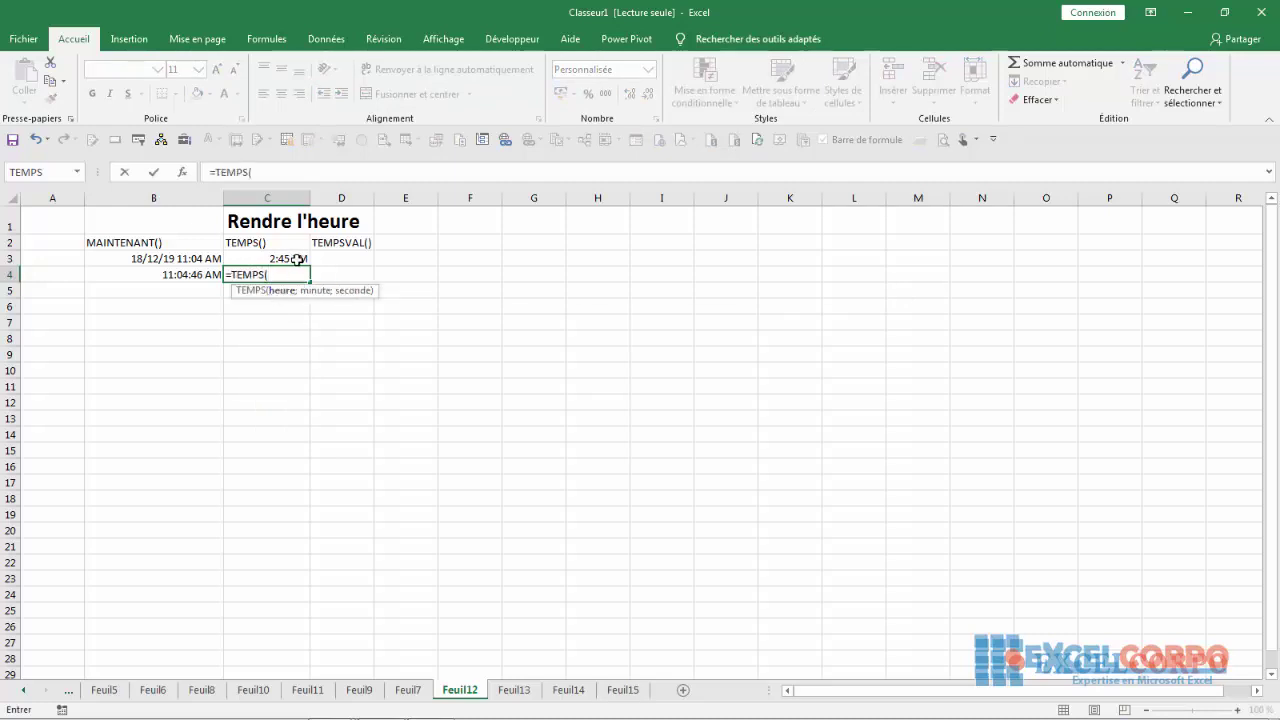
pyautogui.write('14;60;')
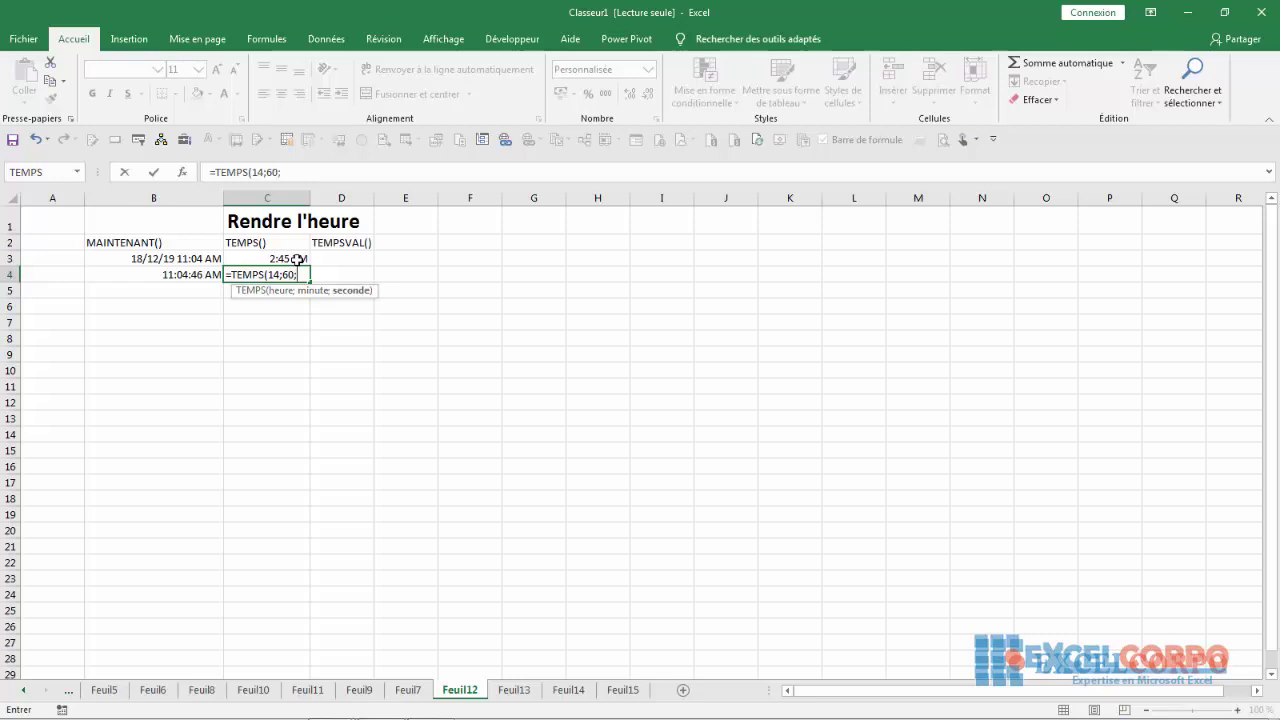
pyautogui.write('30)')
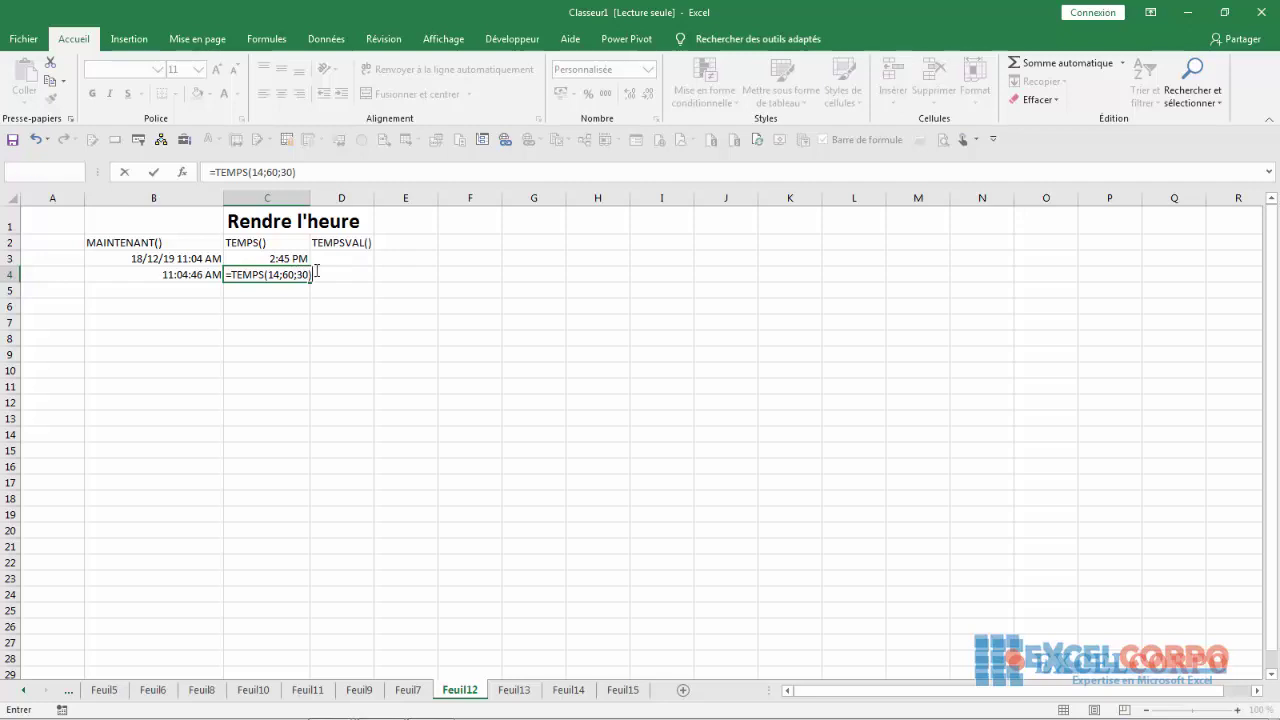
pyautogui.press('Return')
pyautogui.click(280, 271)
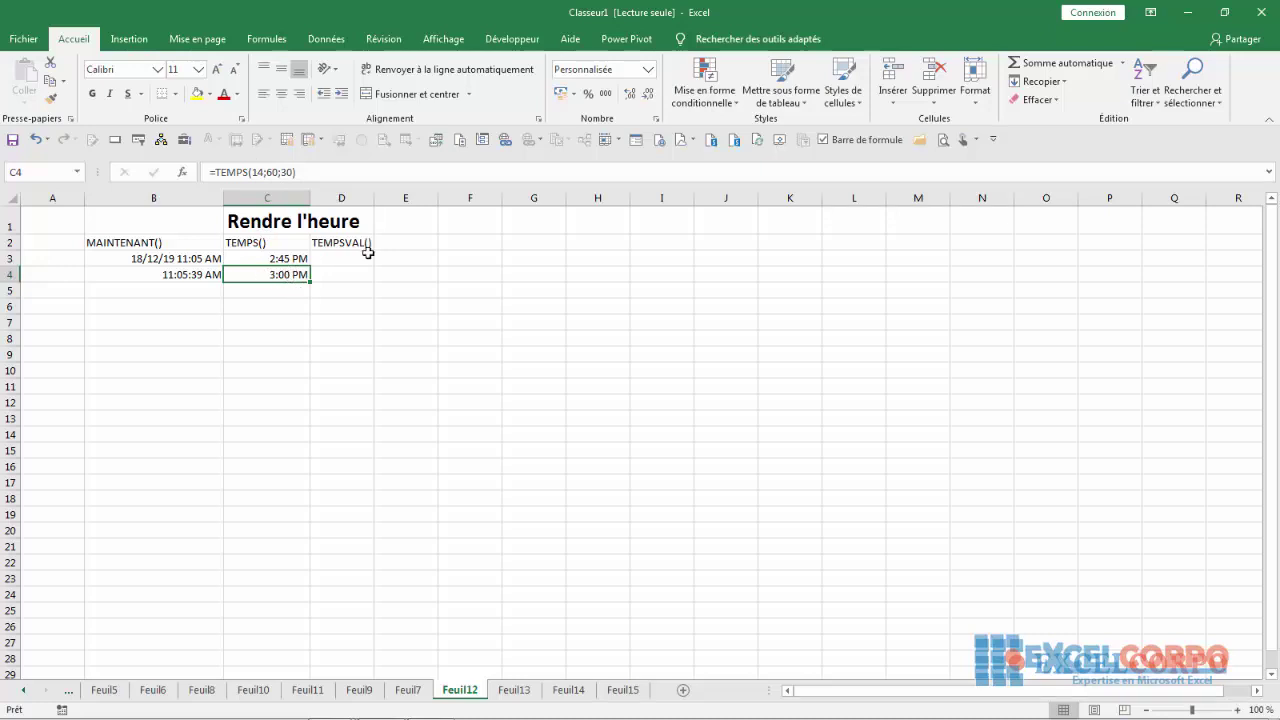
# Step: Dismiss the Windows colour scheme prompt, and from cell D3 look up TEMPSVAL and examine its Heure_texte argument without inserting the function
pyautogui.click(339, 244)
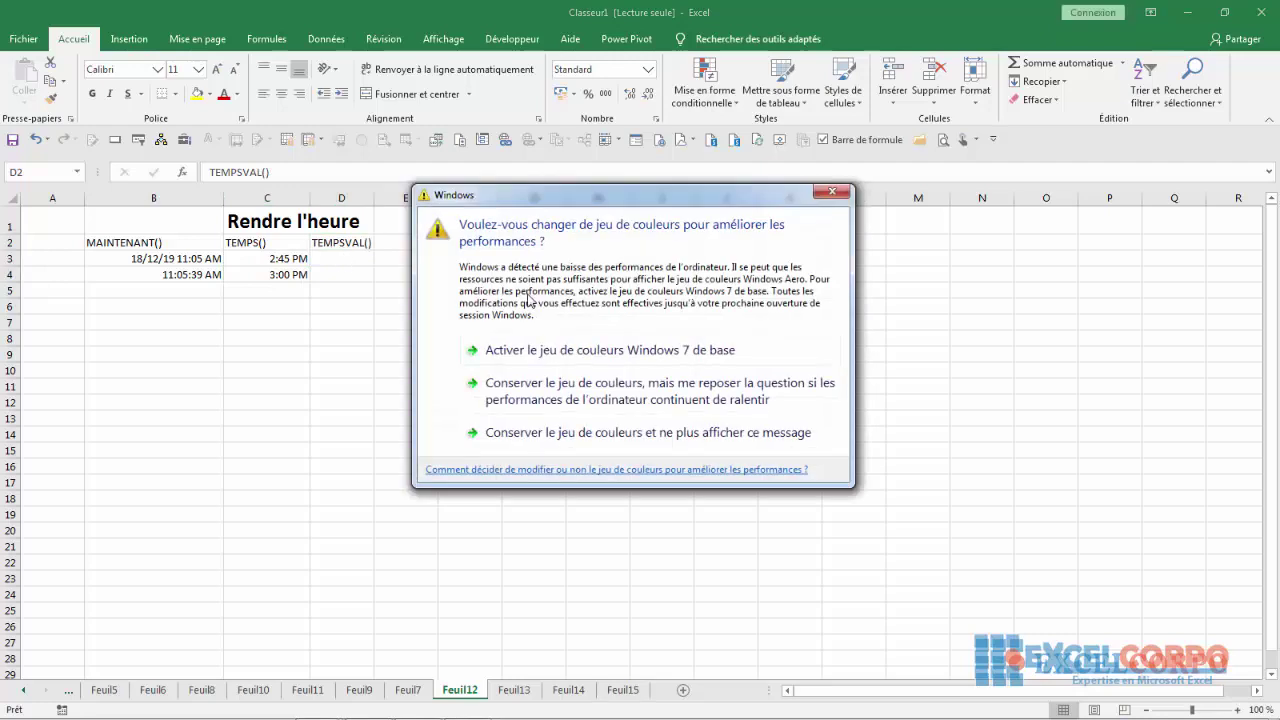
pyautogui.click(829, 193)
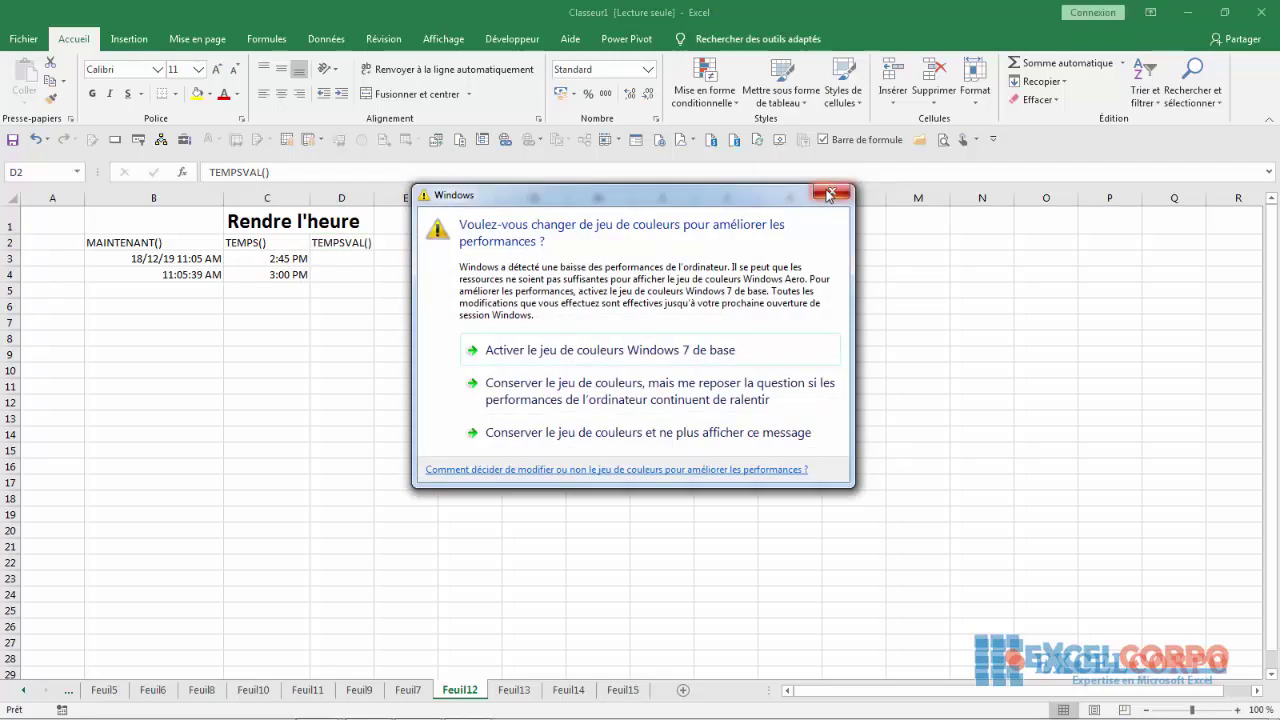
pyautogui.click(348, 262)
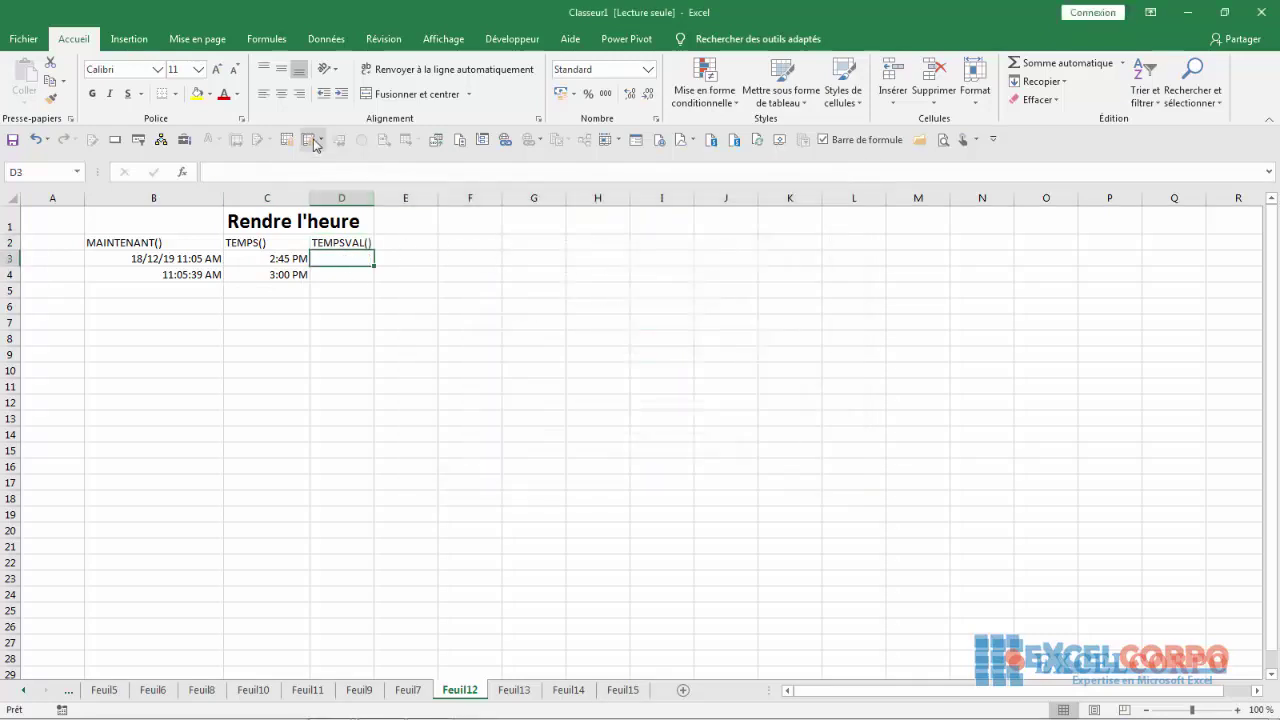
pyautogui.click(178, 173)
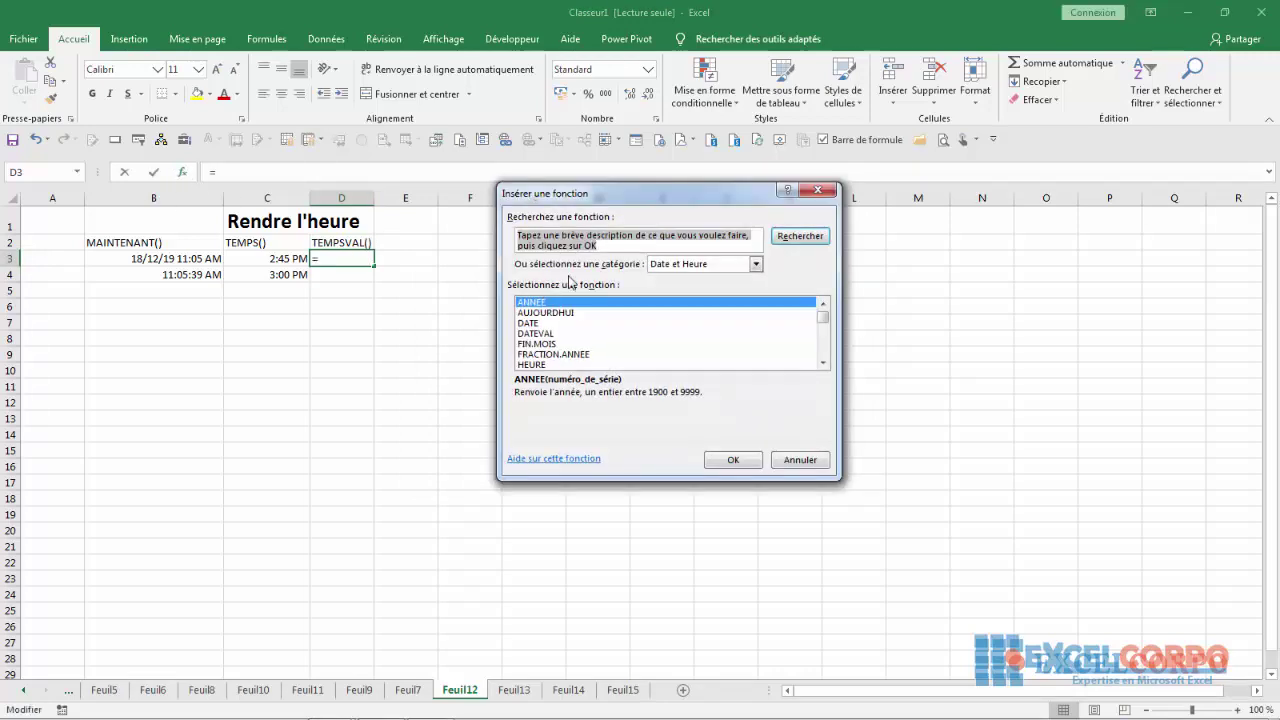
pyautogui.click(743, 344)
pyautogui.press('t')
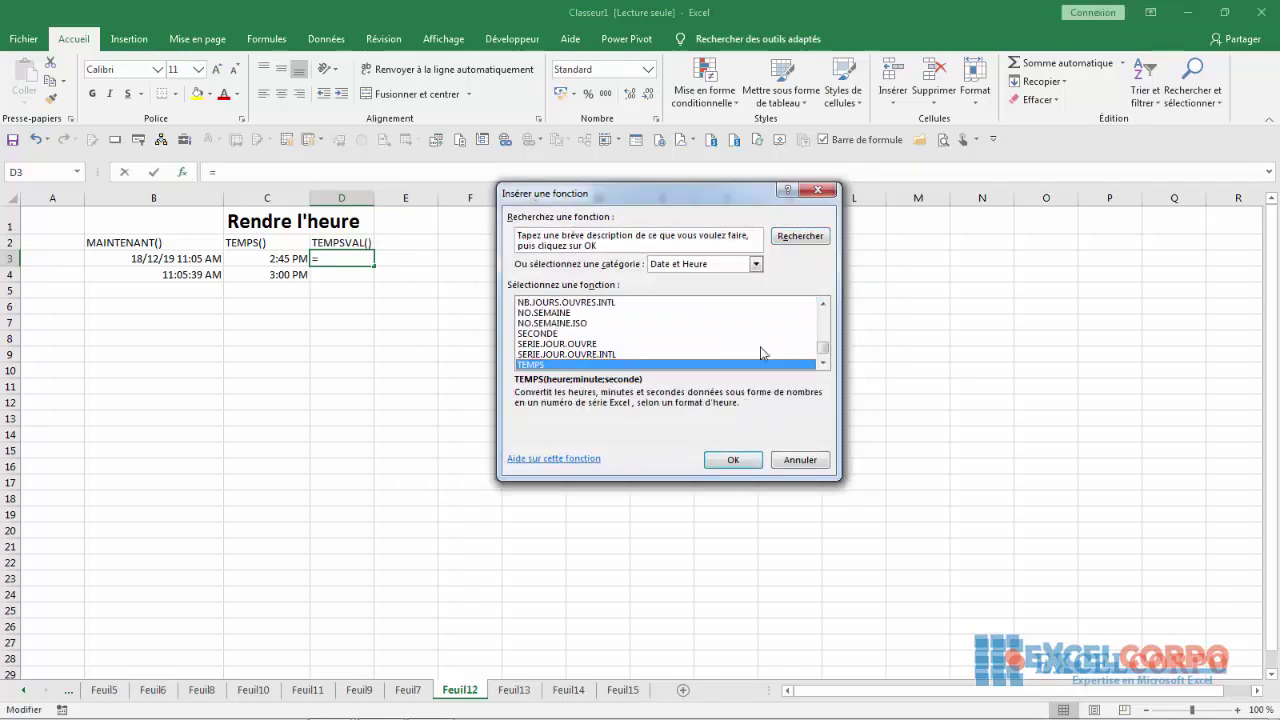
pyautogui.click(822, 364)
pyautogui.click(579, 366)
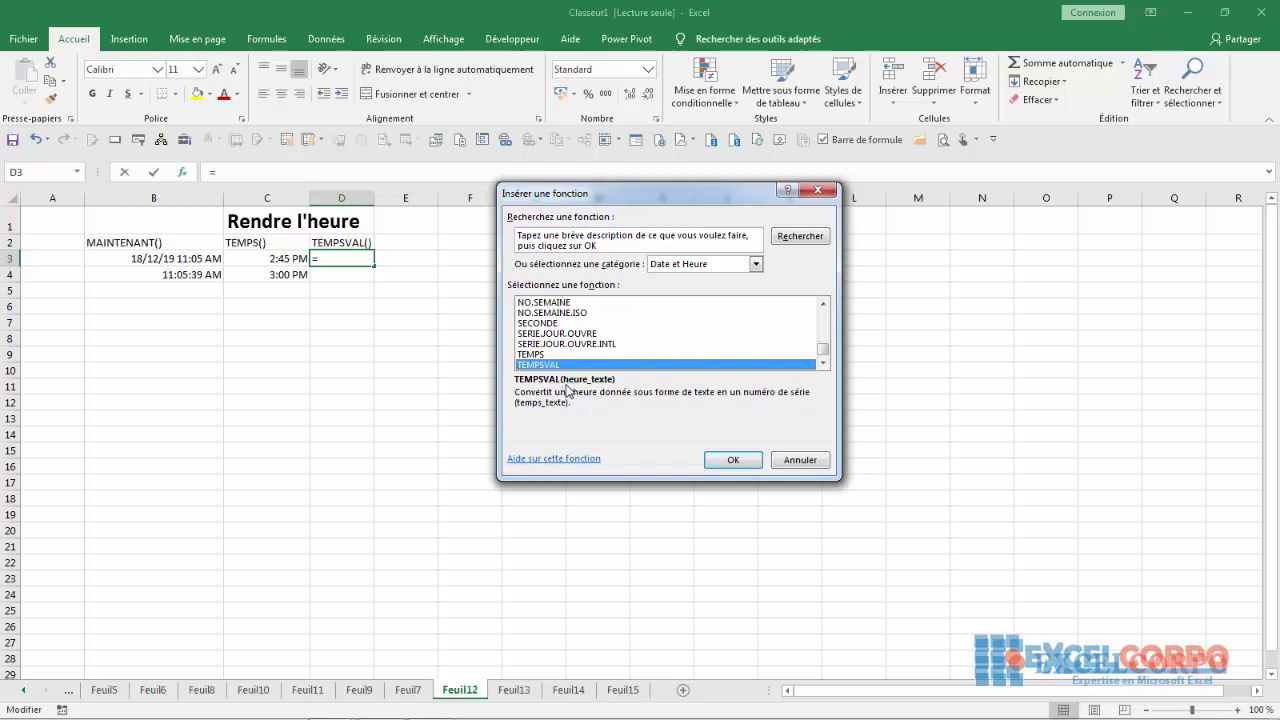
pyautogui.click(735, 462)
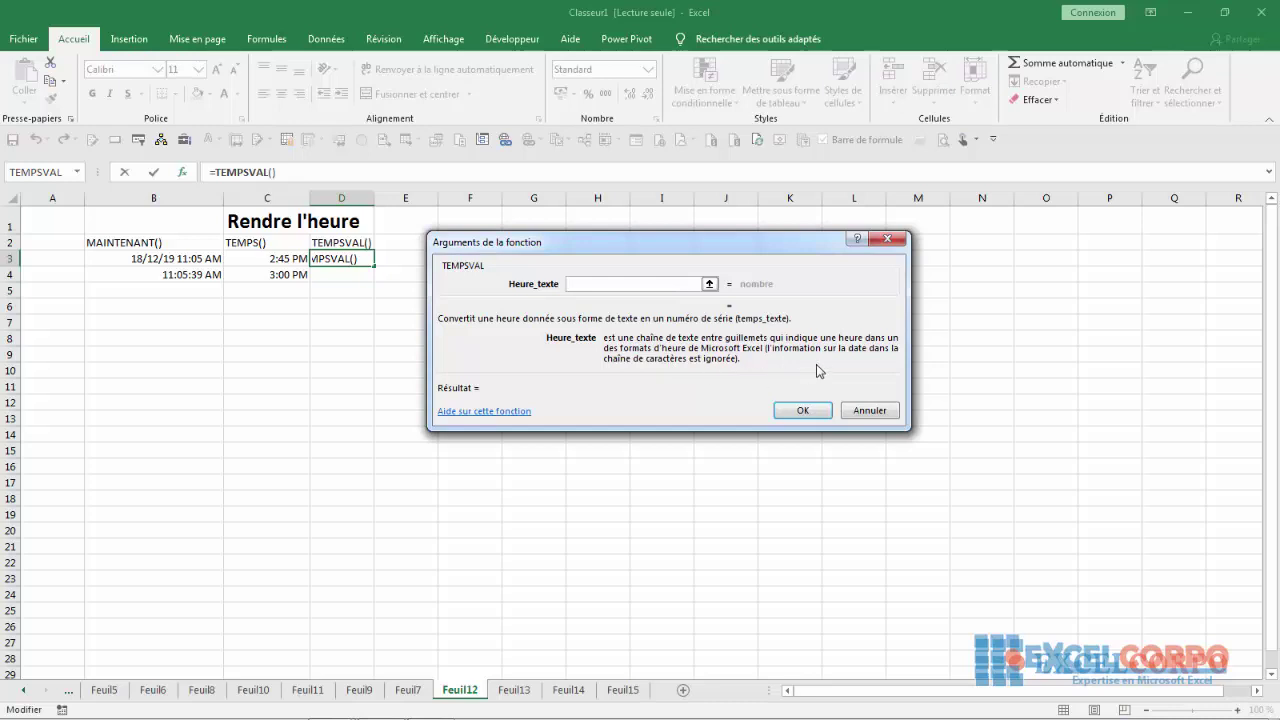
pyautogui.click(886, 240)
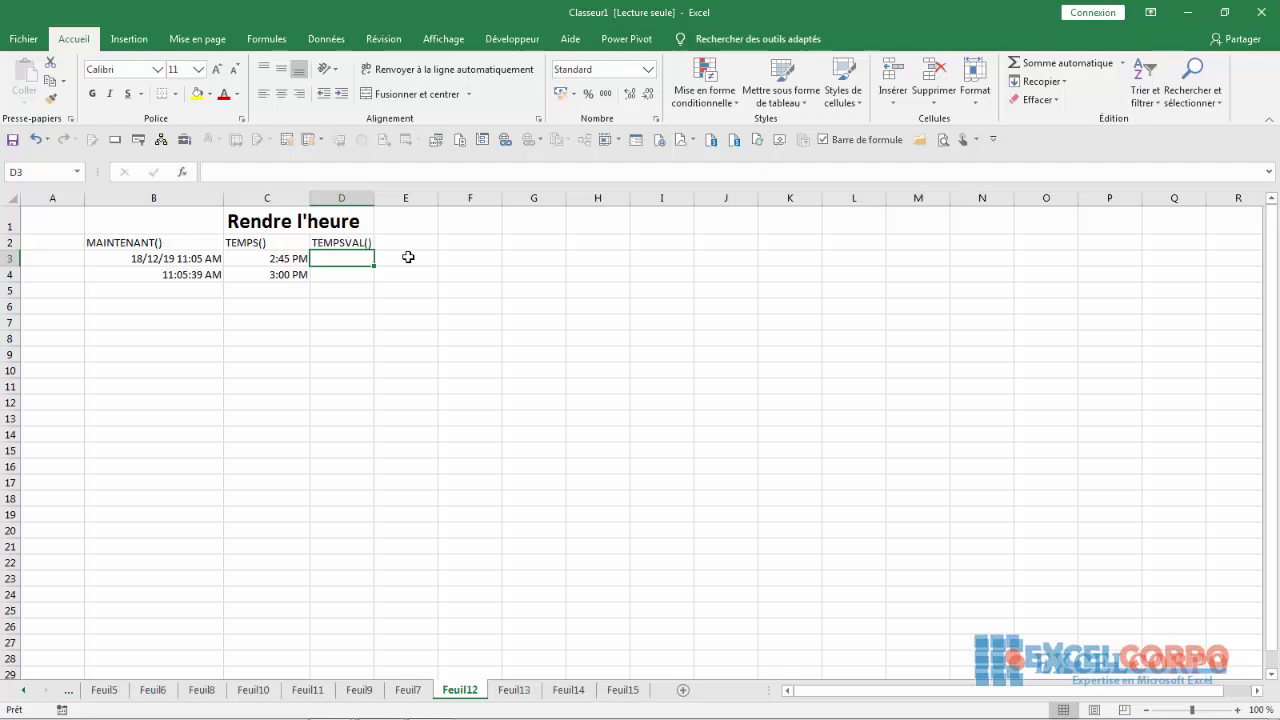
# Step: Enter =TEMPSVAL("2:45:00") in cell D3 and reselect the cell to check its result
pyautogui.write('=te')
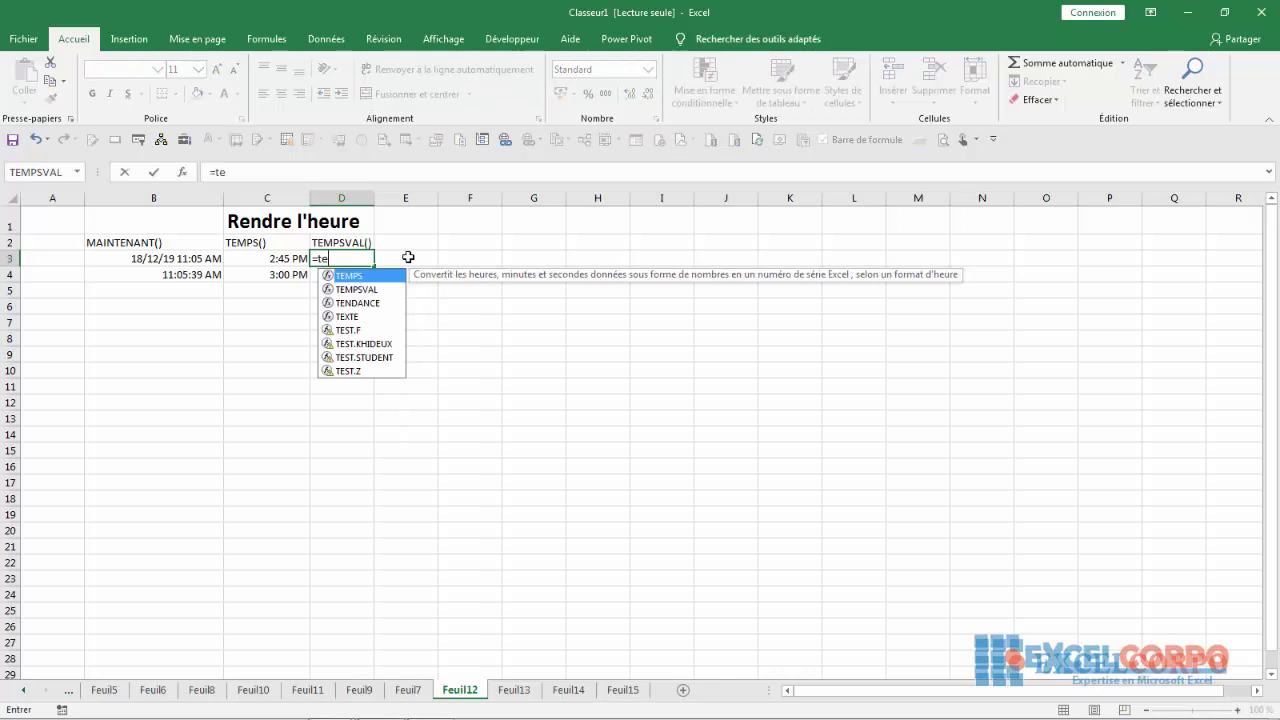
pyautogui.write('mps')
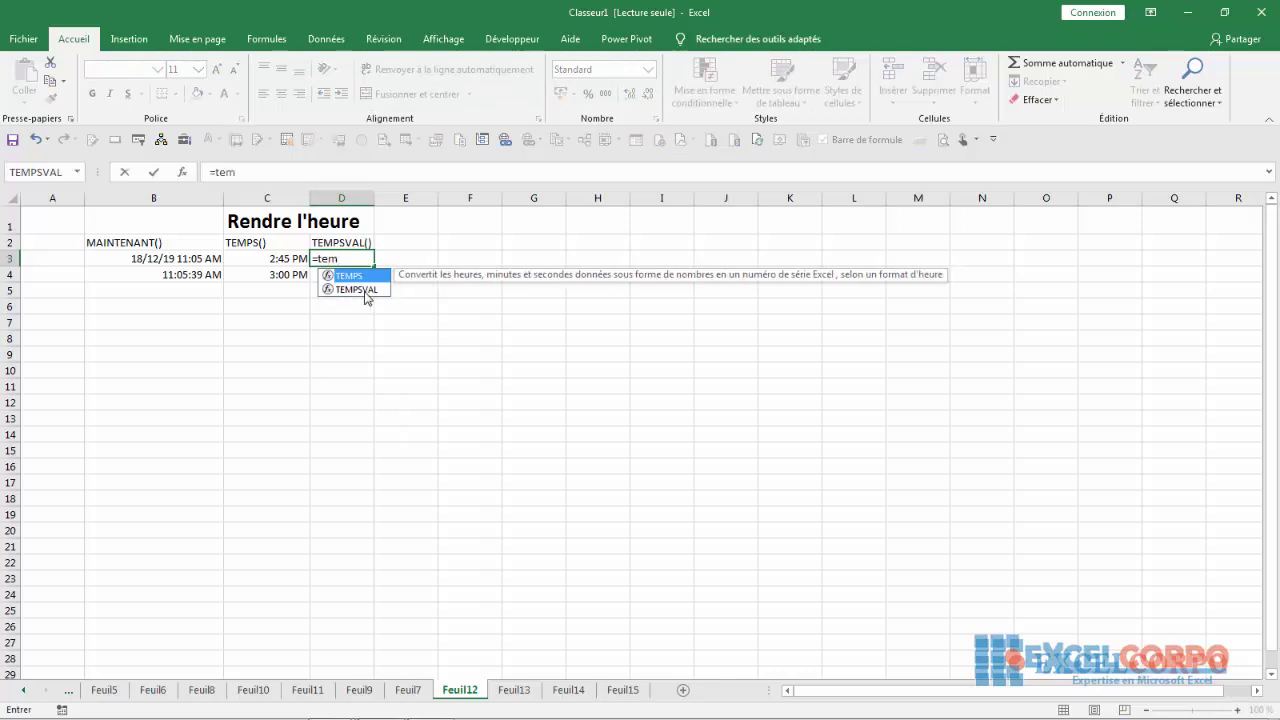
pyautogui.doubleClick(363, 288)
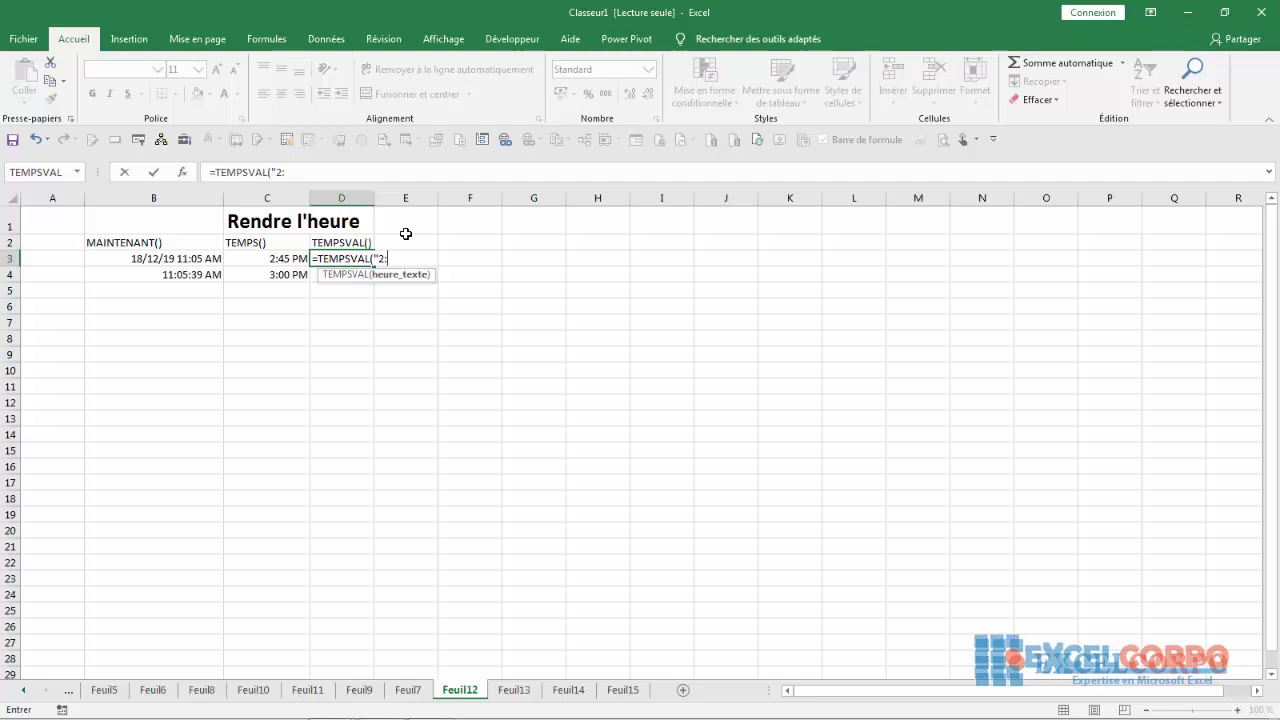
pyautogui.write('5')
pyautogui.press('BackSpace')
pyautogui.press('BackSpace')
pyautogui.press('BackSpace')
pyautogui.write('45:00")')
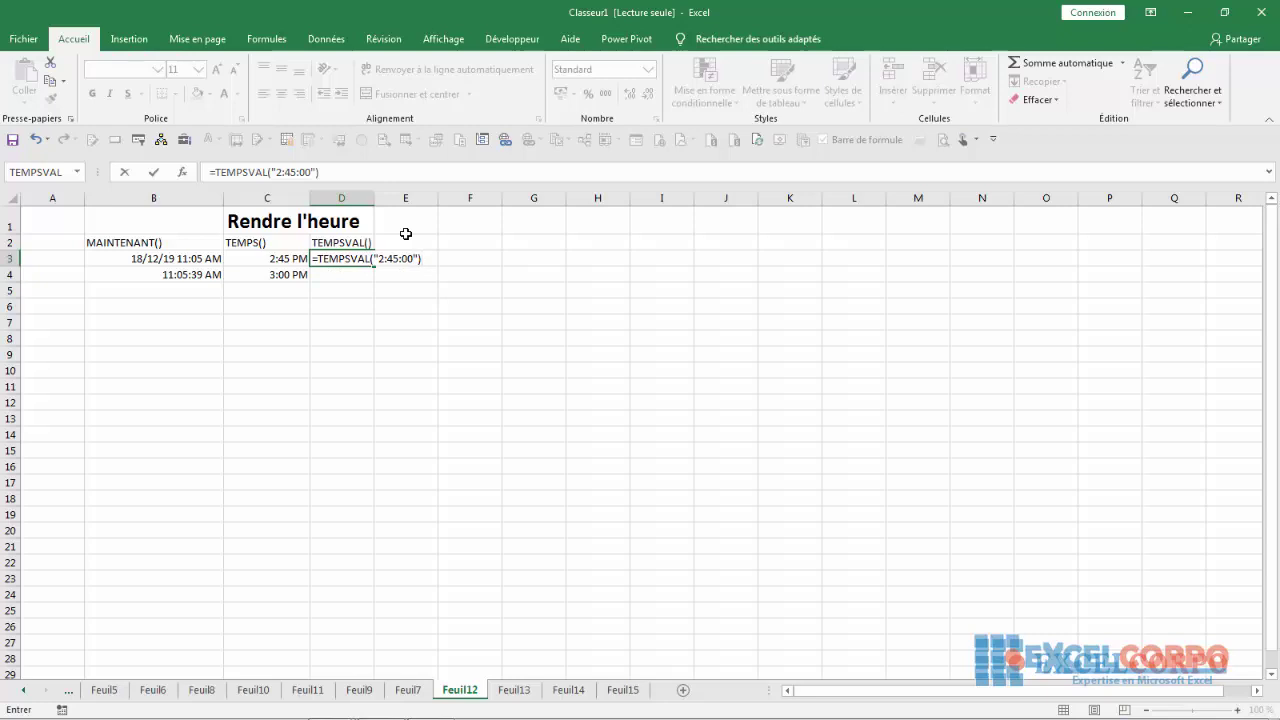
pyautogui.press('Return')
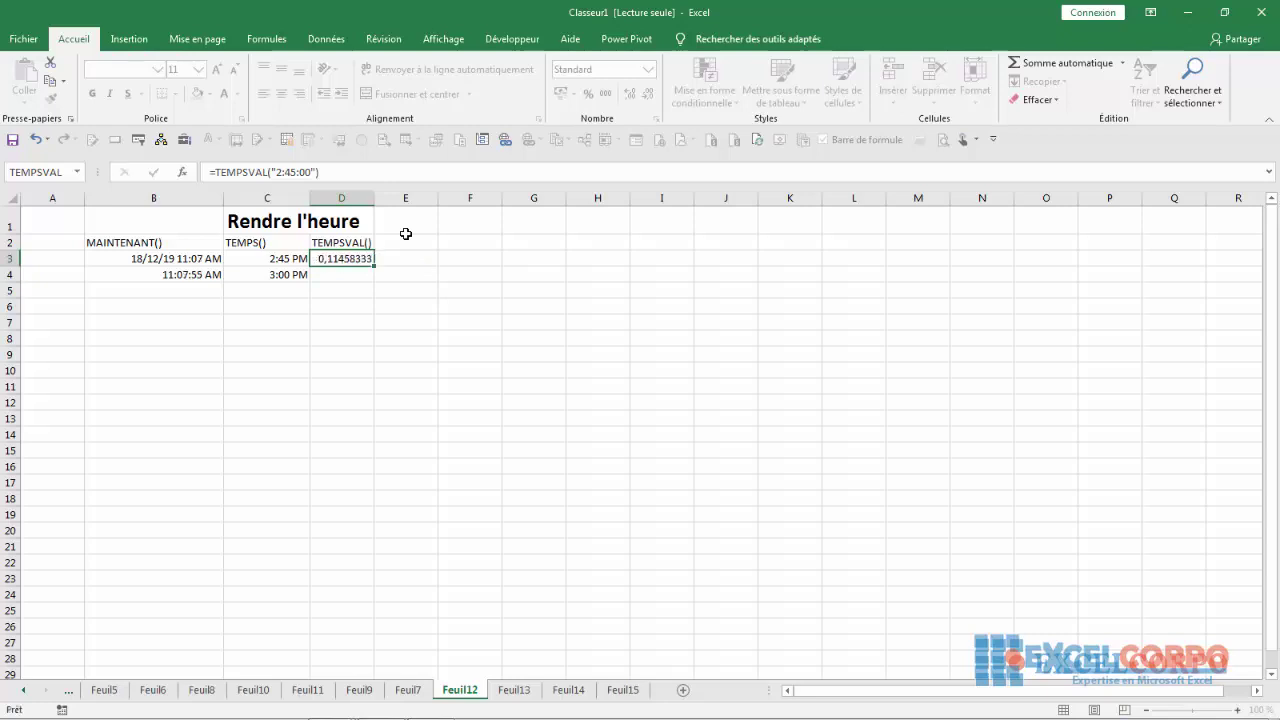
pyautogui.click(352, 256)
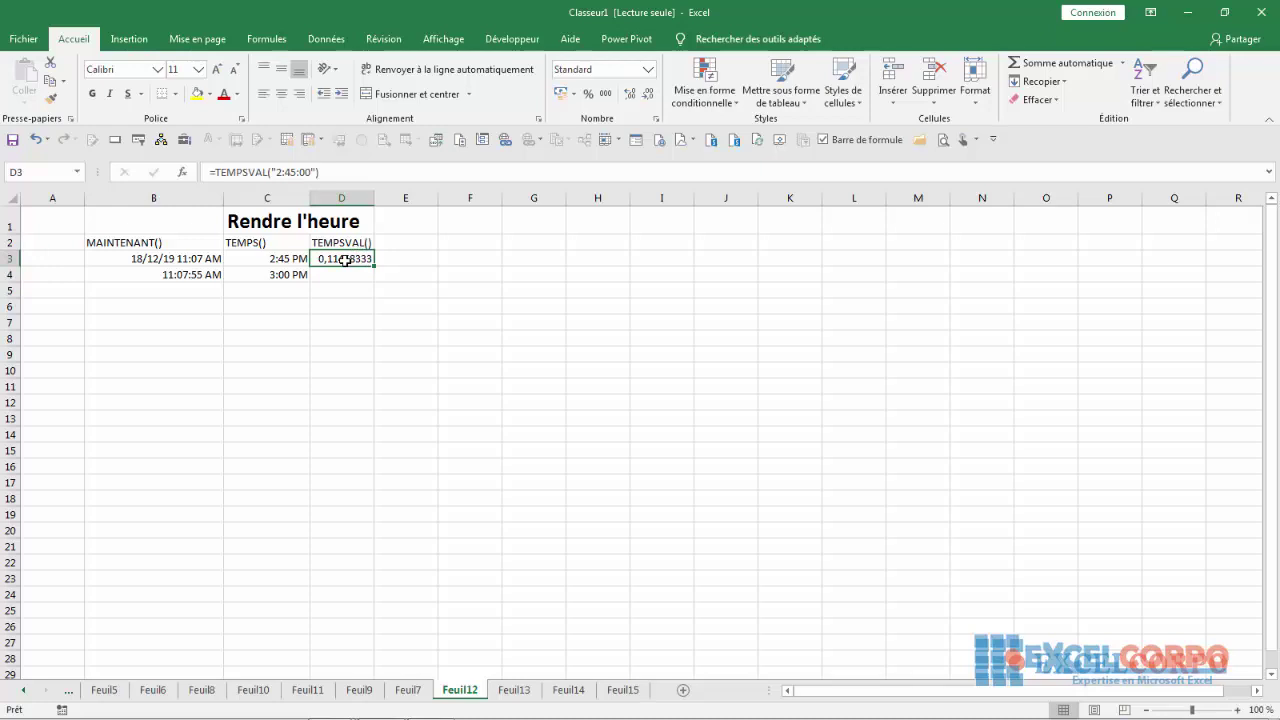
# Step: On sheet Feuil13, look up HEURE in the Date et Heure functions and examine its Numéro_de_série argument without inserting it
pyautogui.click(514, 690)
pyautogui.click(111, 254)
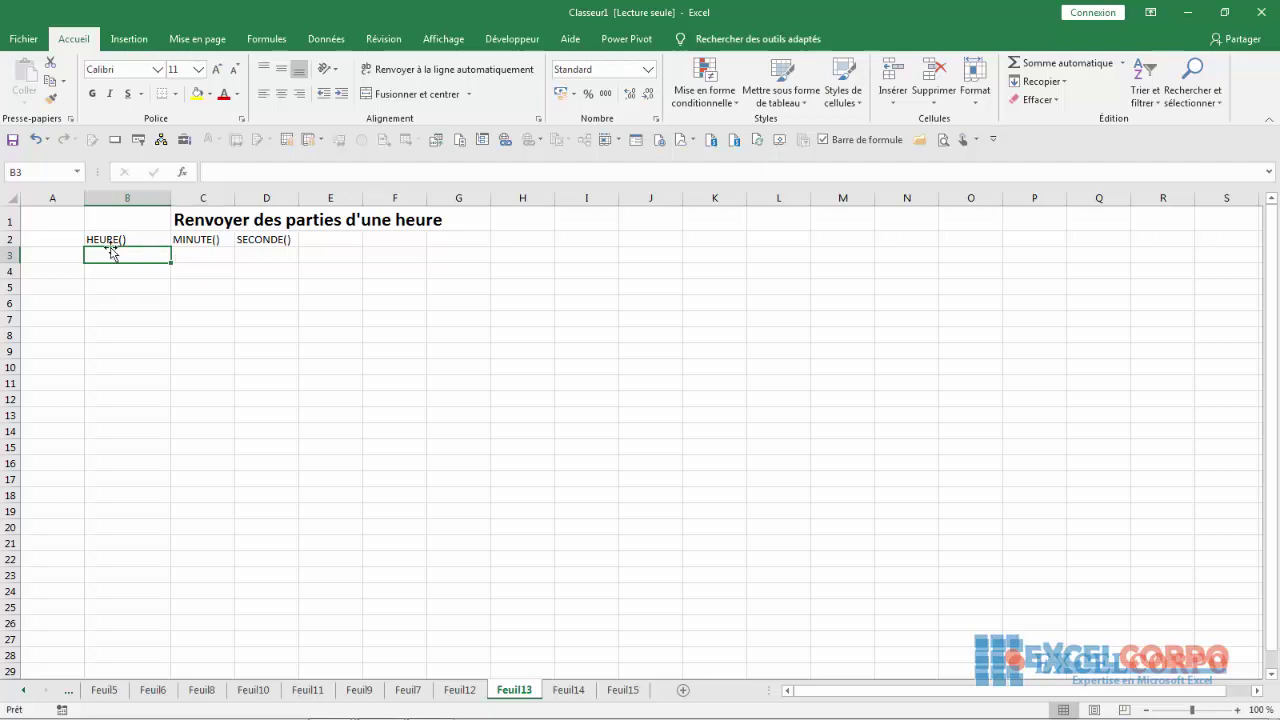
pyautogui.click(110, 240)
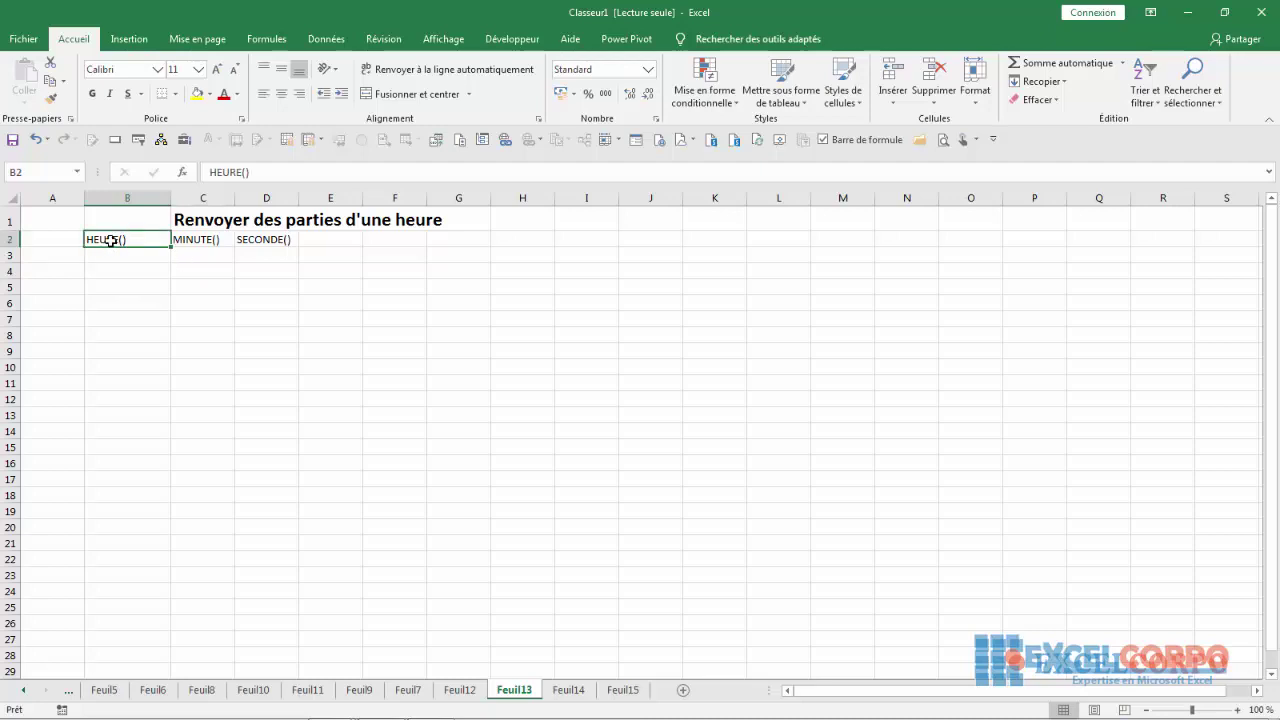
pyautogui.click(185, 175)
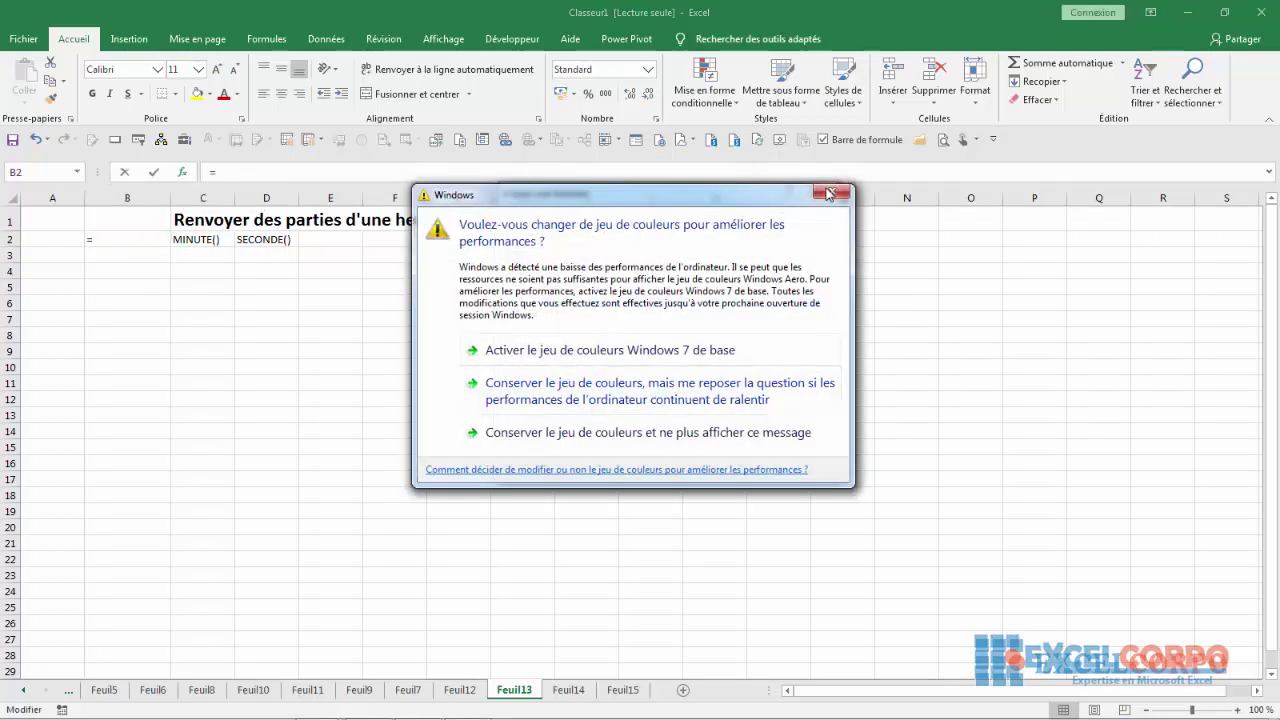
pyautogui.click(829, 193)
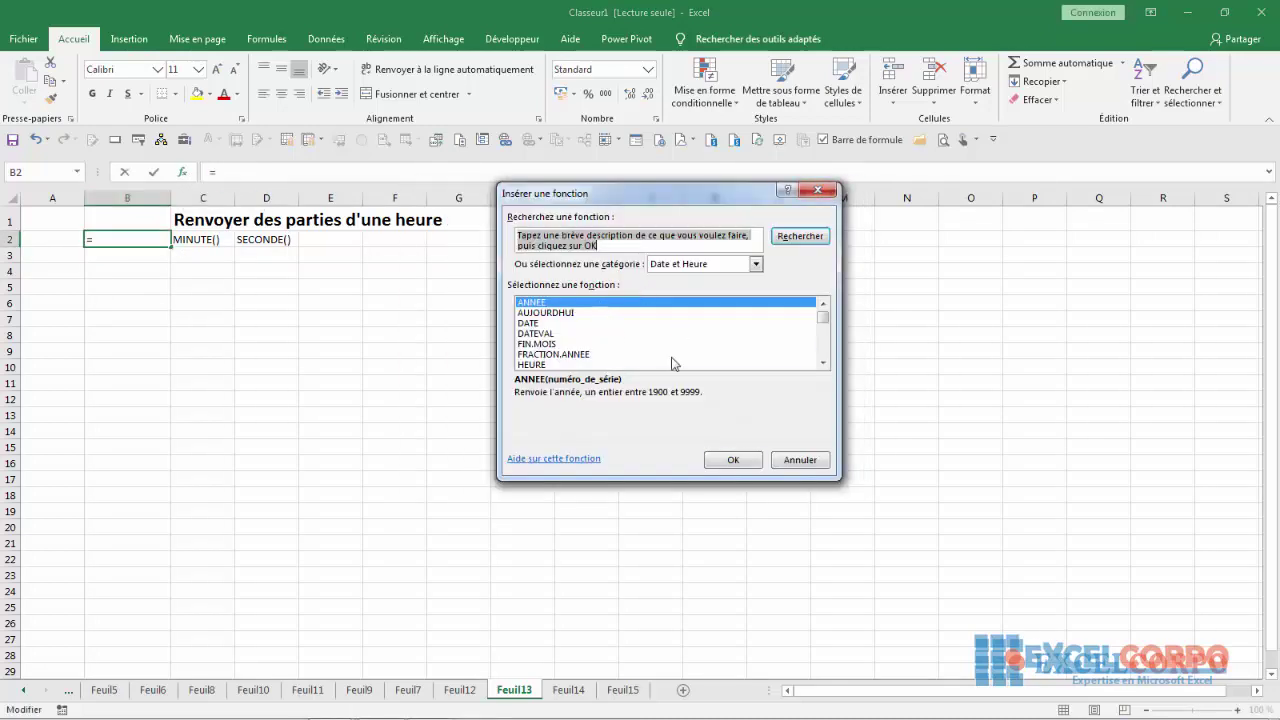
pyautogui.click(672, 356)
pyautogui.click(672, 364)
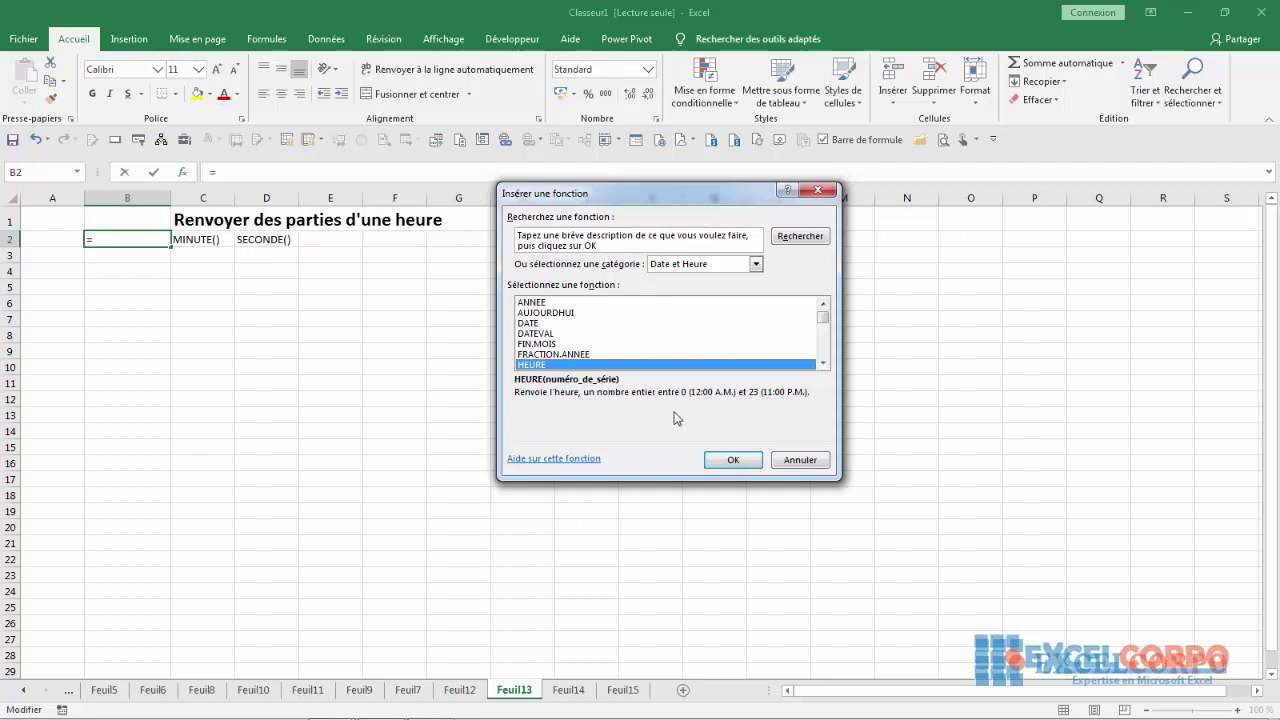
pyautogui.click(733, 456)
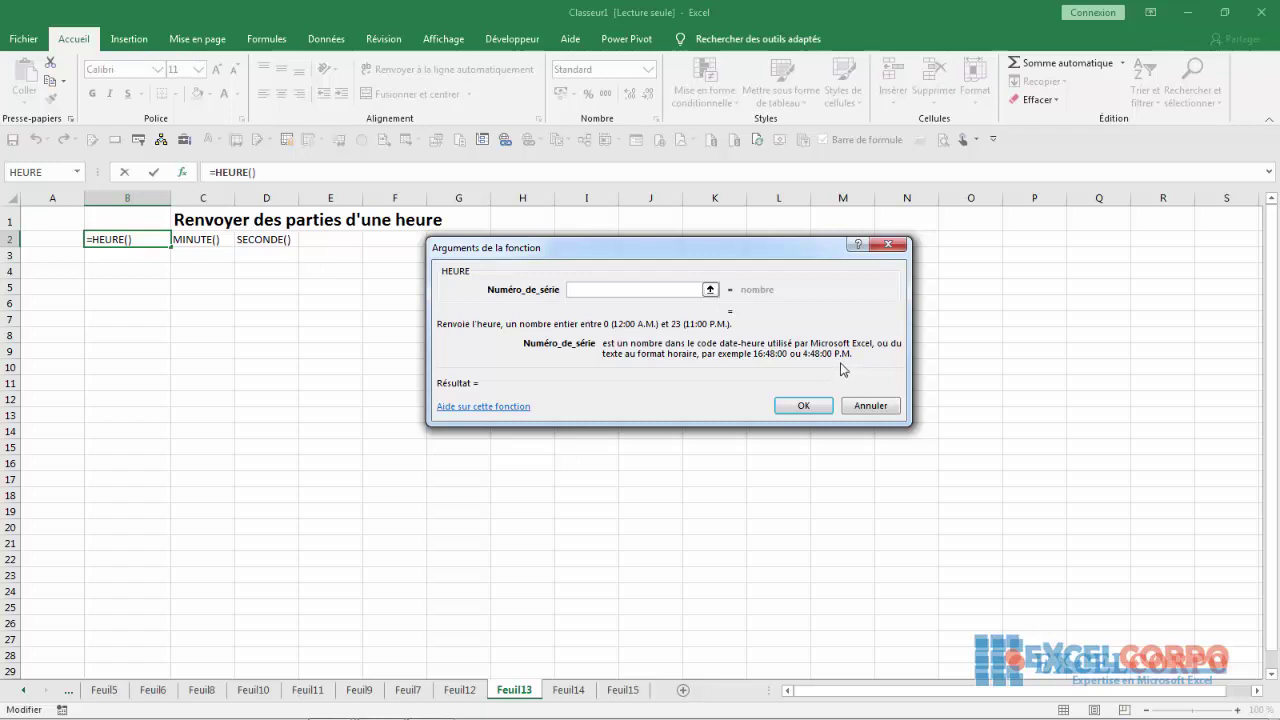
pyautogui.click(887, 244)
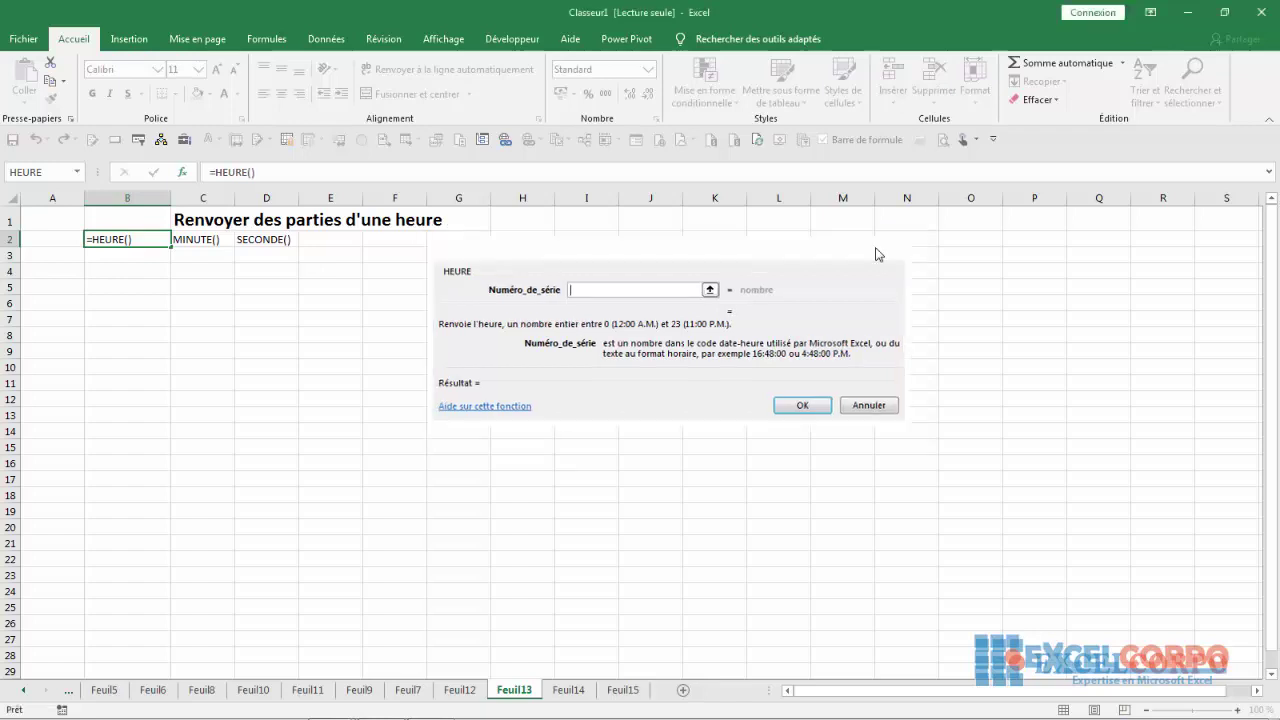
# Step: Enter =HEURE(0,5) in cell B4 and reselect the cell to check its result
pyautogui.click(146, 264)
pyautogui.write(')')
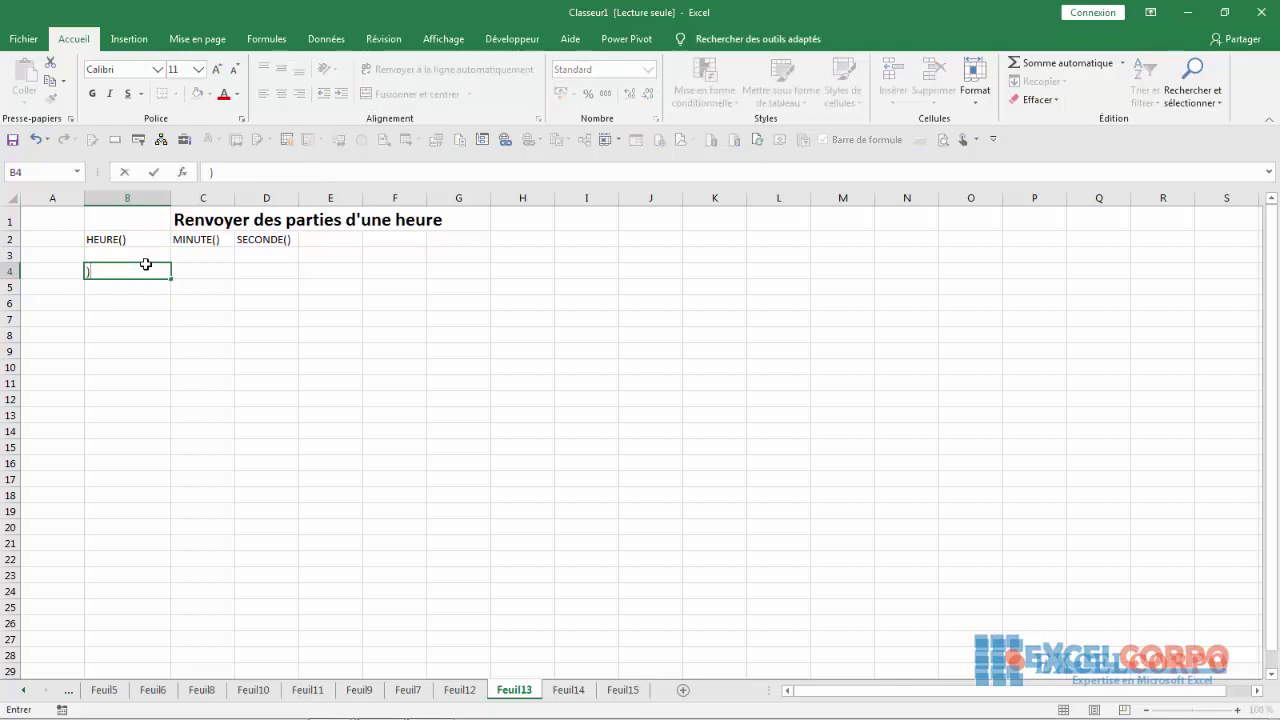
pyautogui.write('=heur')
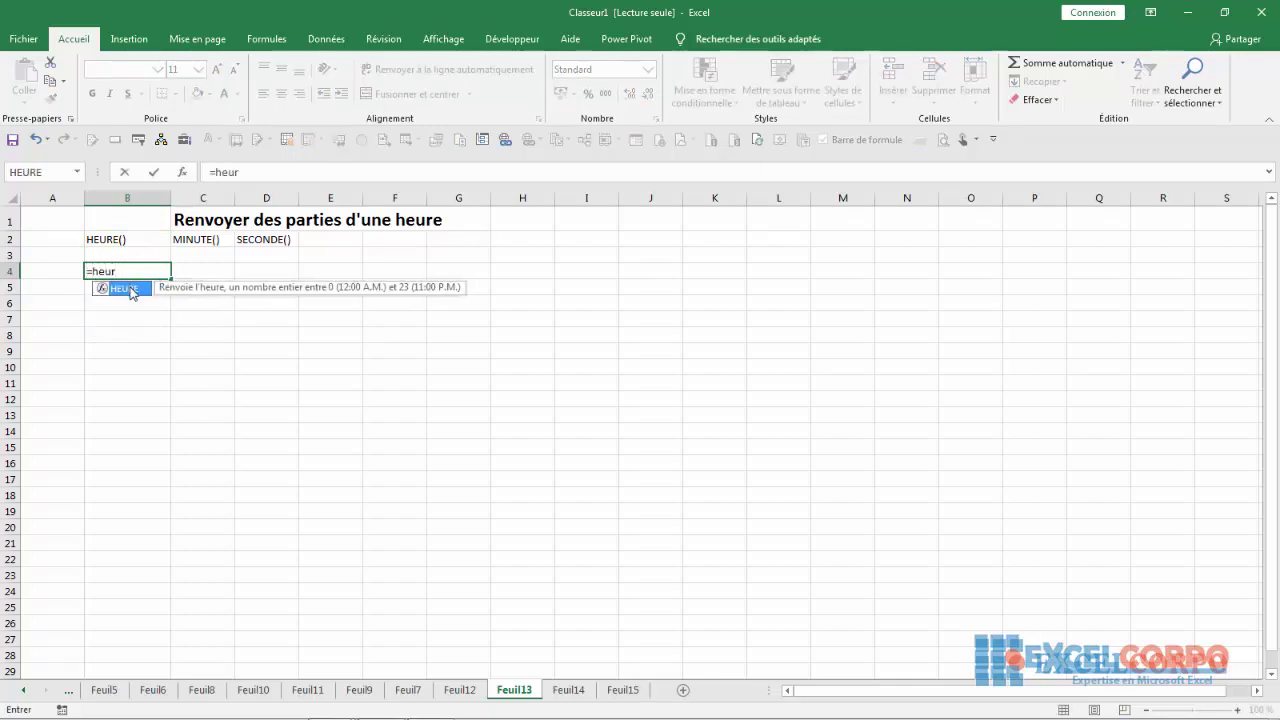
pyautogui.press('Tab')
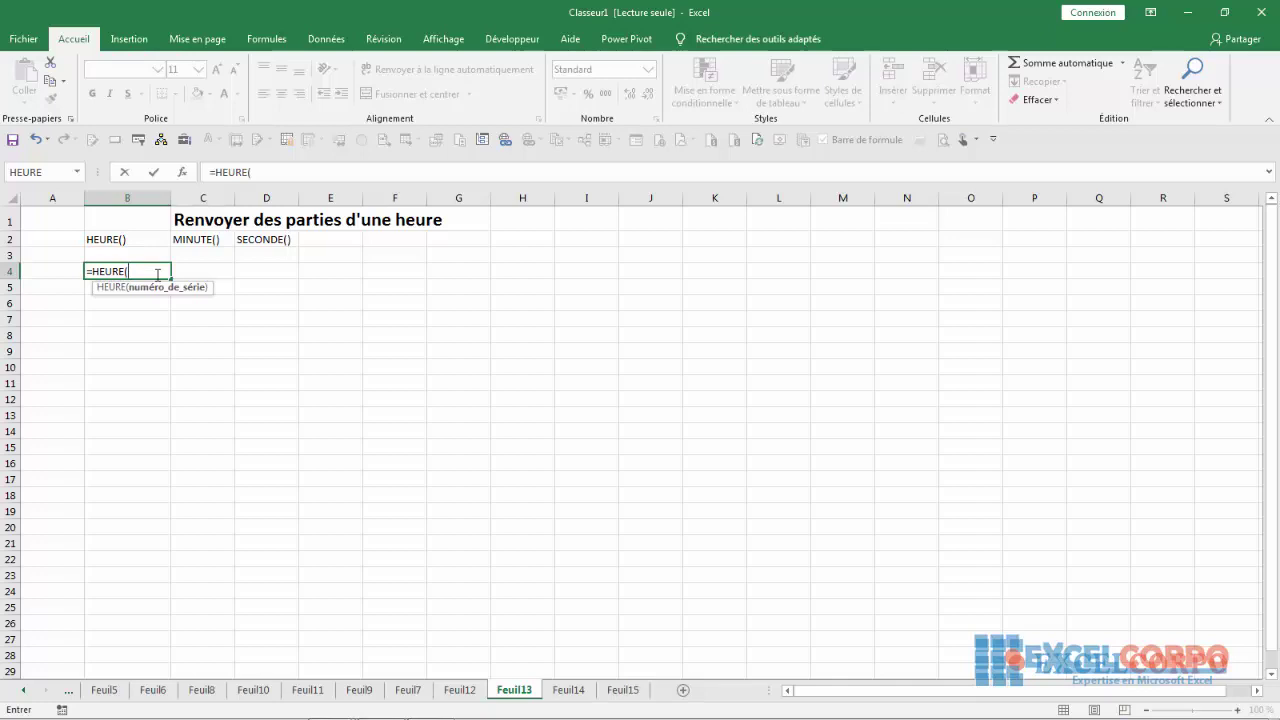
pyautogui.write('0,5)')
pyautogui.press('Return')
pyautogui.click(149, 271)
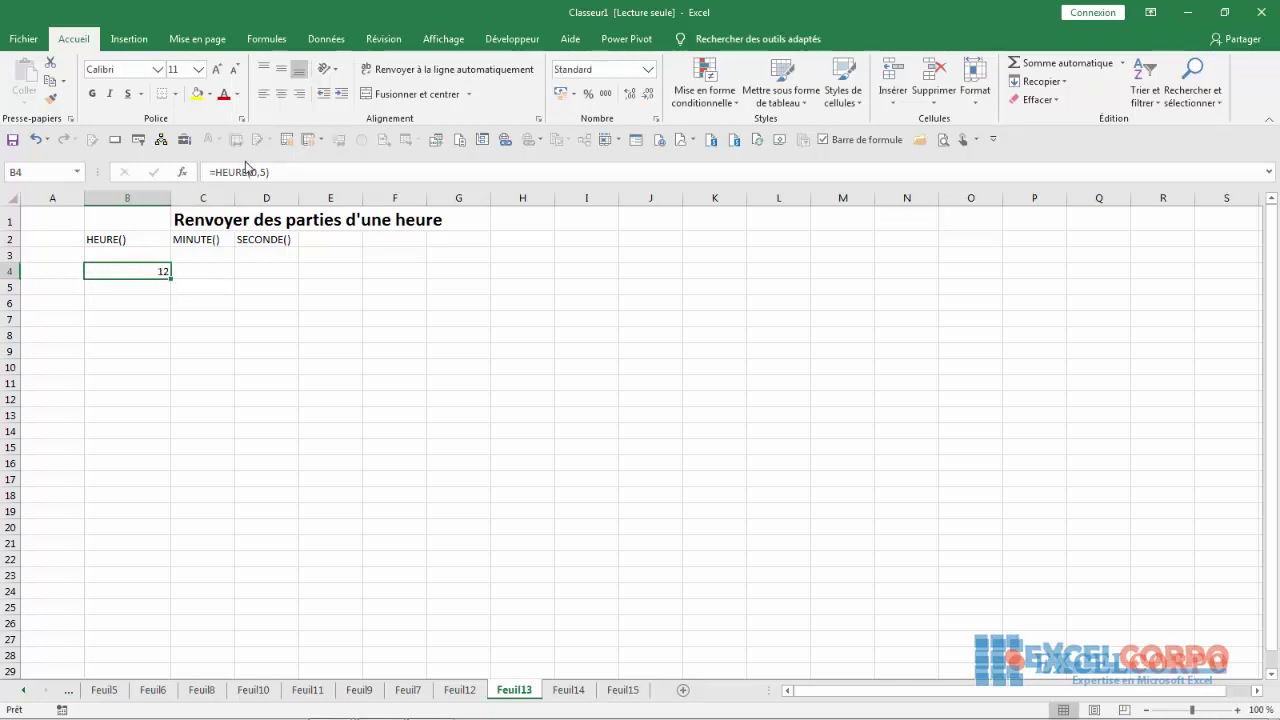
# Step: From cell C4, look up MINUTE in the Date et Heure functions, examine its Numéro_de_série argument without inserting it, and reselect C4
pyautogui.click(191, 240)
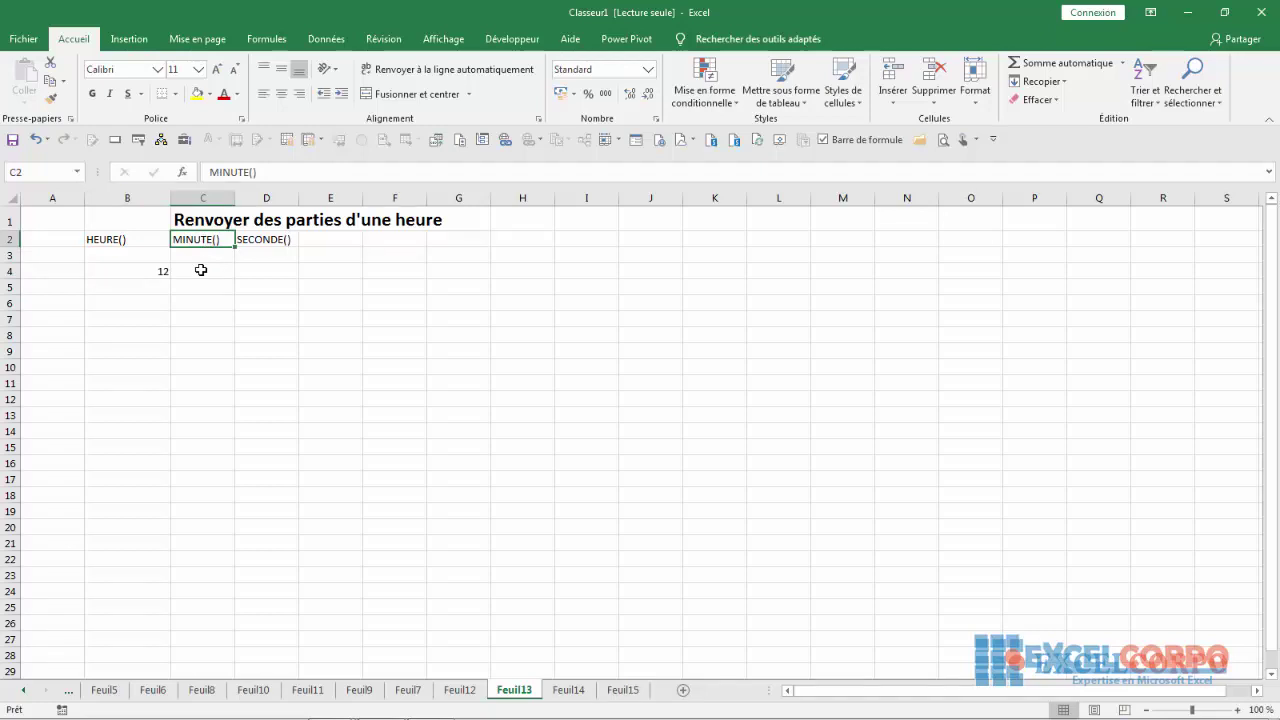
pyautogui.click(201, 270)
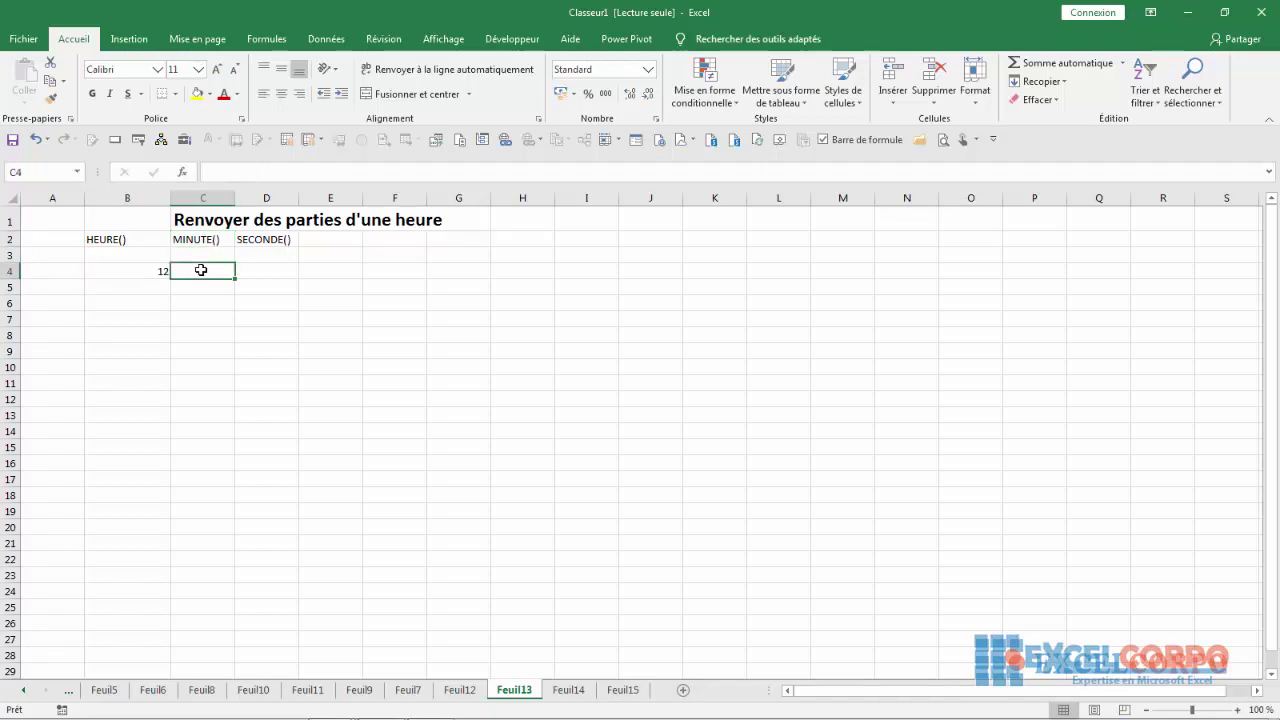
pyautogui.click(182, 172)
pyautogui.click(628, 355)
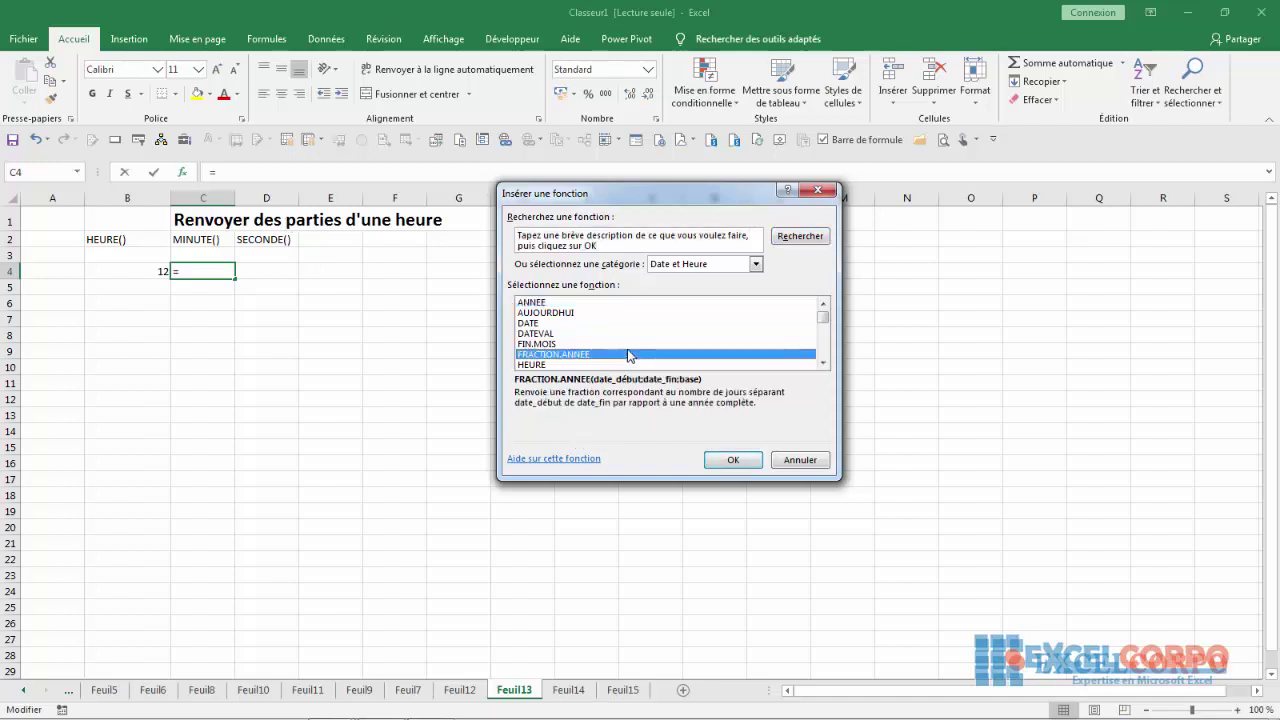
pyautogui.press('m')
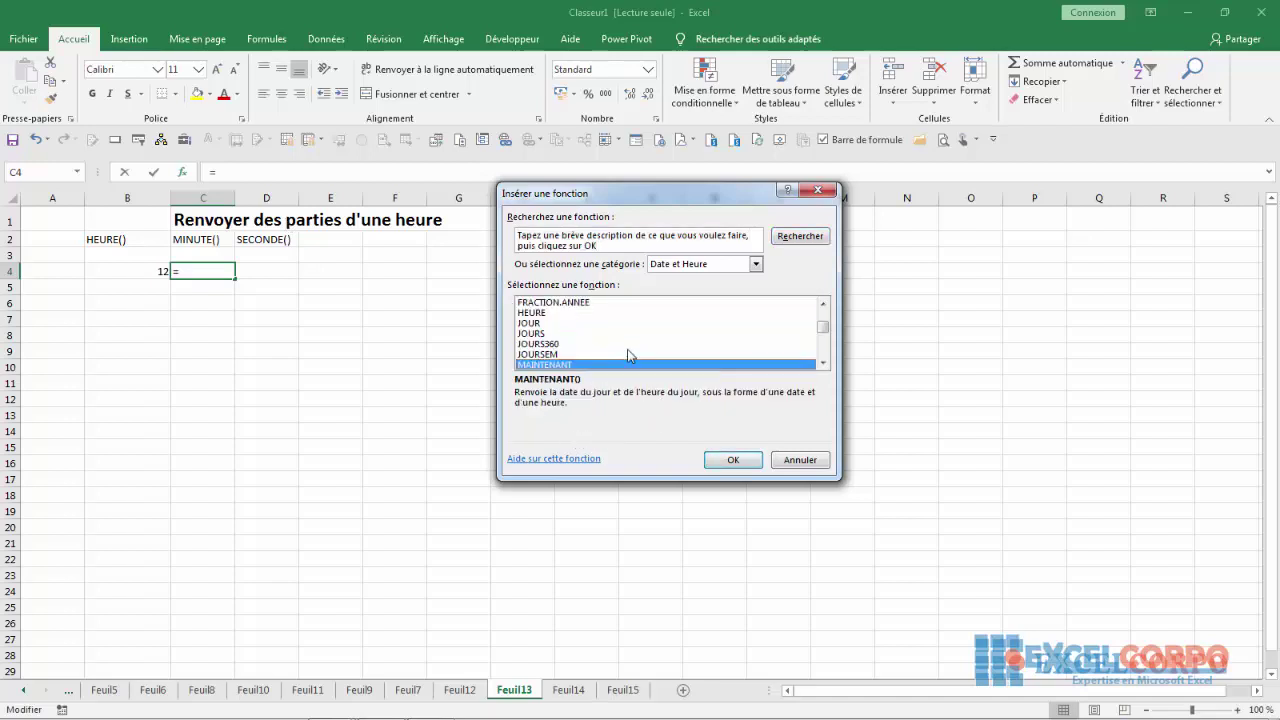
pyautogui.click(826, 364)
pyautogui.click(542, 365)
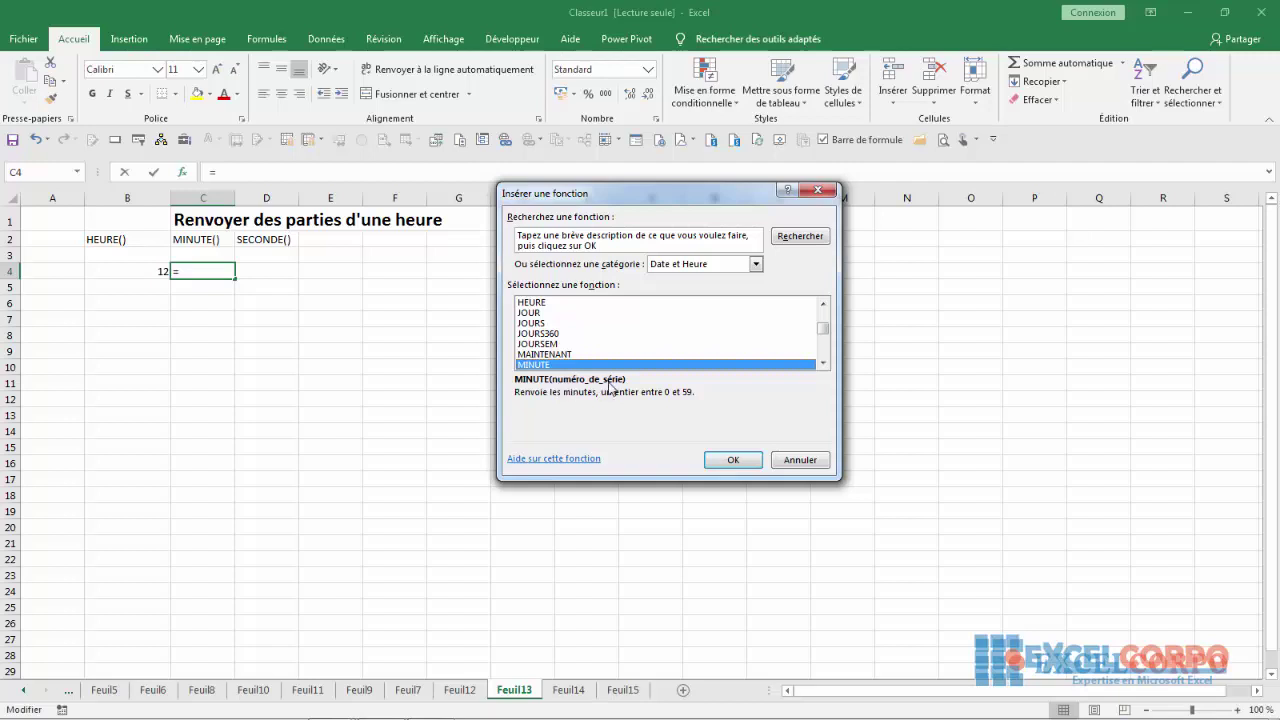
pyautogui.click(735, 460)
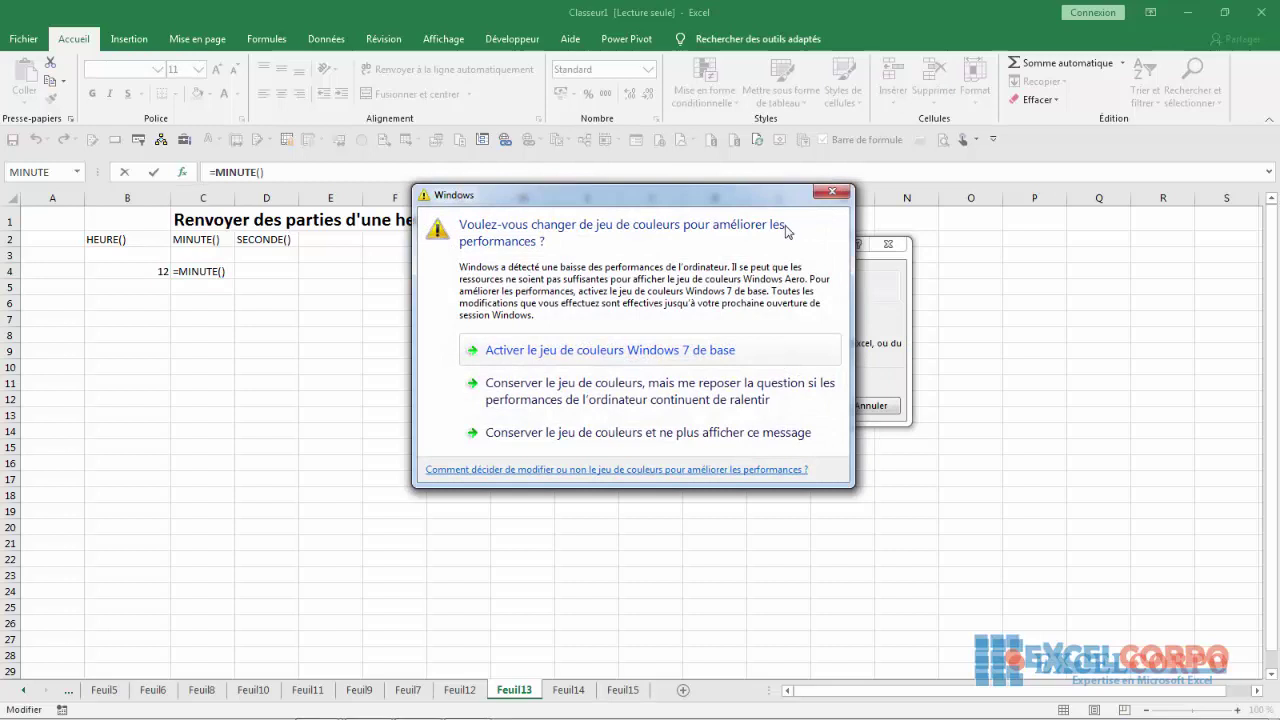
pyautogui.click(831, 191)
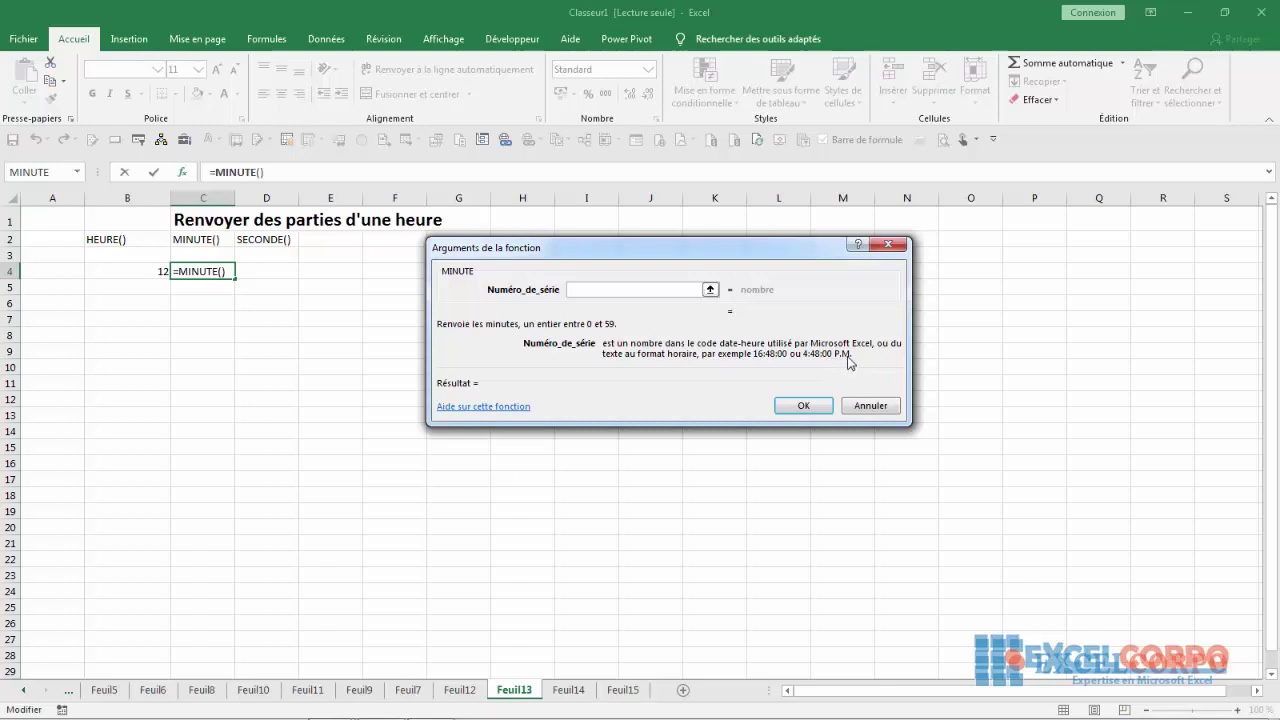
pyautogui.click(885, 245)
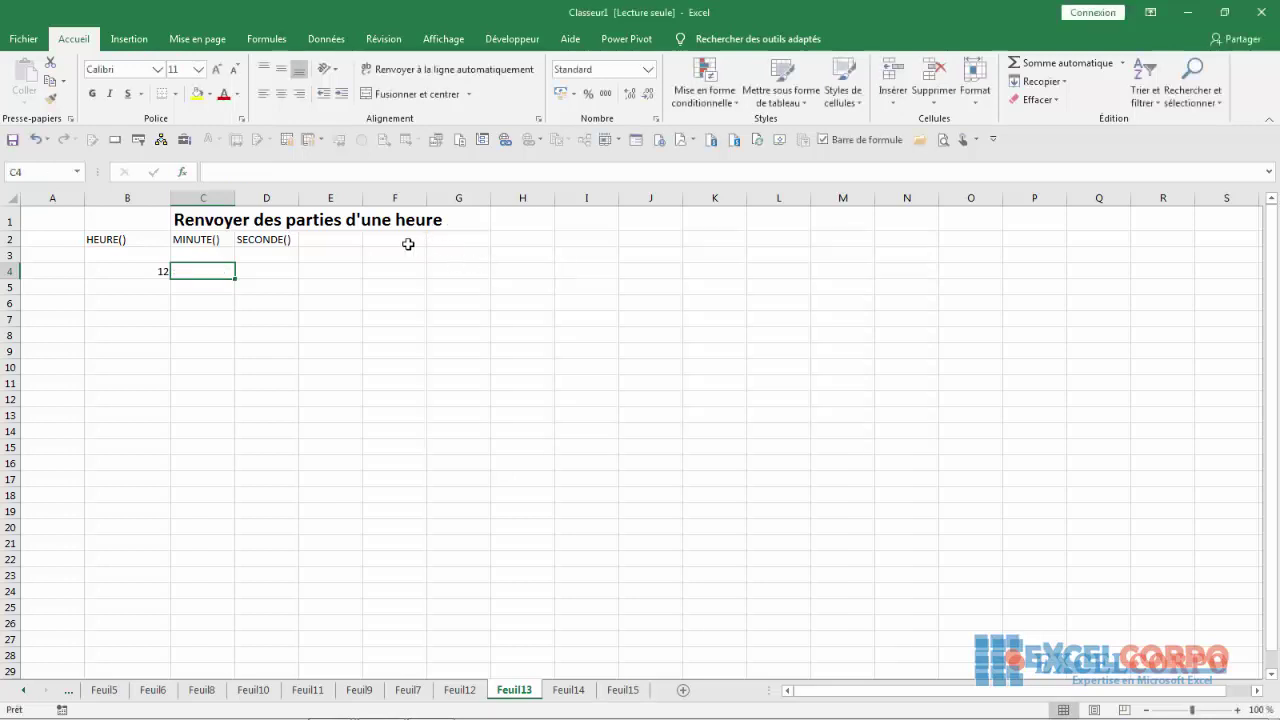
pyautogui.click(200, 285)
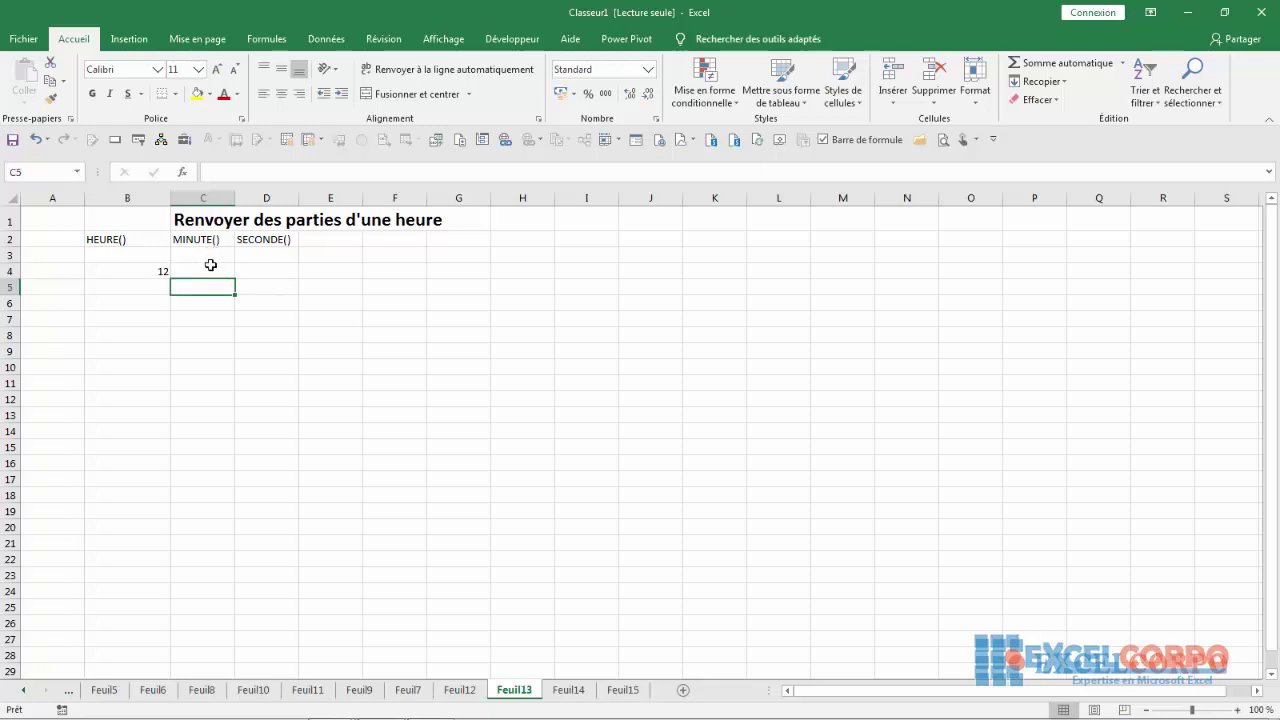
pyautogui.click(211, 265)
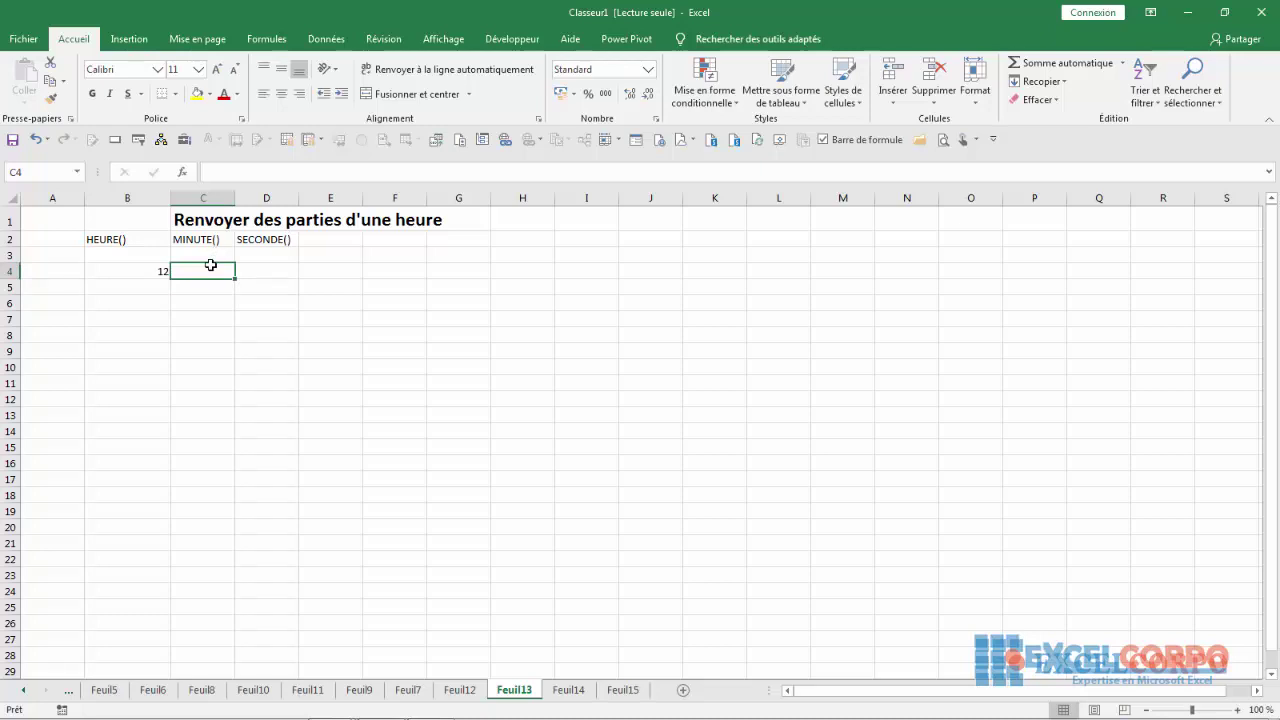
pyautogui.write('=')
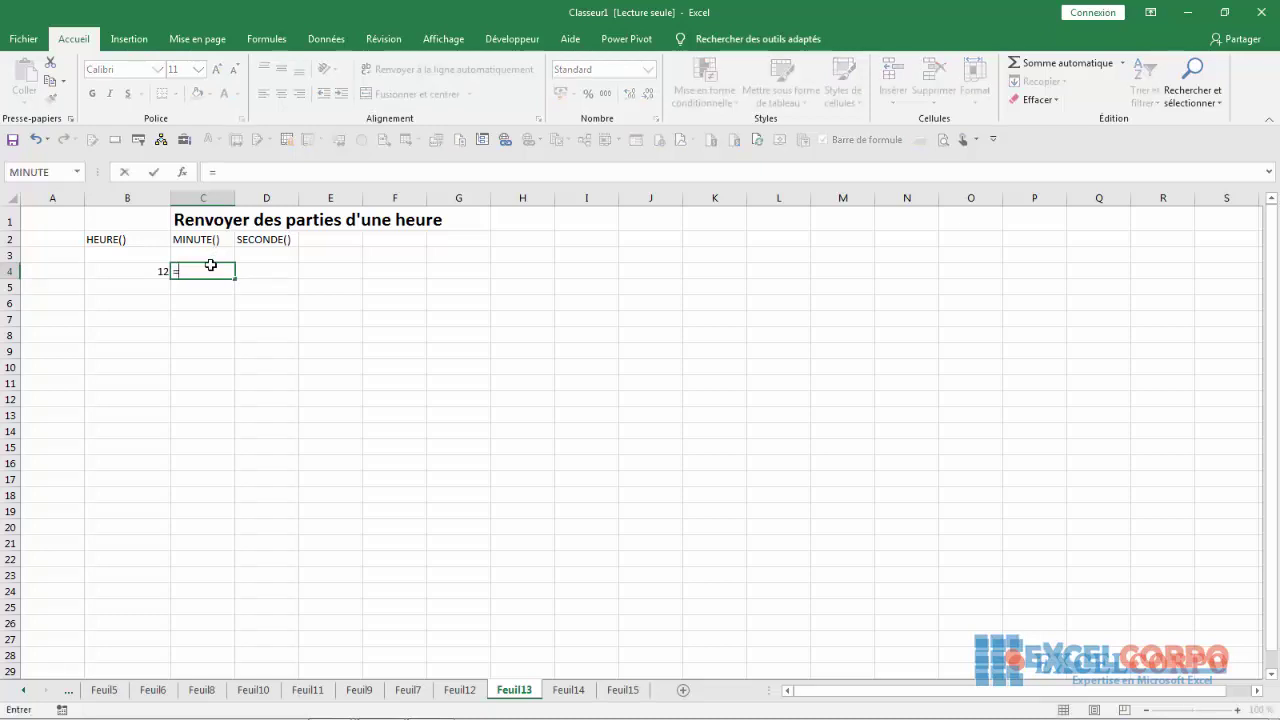
pyautogui.write('main')
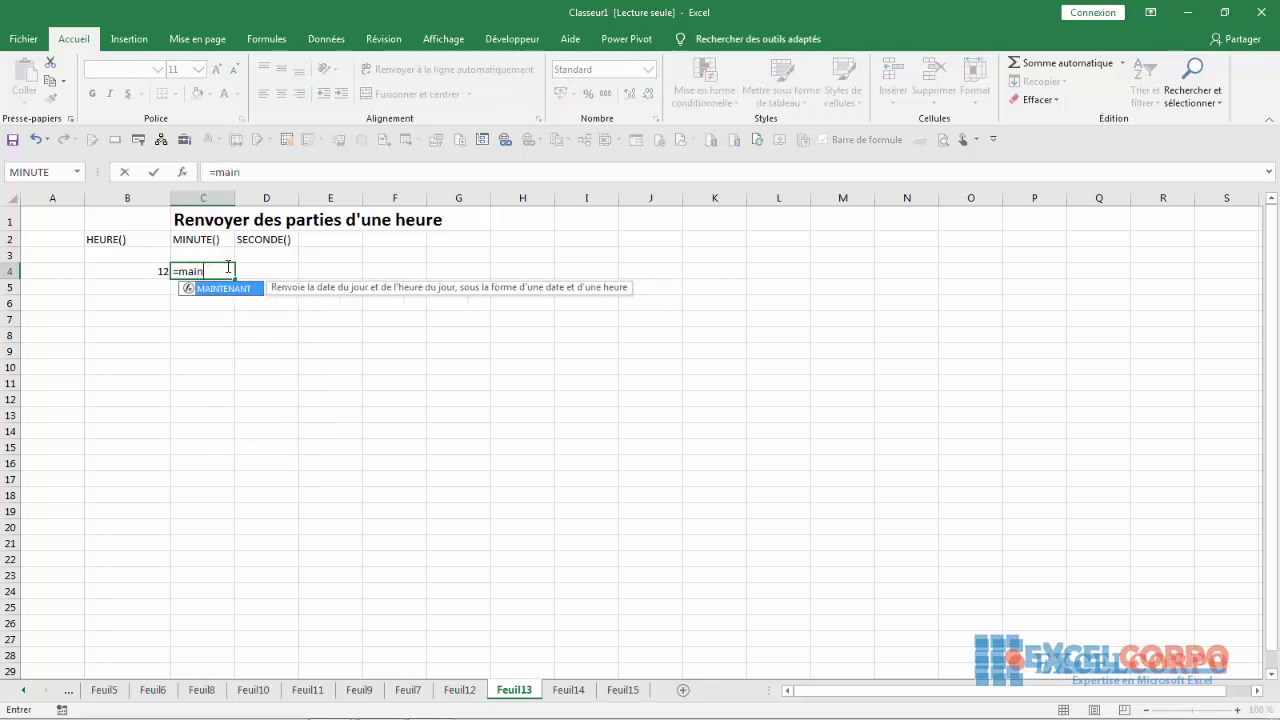
pyautogui.doubleClick(228, 290)
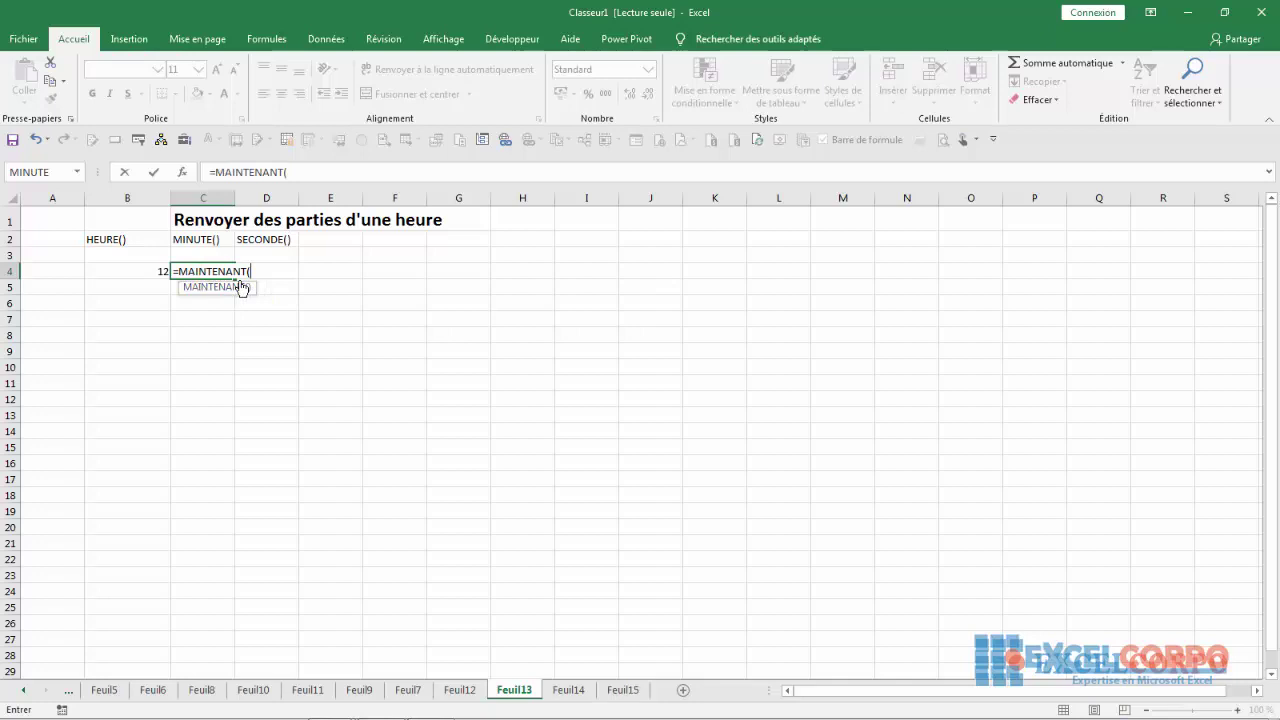
pyautogui.press('BackSpace')
pyautogui.press('BackSpace')
pyautogui.press('BackSpace')
pyautogui.press('BackSpace')
pyautogui.press('BackSpace')
pyautogui.press('BackSpace')
pyautogui.press('BackSpace')
pyautogui.press('BackSpace')
pyautogui.press('BackSpace')
pyautogui.press('BackSpace')
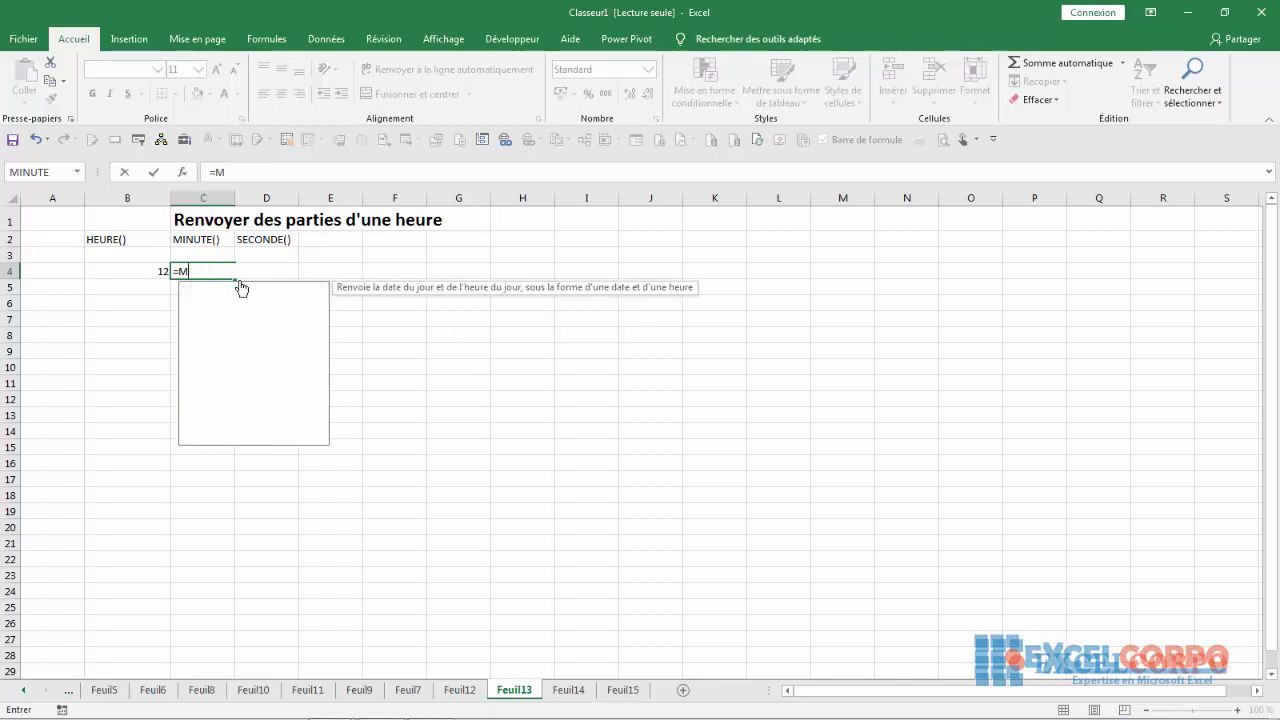
pyautogui.press('BackSpace')
# Step: Enter =HEURE(MAINTENANT()) in cell C4 and reselect the cell to check its result
pyautogui.write('heur')
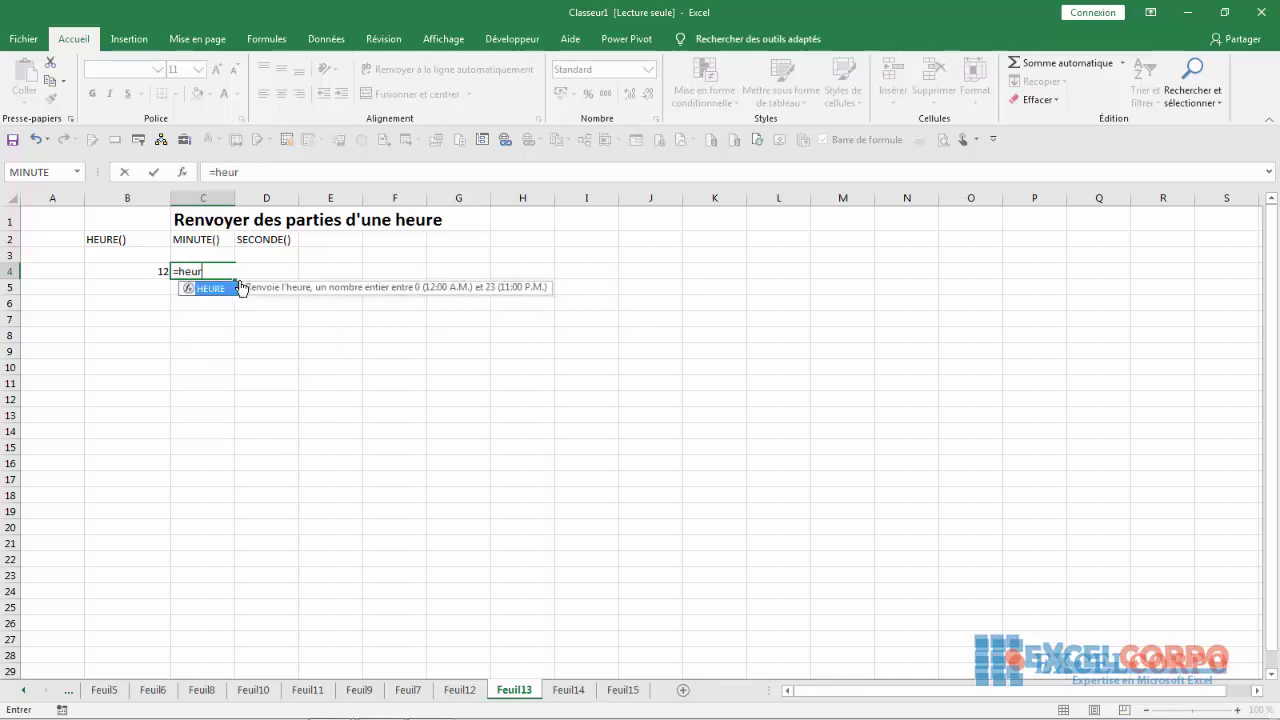
pyautogui.doubleClick(210, 288)
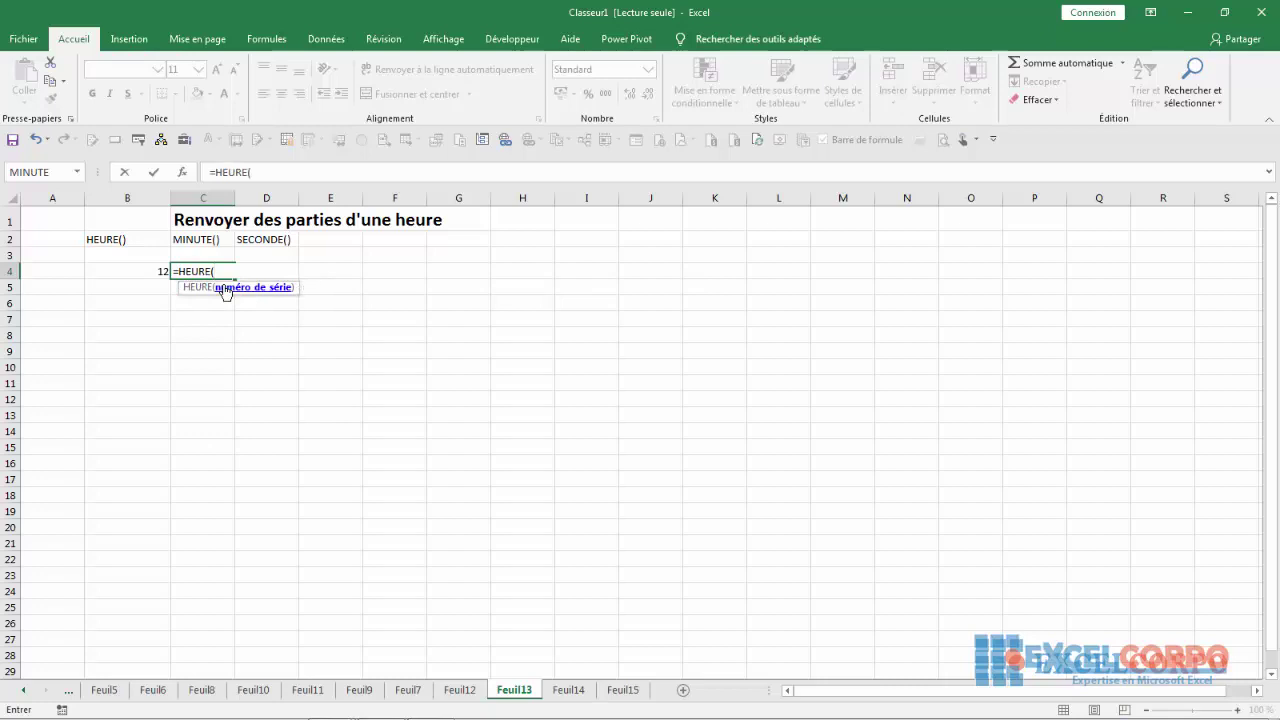
pyautogui.write('mai')
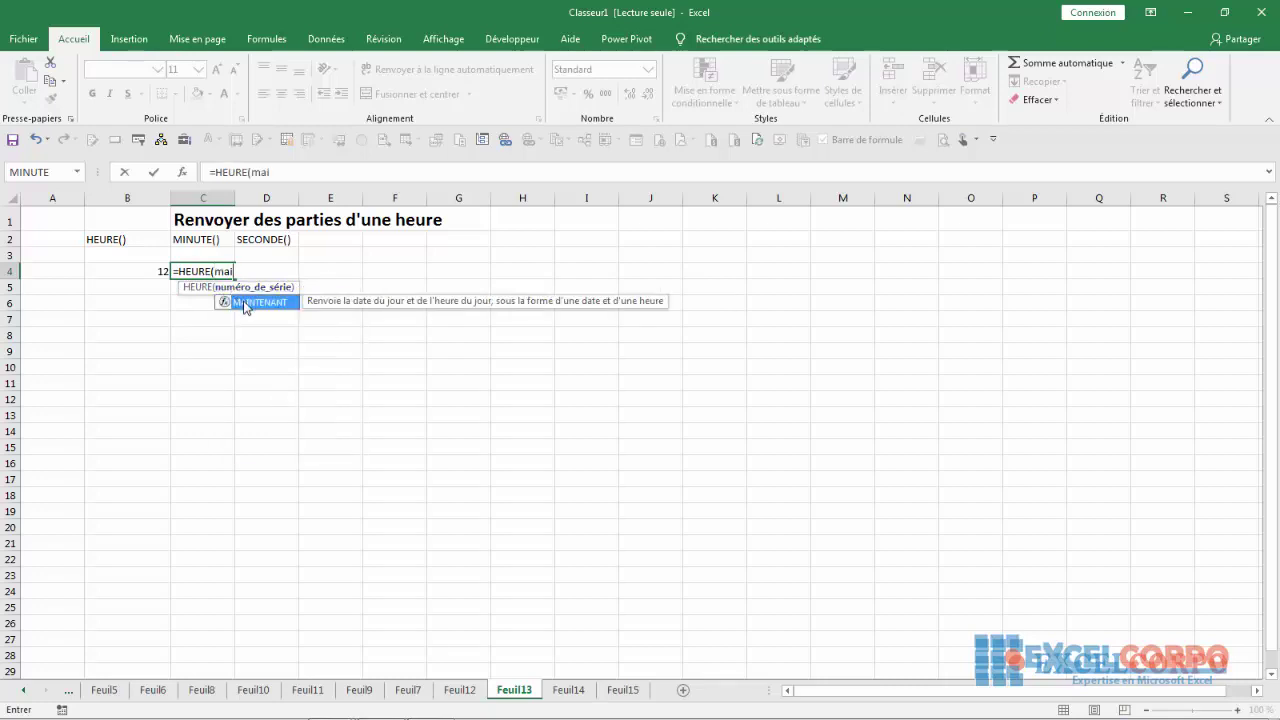
pyautogui.doubleClick(244, 302)
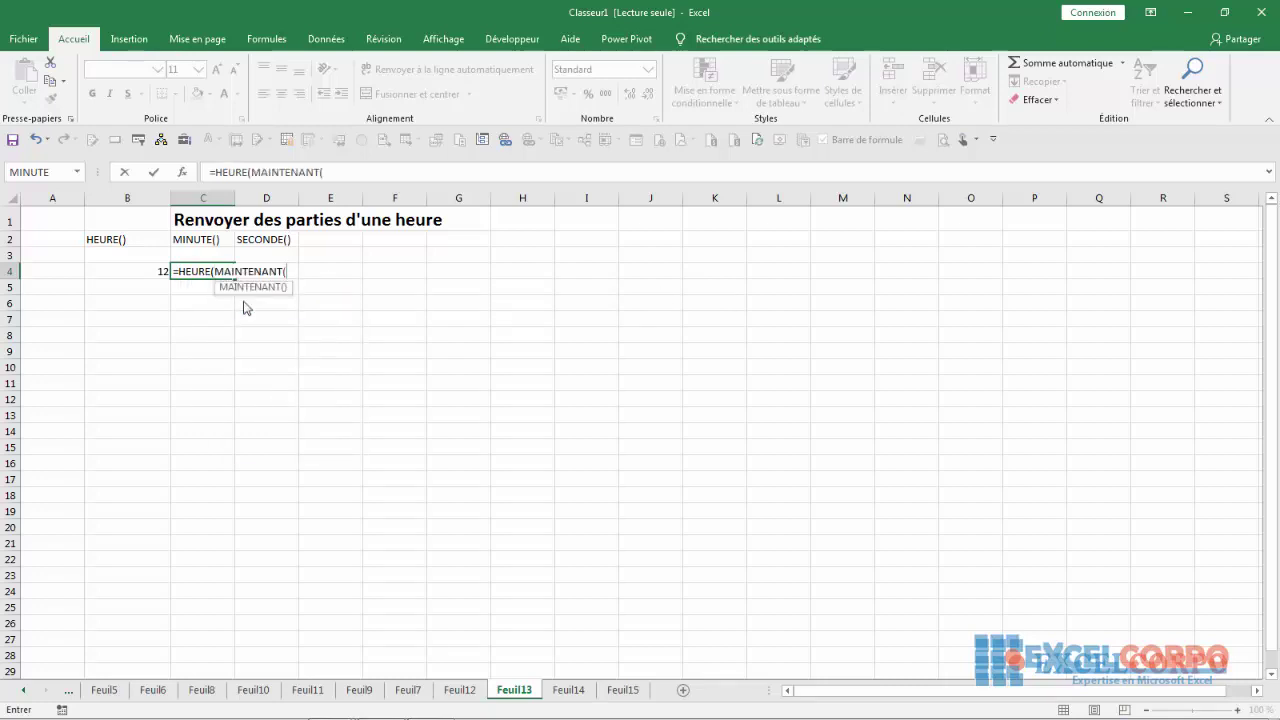
pyautogui.write('))')
pyautogui.press('Return')
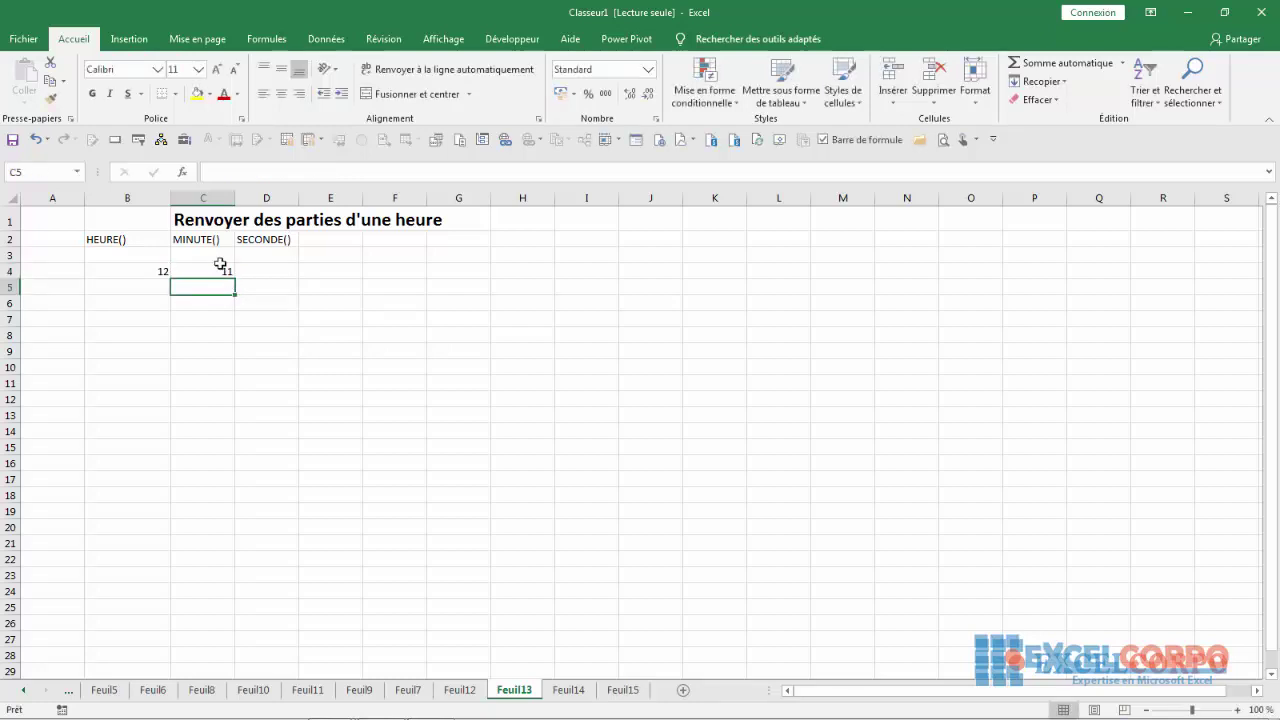
pyautogui.click(222, 267)
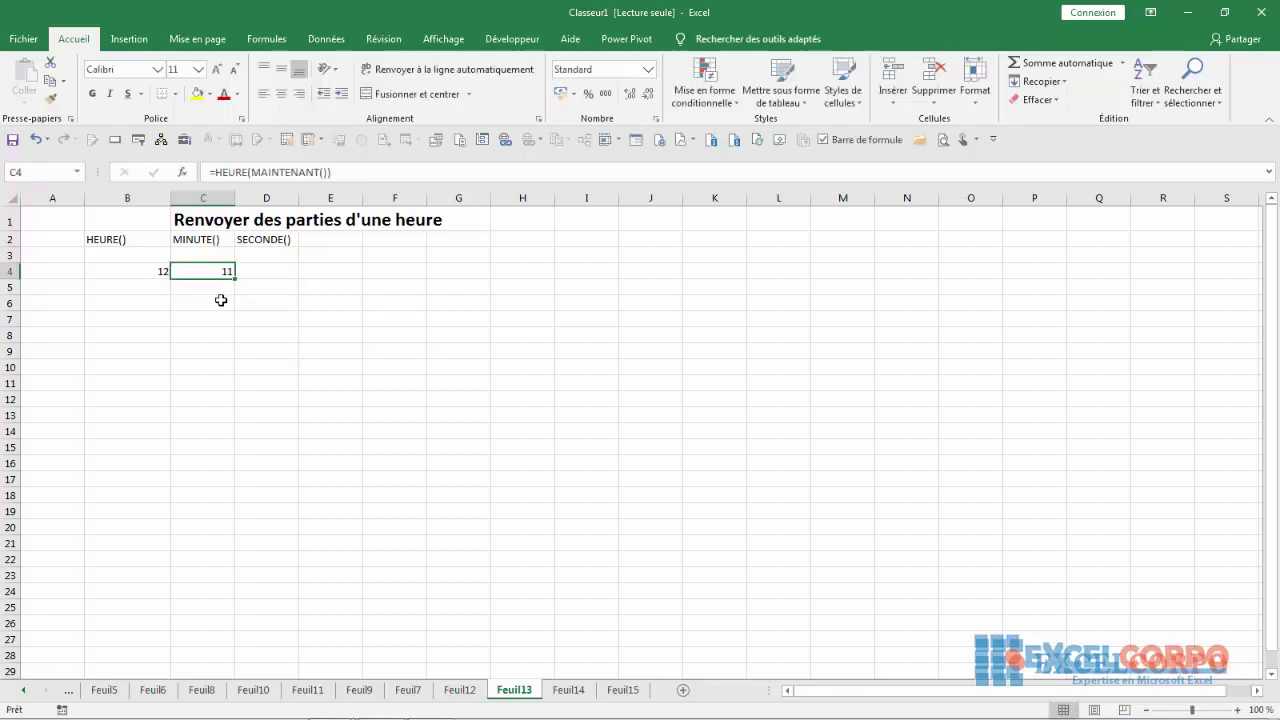
# Step: Enter =MINUTE("2:50:38") in cell C5 and reselect the cell to check its result
pyautogui.click(221, 300)
pyautogui.click(212, 285)
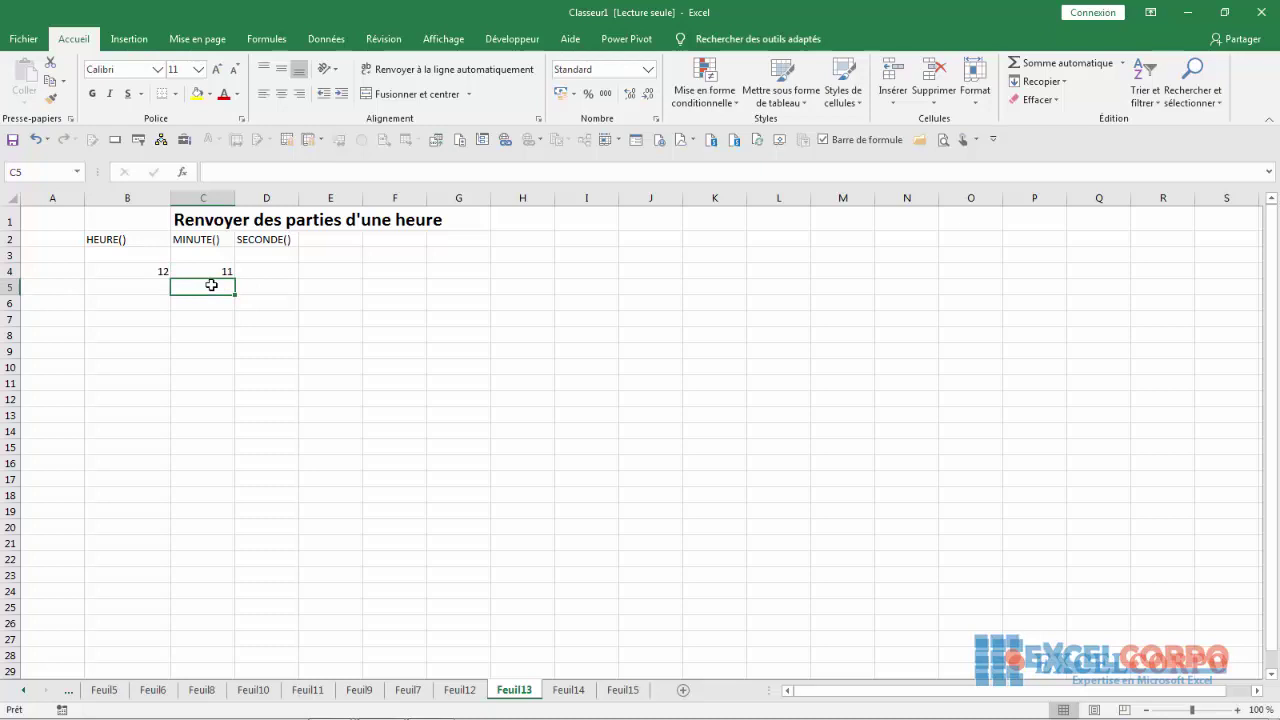
pyautogui.write('=minu')
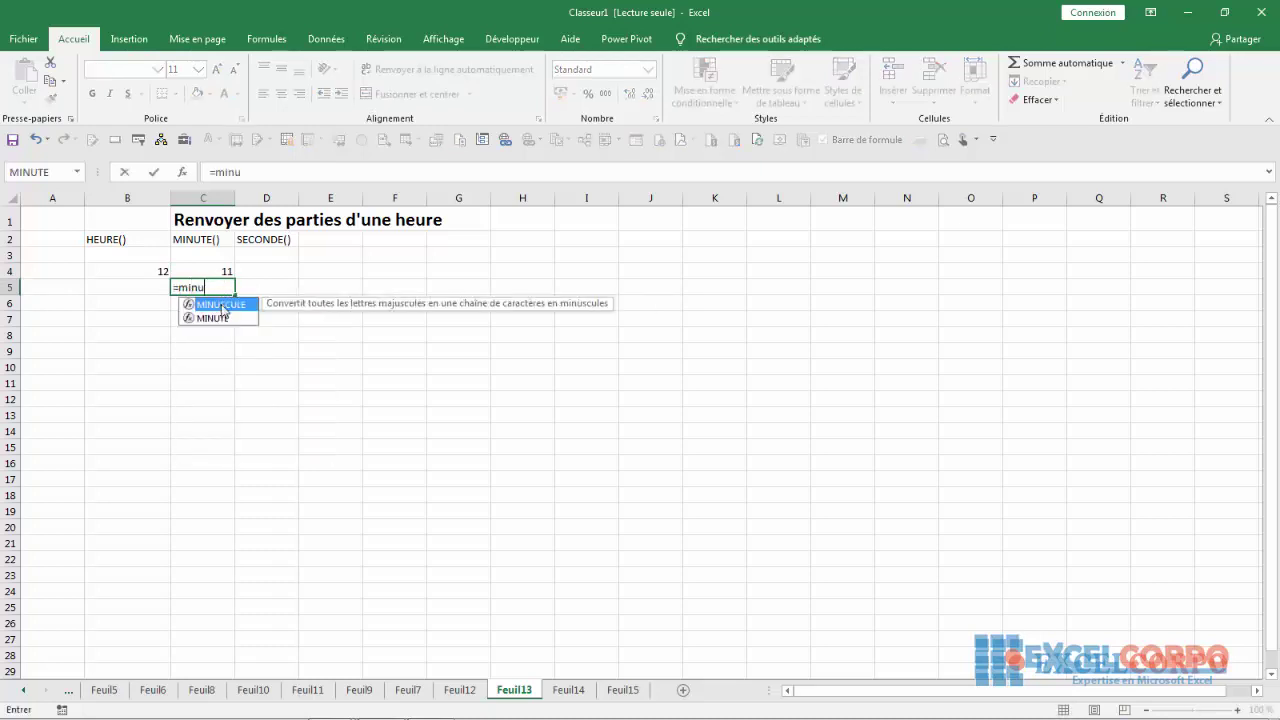
pyautogui.doubleClick(213, 318)
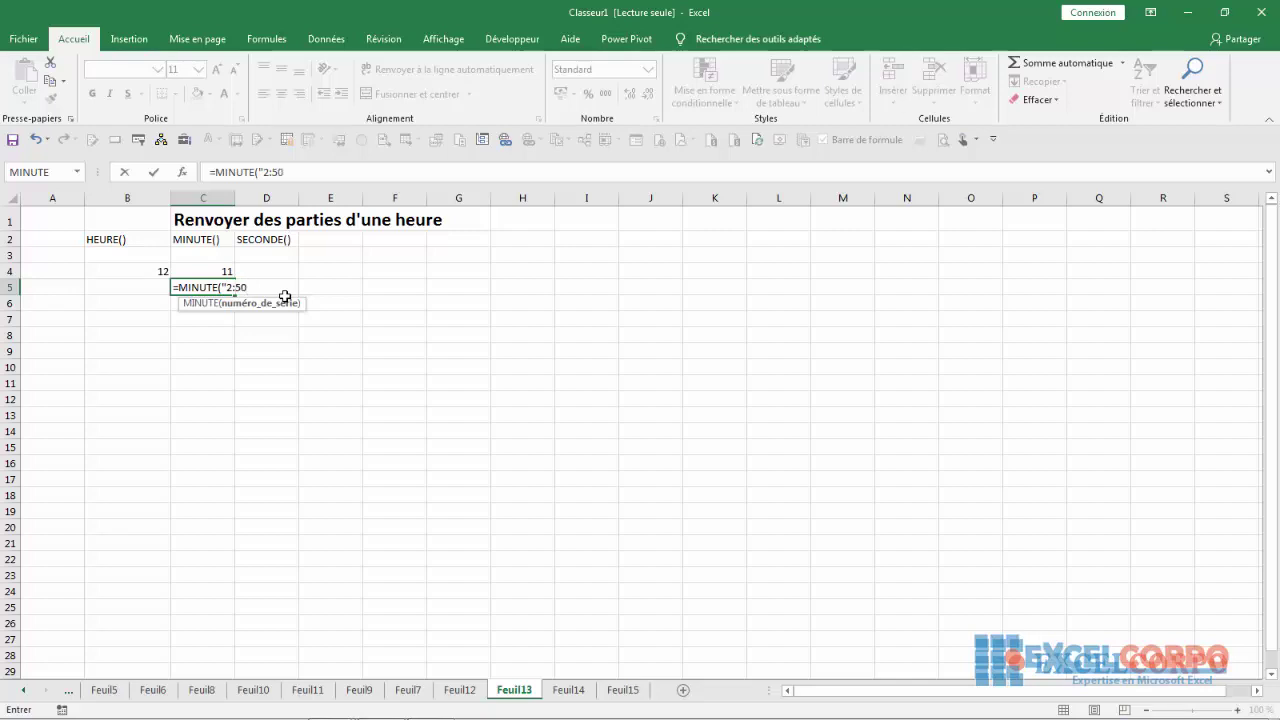
pyautogui.write('38")')
pyautogui.press('Return')
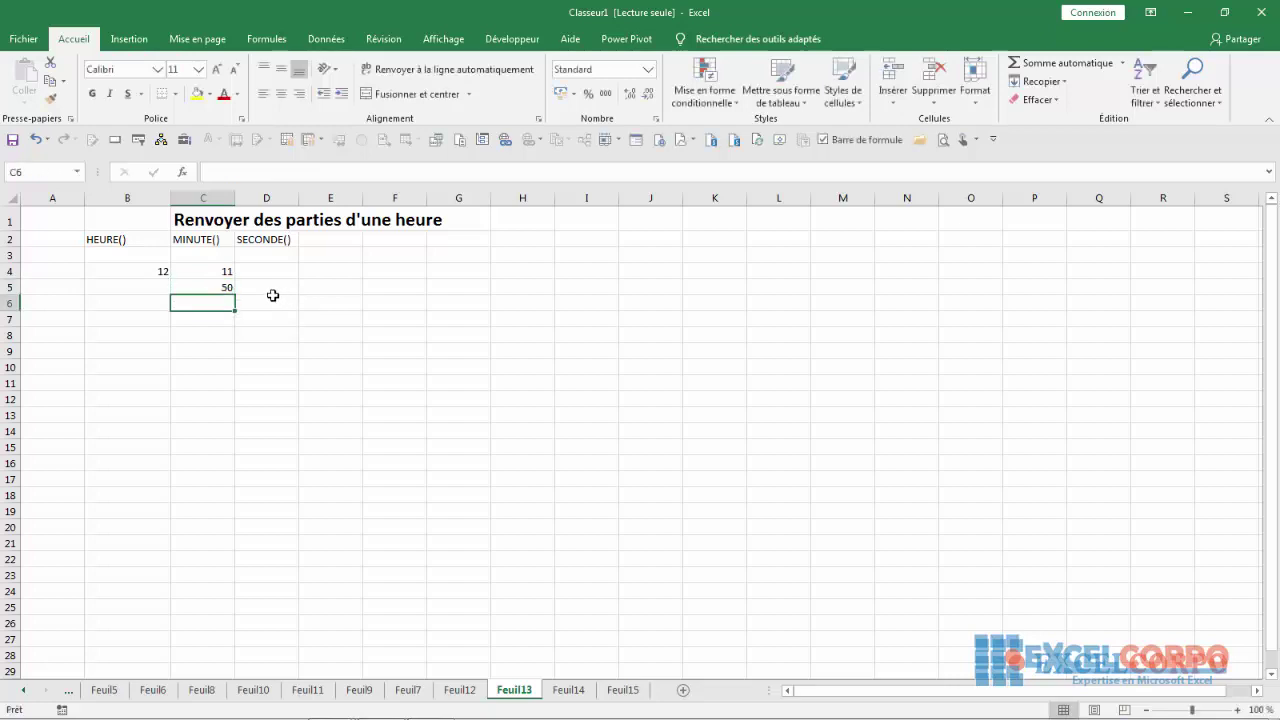
pyautogui.click(225, 287)
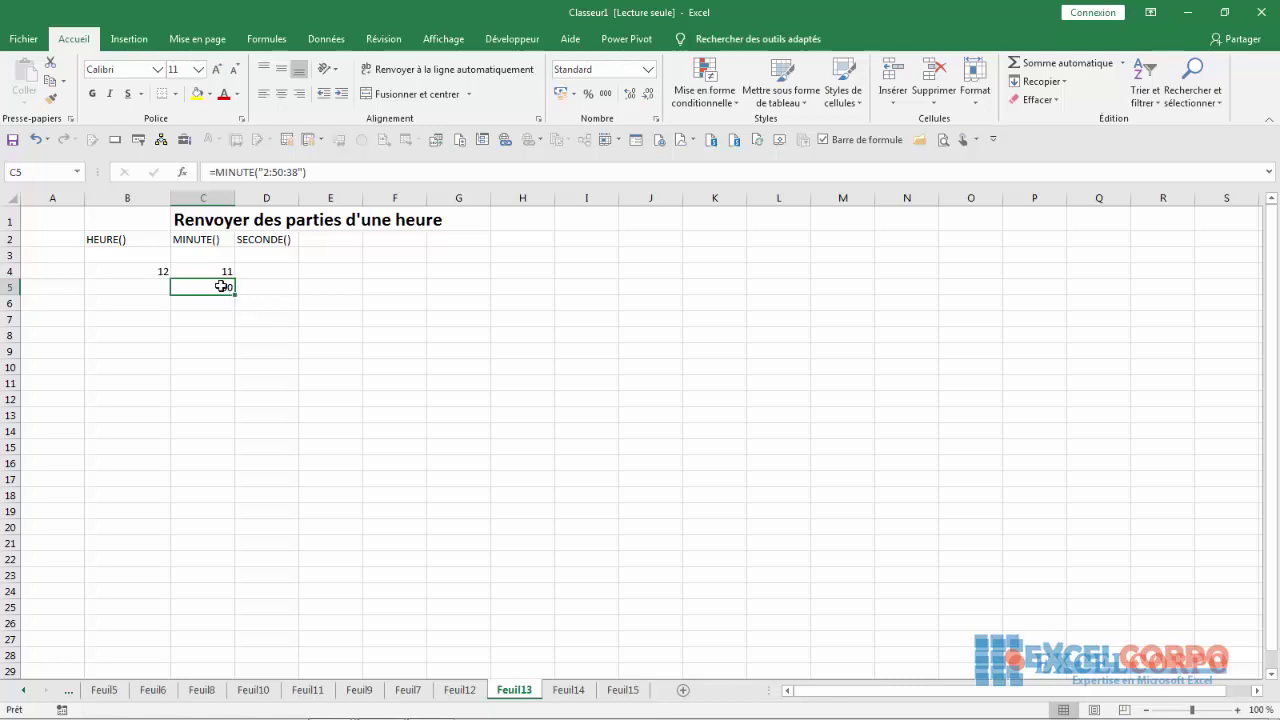
# Step: From cell D3, look up SECONDE in the Date et Heure functions and examine its Numéro_de_série argument without inserting it
pyautogui.click(268, 254)
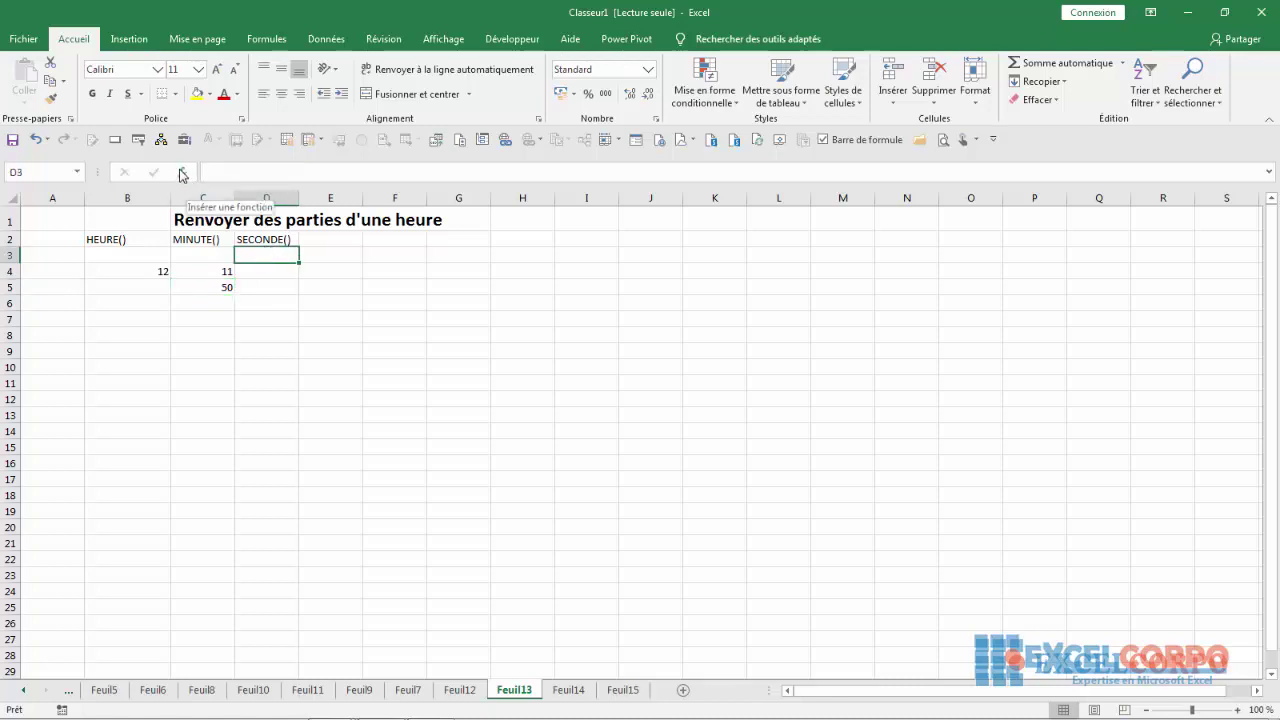
pyautogui.click(182, 173)
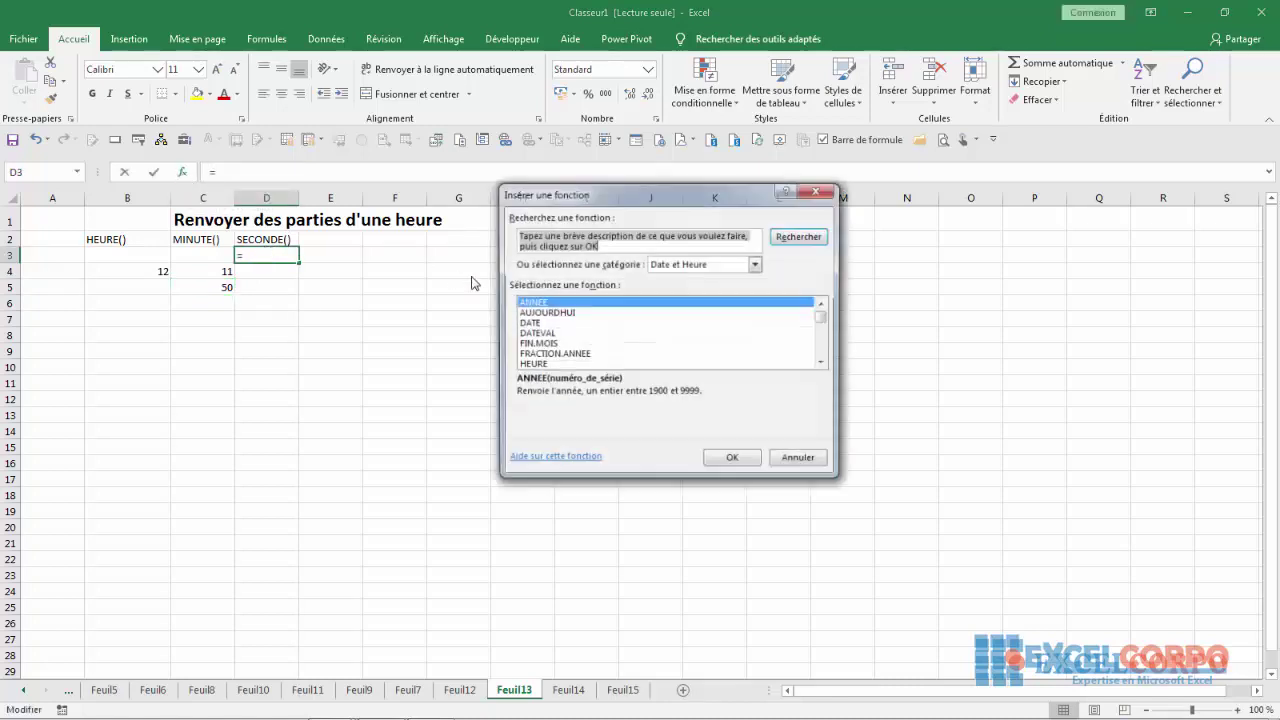
pyautogui.click(655, 316)
pyautogui.press('s')
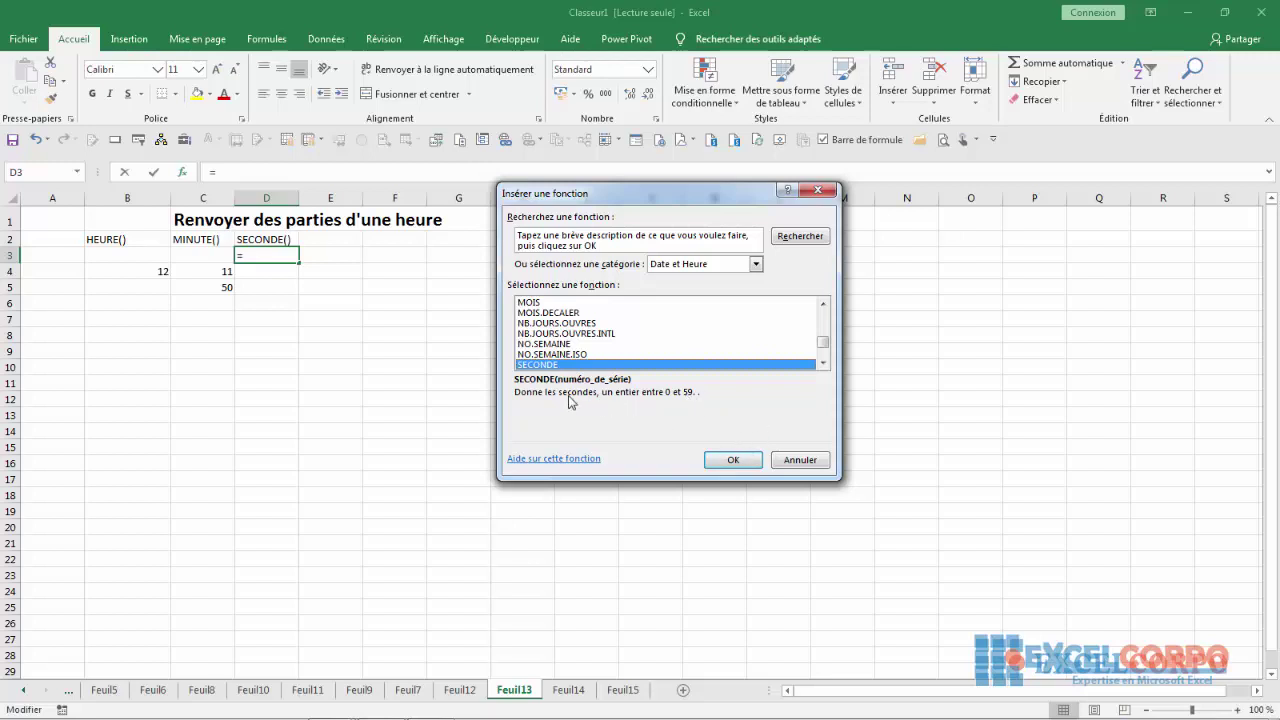
pyautogui.click(731, 460)
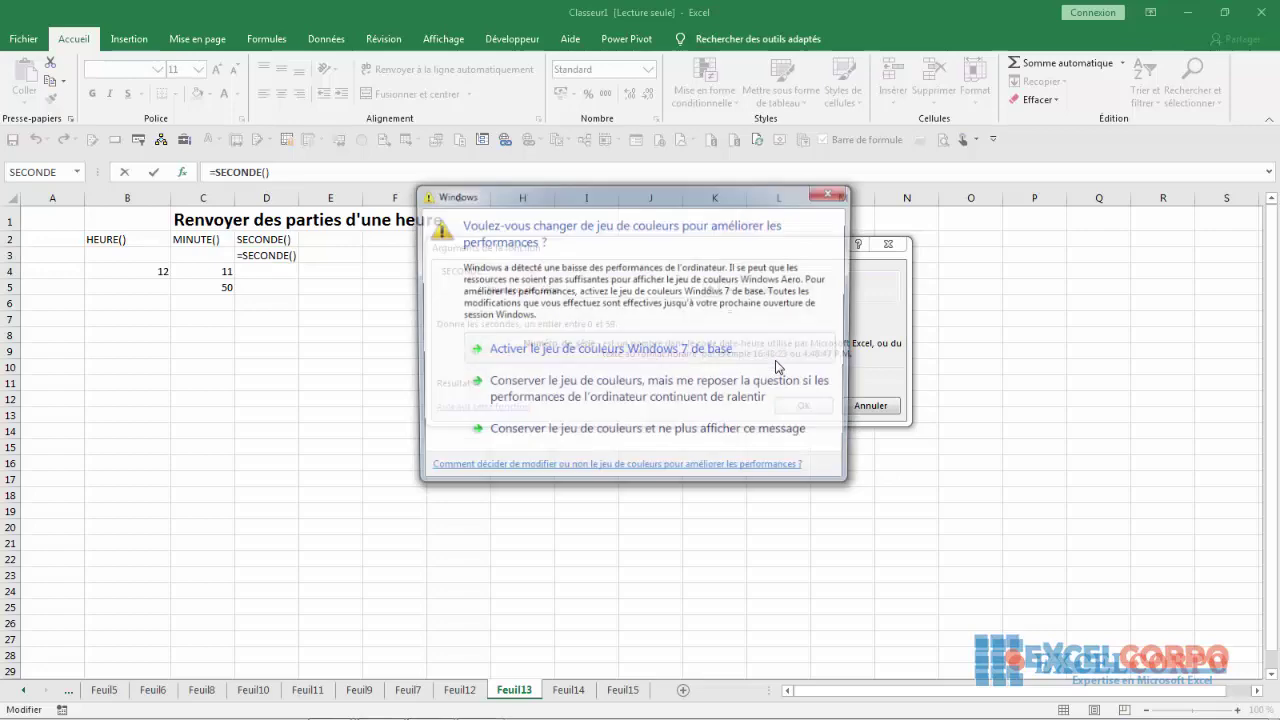
pyautogui.click(834, 199)
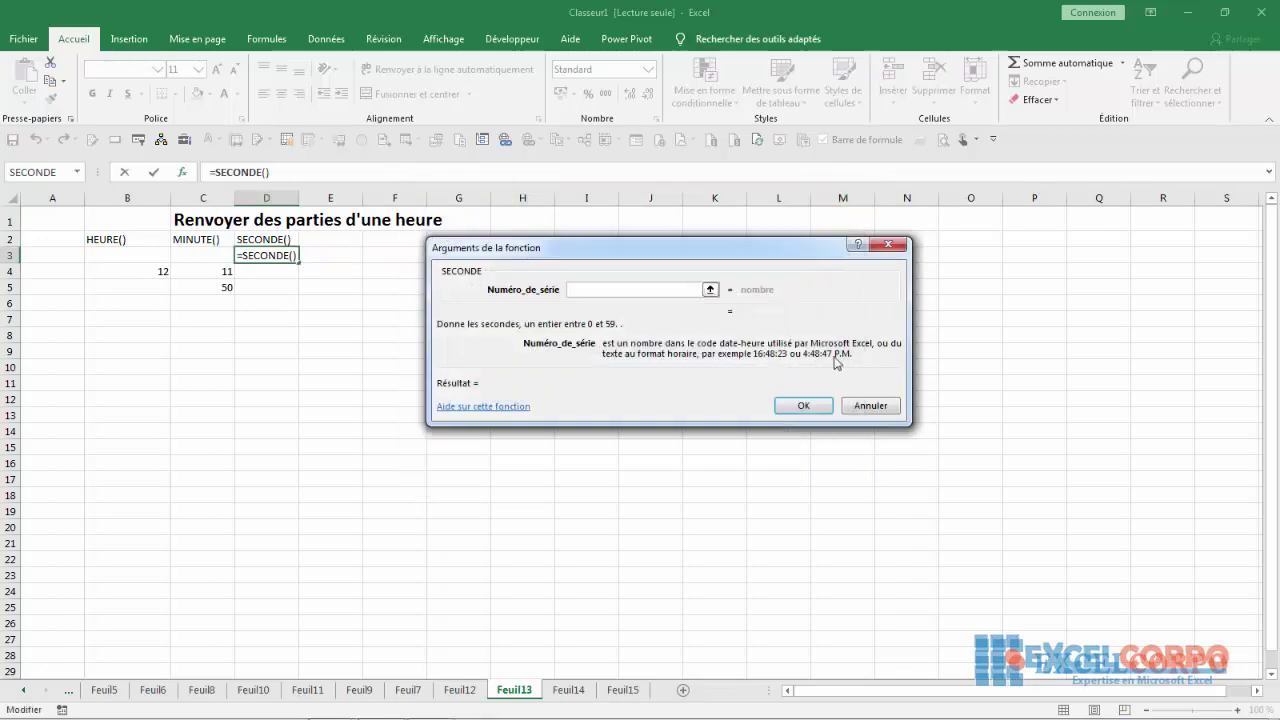
pyautogui.click(887, 244)
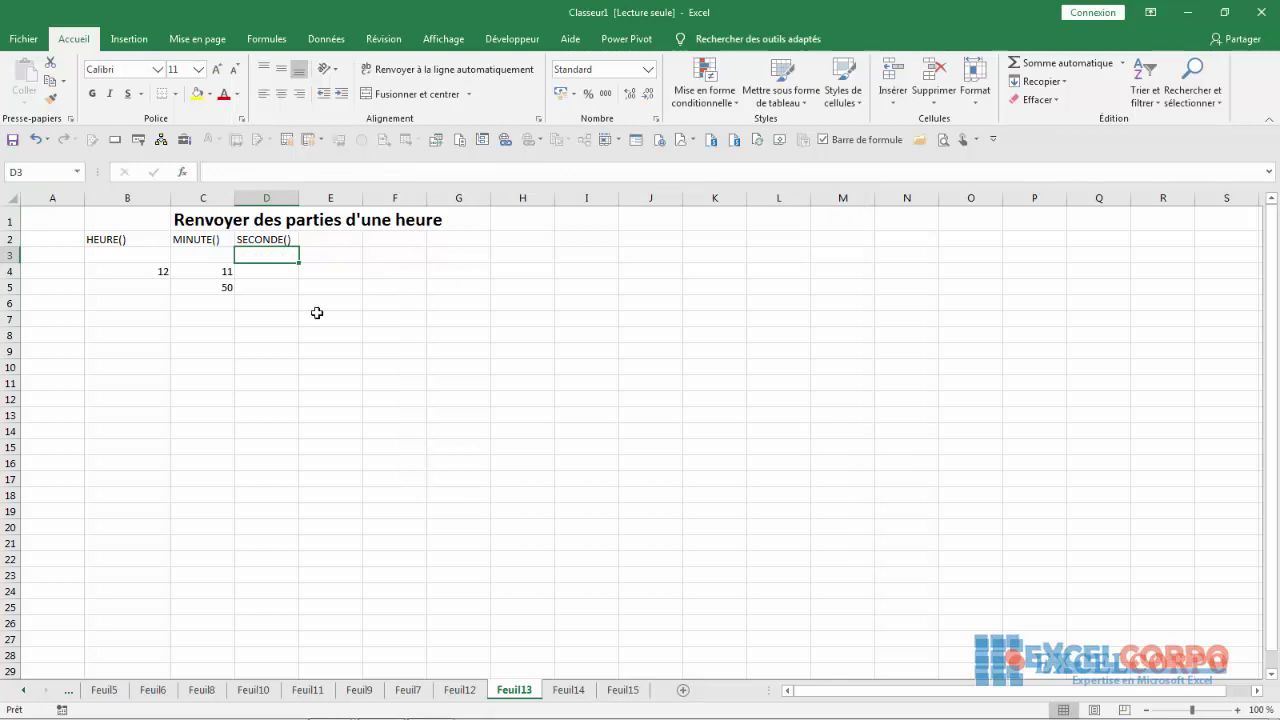
# Step: Enter =SECONDE("2:45:20") in cell D3 and reselect the cell to check its result
pyautogui.write('=seco')
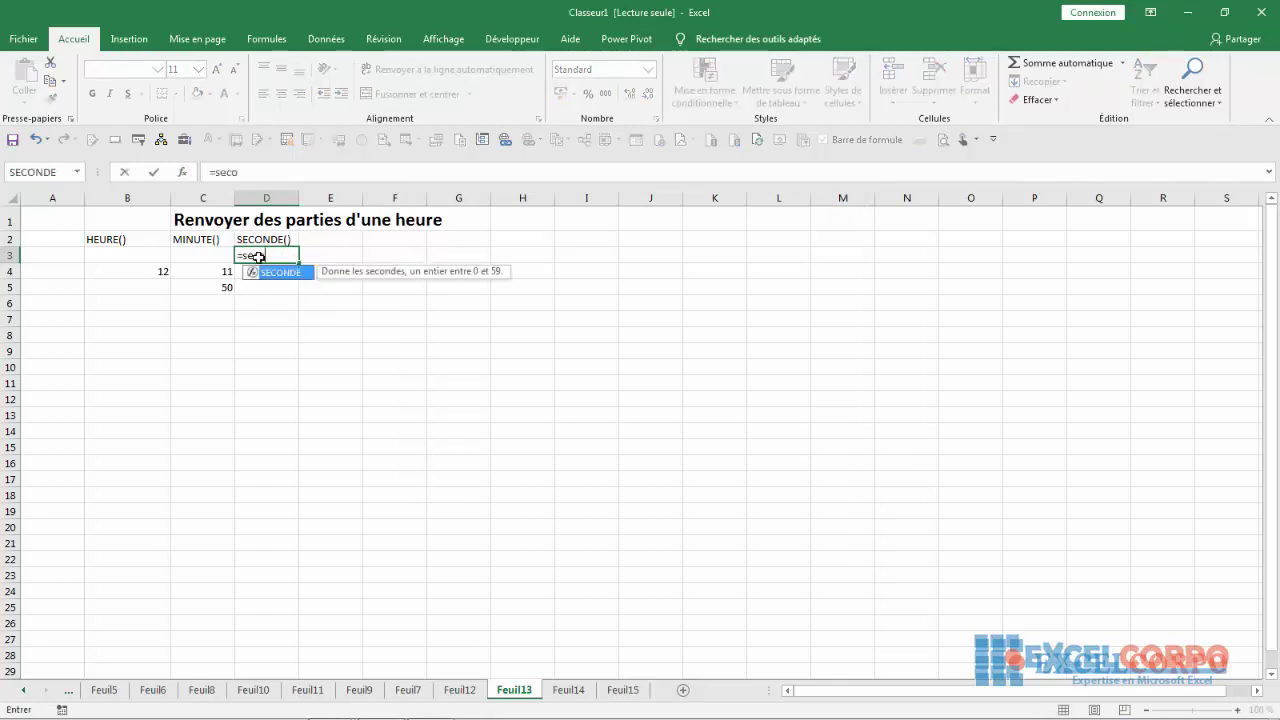
pyautogui.write('n')
pyautogui.doubleClick(287, 276)
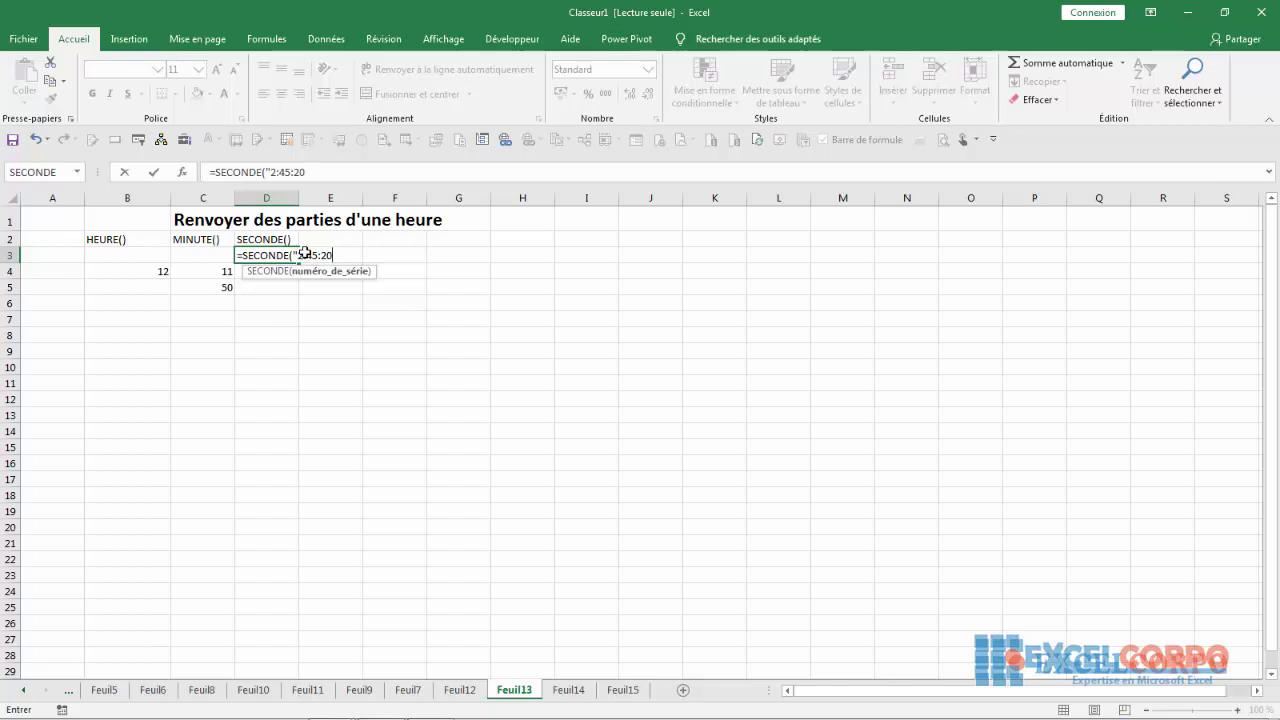
pyautogui.press('Return')
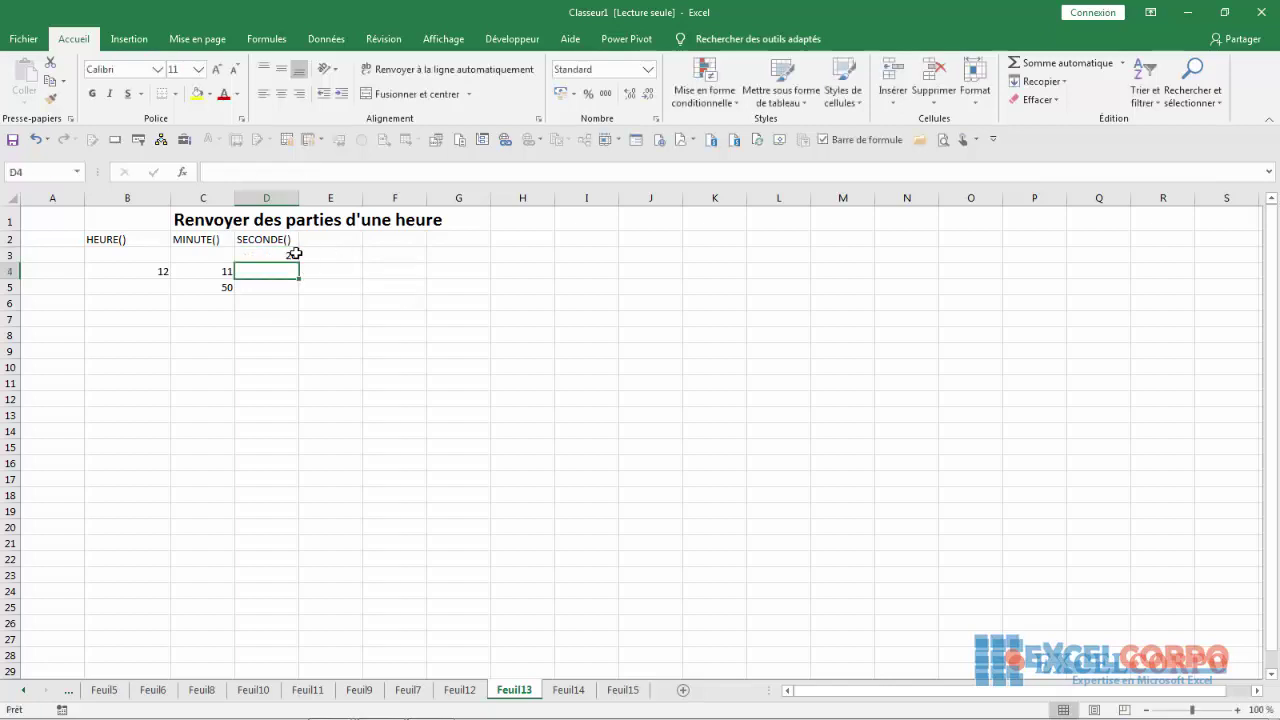
pyautogui.click(292, 252)
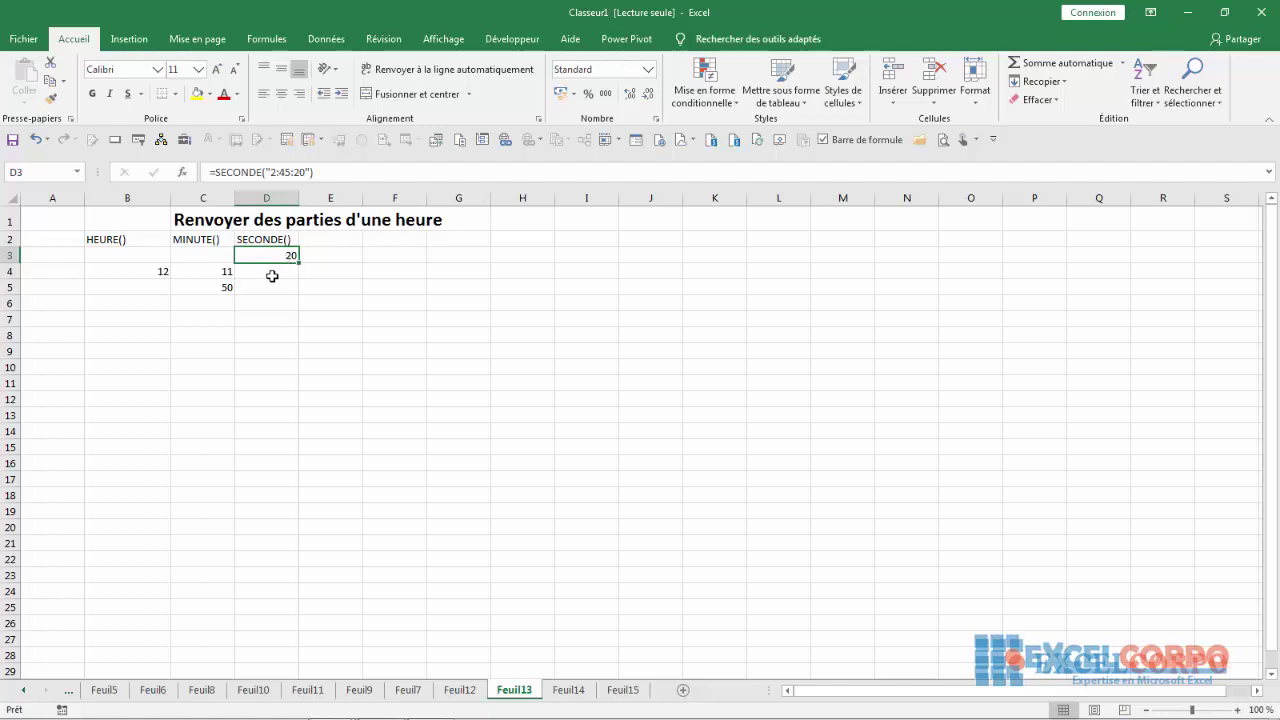
pyautogui.click(272, 276)
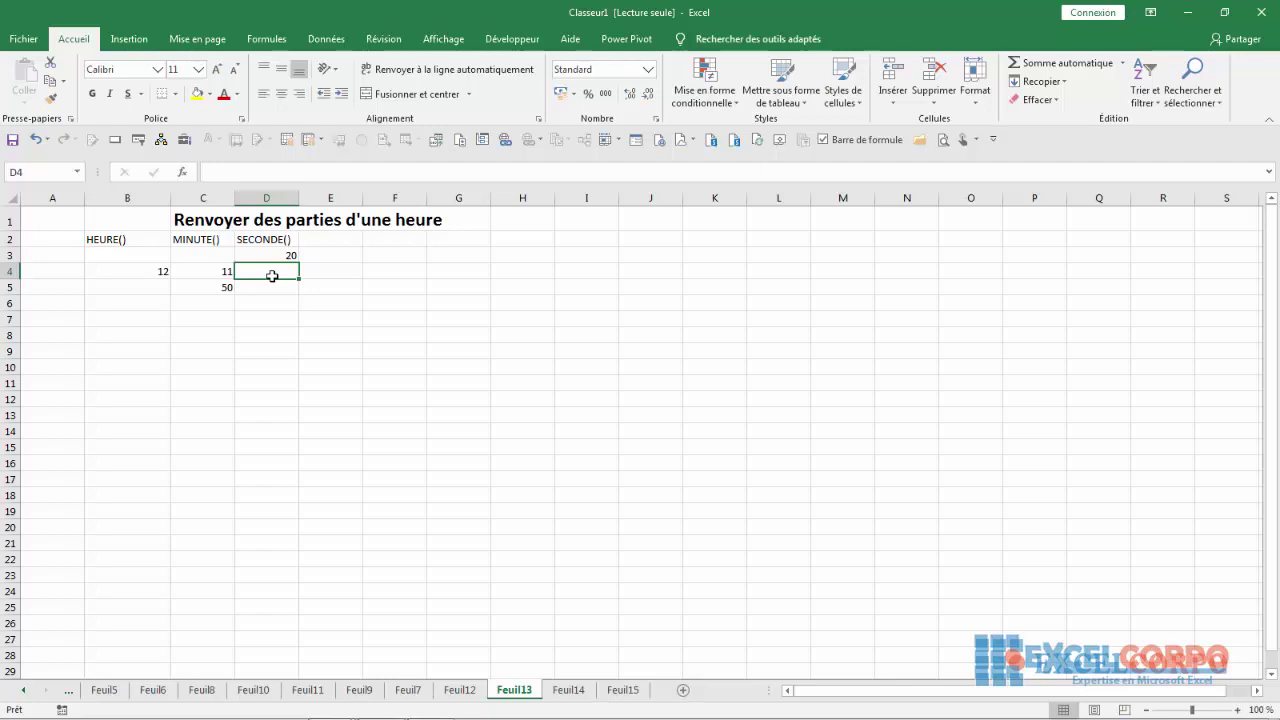
# Step: Begin a TEMPS formula in cell B9 with HEURE(MAINTENANT())+12 as its hour argument
pyautogui.click(110, 357)
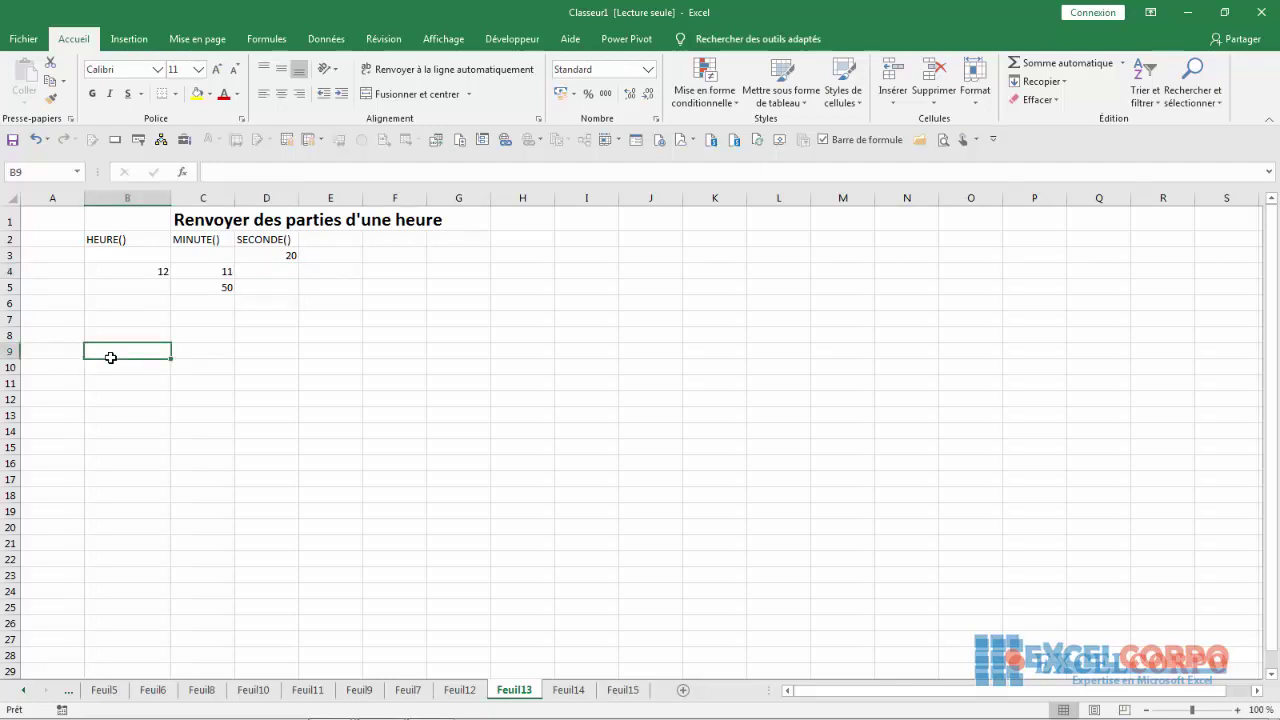
pyautogui.write('=te')
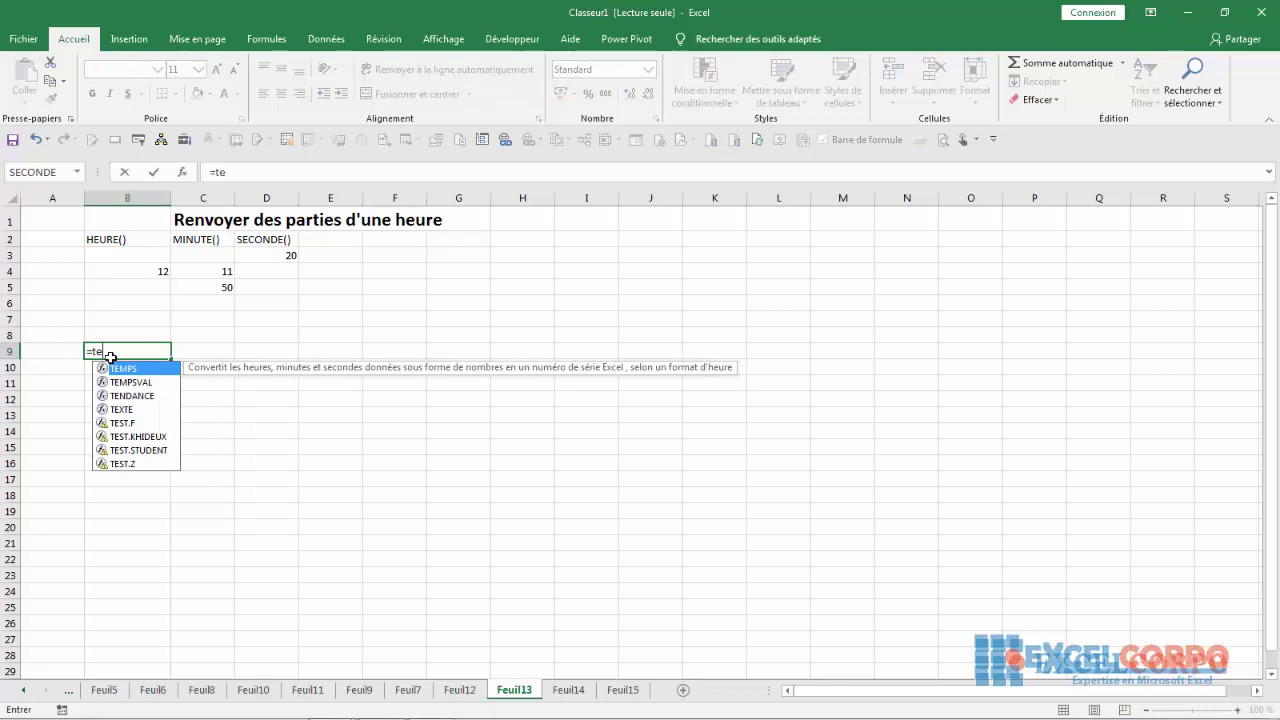
pyautogui.write('mps(')
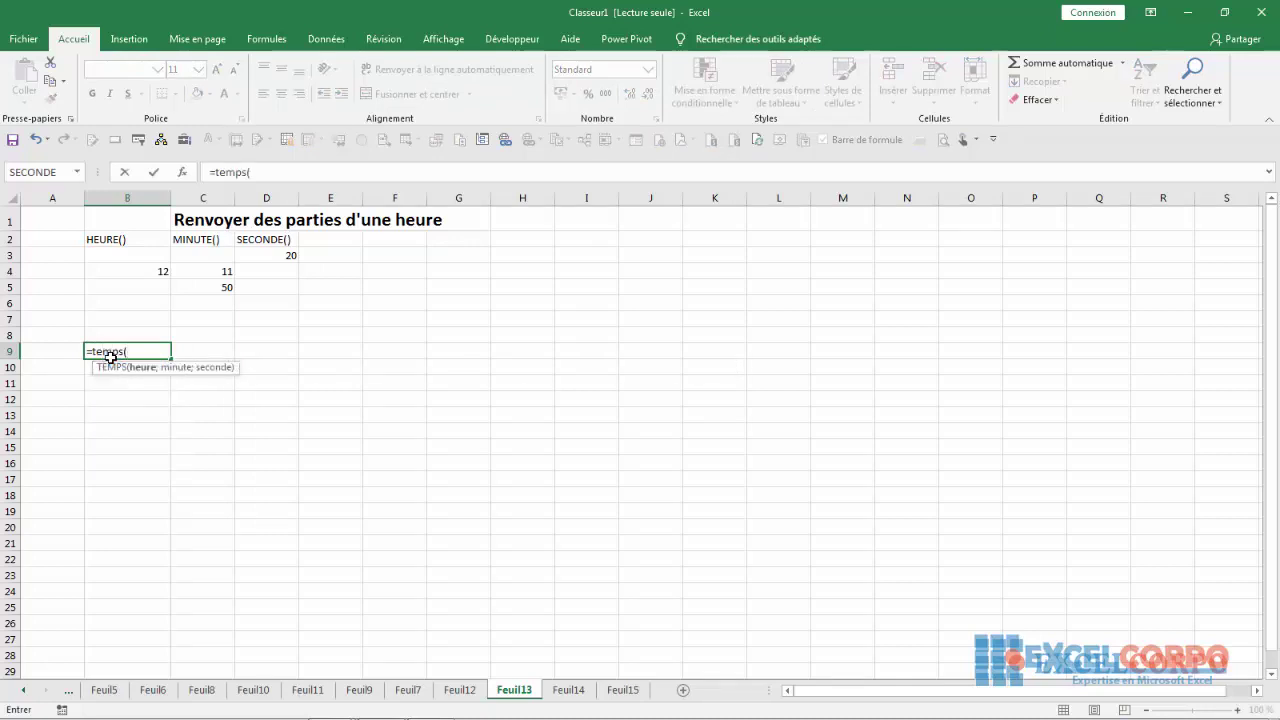
pyautogui.write('heur')
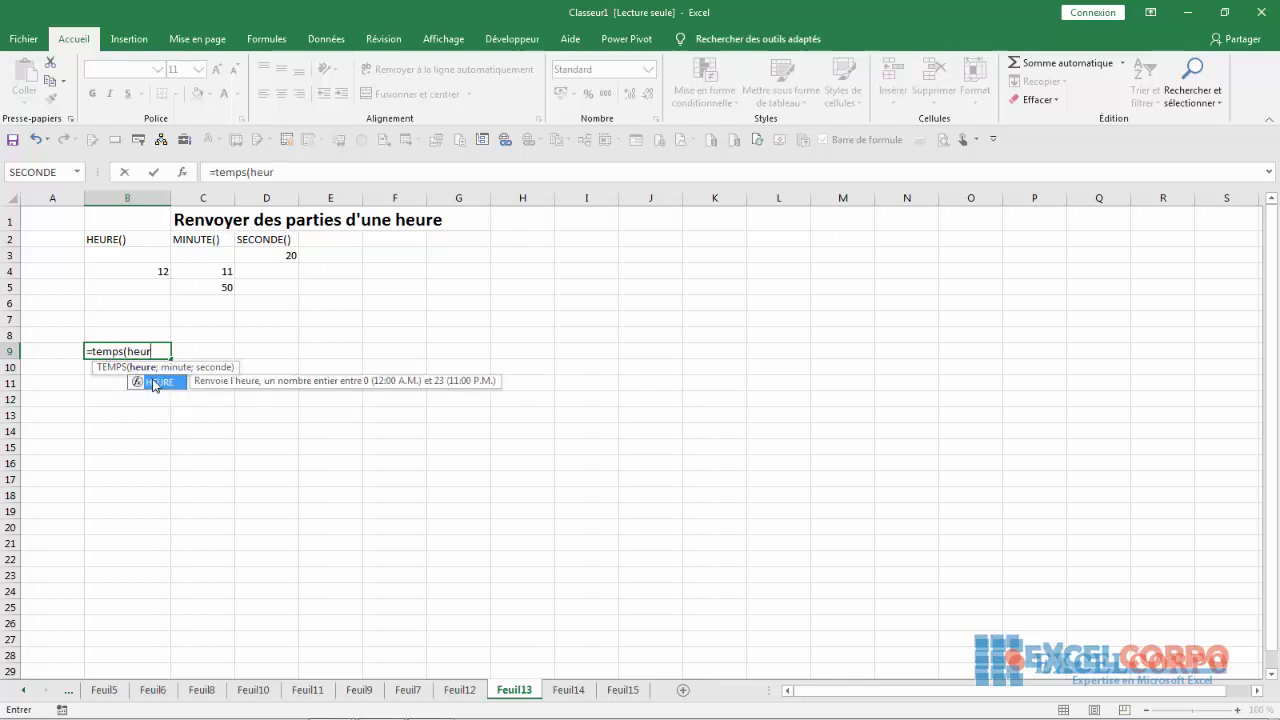
pyautogui.doubleClick(152, 384)
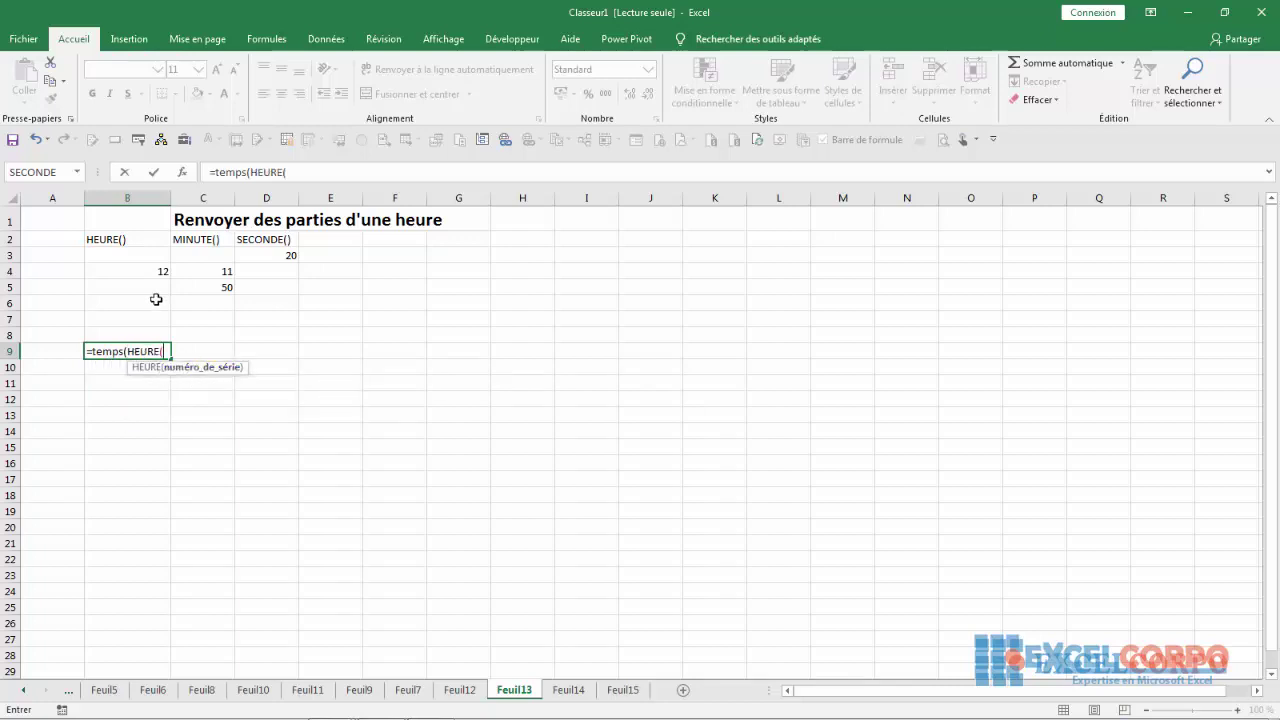
pyautogui.write('main')
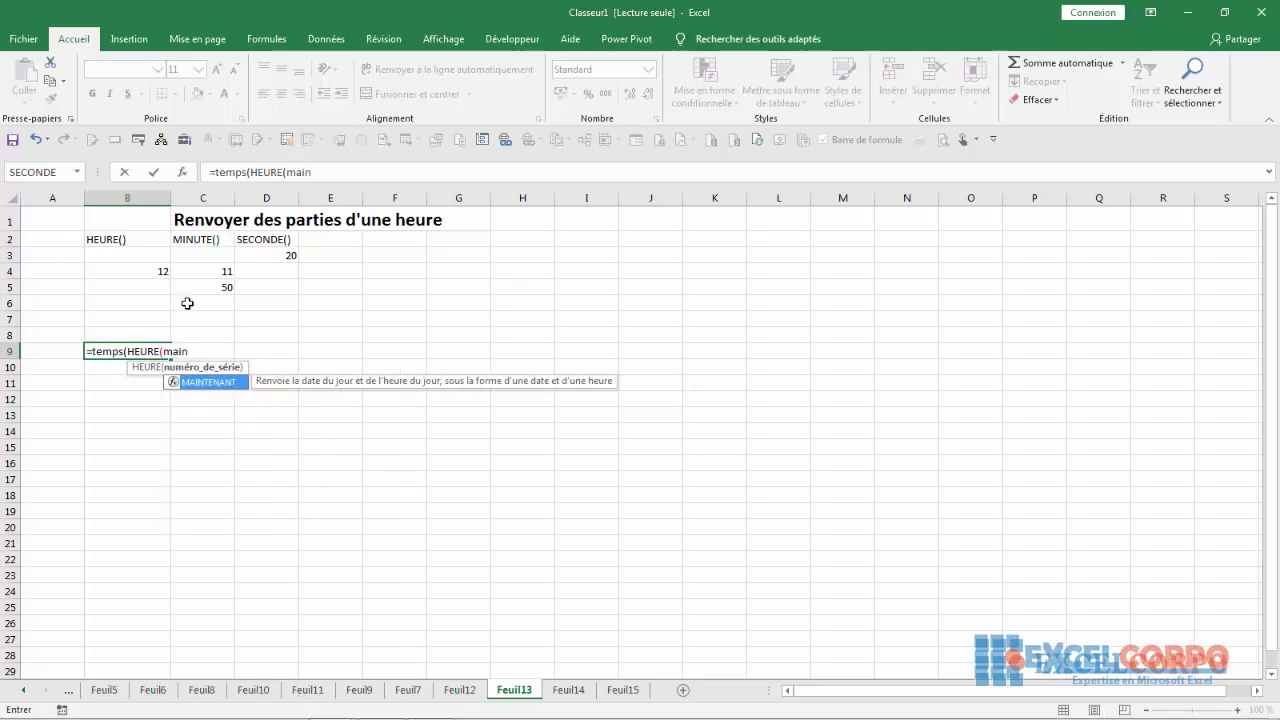
pyautogui.doubleClick(195, 383)
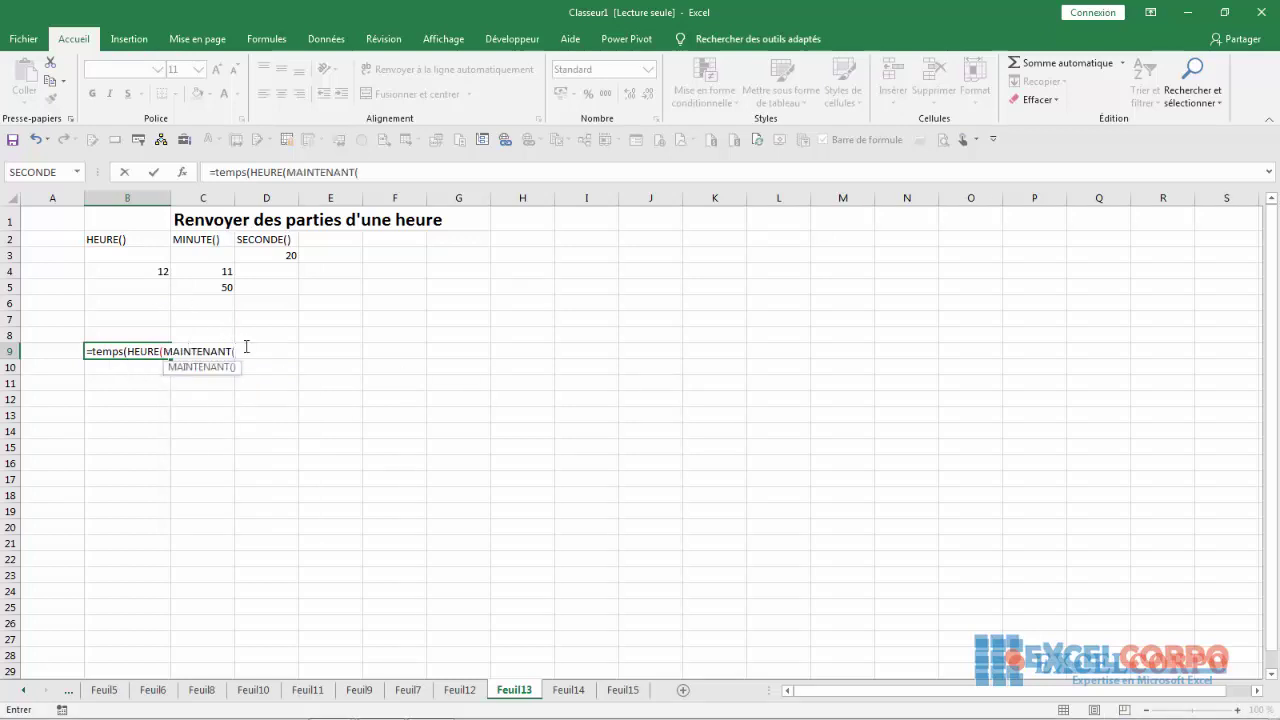
pyautogui.write('))')
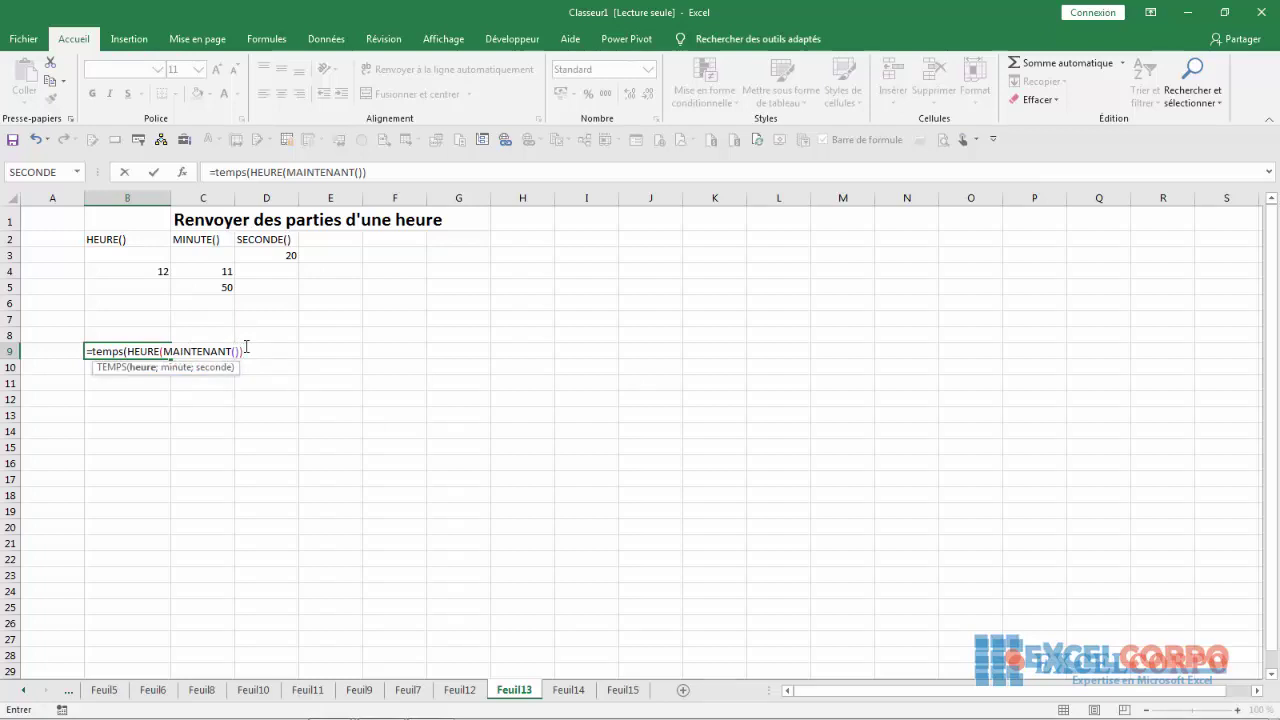
pyautogui.write('+12;min')
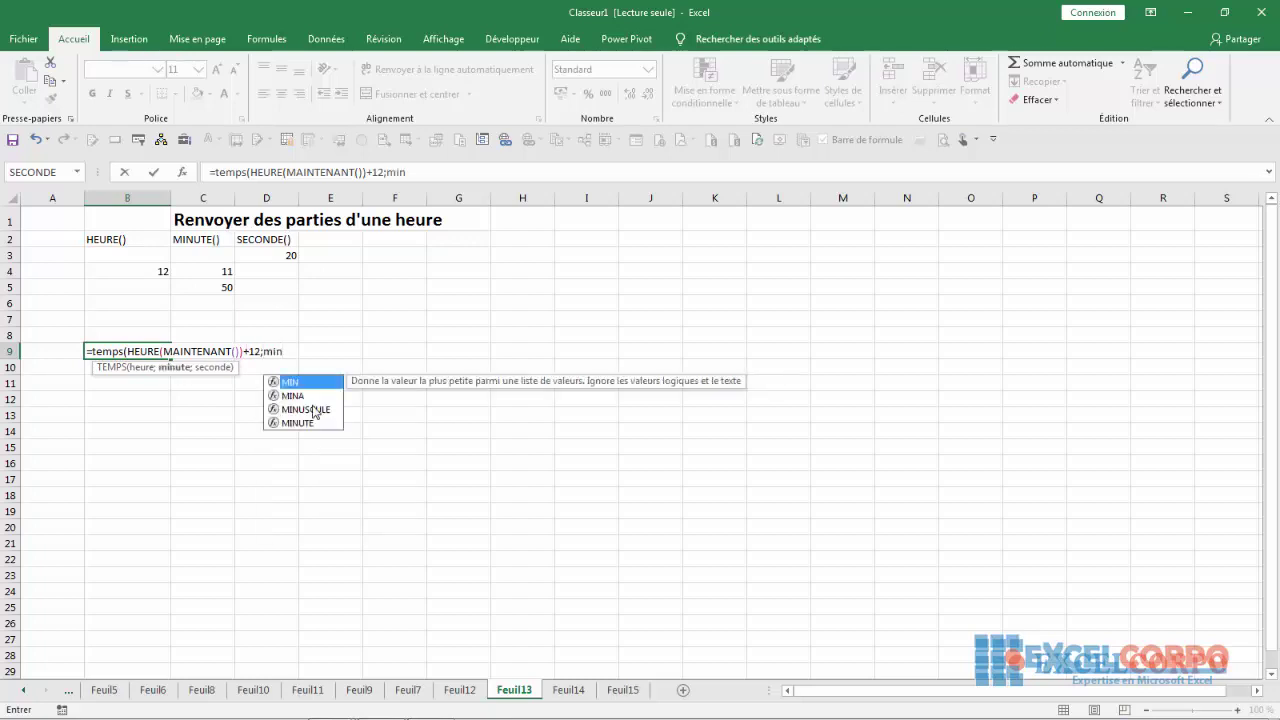
# Step: Add MINUTE(MAINTENANT()) as the minute argument of the TEMPS formula in cell B9
pyautogui.doubleClick(305, 423)
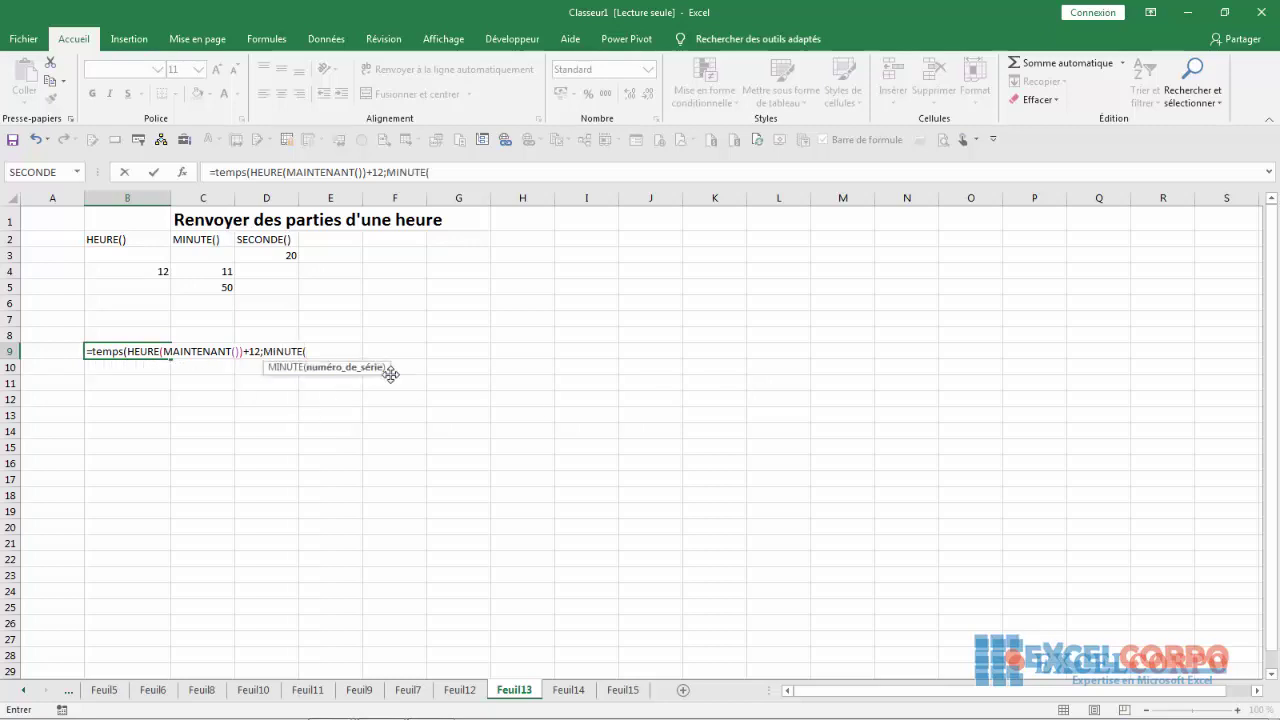
pyautogui.write(')')
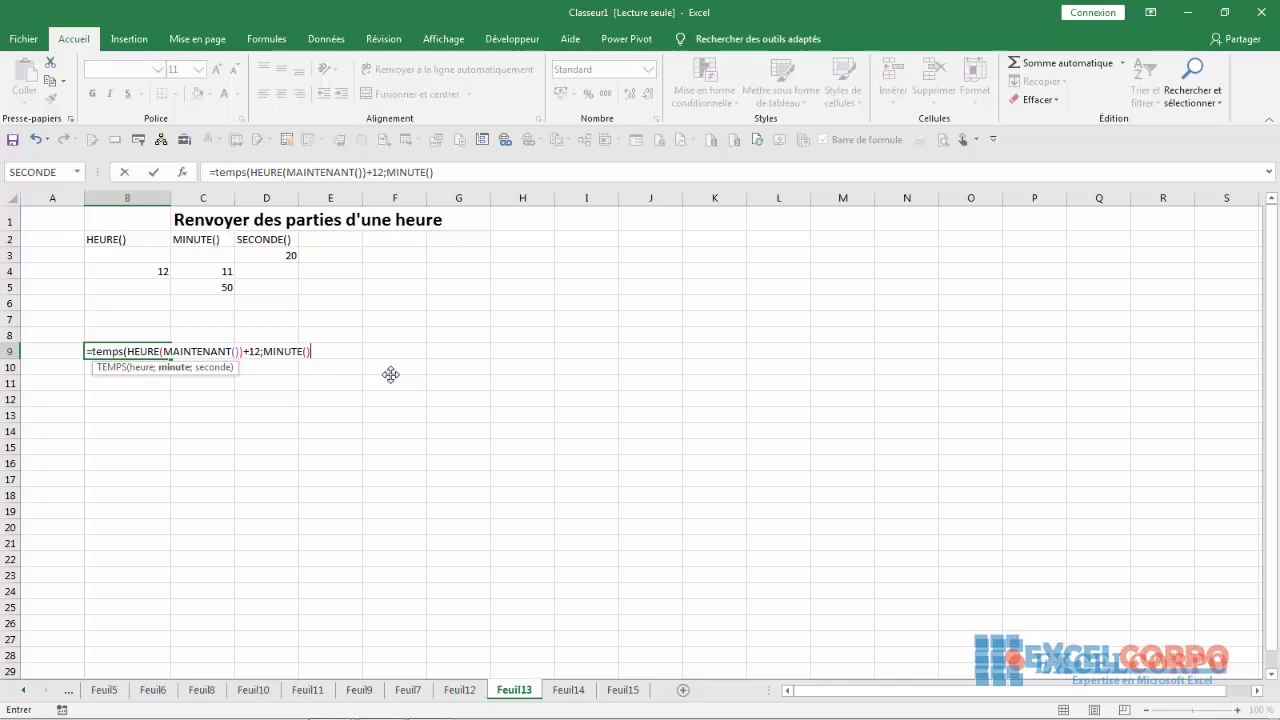
pyautogui.press('BackSpace')
pyautogui.write('mai')
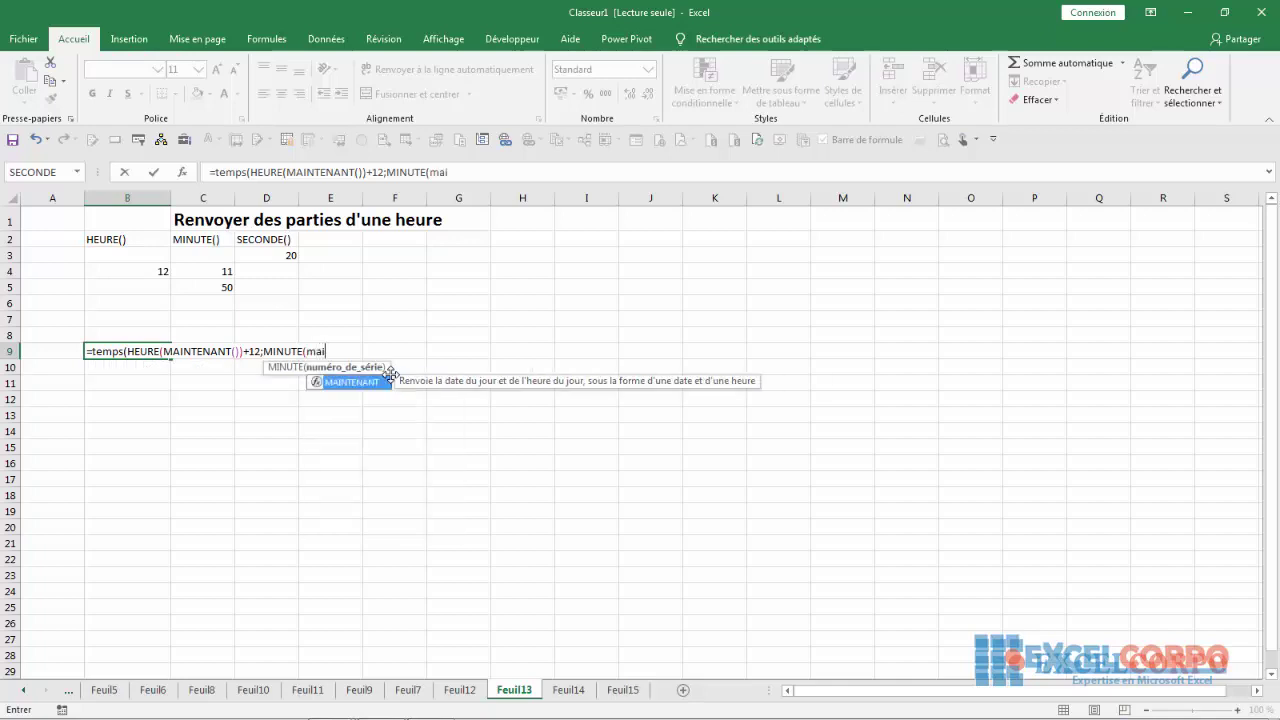
pyautogui.doubleClick(378, 383)
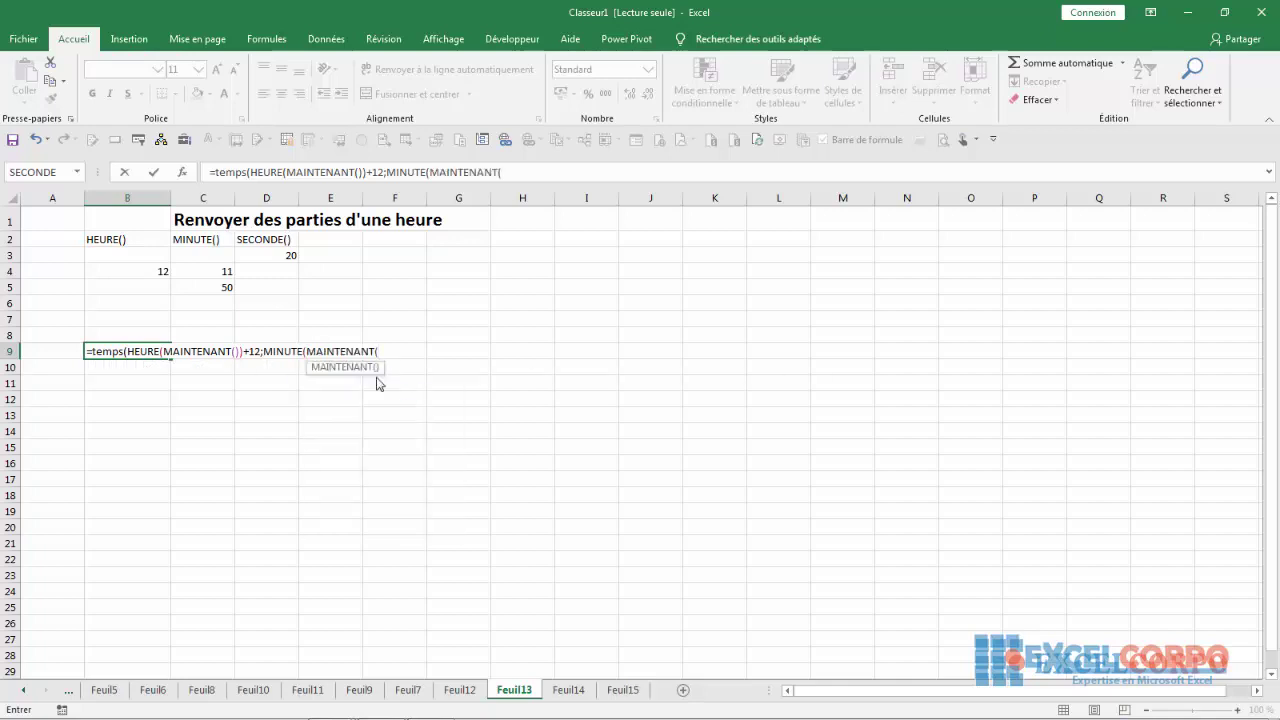
pyautogui.write('))')
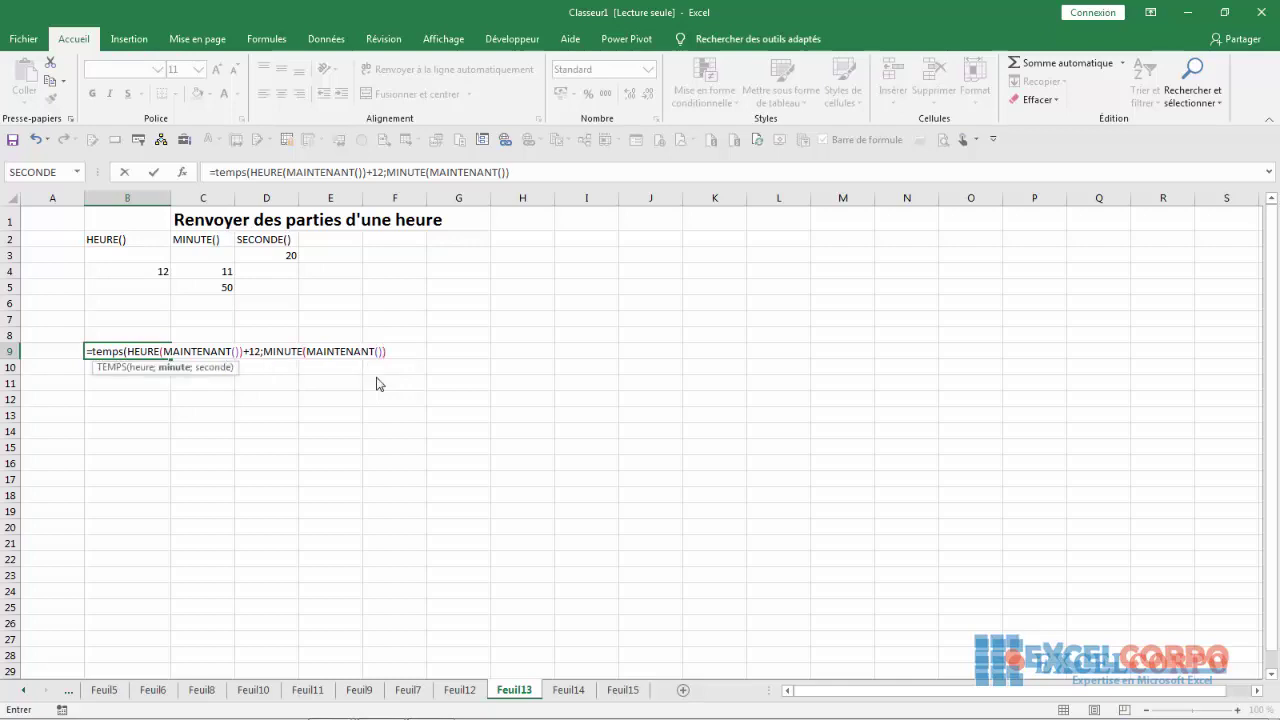
# Step: Complete the TEMPS formula in B9 with SECONDE(MAINTENANT()) as its seconds argument, and dismiss the Windows colour-scheme prompt
pyautogui.write(';sec')
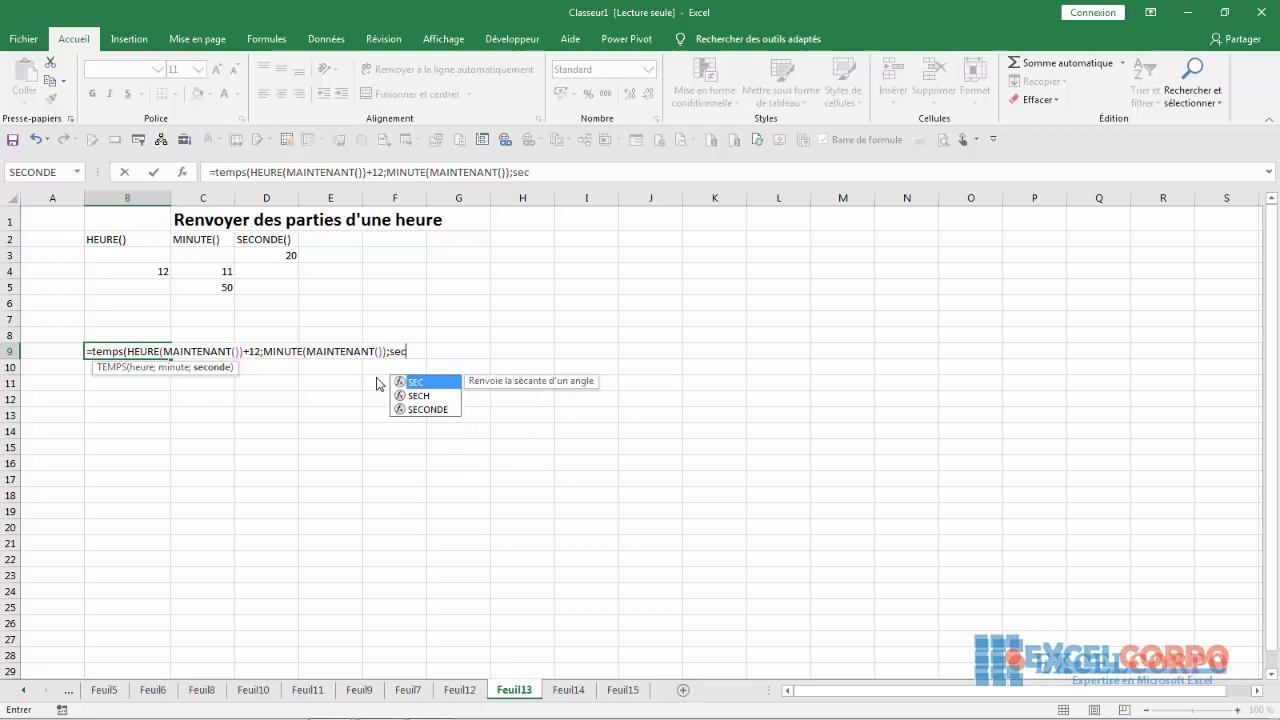
pyautogui.doubleClick(432, 409)
pyautogui.write('mai')
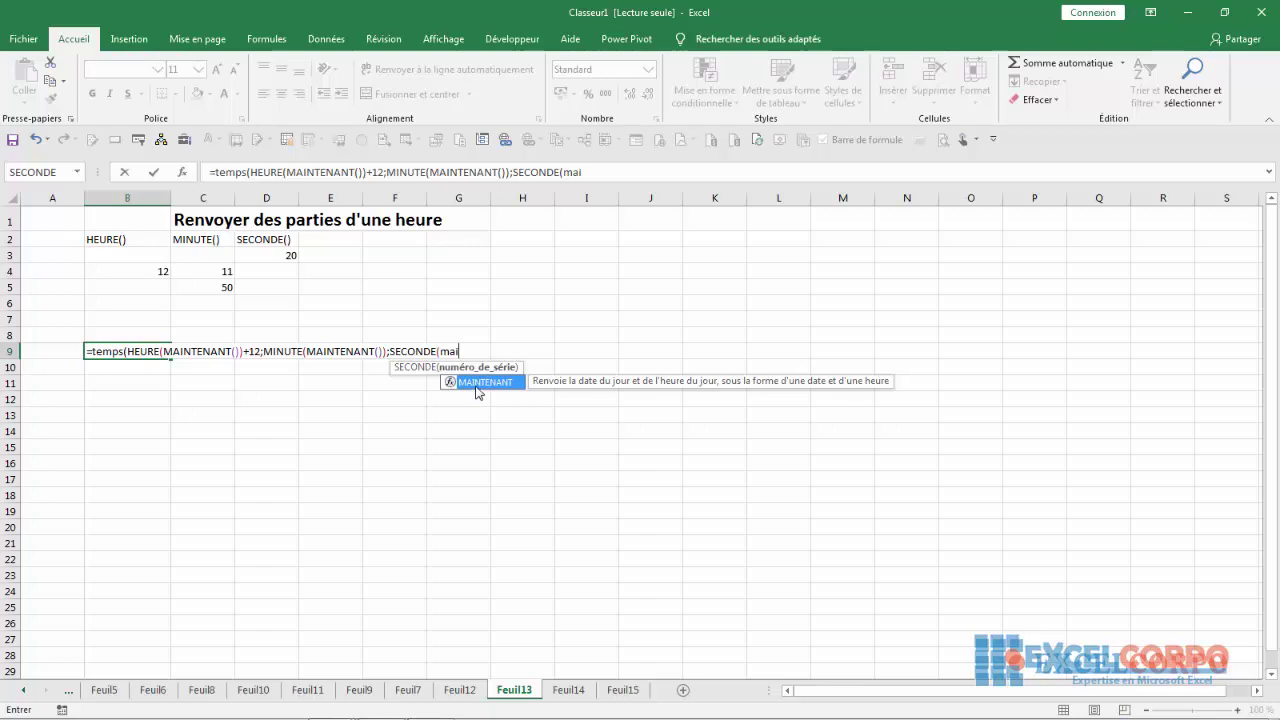
pyautogui.doubleClick(482, 383)
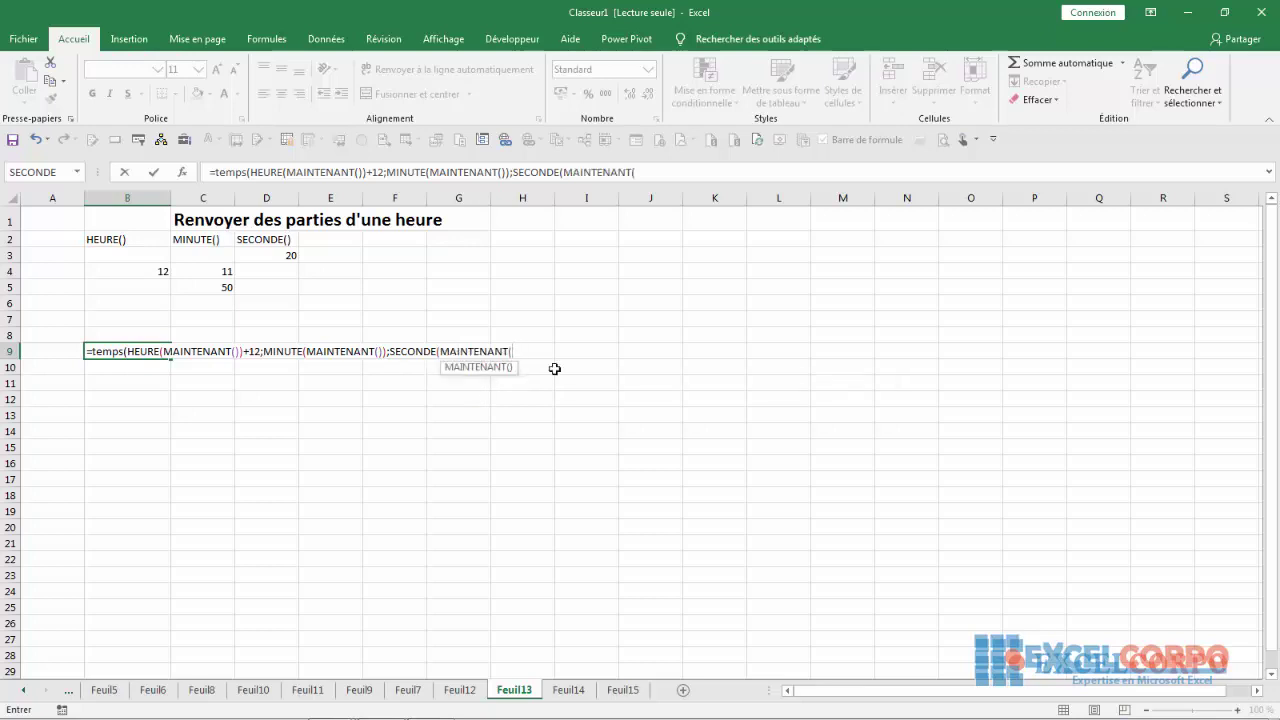
pyautogui.write('))')
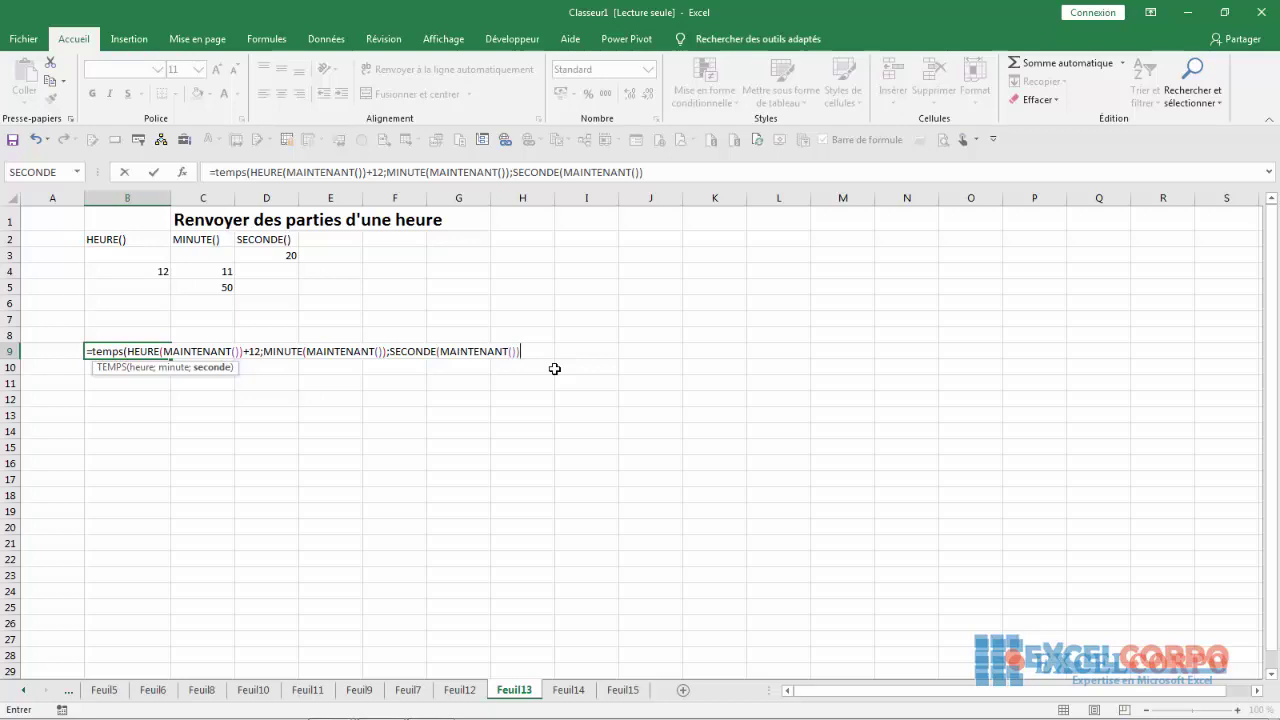
pyautogui.write(')')
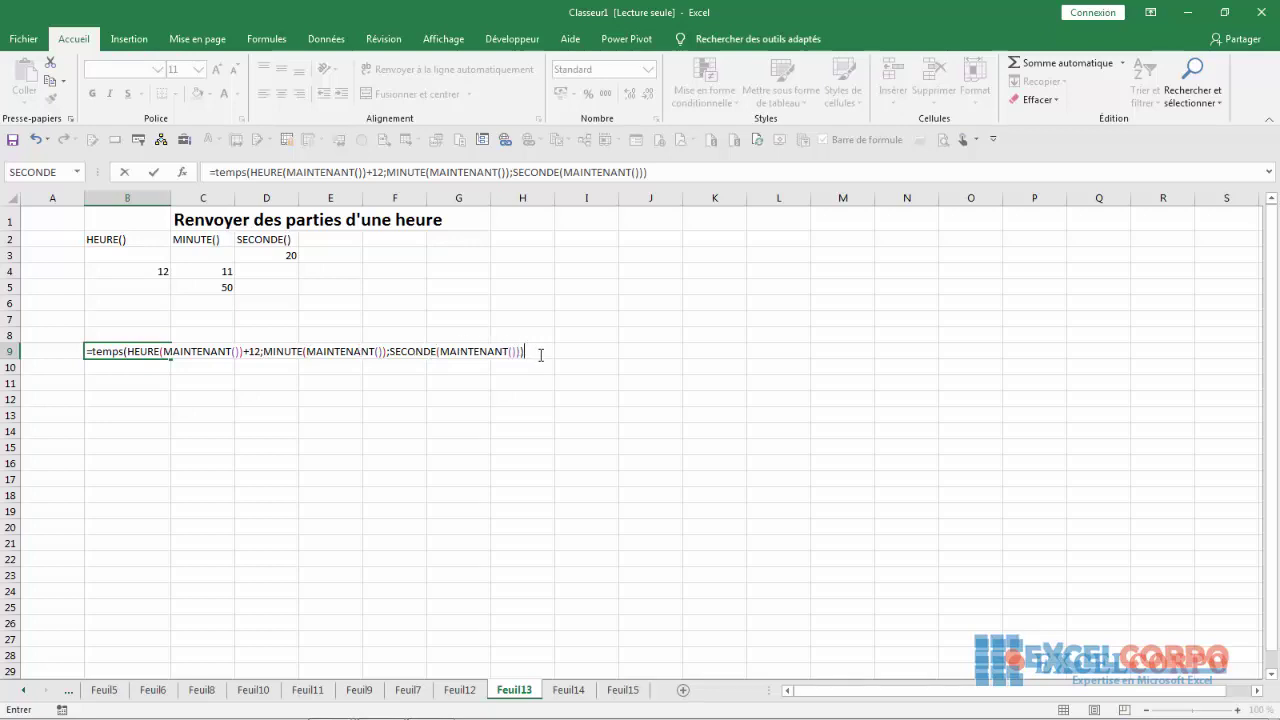
pyautogui.click(128, 349)
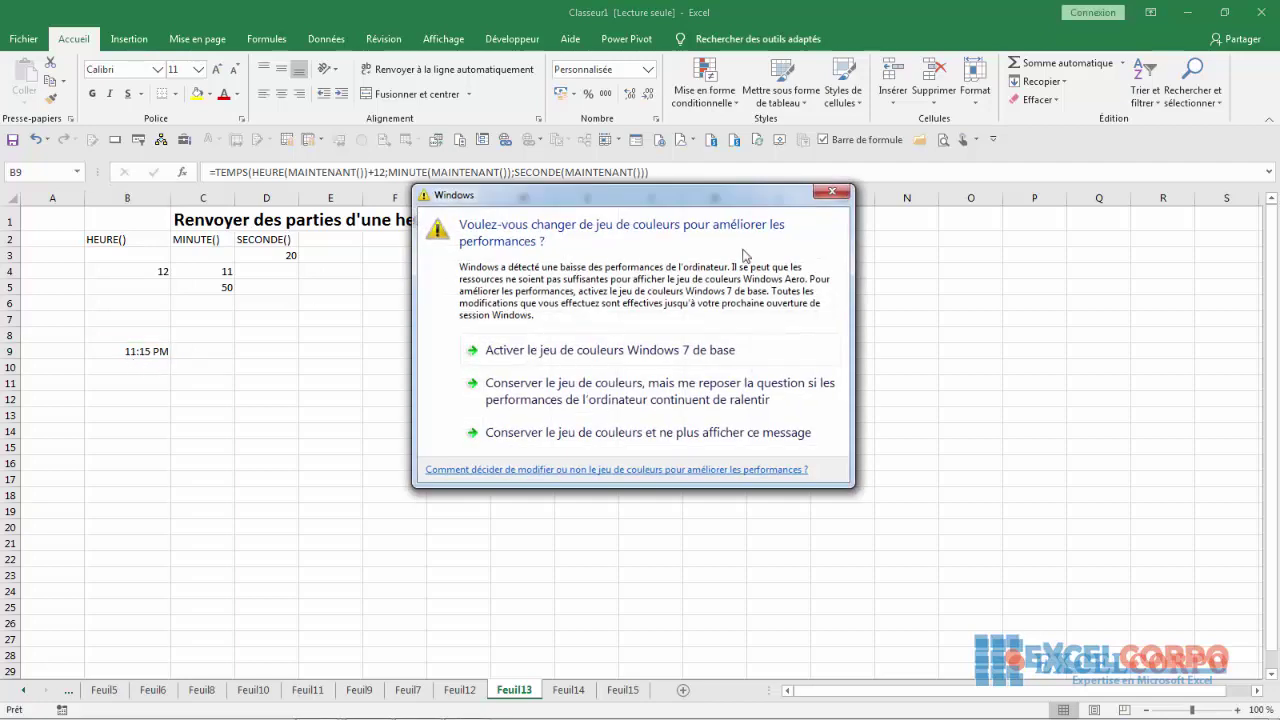
pyautogui.click(831, 191)
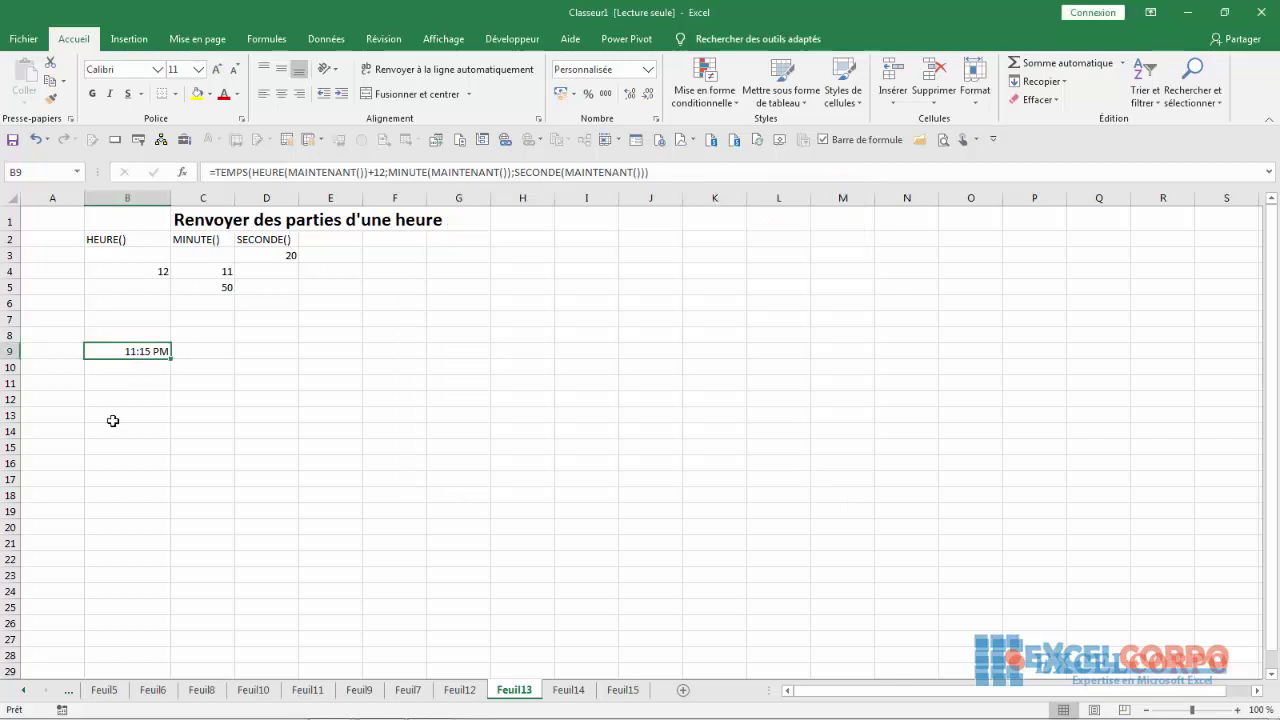
# Step: Apply the Heure format 1:30:55 PM to cell B9 and re-enter its formula unchanged to refresh the time
pyautogui.rightClick(140, 351)
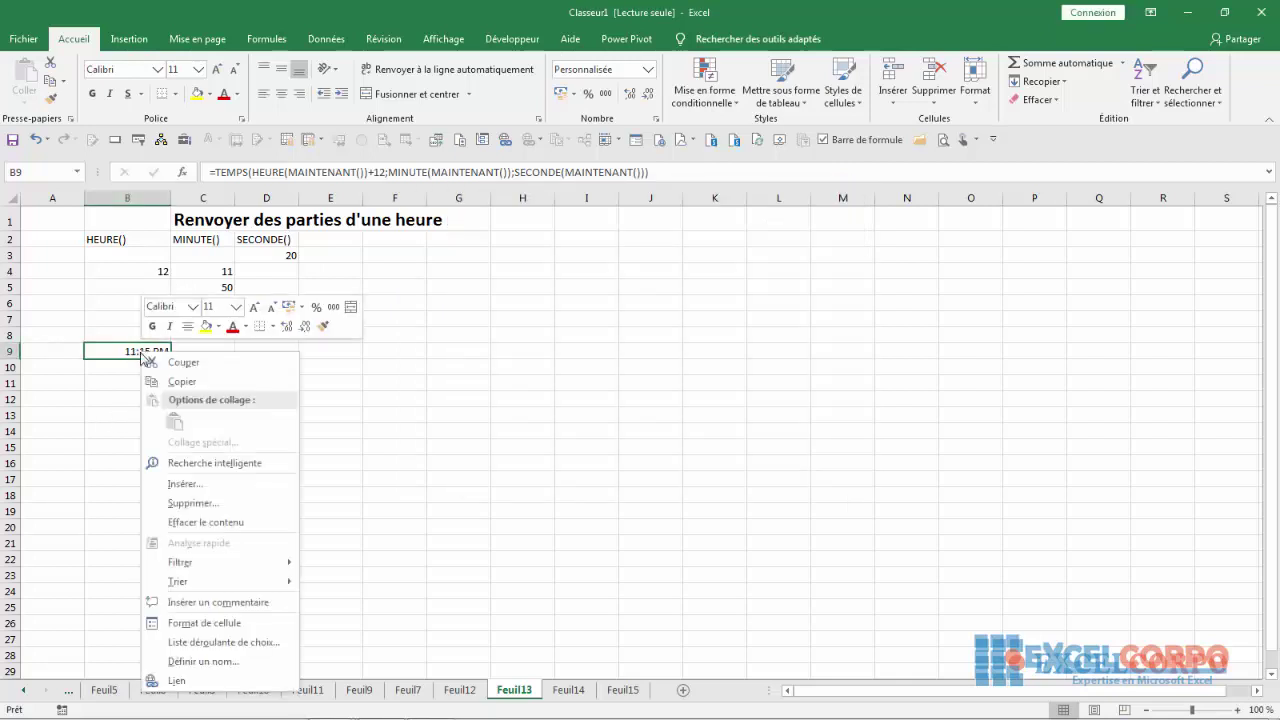
pyautogui.click(216, 623)
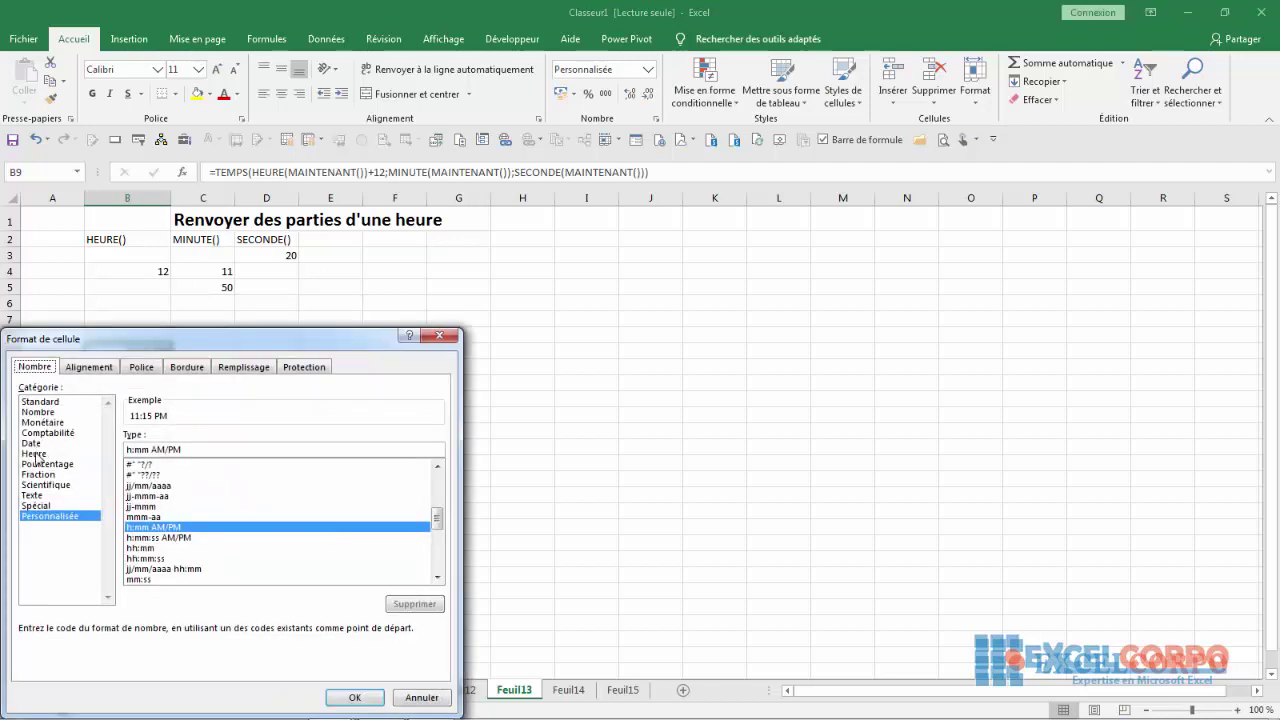
pyautogui.click(36, 454)
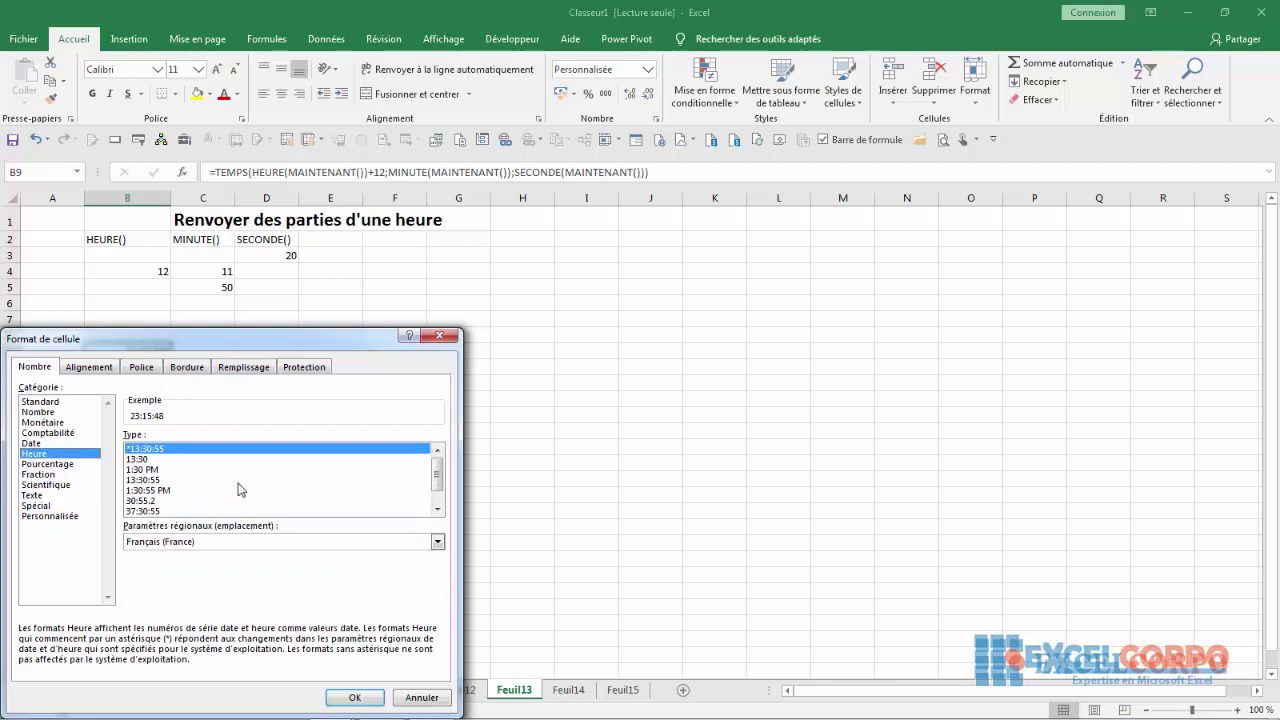
pyautogui.click(155, 491)
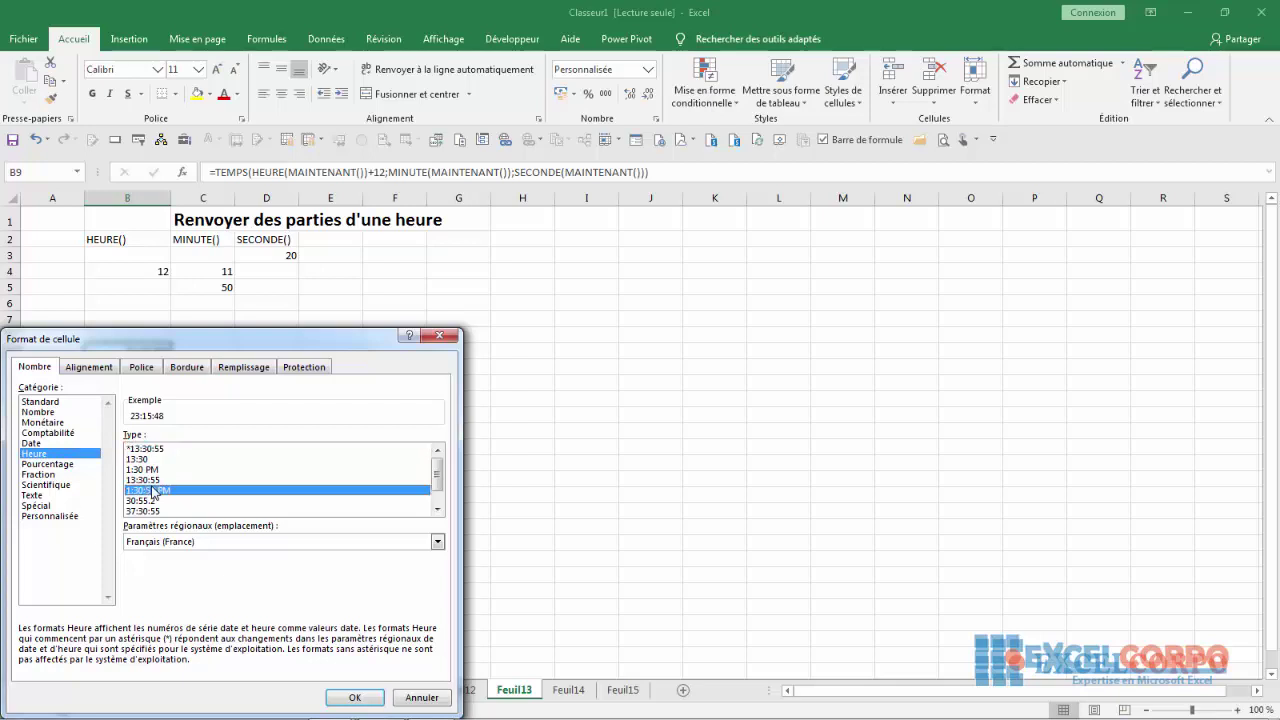
pyautogui.click(354, 697)
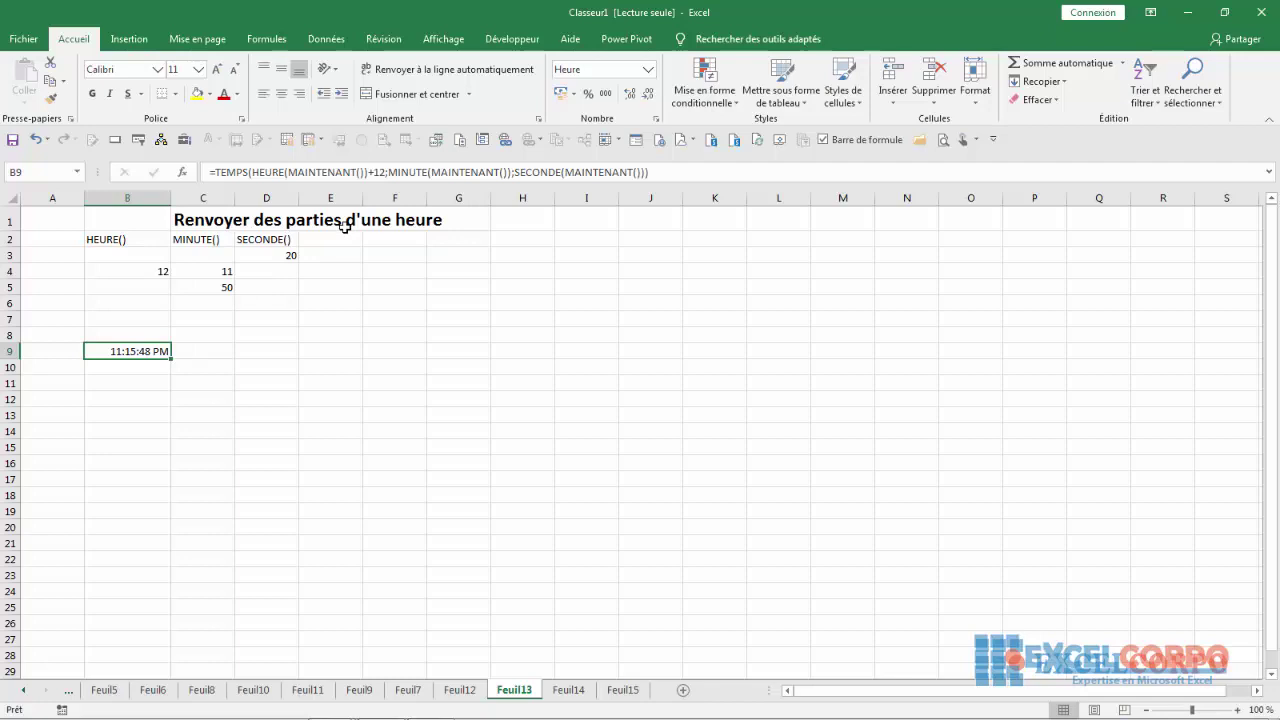
pyautogui.click(368, 172)
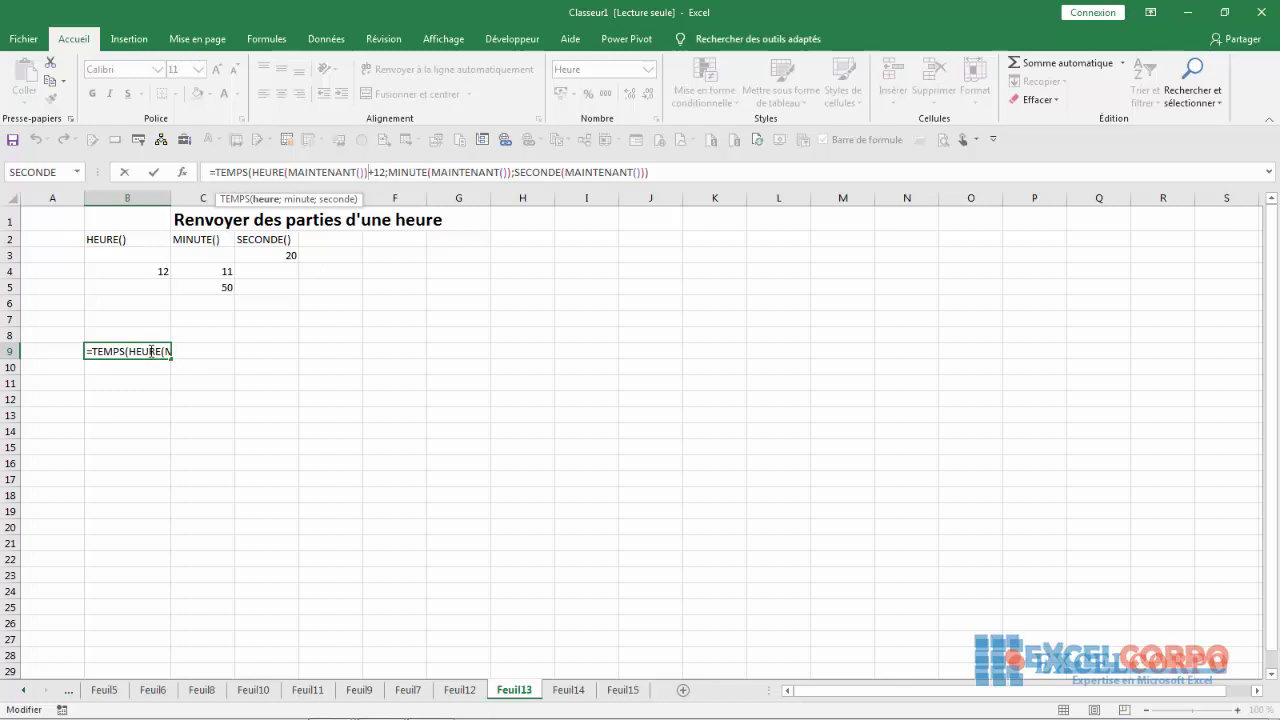
pyautogui.press('Return')
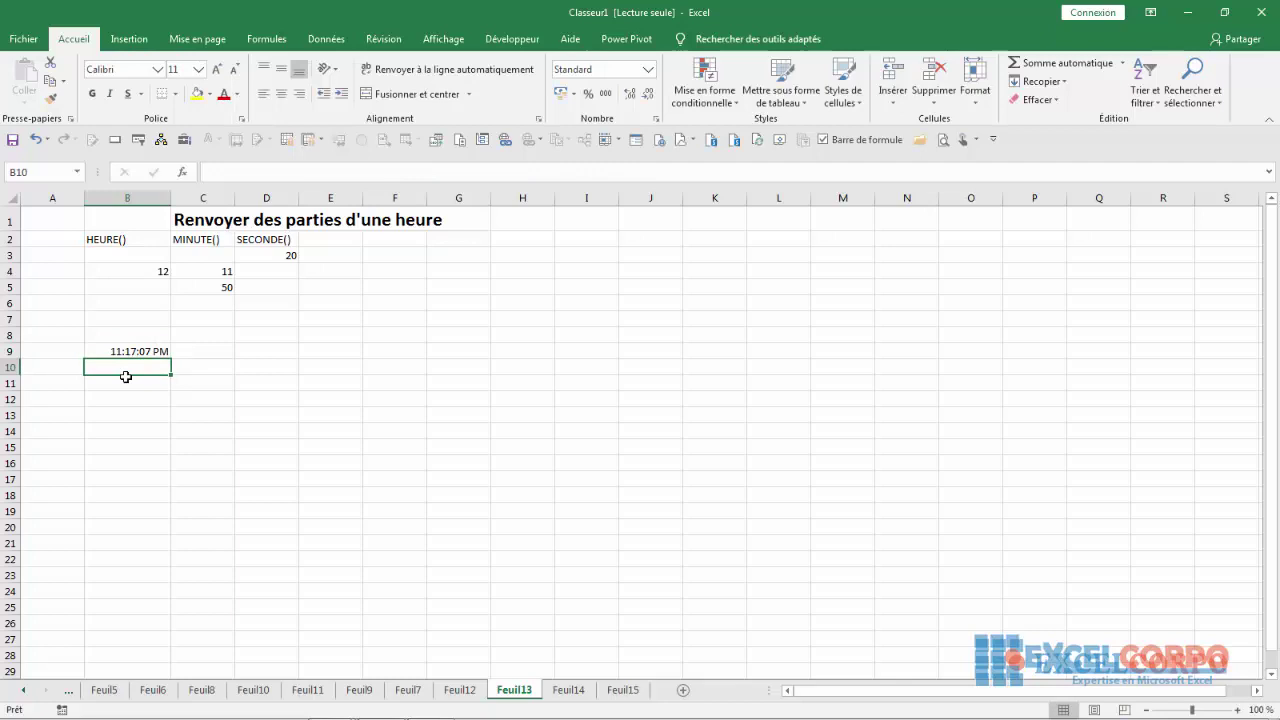
# Step: Enter the formula =MAINTENANT()+1 in cell B10, accepting Excel's correction of the extra parenthesis
pyautogui.write('=main,')
pyautogui.press('BackSpace')
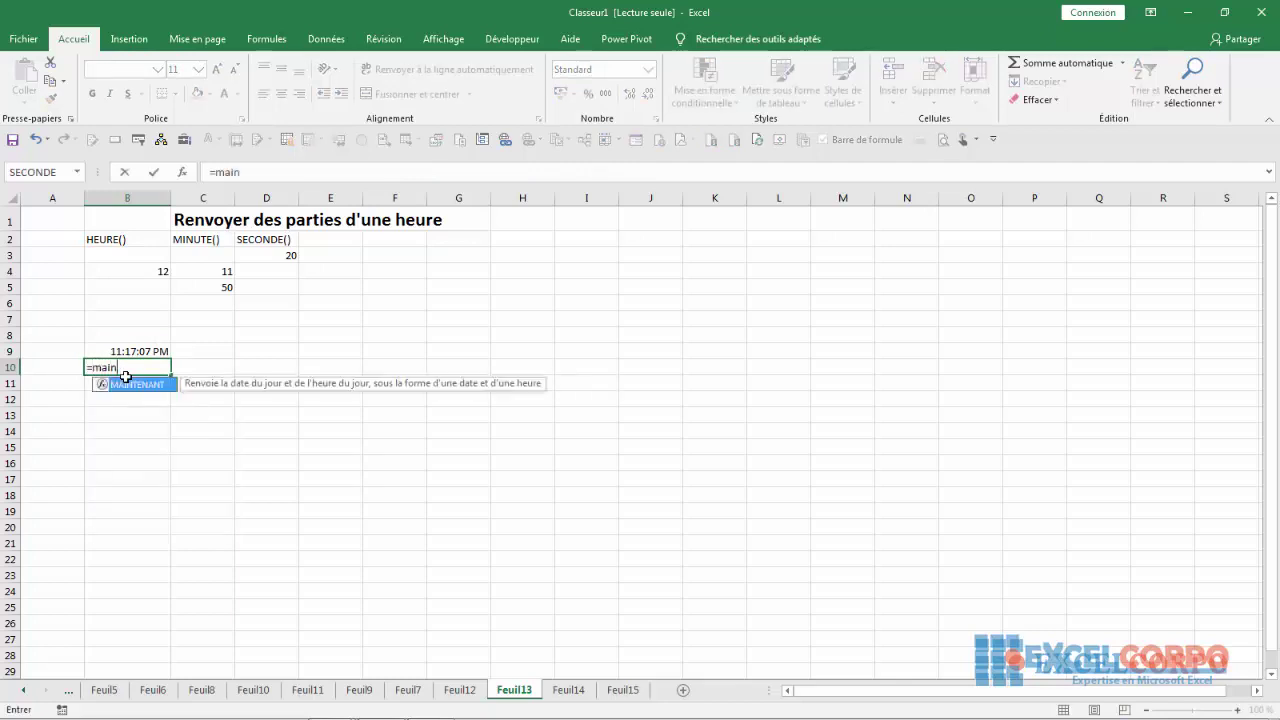
pyautogui.press('Tab')
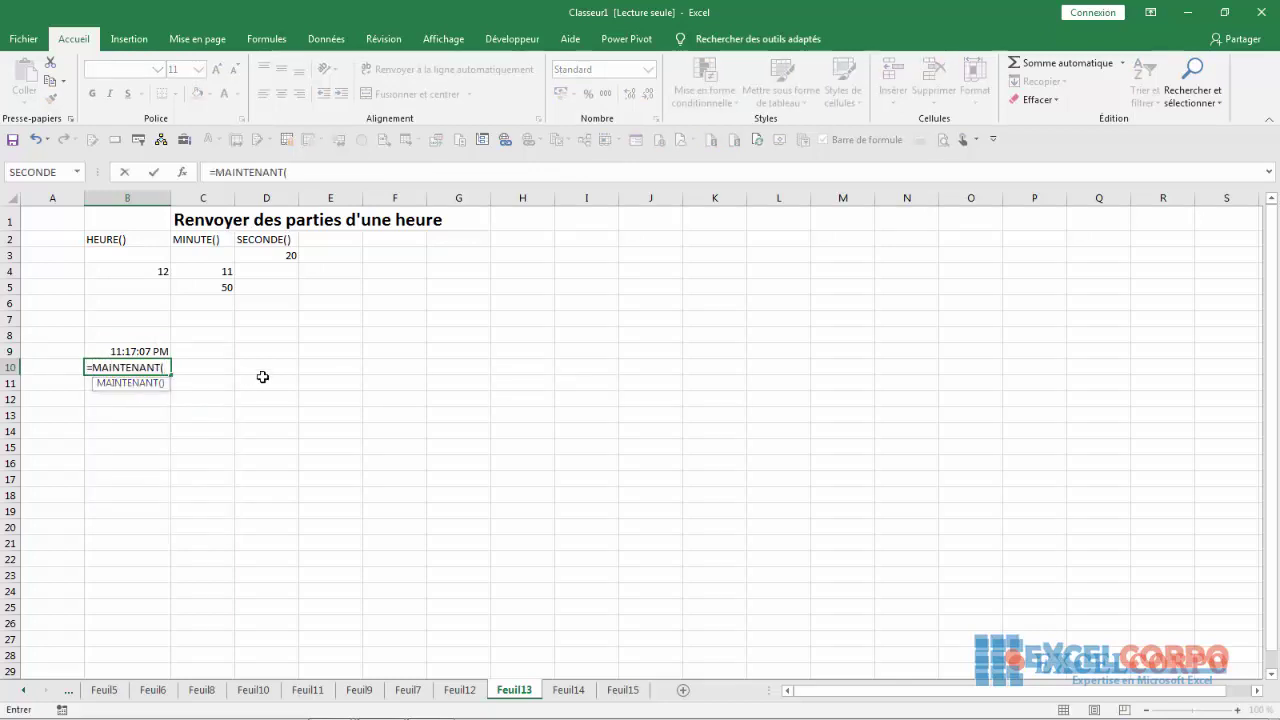
pyautogui.write('()+1)')
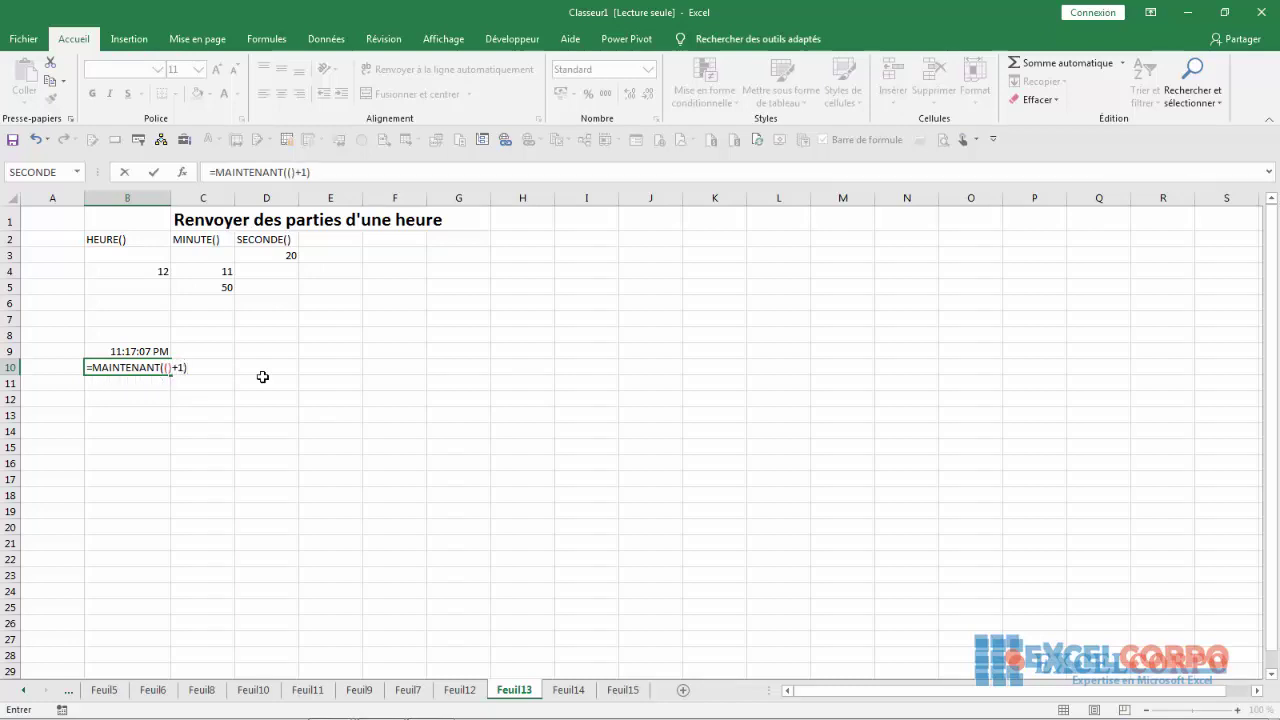
pyautogui.press('F2')
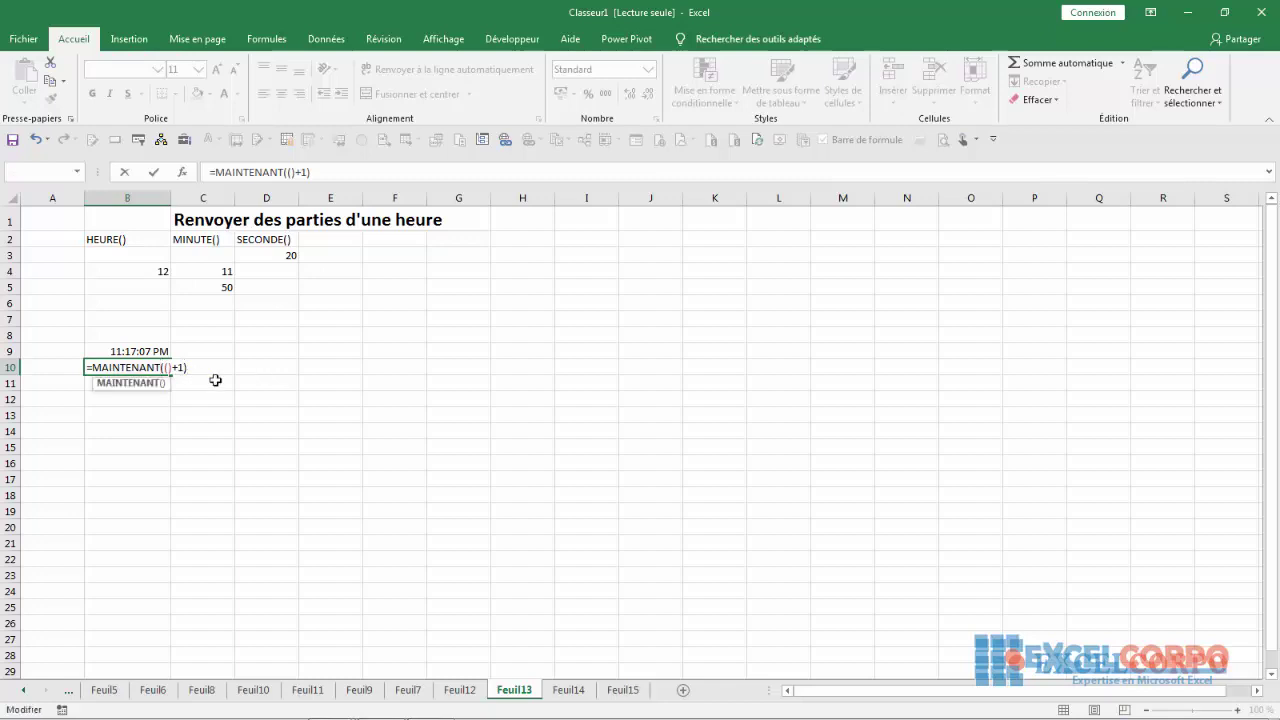
pyautogui.press('Right')
pyautogui.press('BackSpace')
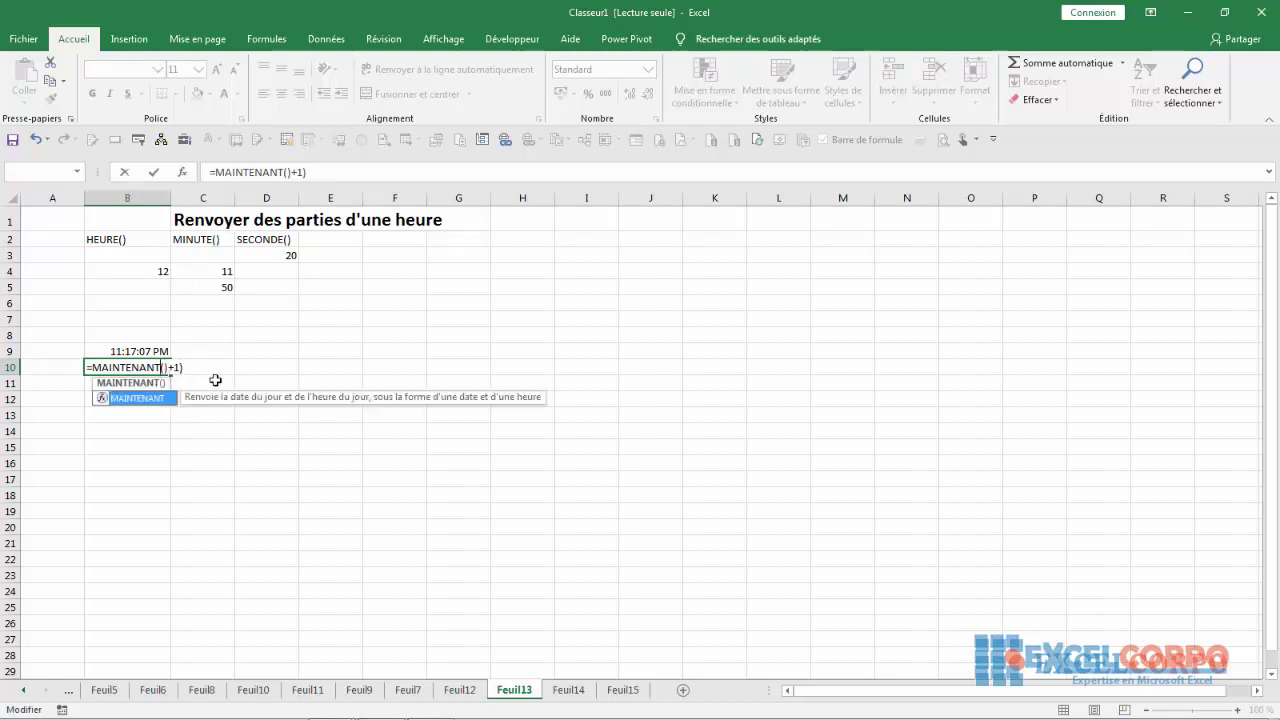
pyautogui.press('Right')
pyautogui.press('Right')
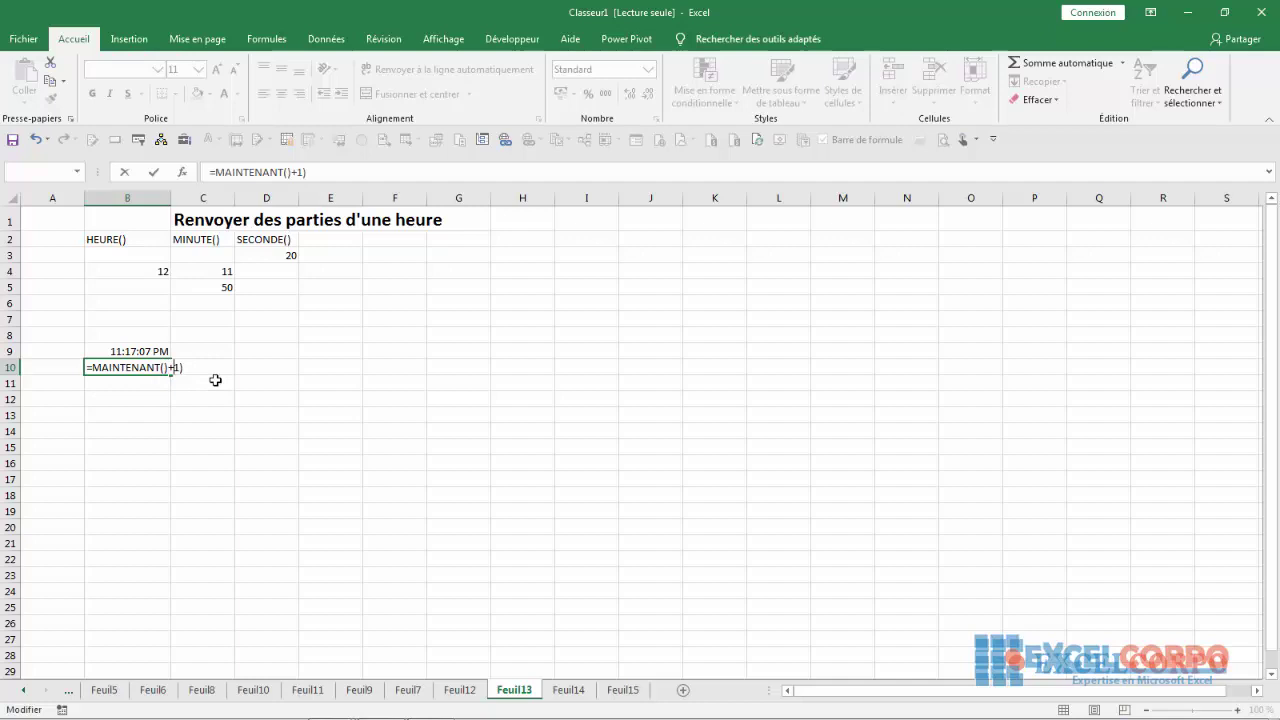
pyautogui.press('Return')
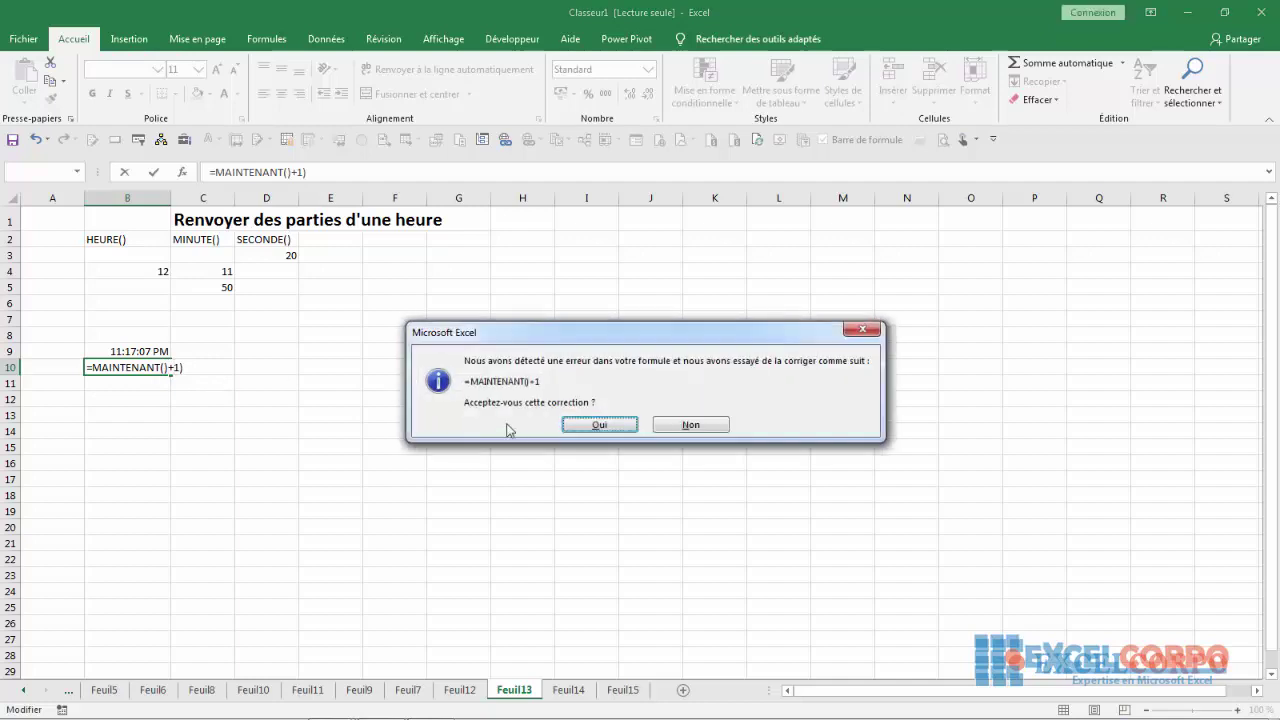
pyautogui.click(586, 425)
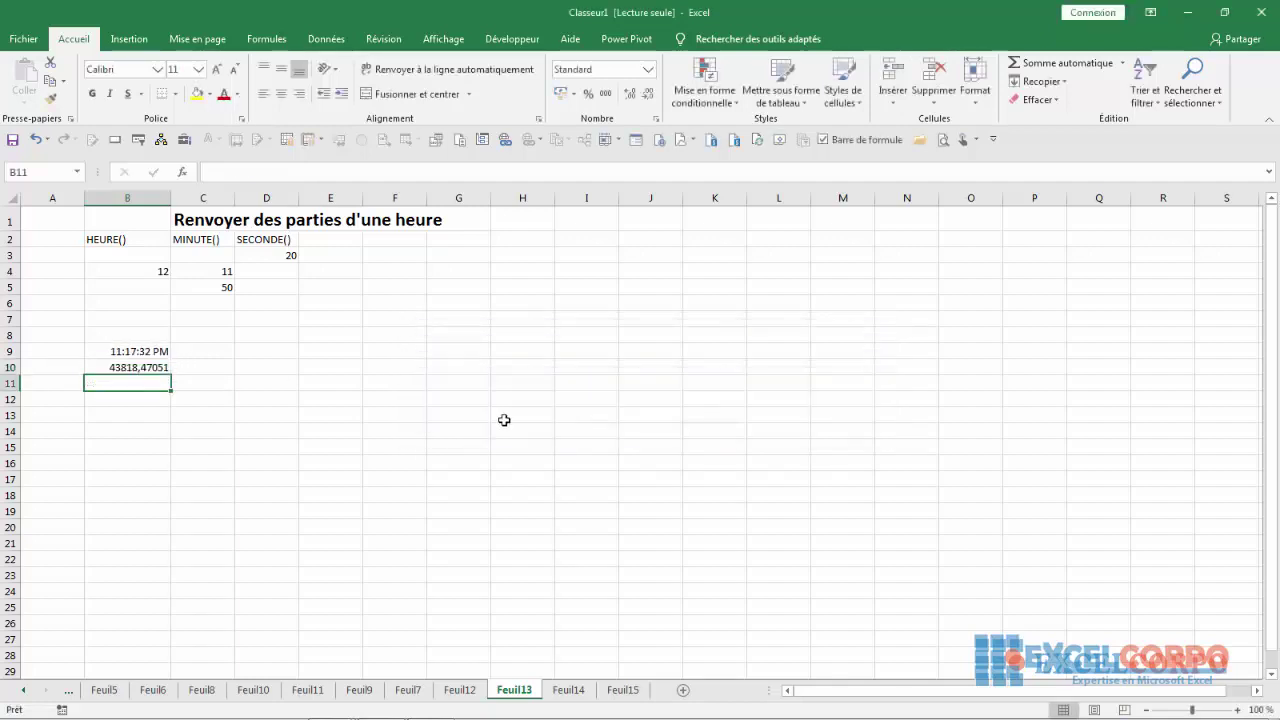
# Step: Format cell B10 with the Heure type 1:30:55 PM
pyautogui.click(128, 369)
pyautogui.rightClick(128, 369)
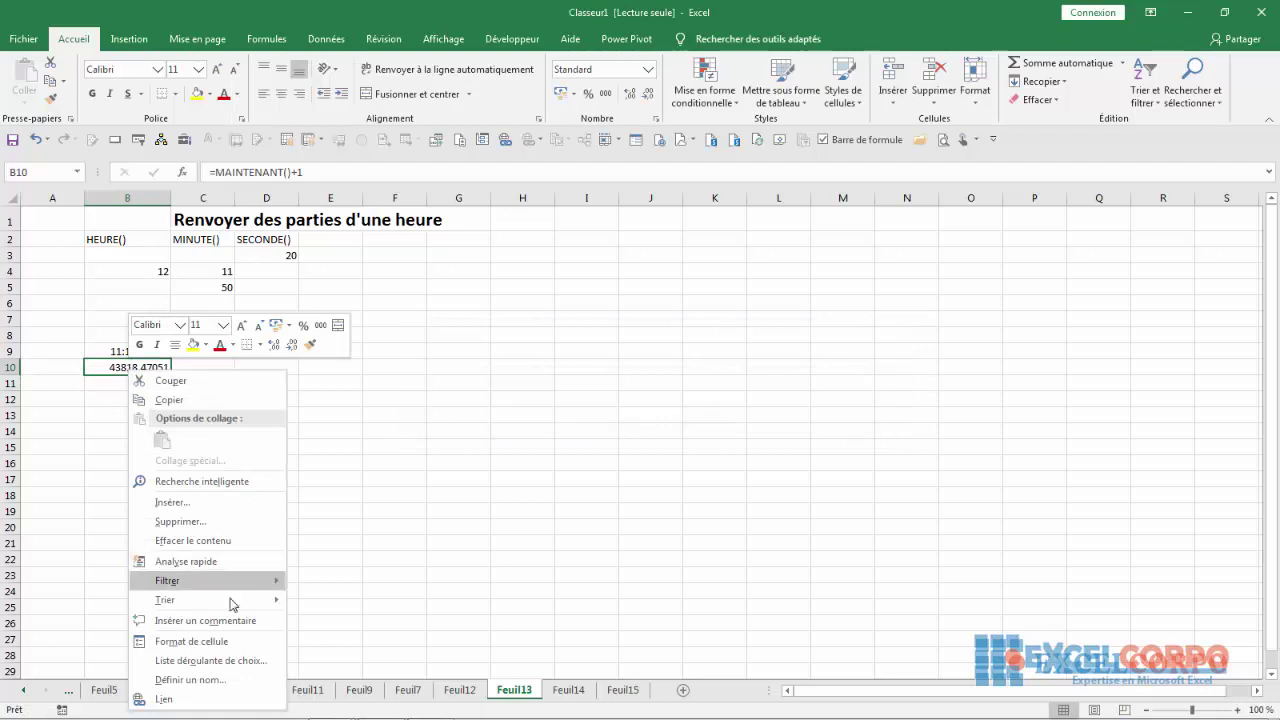
pyautogui.click(204, 642)
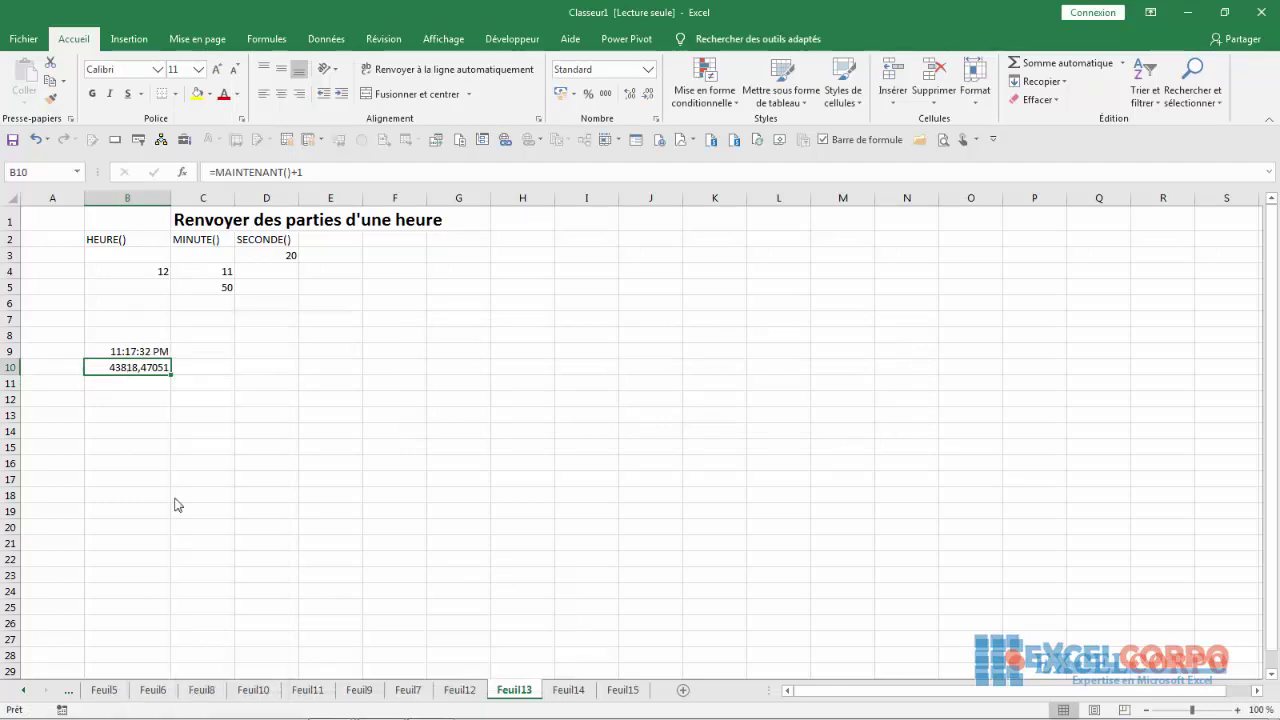
pyautogui.click(32, 443)
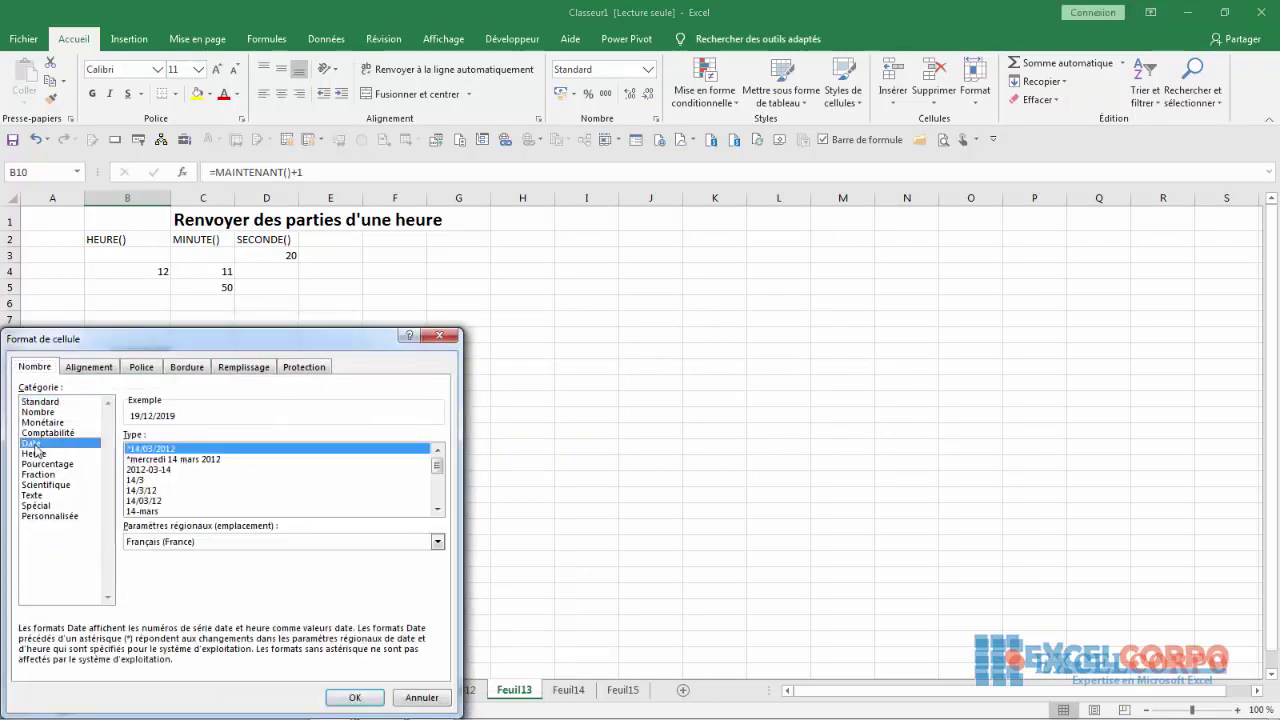
pyautogui.click(157, 491)
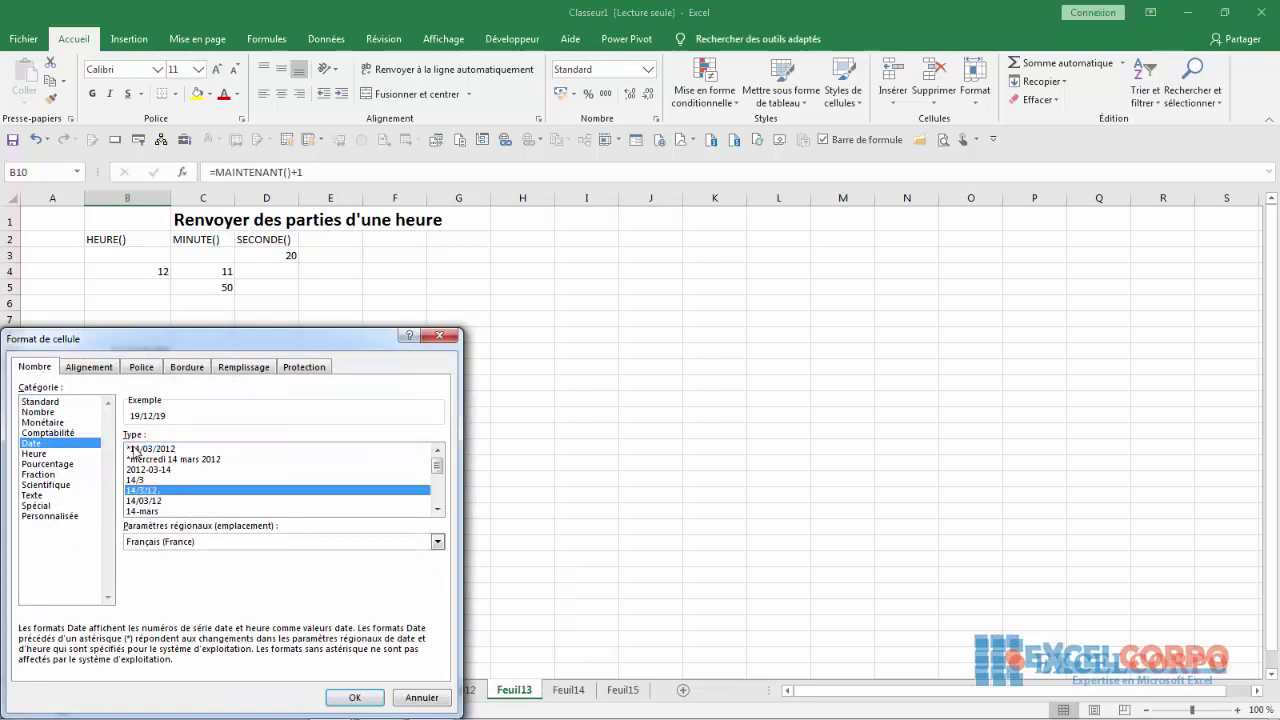
pyautogui.click(42, 455)
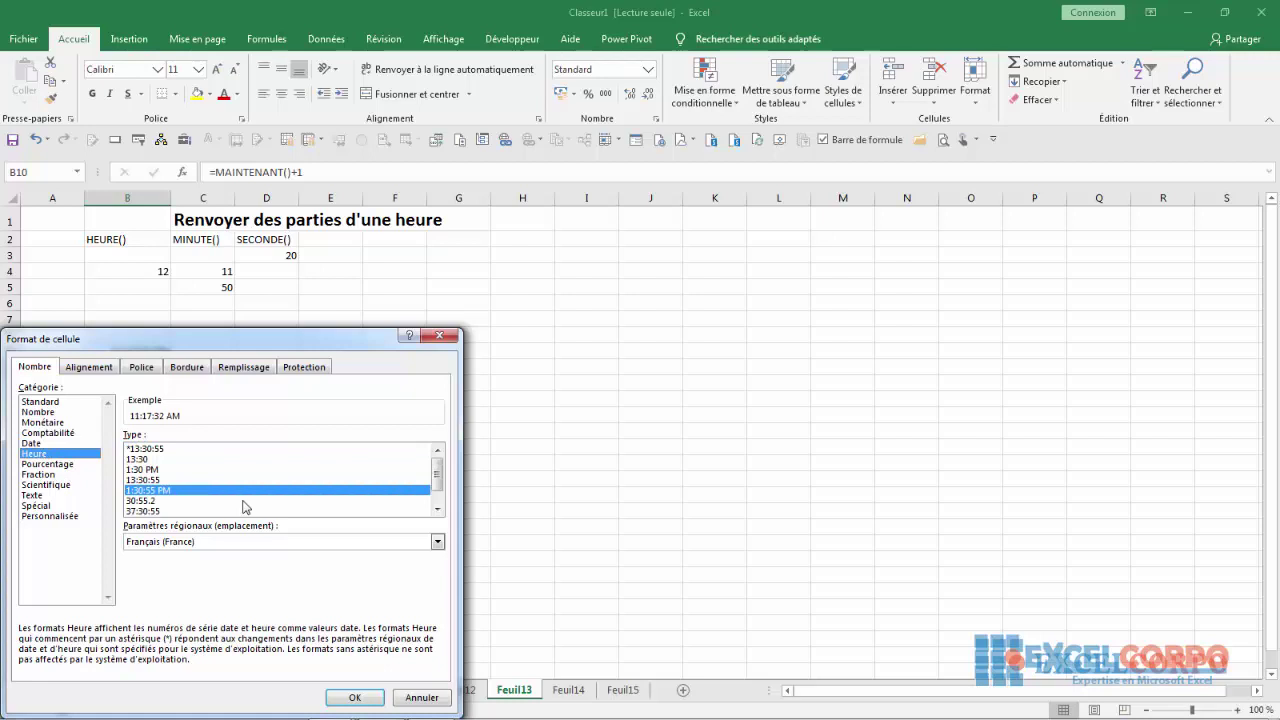
pyautogui.click(354, 697)
# Step: Open sheet Feuil14 and examine the columns of the "AJOUT DES HEURES ,DES MINUTES ET SECONDES" table, dismissing the Windows colour-scheme prompt
pyautogui.click(569, 690)
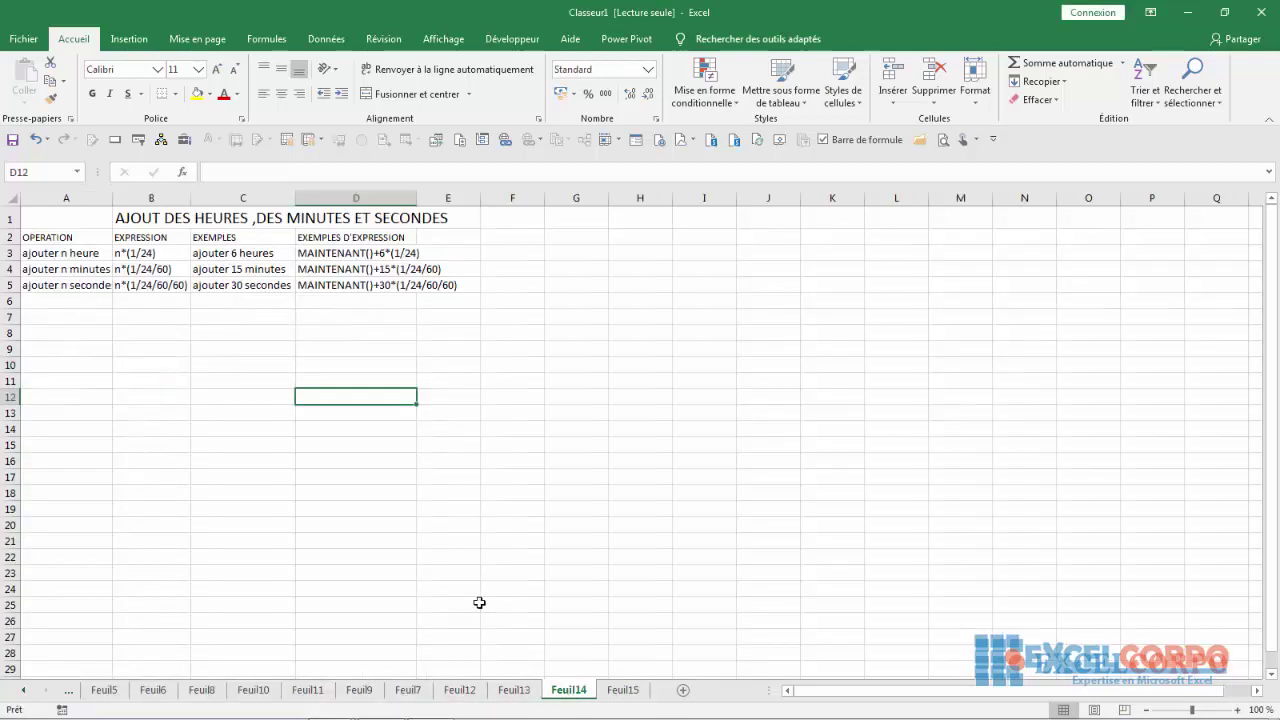
pyautogui.click(68, 252)
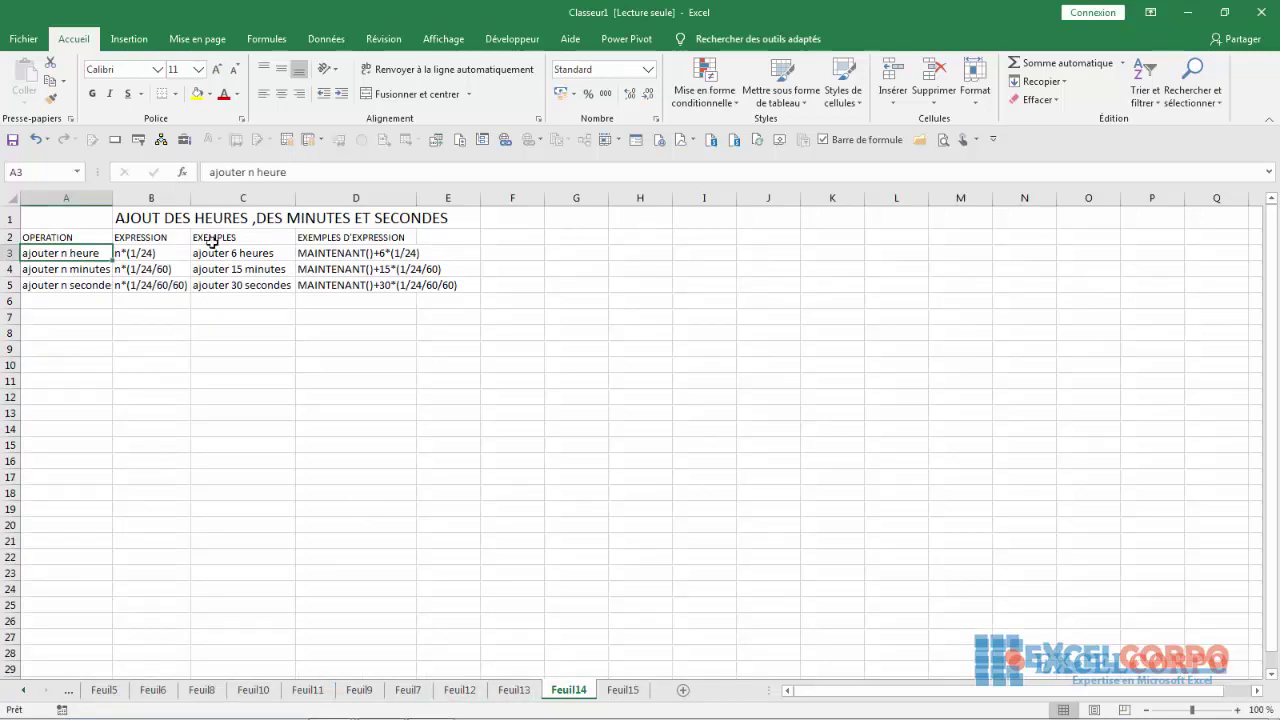
pyautogui.click(64, 237)
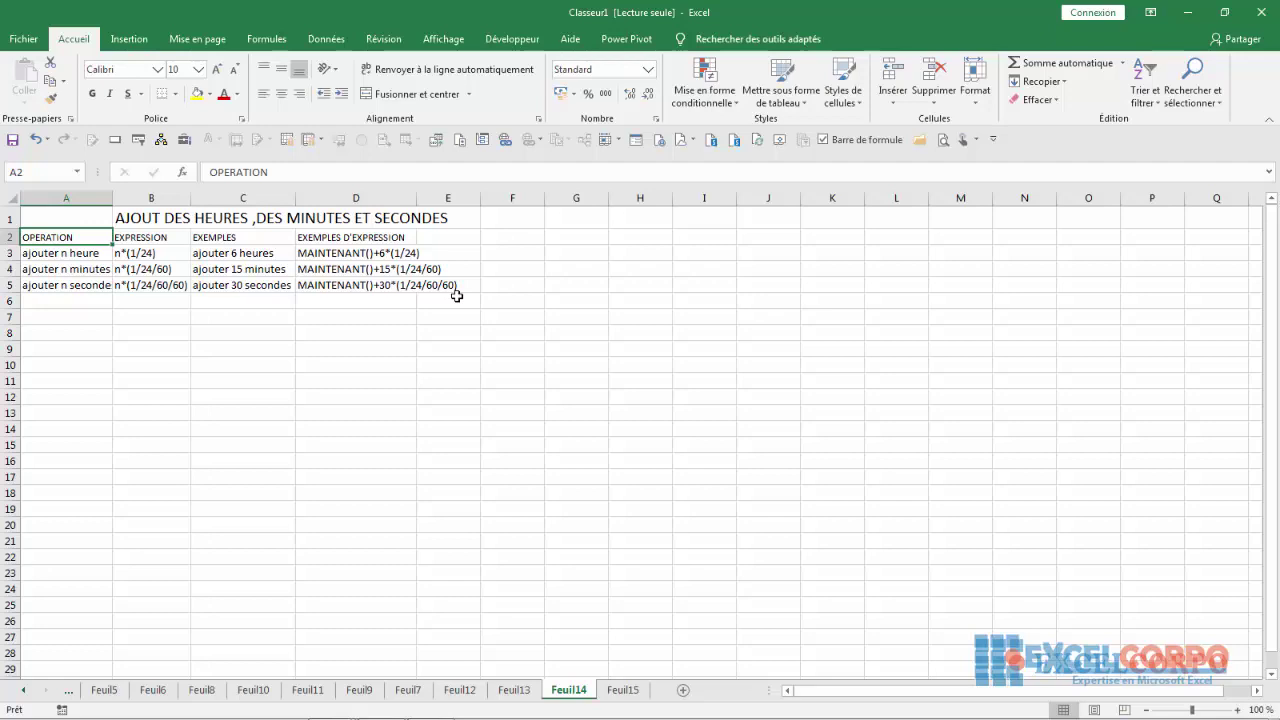
pyautogui.click(68, 193)
pyautogui.click(170, 199)
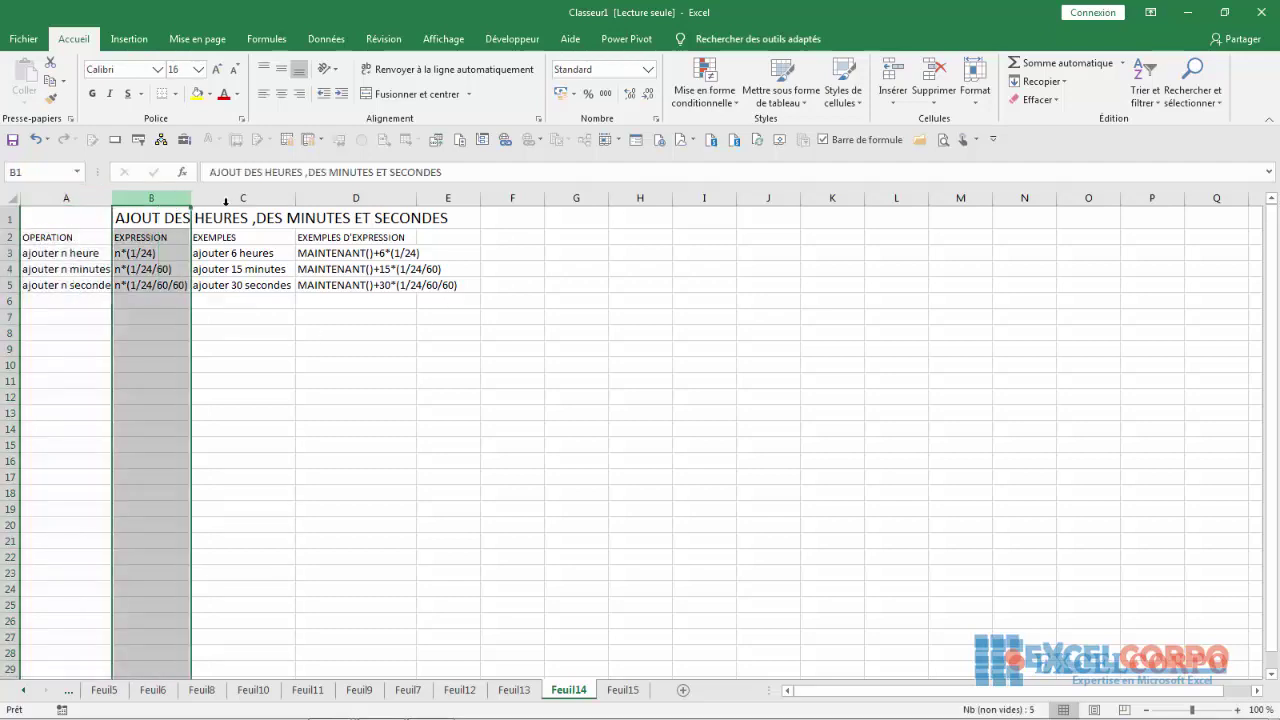
pyautogui.click(229, 199)
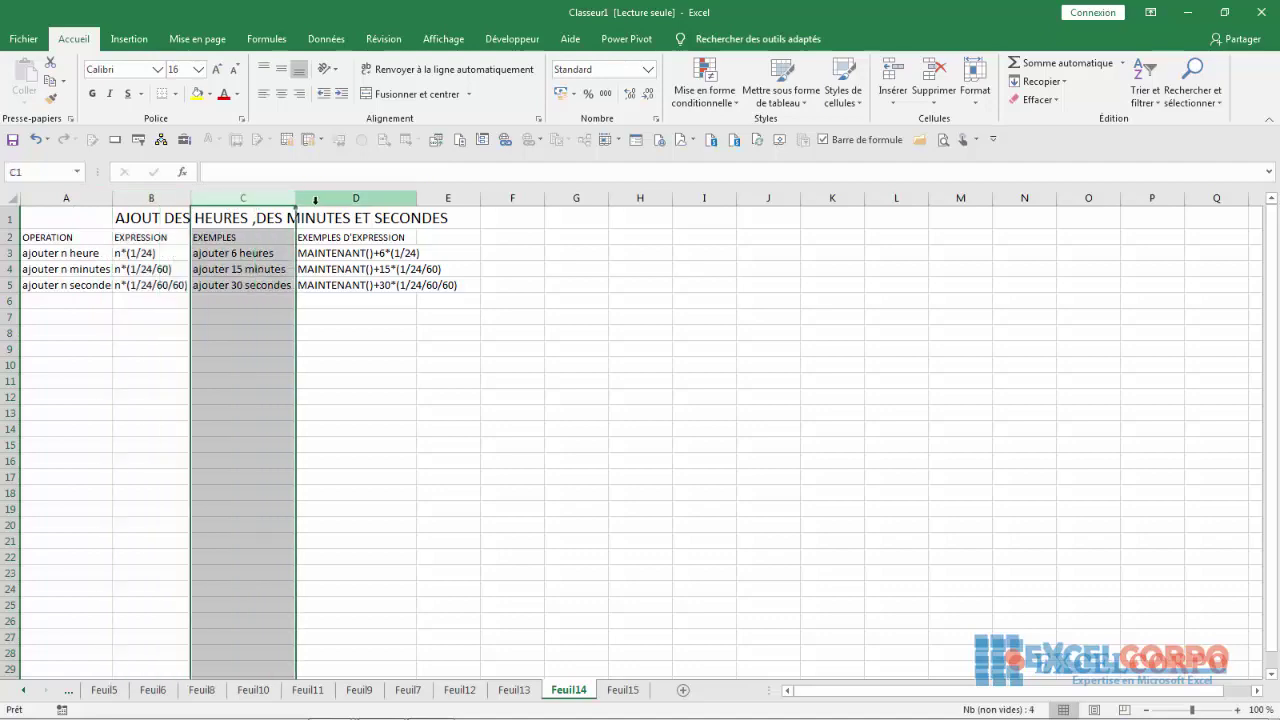
pyautogui.click(831, 191)
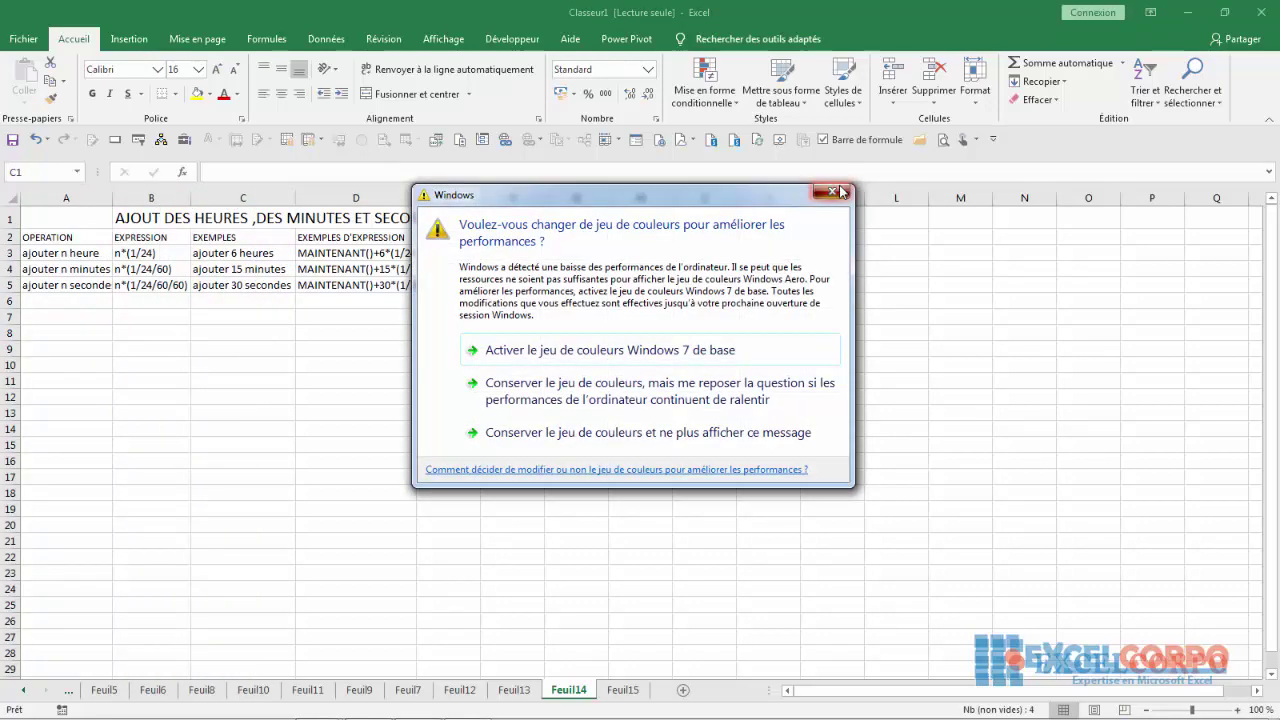
pyautogui.click(301, 362)
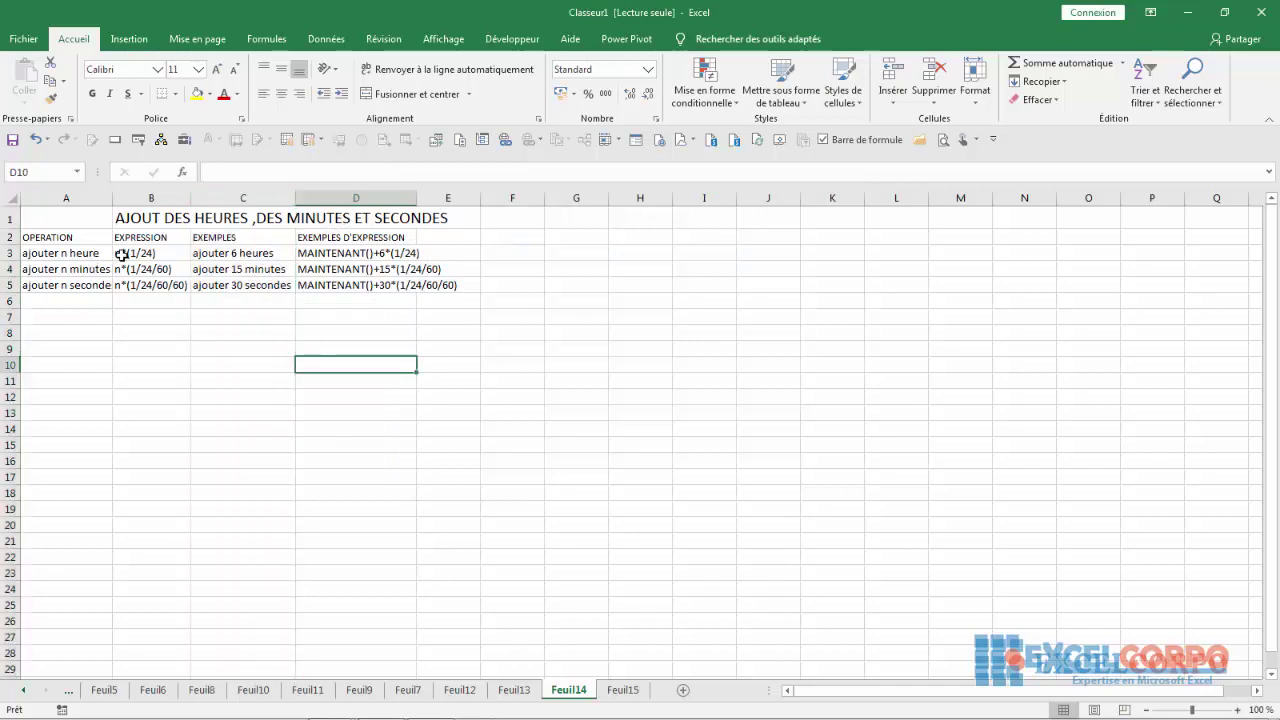
# Step: Examine the table's rows for adding n hours, minutes and seconds, comparing each expression with its example
pyautogui.click(48, 256)
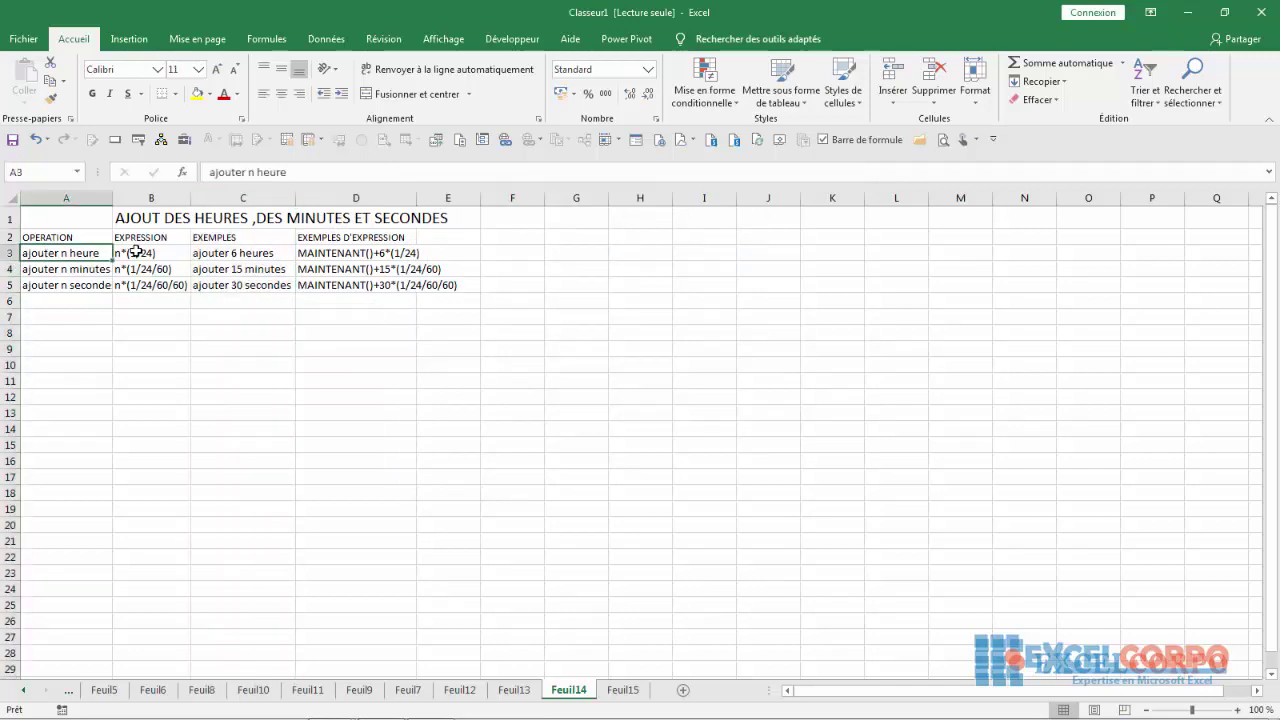
pyautogui.click(146, 253)
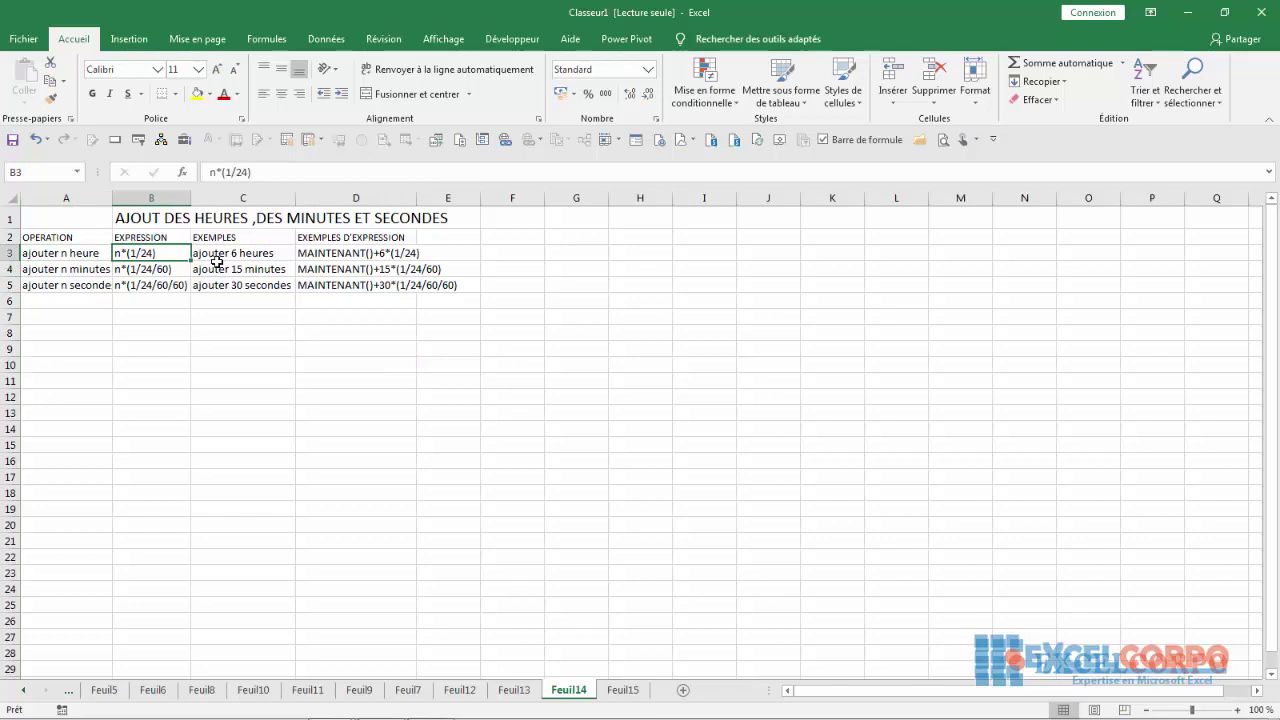
pyautogui.click(244, 257)
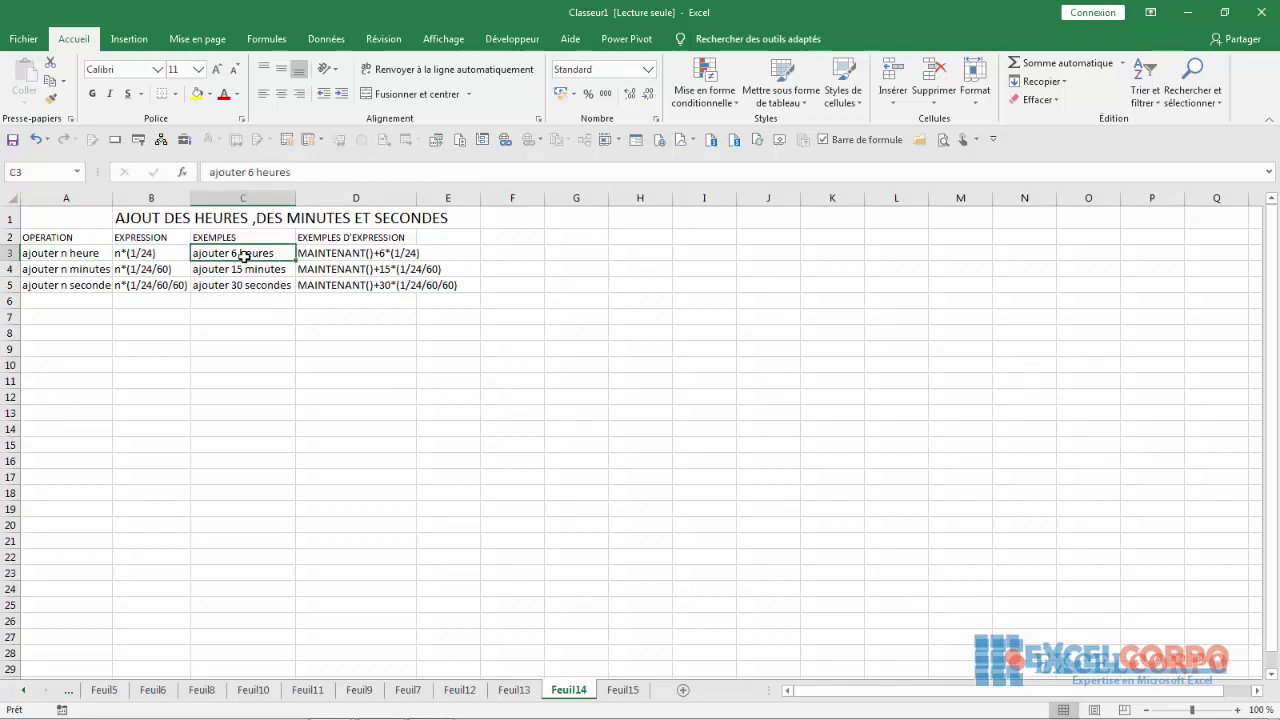
pyautogui.click(344, 258)
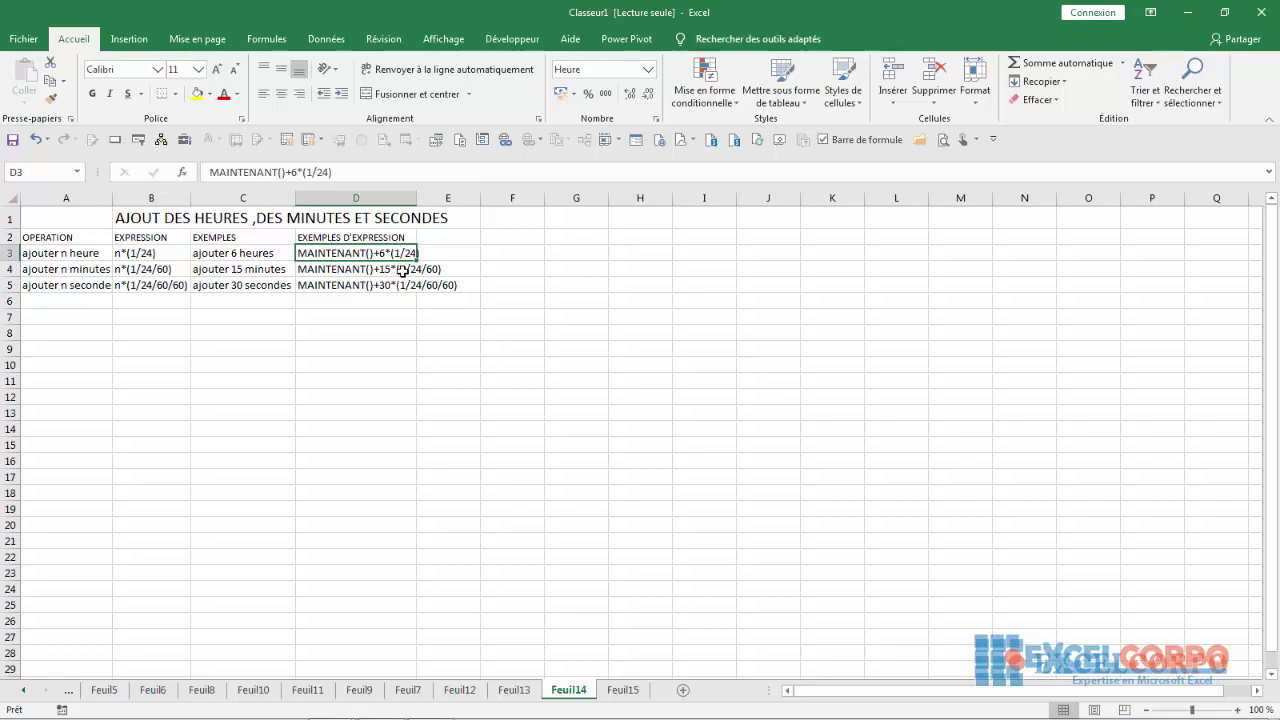
pyautogui.click(80, 270)
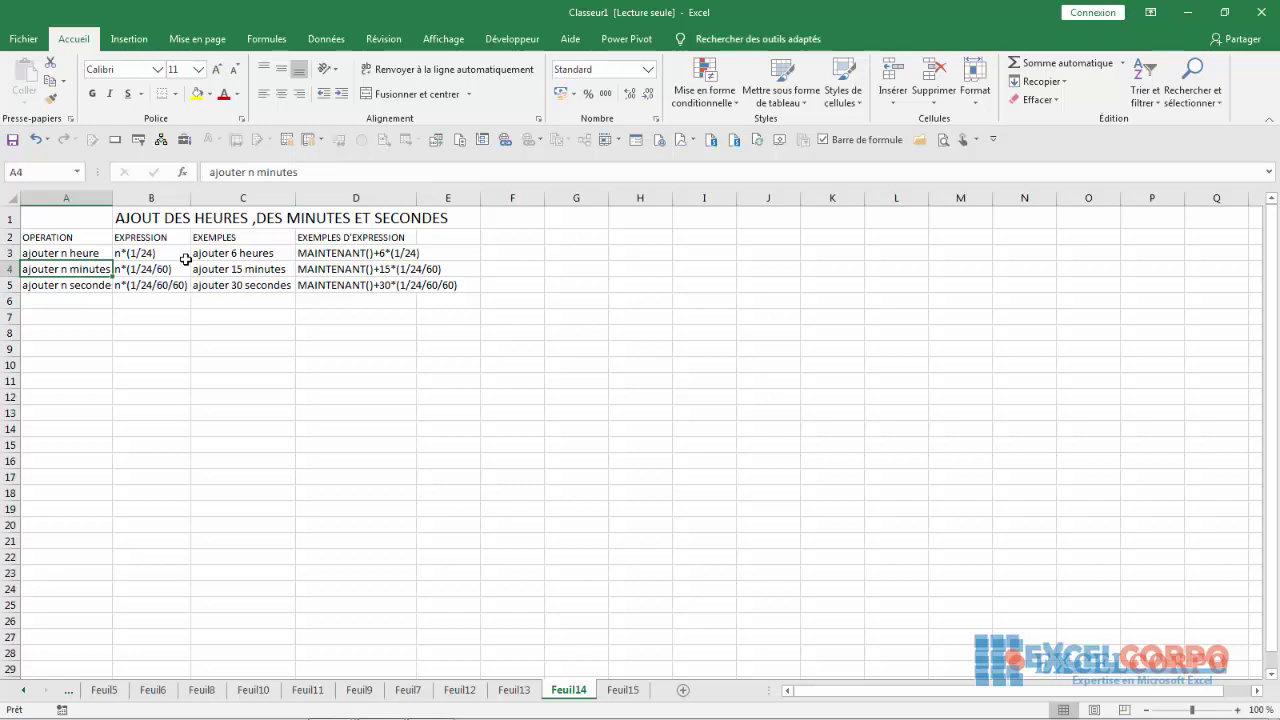
pyautogui.click(145, 272)
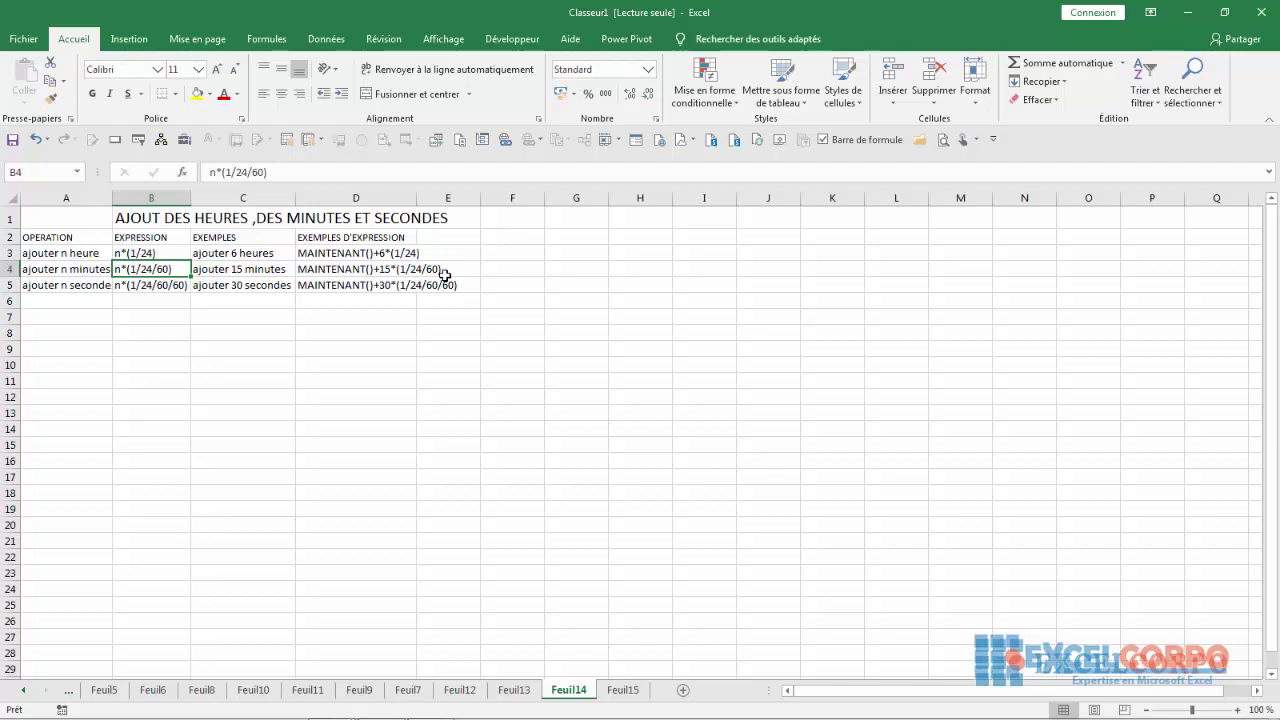
pyautogui.click(57, 287)
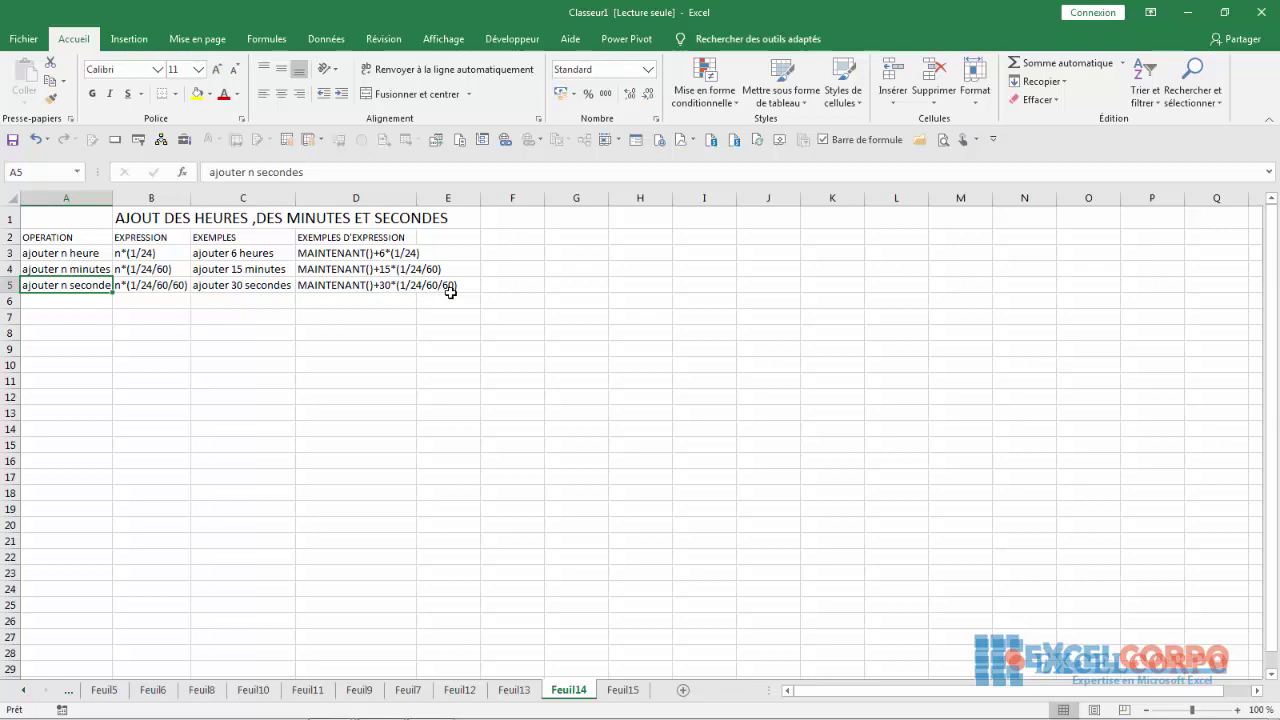
# Step: Turn the text in cell D3 into the formula =MAINTENANT()+6*(1/24), dismissing the Windows colour-scheme prompt
pyautogui.click(331, 253)
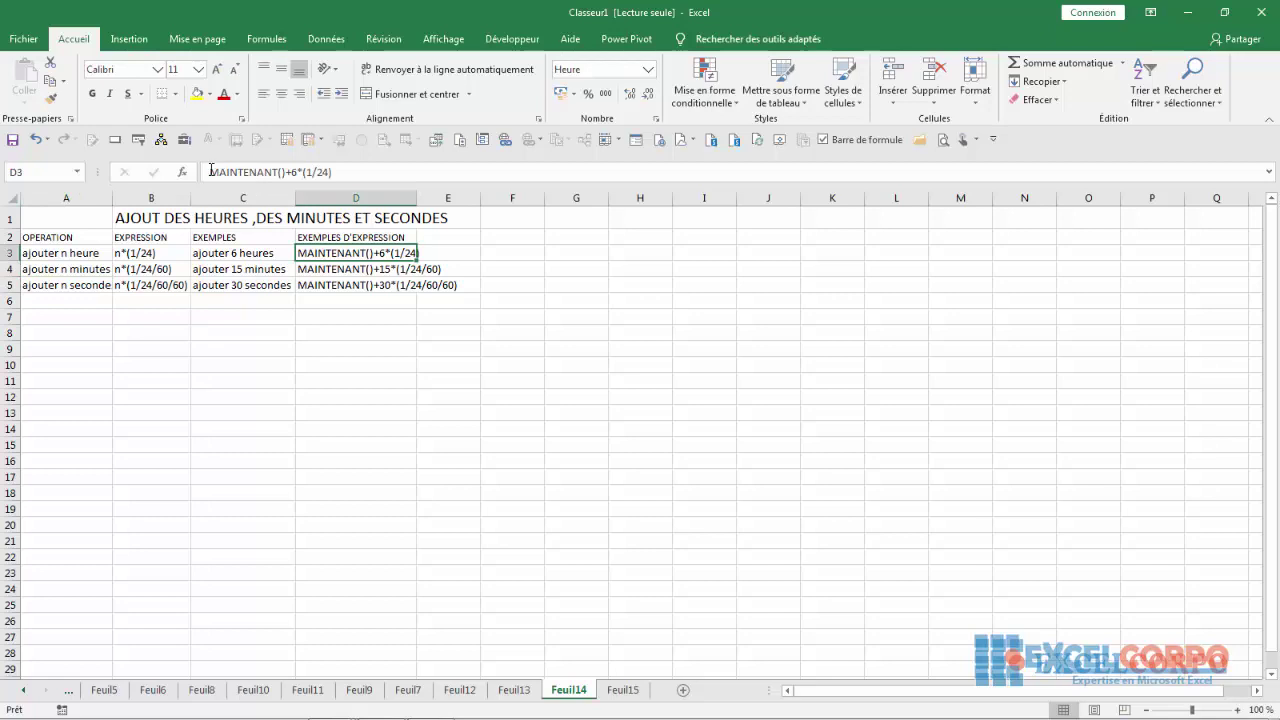
pyautogui.click(211, 172)
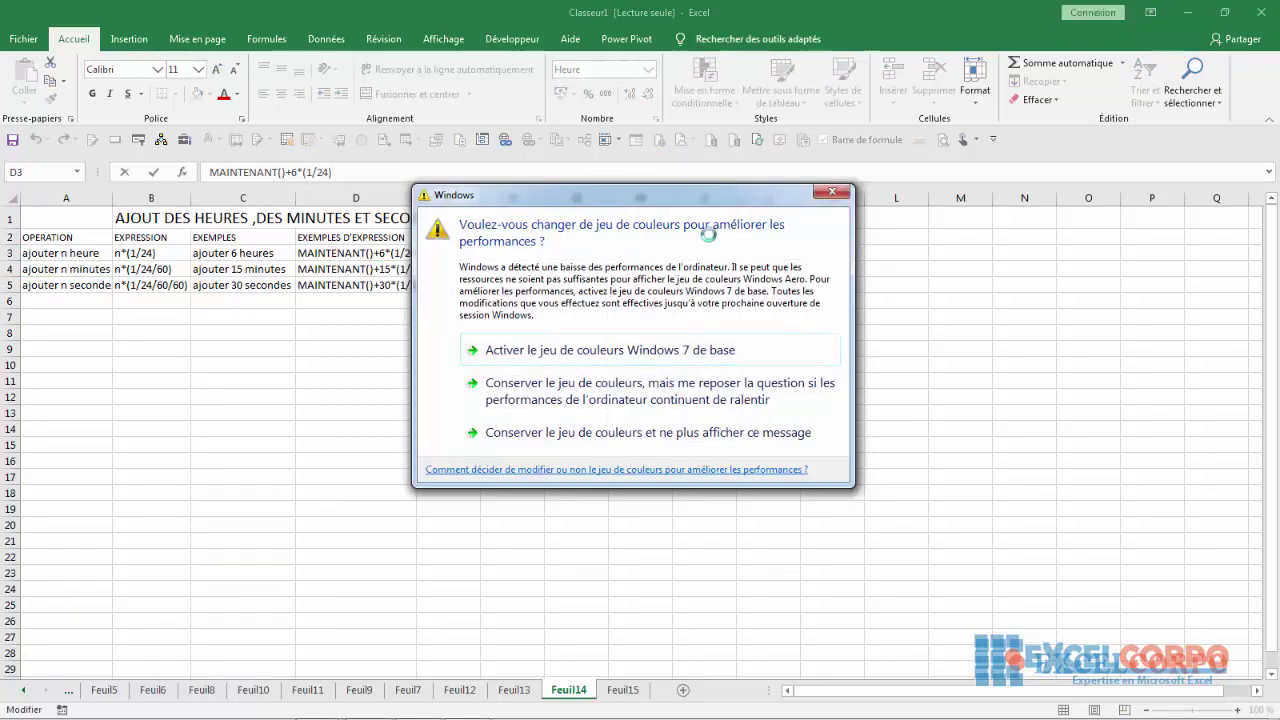
pyautogui.click(831, 191)
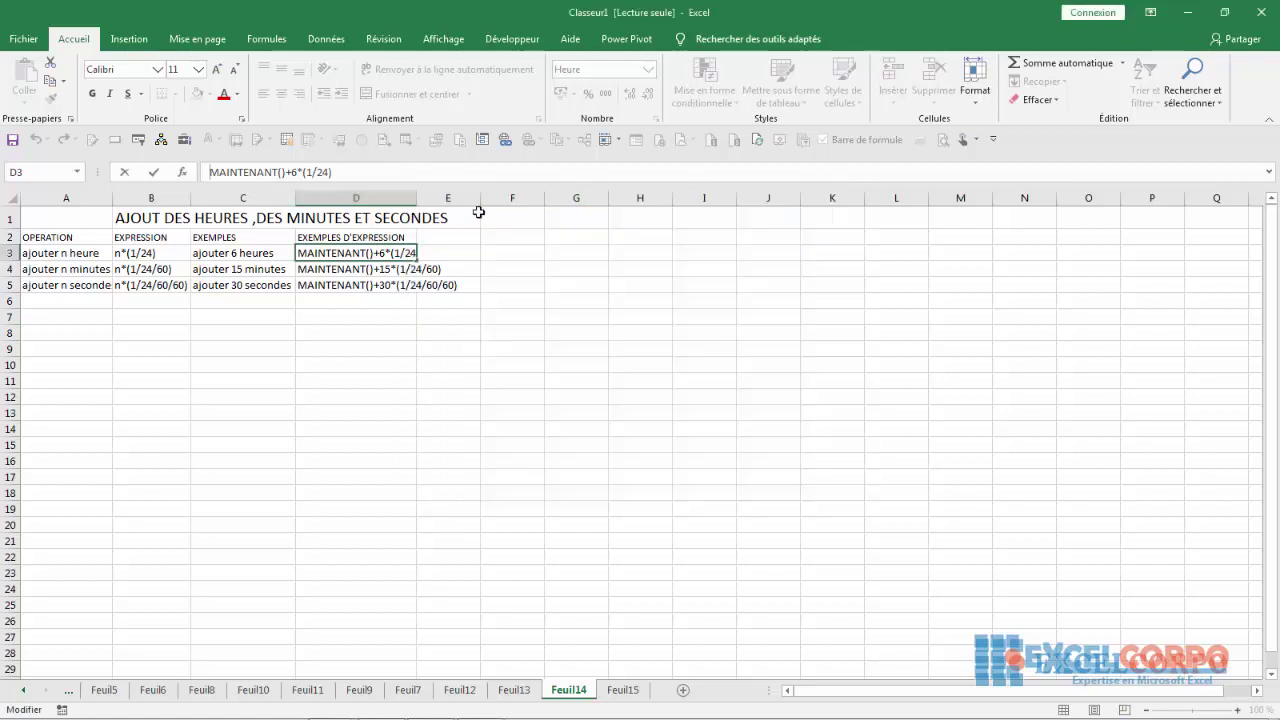
pyautogui.write('=')
pyautogui.press('Return')
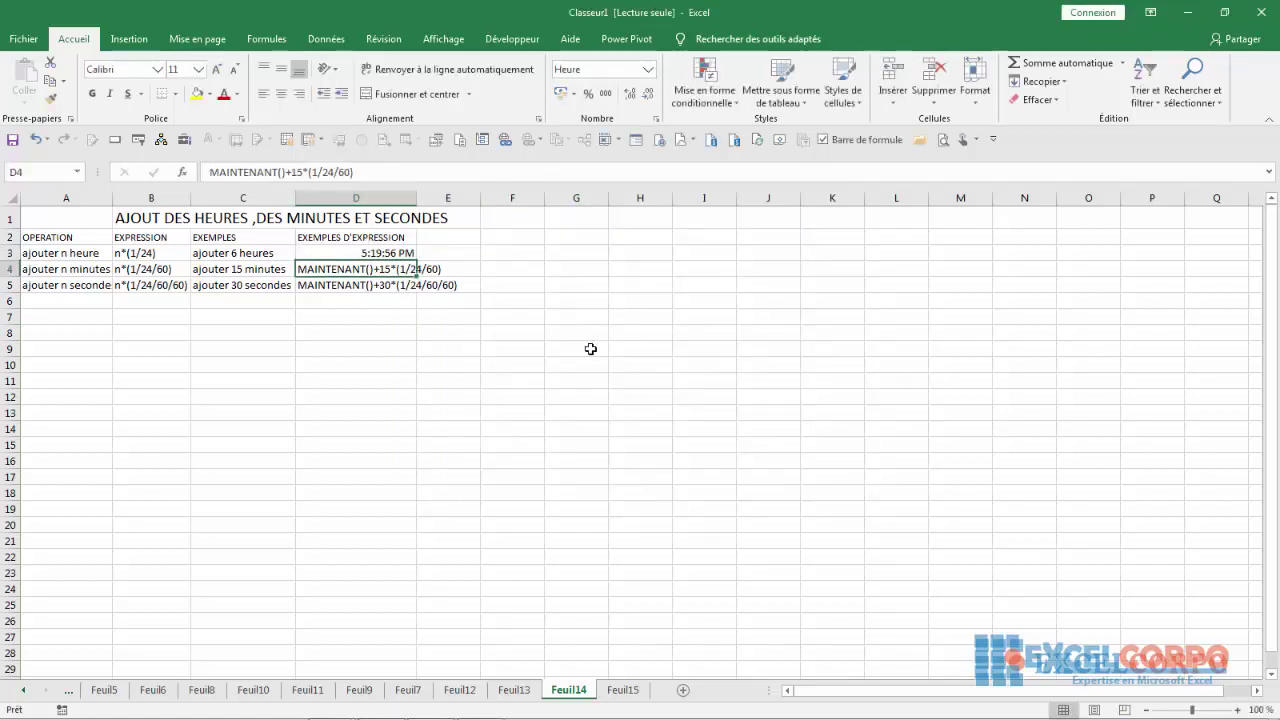
pyautogui.click(364, 252)
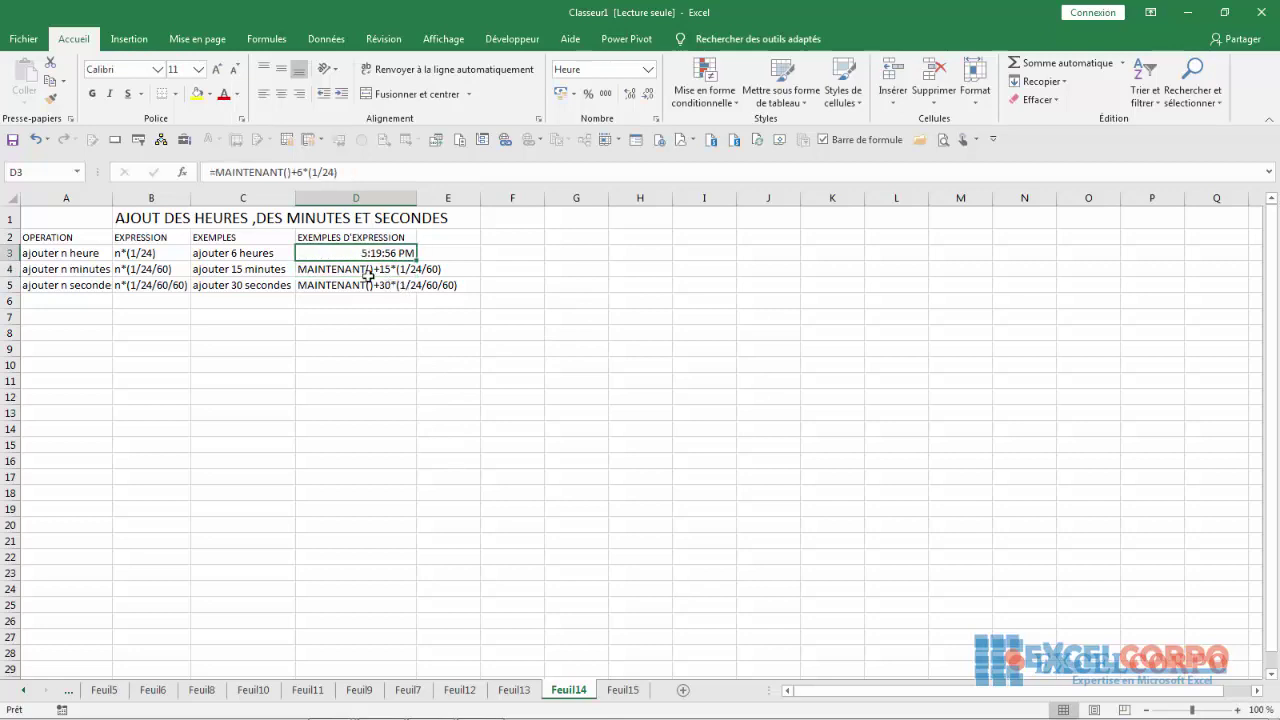
# Step: Turn the text in cell D4 into the formula =MAINTENANT()+15*(1/24/60)
pyautogui.click(345, 269)
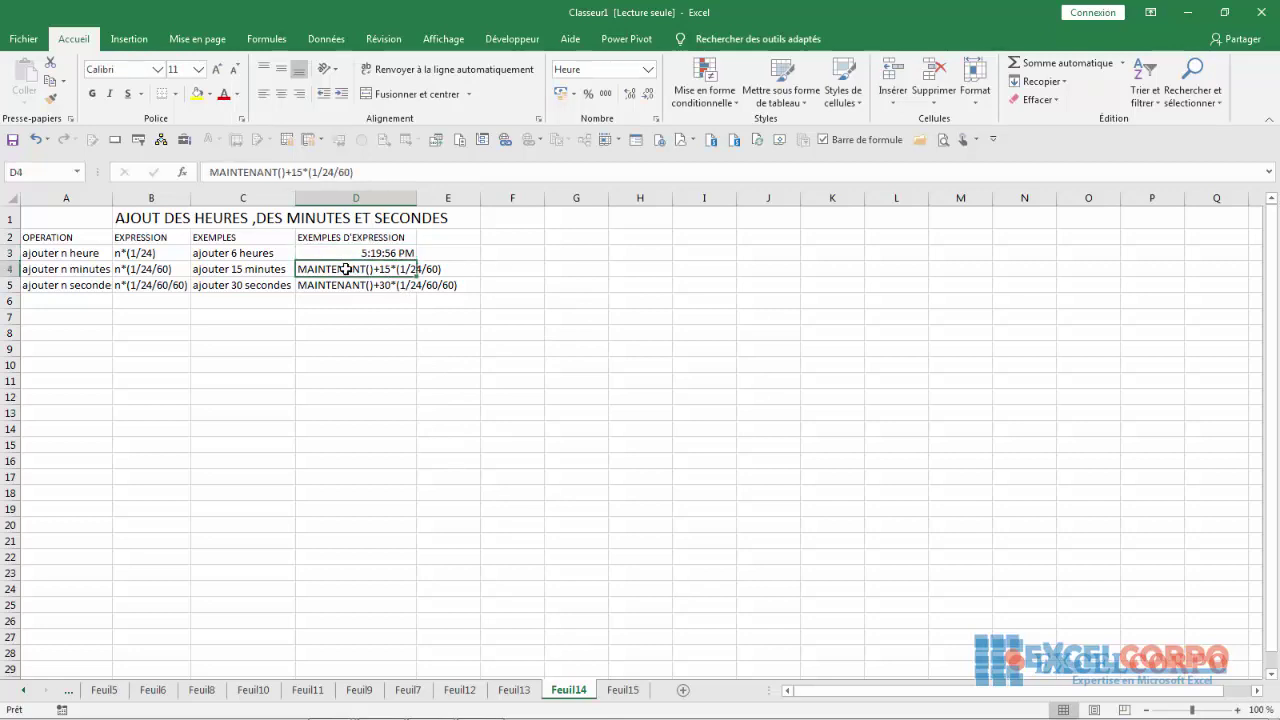
pyautogui.click(207, 173)
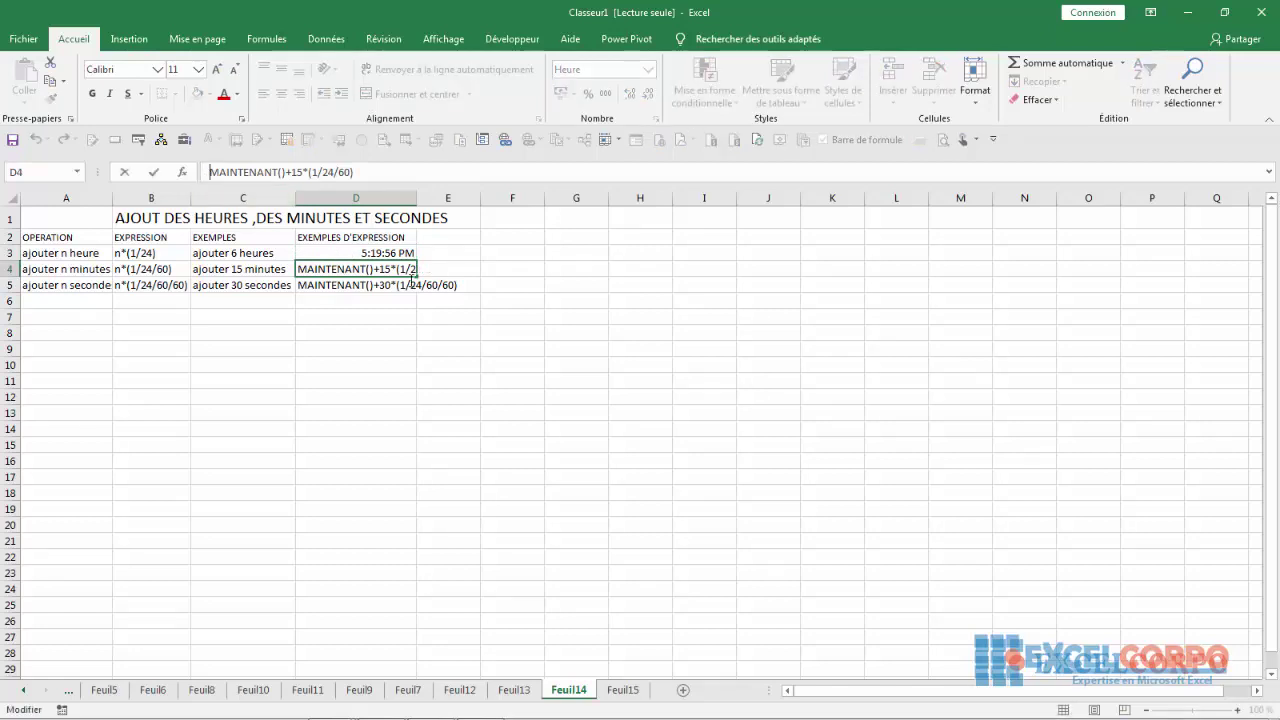
pyautogui.write('=')
pyautogui.press('Return')
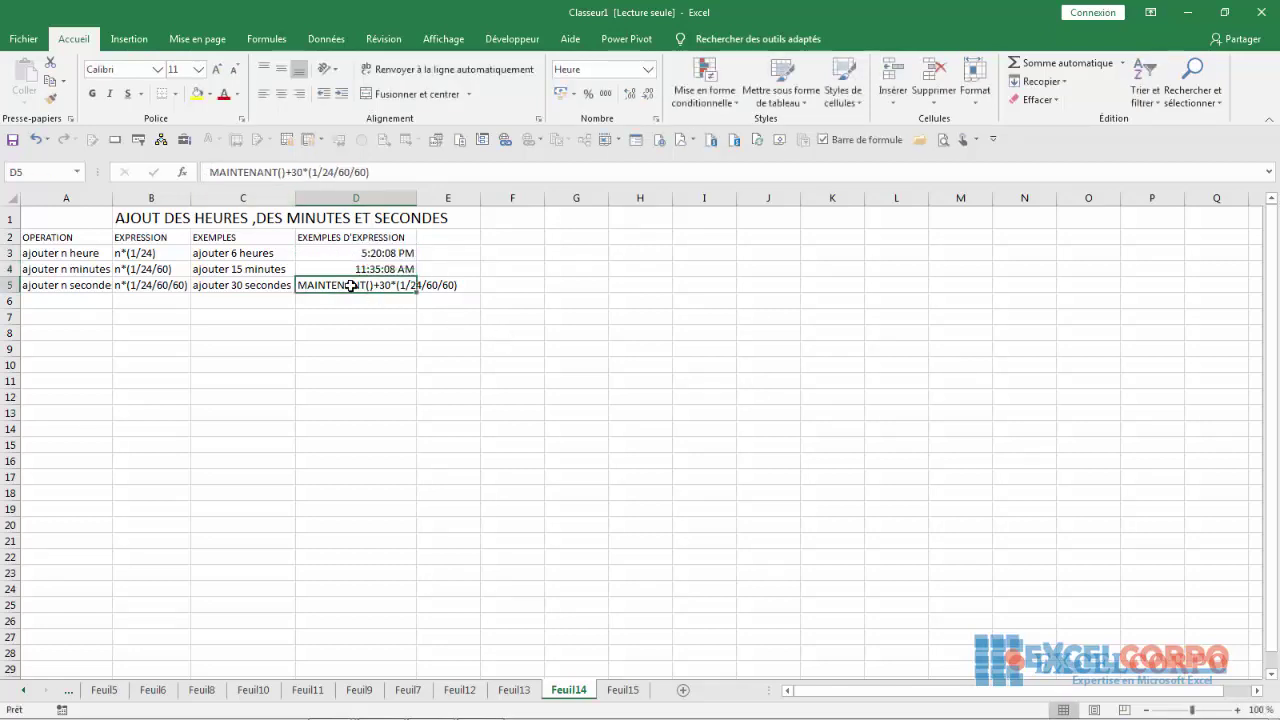
# Step: Turn the text in cell D5 into the formula =MAINTENANT()+30*(1/24/60/60)
pyautogui.click(209, 173)
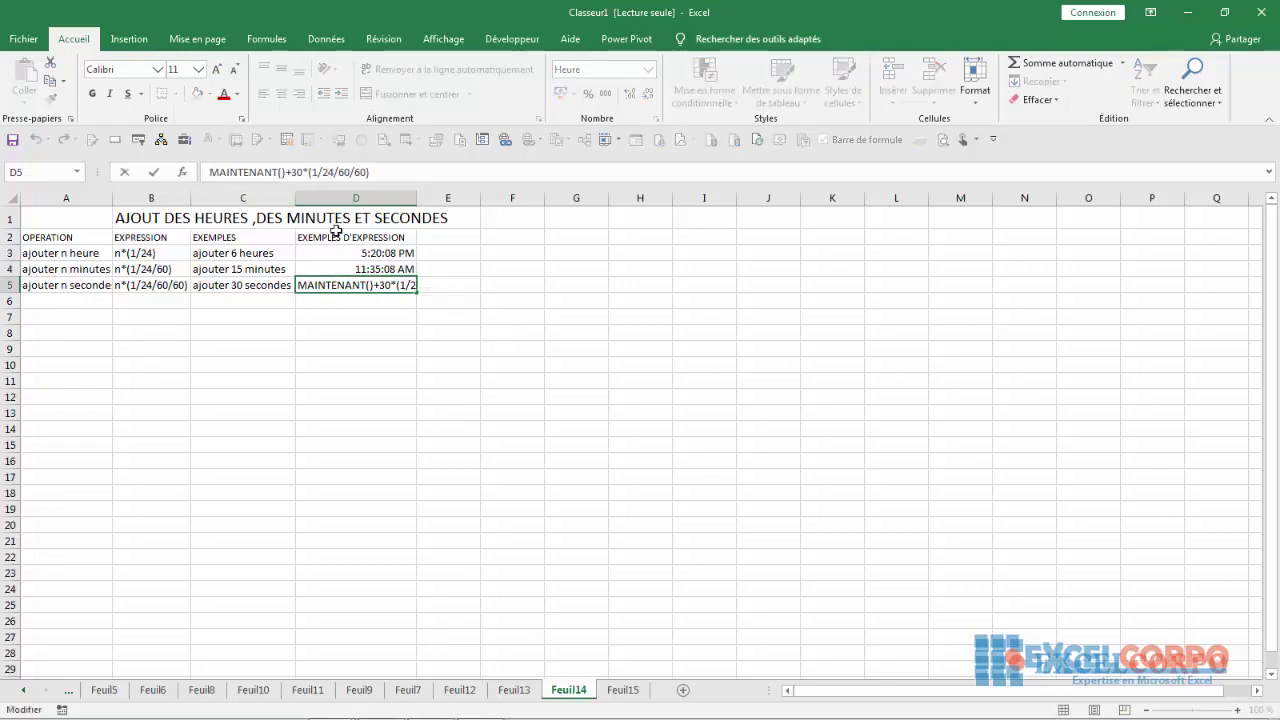
pyautogui.write('=')
pyautogui.press('Return')
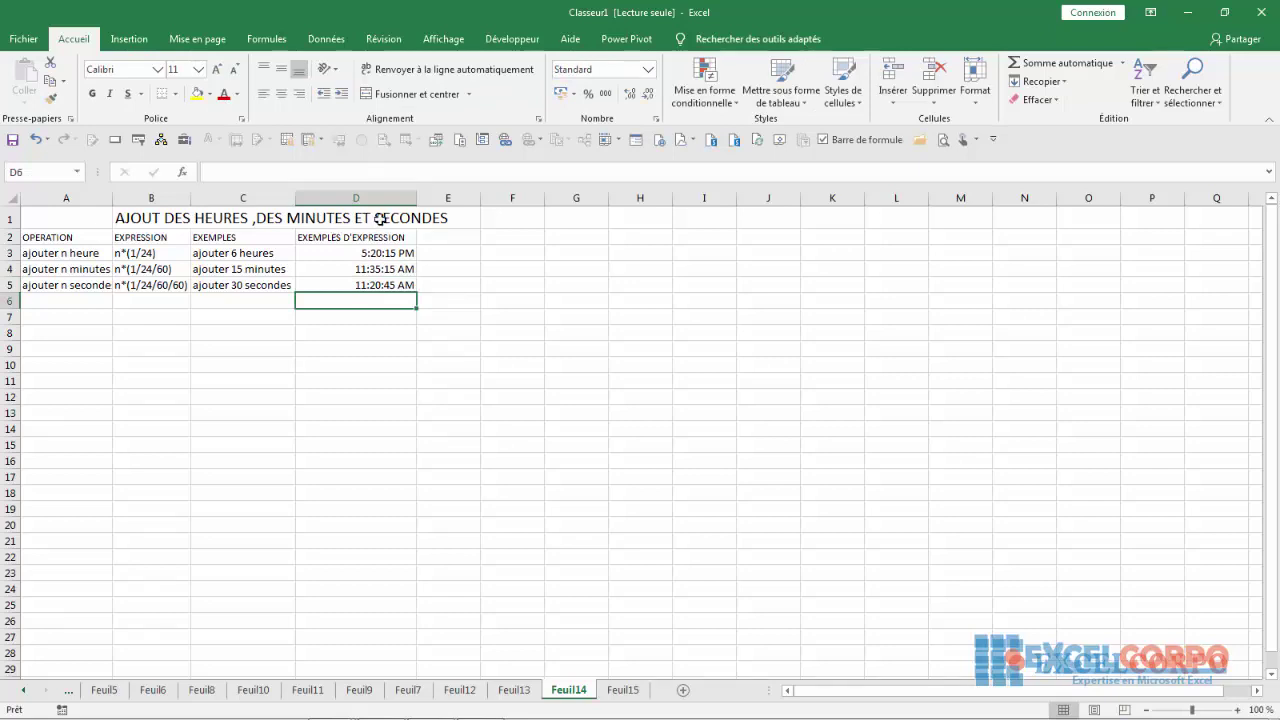
# Step: Review the formulas in cells D3, D4 and D5 and the Heure number format of D5, dismissing the Windows colour-scheme prompt
pyautogui.click(369, 255)
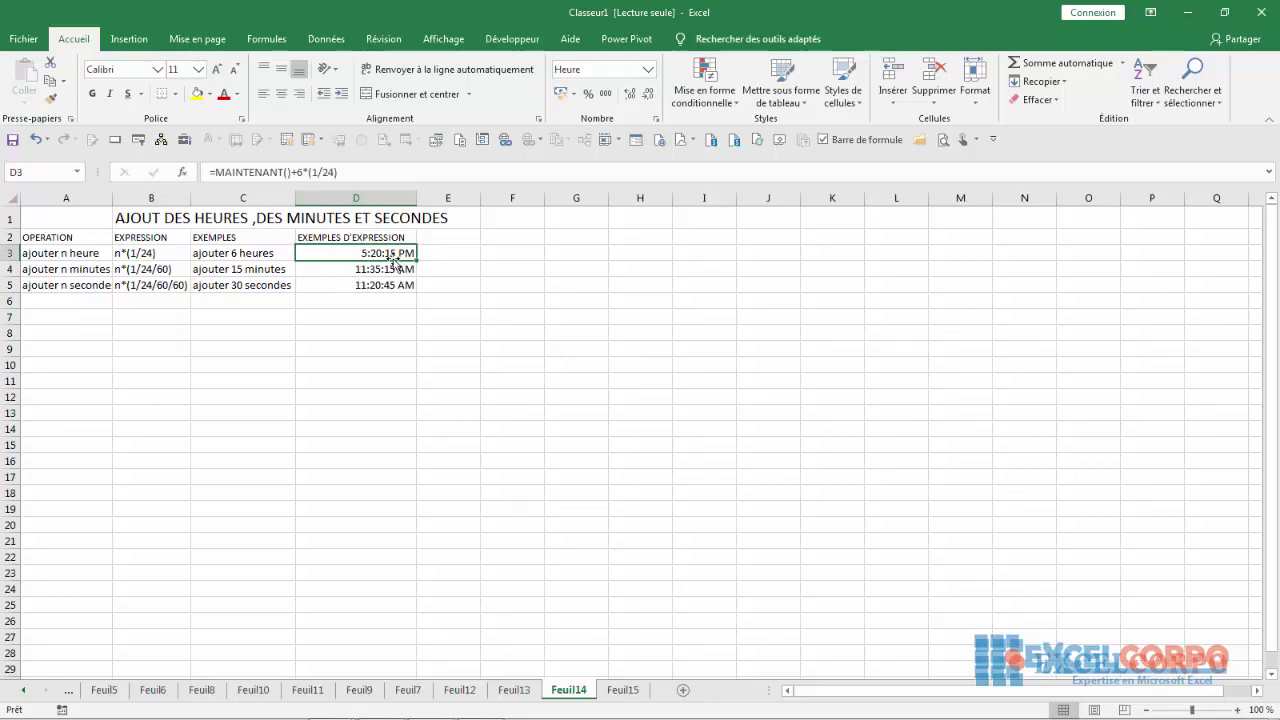
pyautogui.click(358, 271)
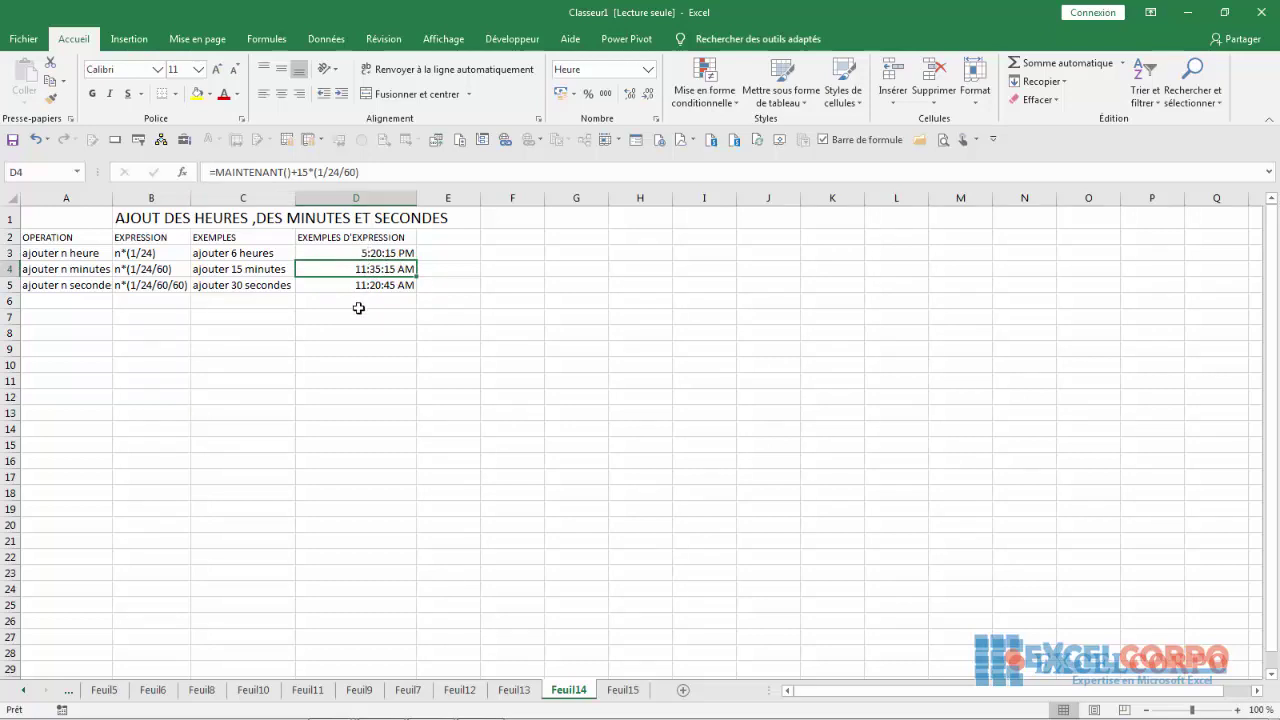
pyautogui.click(354, 285)
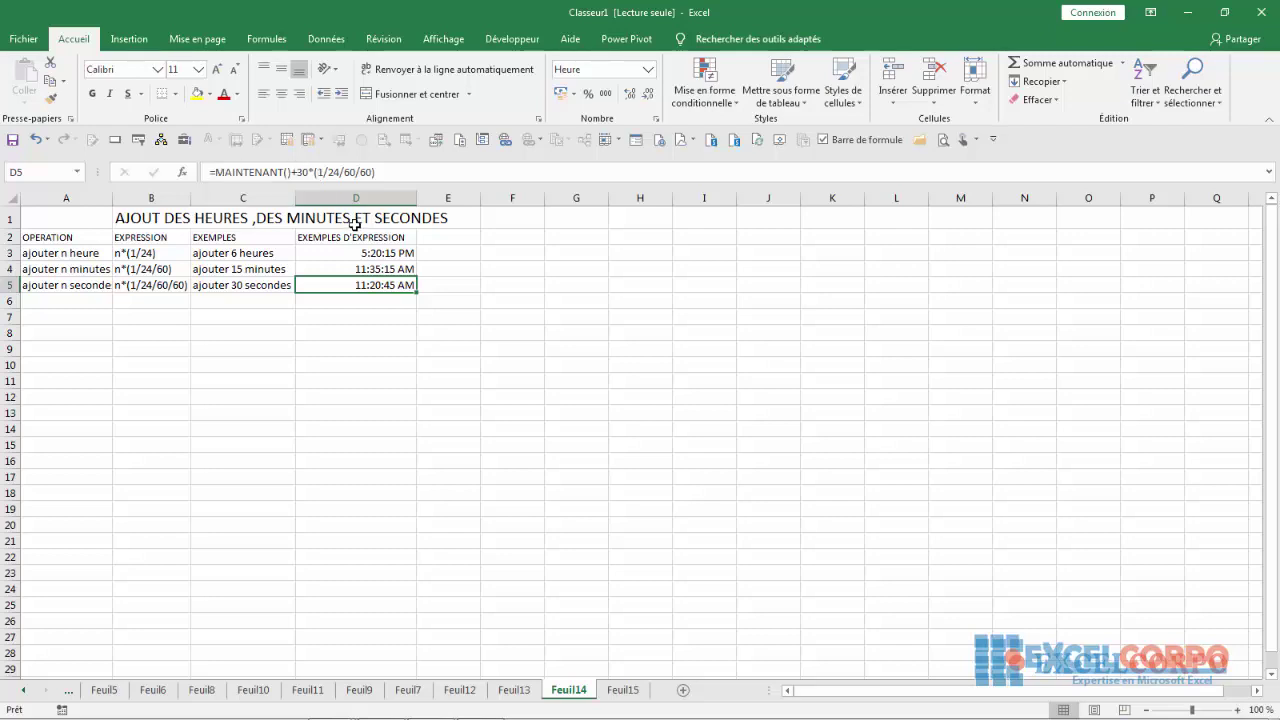
pyautogui.rightClick(354, 286)
pyautogui.click(414, 558)
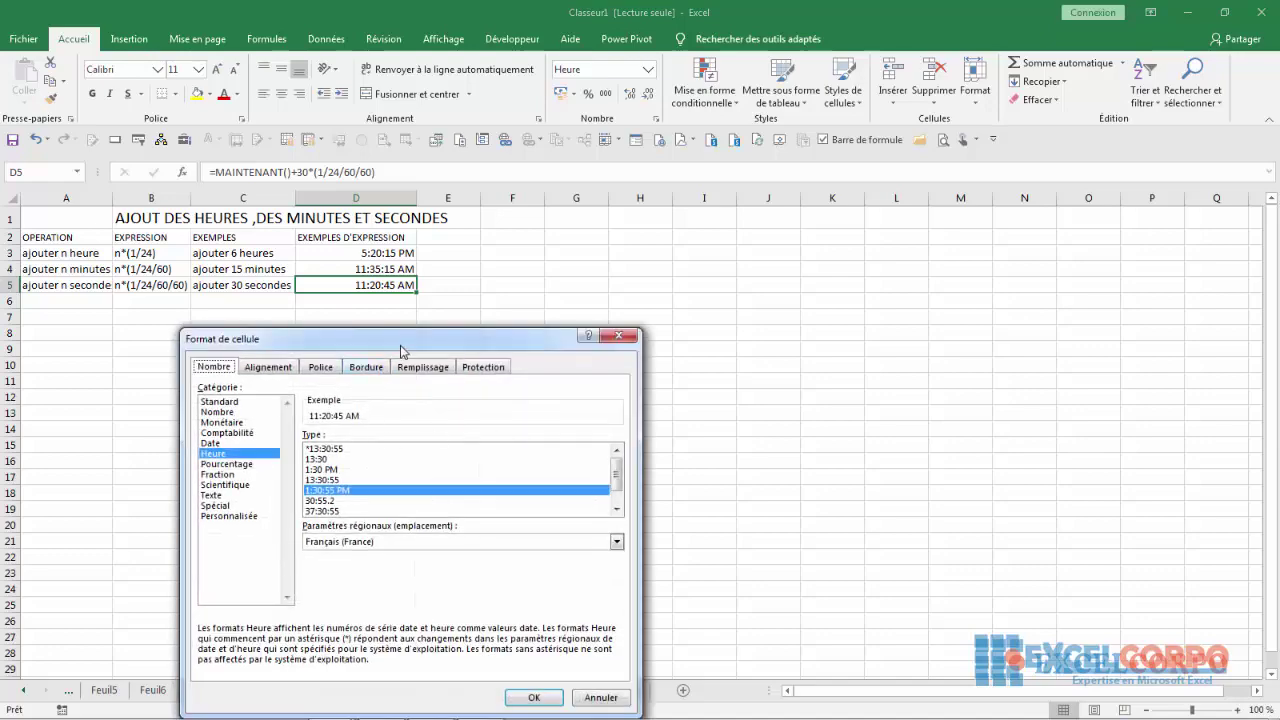
pyautogui.moveTo(400, 347); pyautogui.dragTo(640, 205)
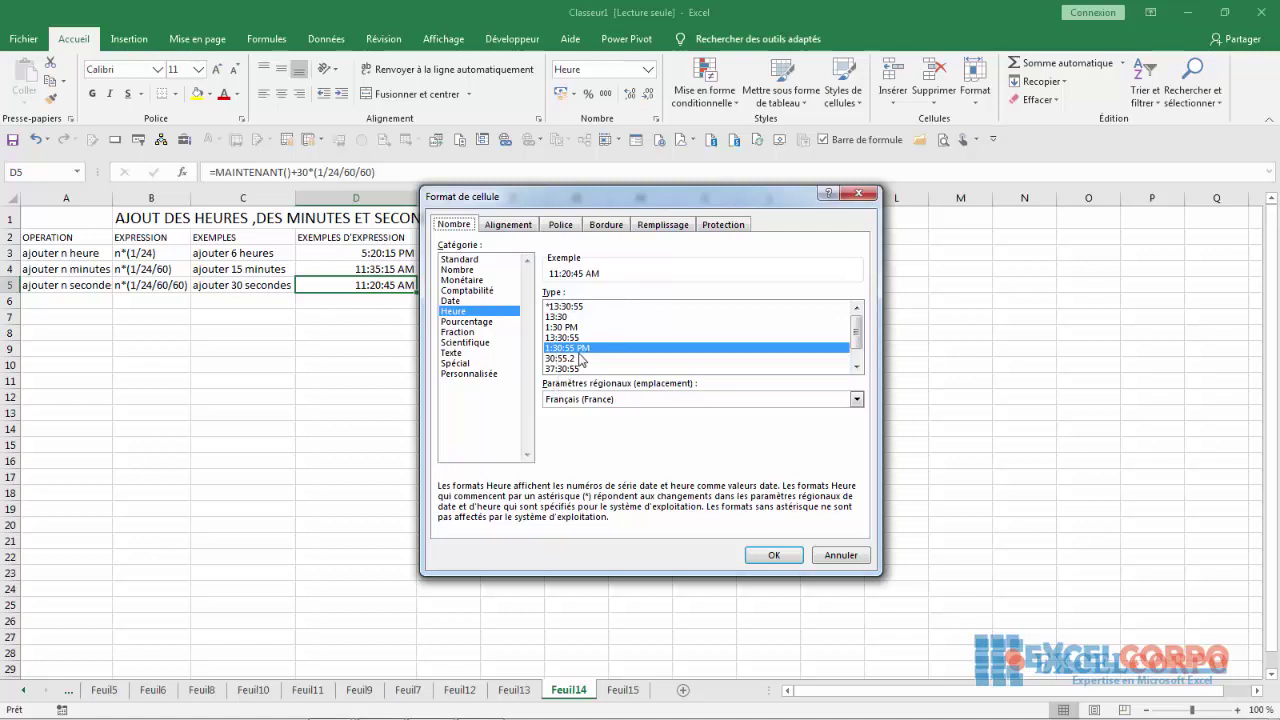
pyautogui.click(776, 556)
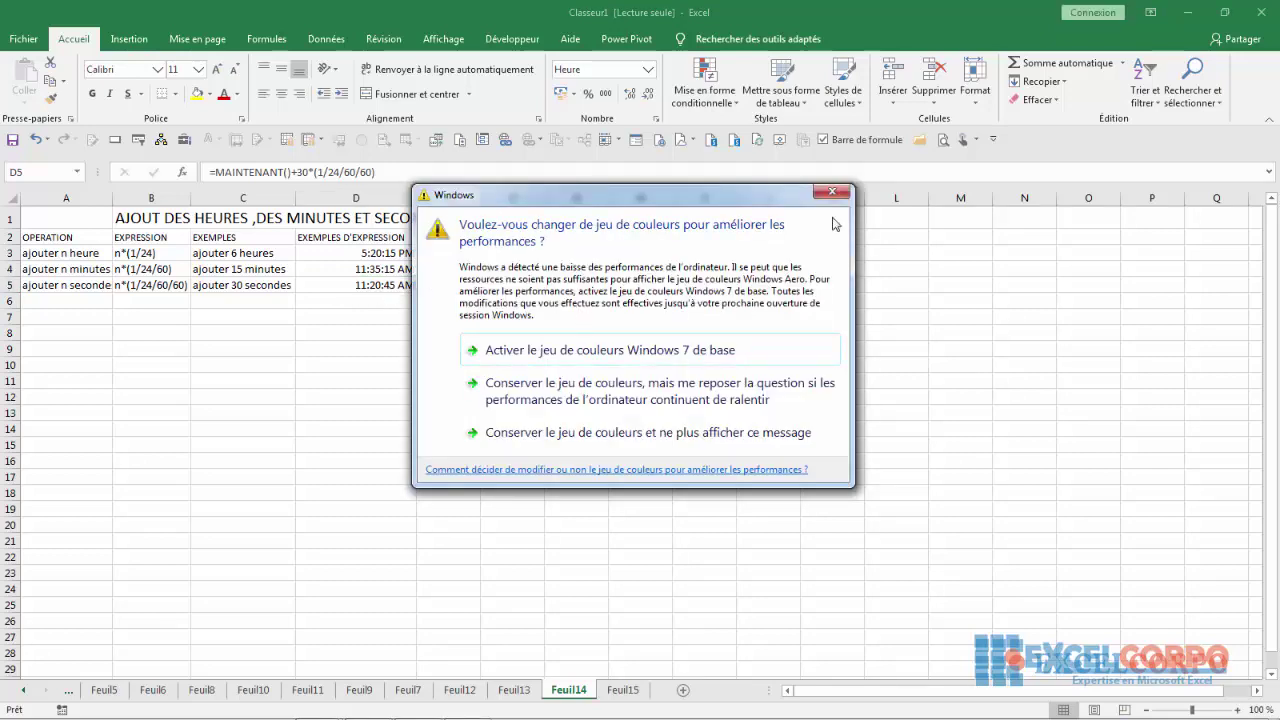
pyautogui.click(830, 193)
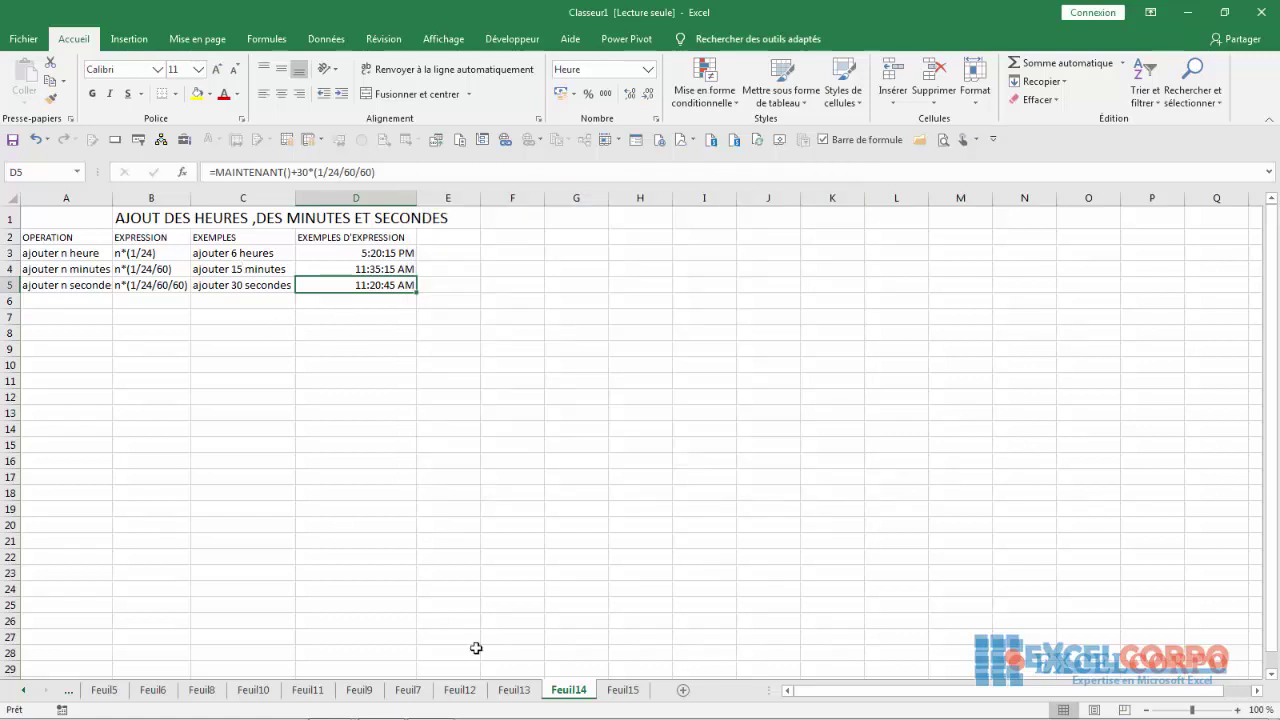
# Step: Open sheet Feuil15 and examine the end and start times in the "Calculer la différence entre deux heure" table
pyautogui.click(620, 690)
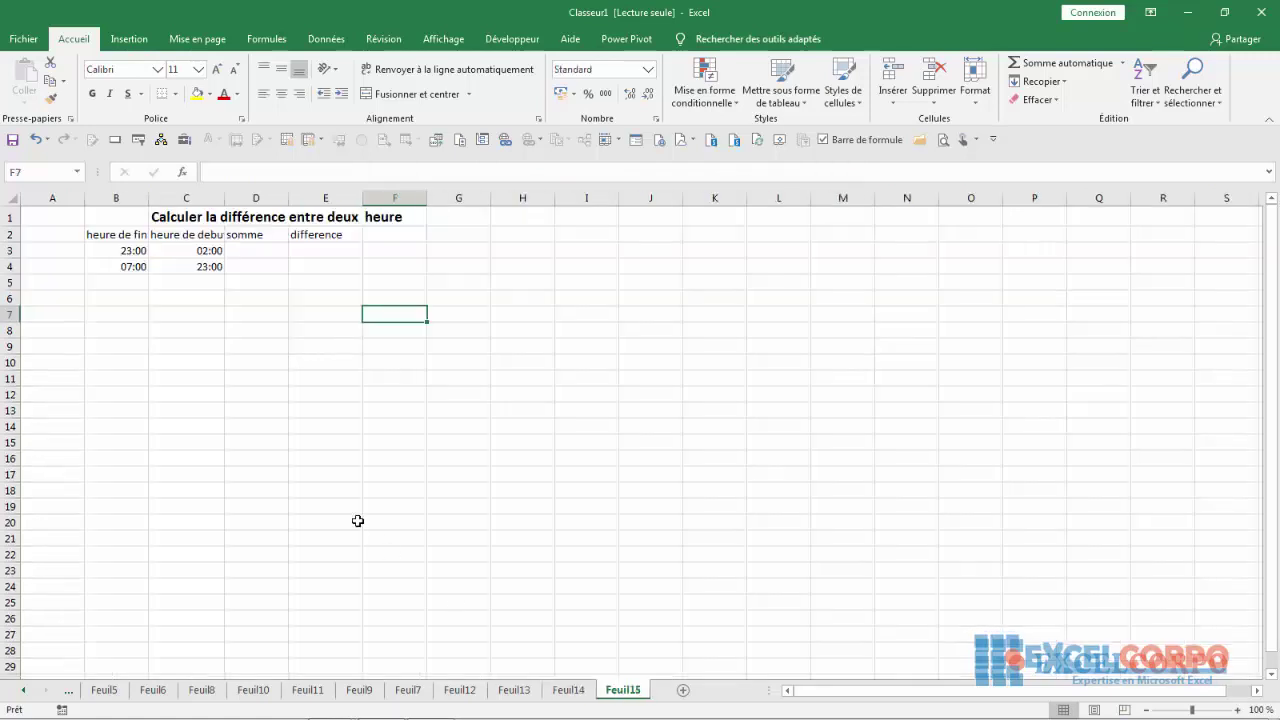
pyautogui.click(142, 250)
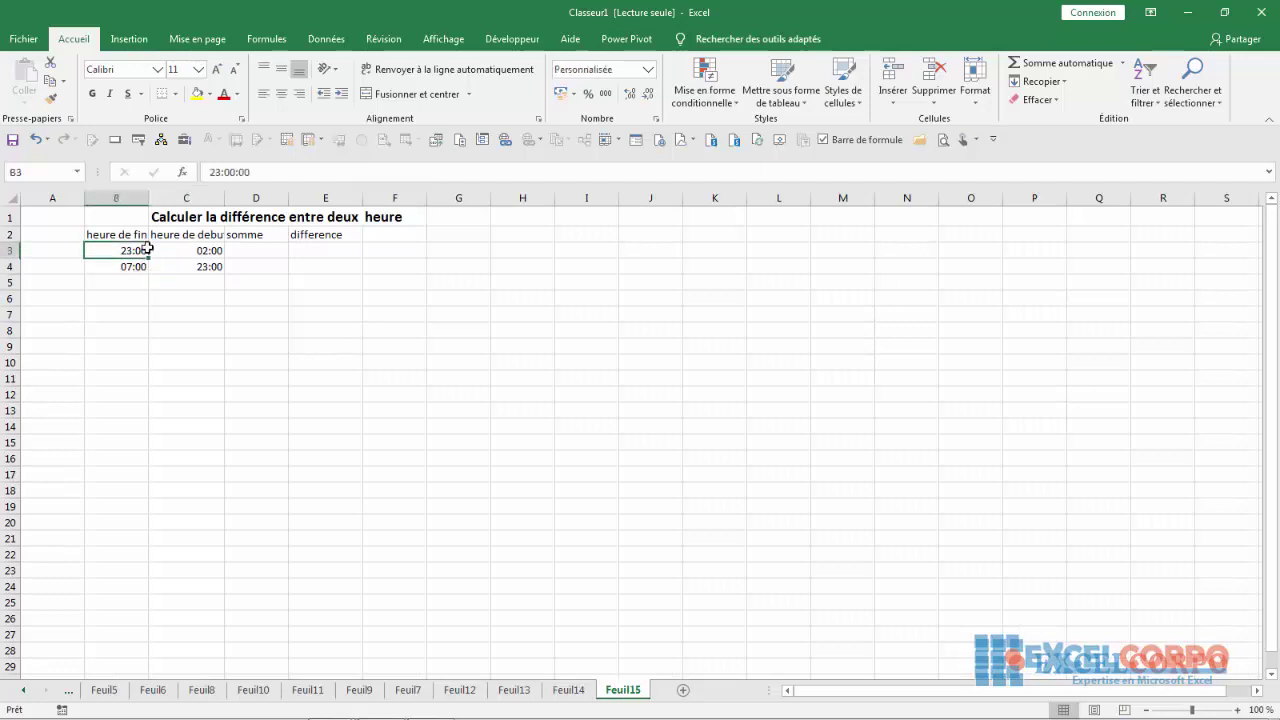
pyautogui.click(182, 245)
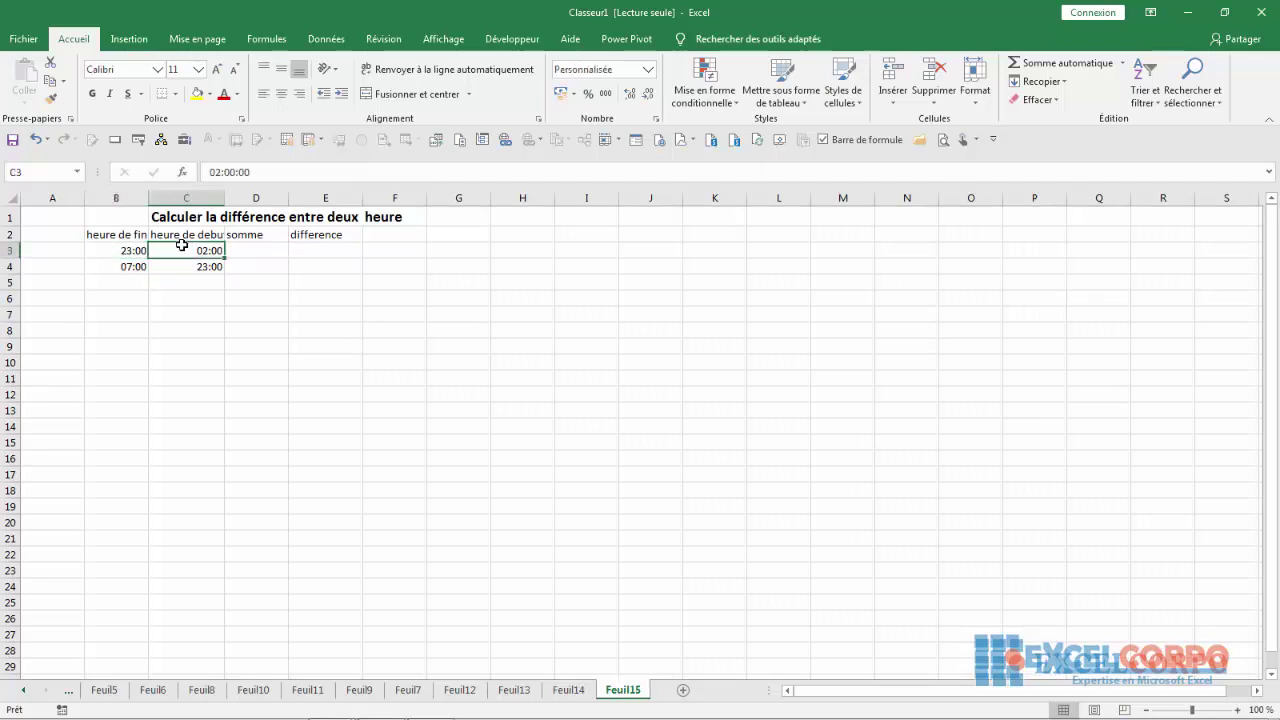
pyautogui.click(192, 267)
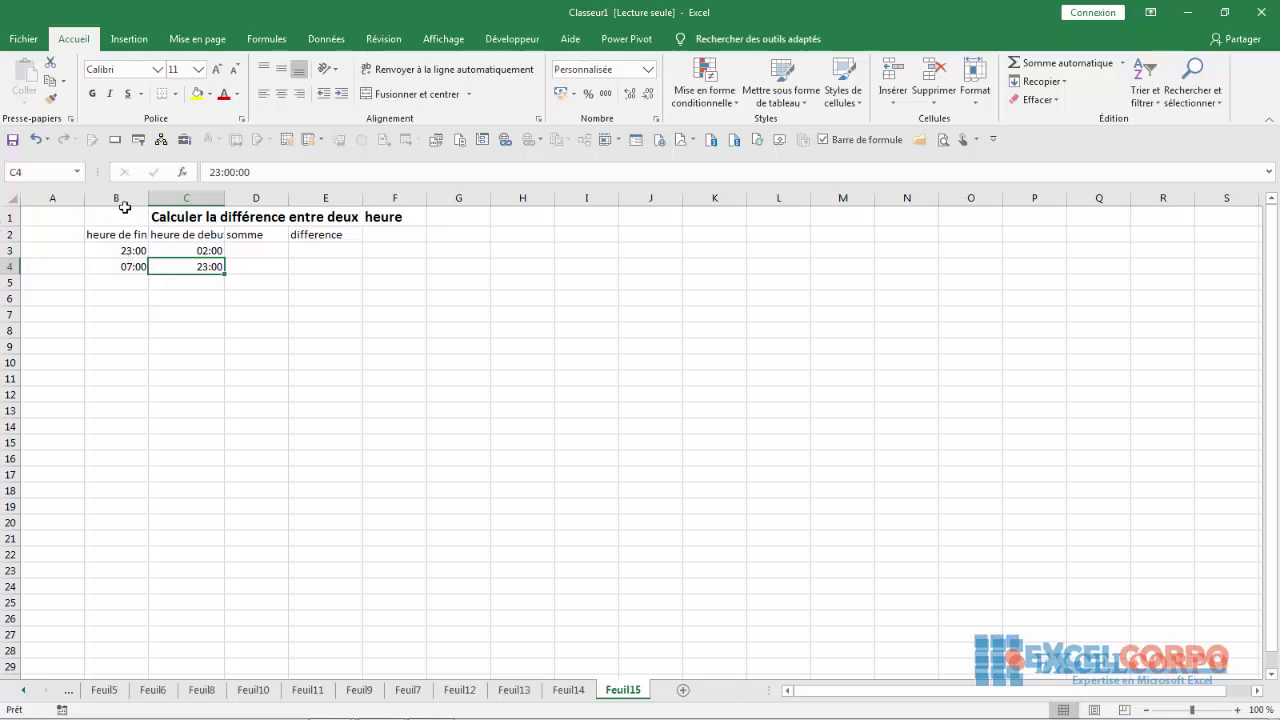
# Step: Widen column C to fit the "heure de debut" heading
pyautogui.moveTo(117, 199); pyautogui.dragTo(195, 200)
pyautogui.click(189, 199)
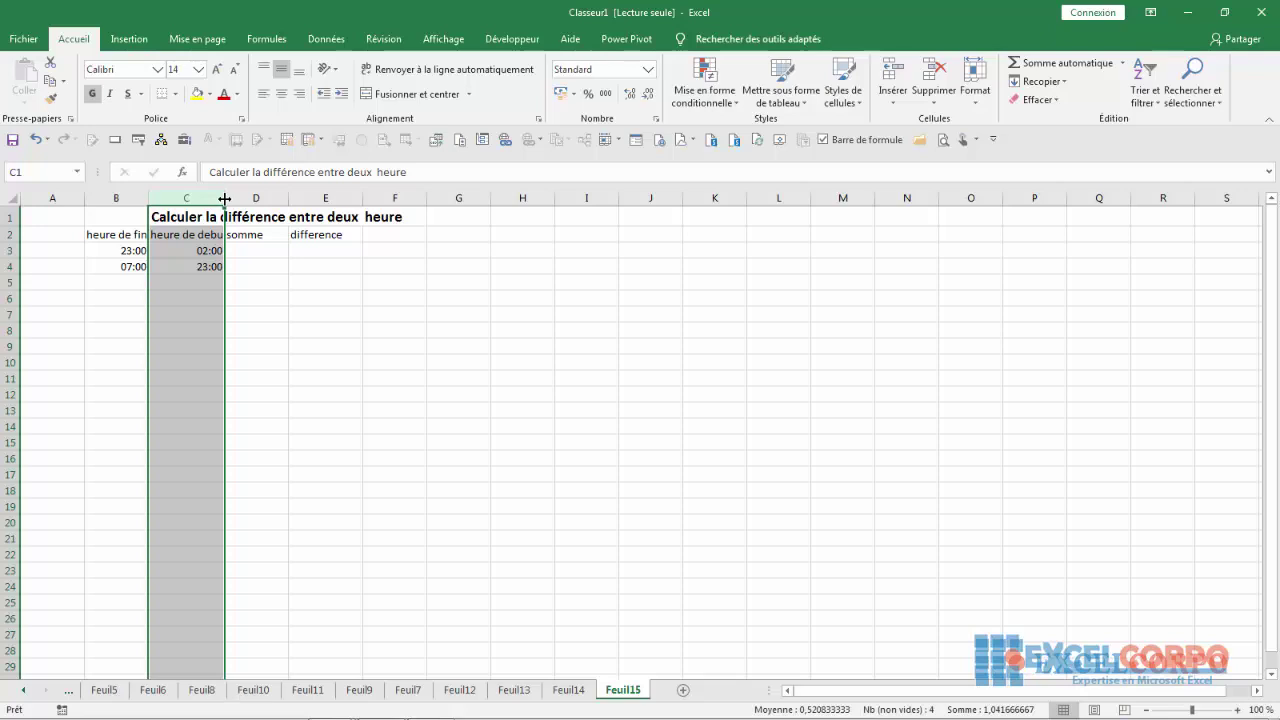
pyautogui.moveTo(227, 200); pyautogui.dragTo(266, 200)
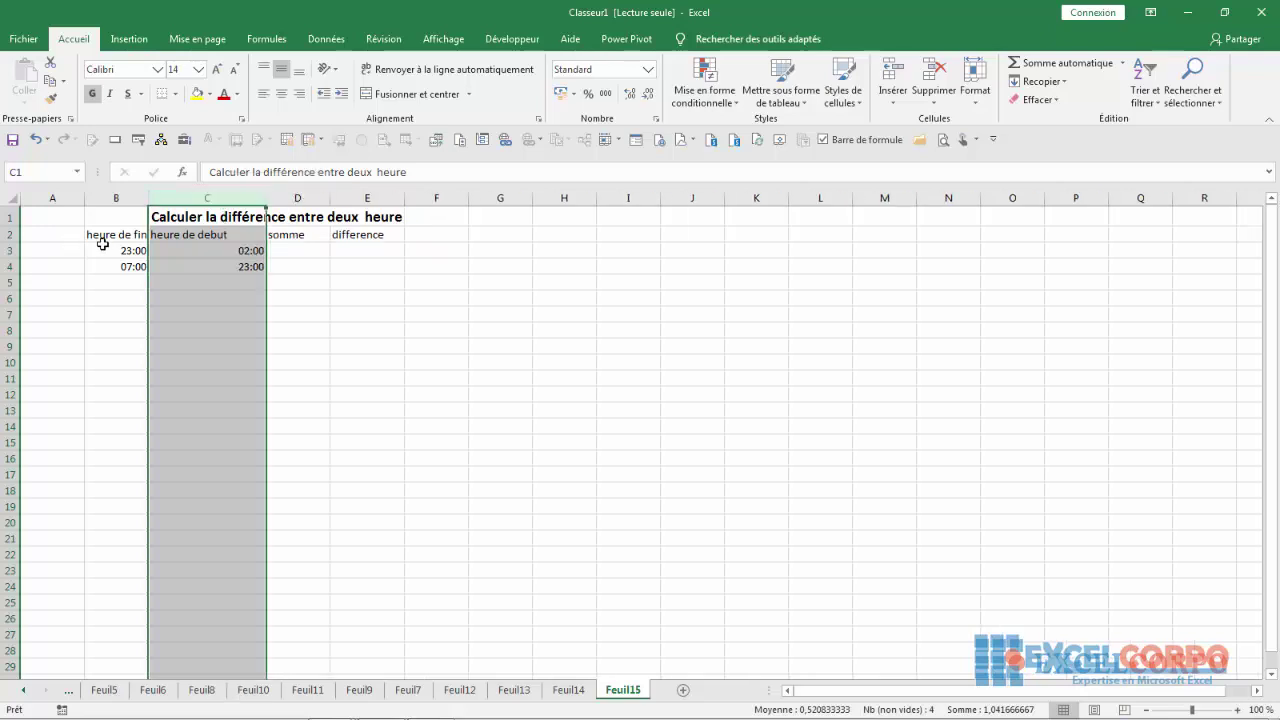
# Step: Try to calculate the sum of the times in cell D3 with the formula =B3+B4
pyautogui.click(104, 249)
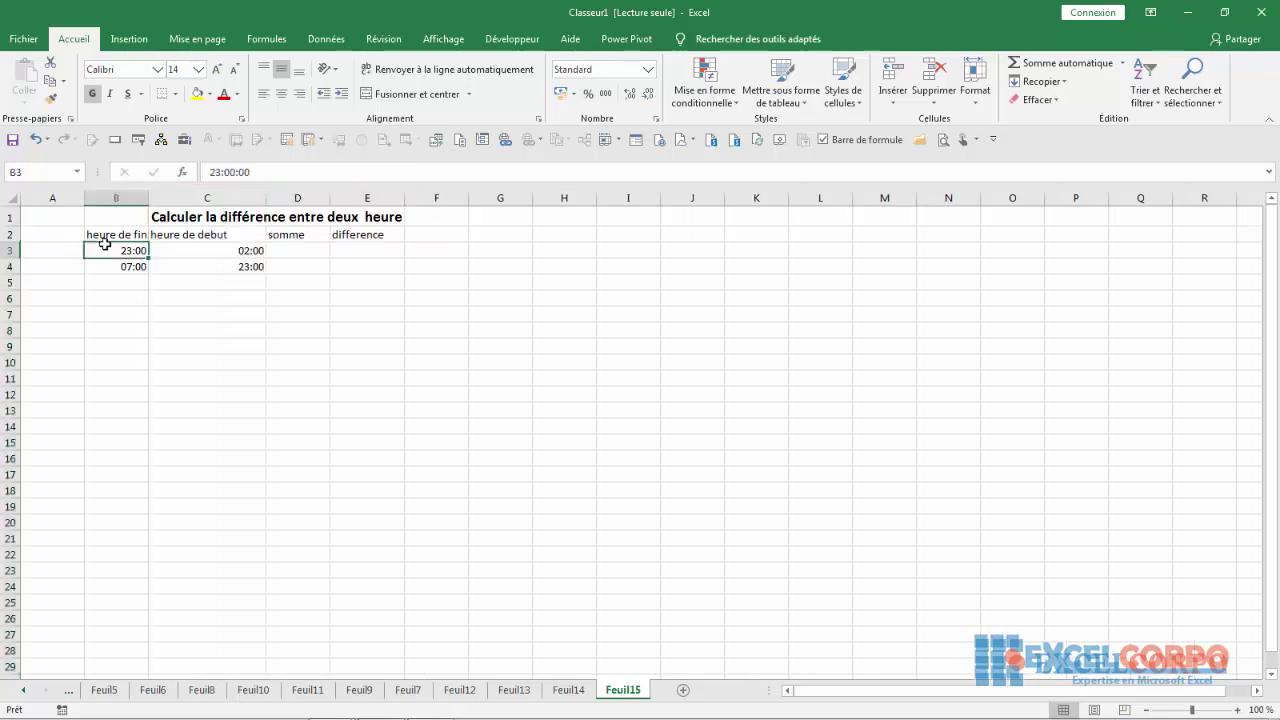
pyautogui.click(237, 253)
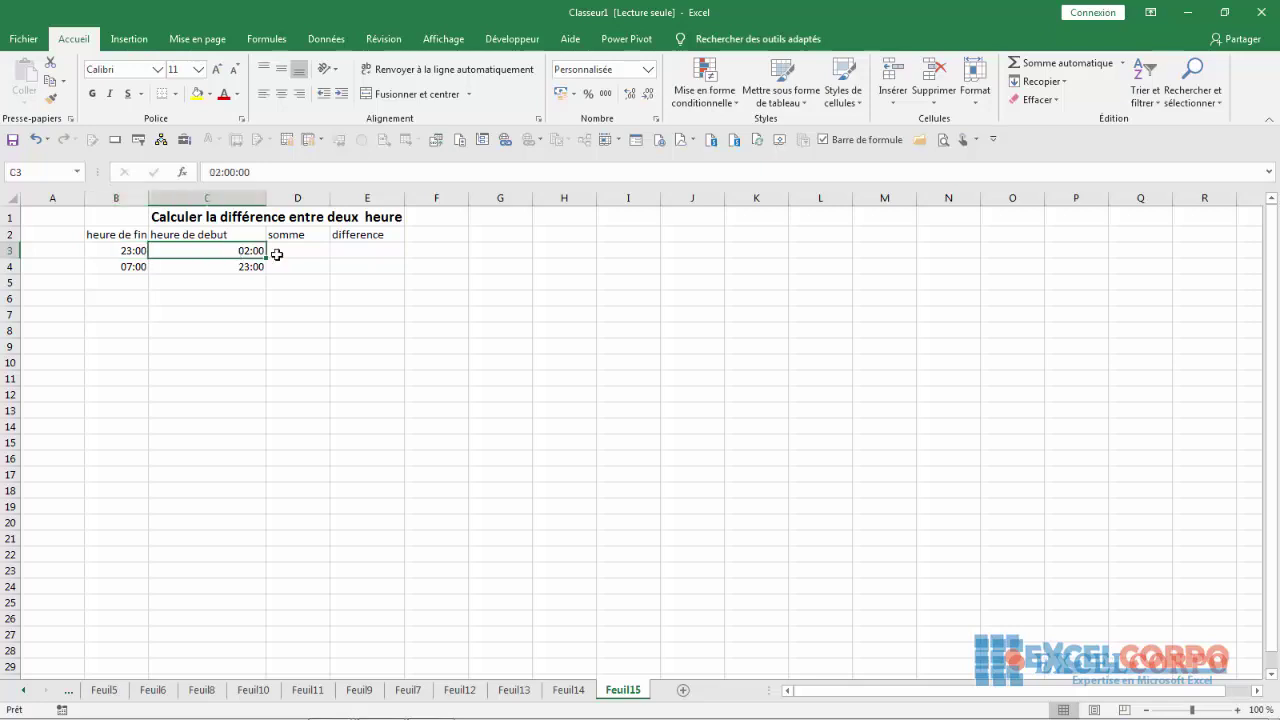
pyautogui.click(297, 250)
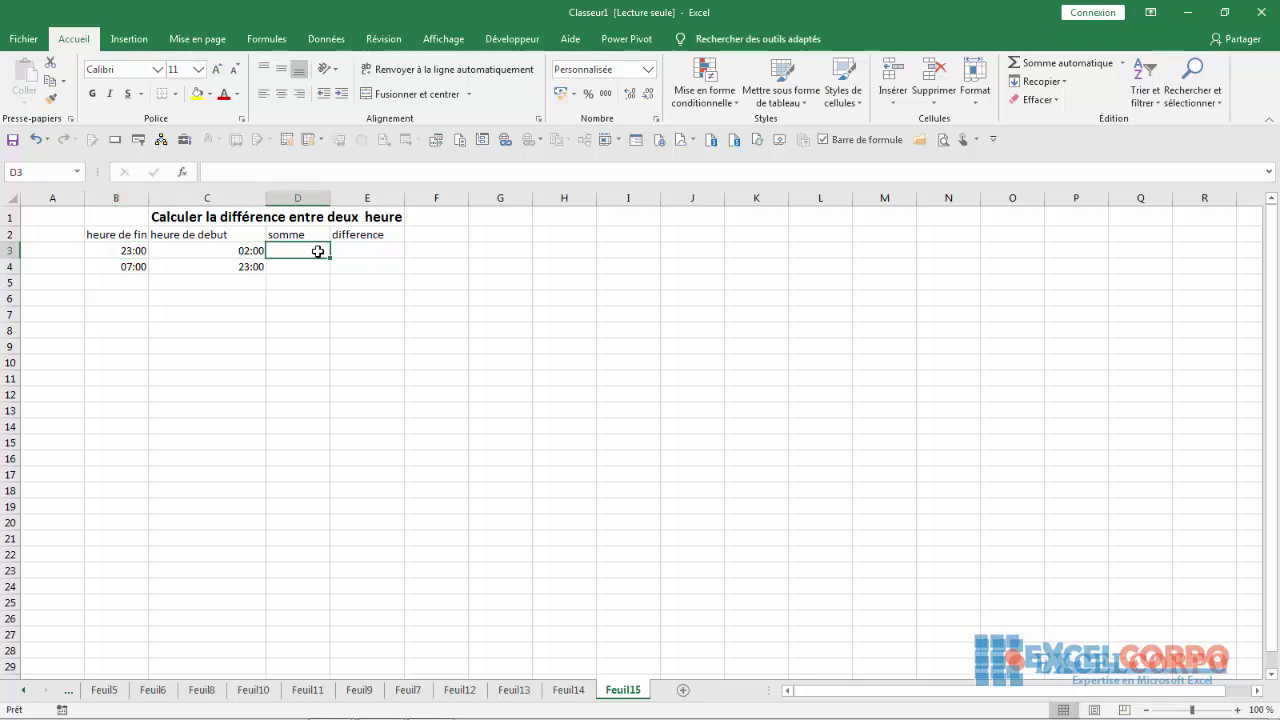
pyautogui.write('=')
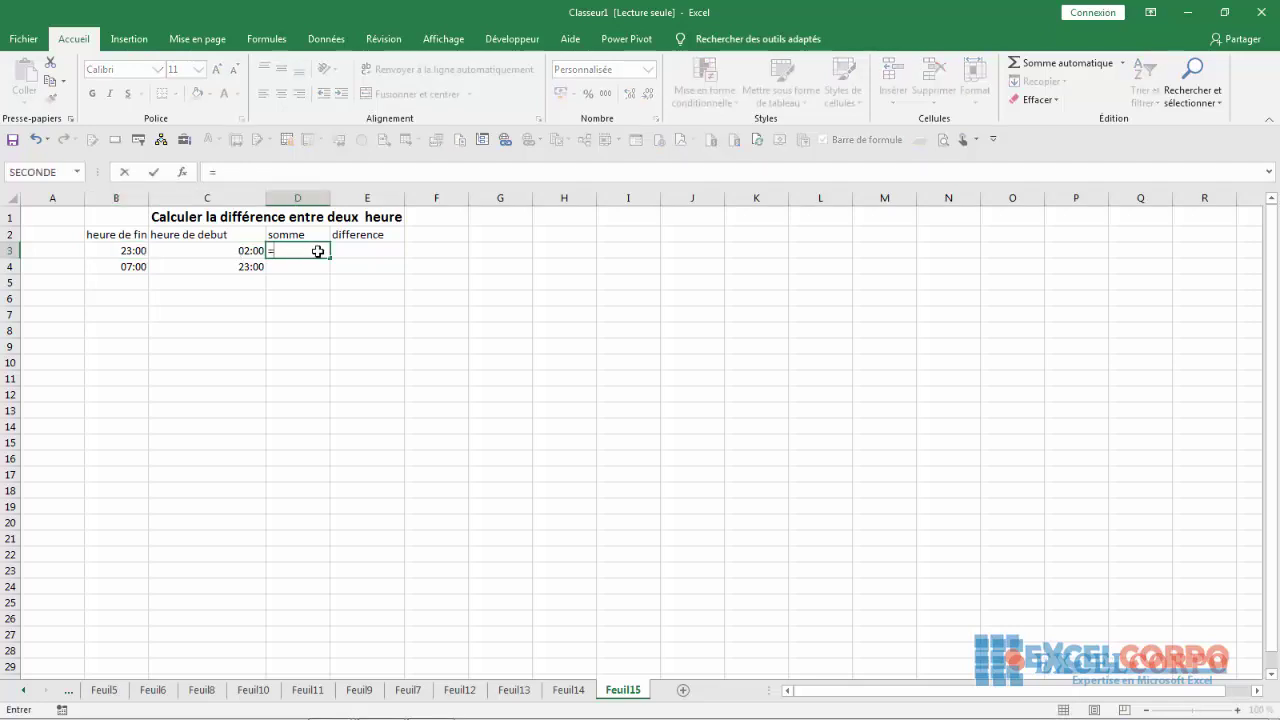
pyautogui.click(127, 250)
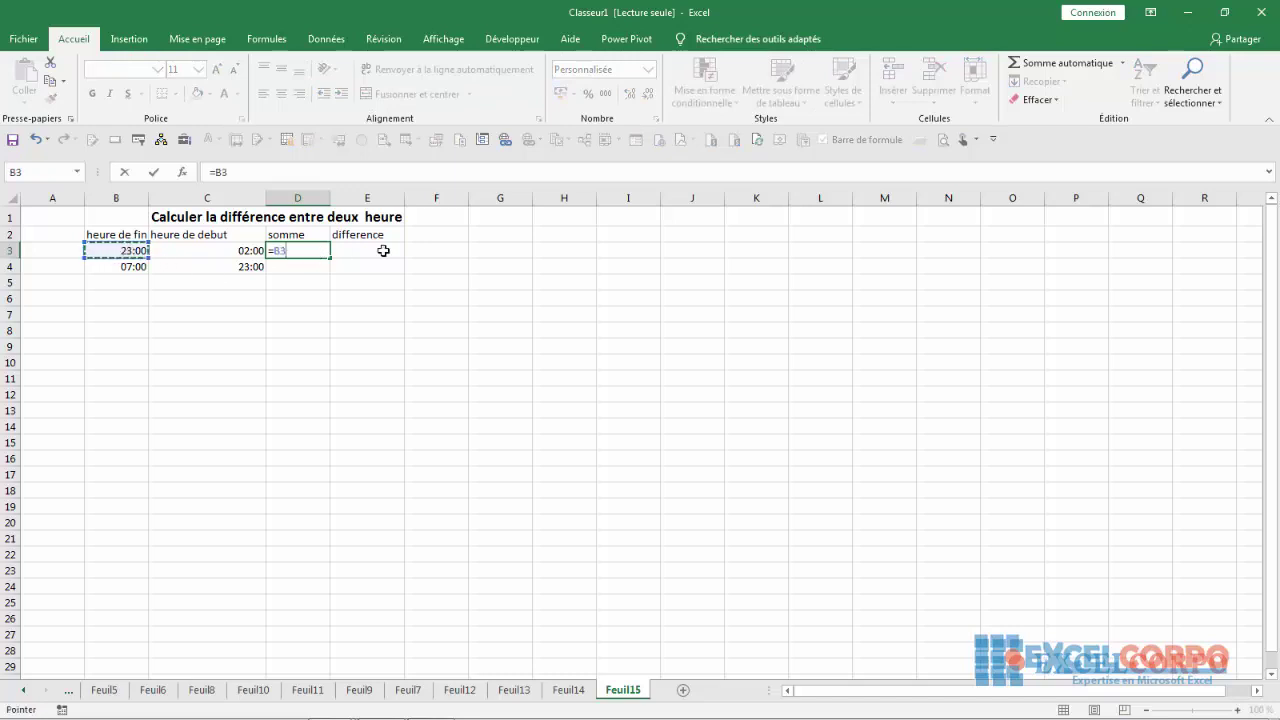
pyautogui.write('+')
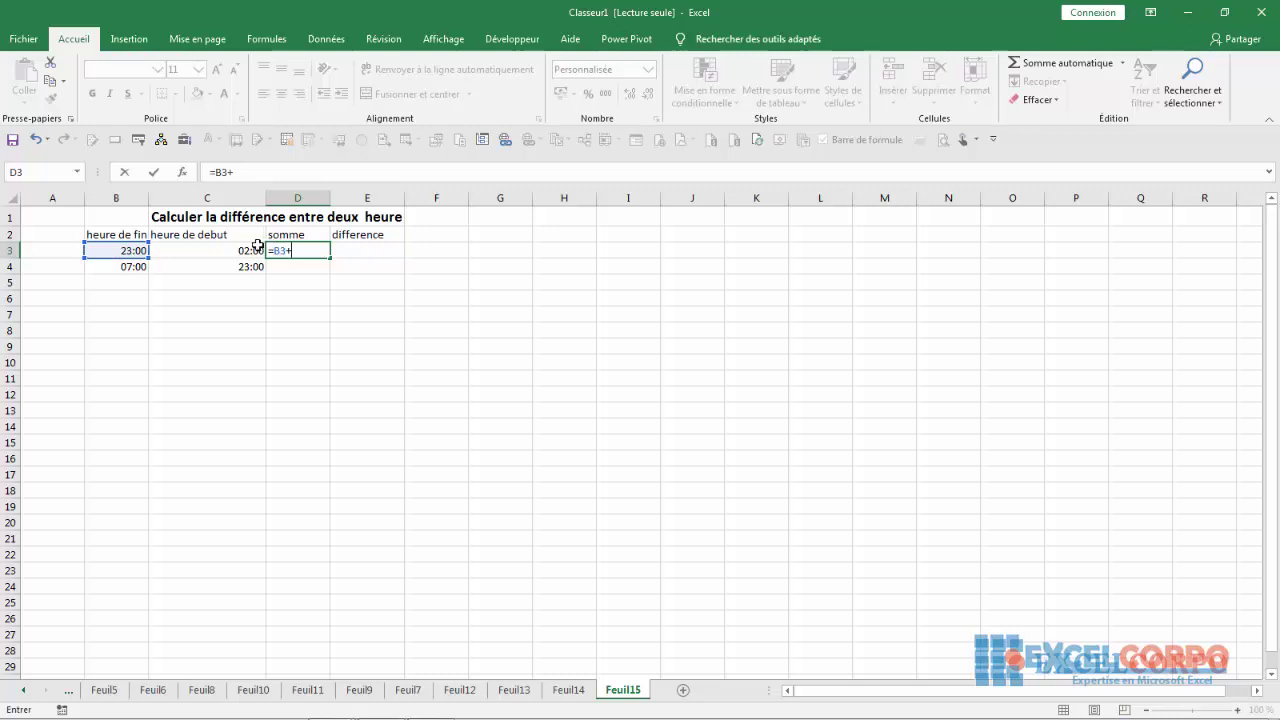
pyautogui.click(135, 264)
pyautogui.press('Return')
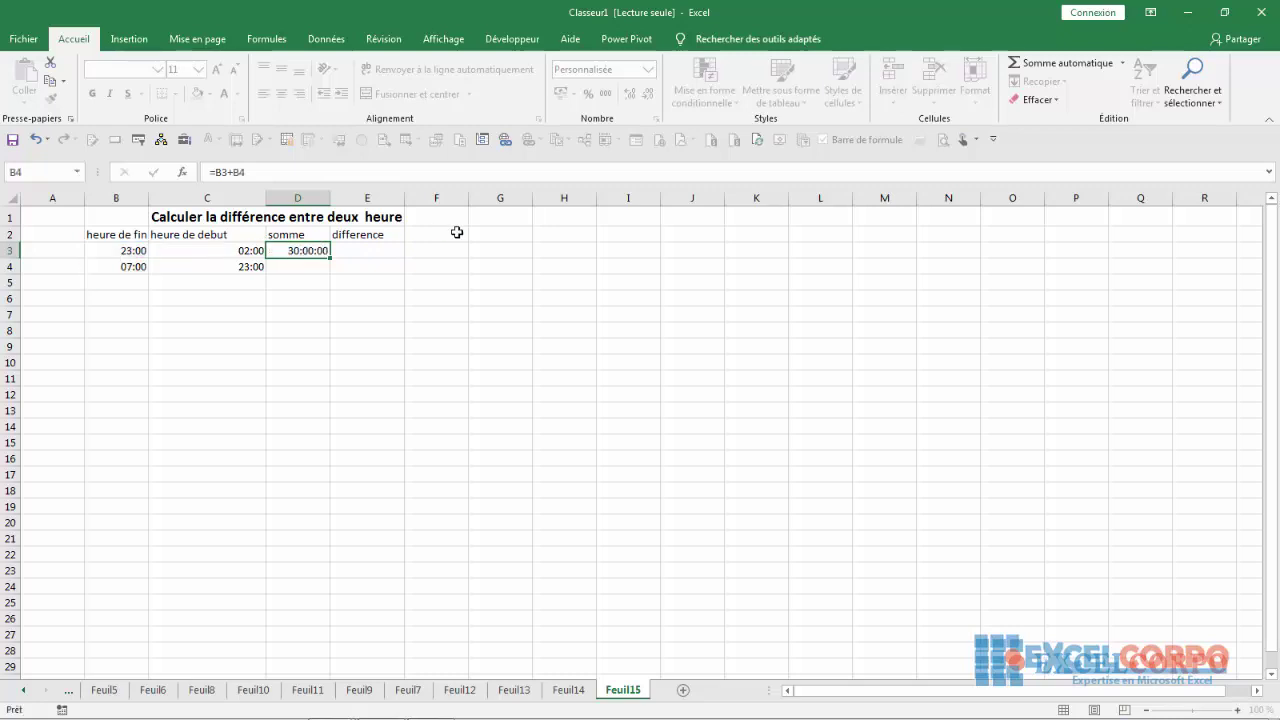
# Step: Clear the formula =B3+B4 from cell D3 in the somme column
pyautogui.click(292, 248)
pyautogui.press('BackSpace')
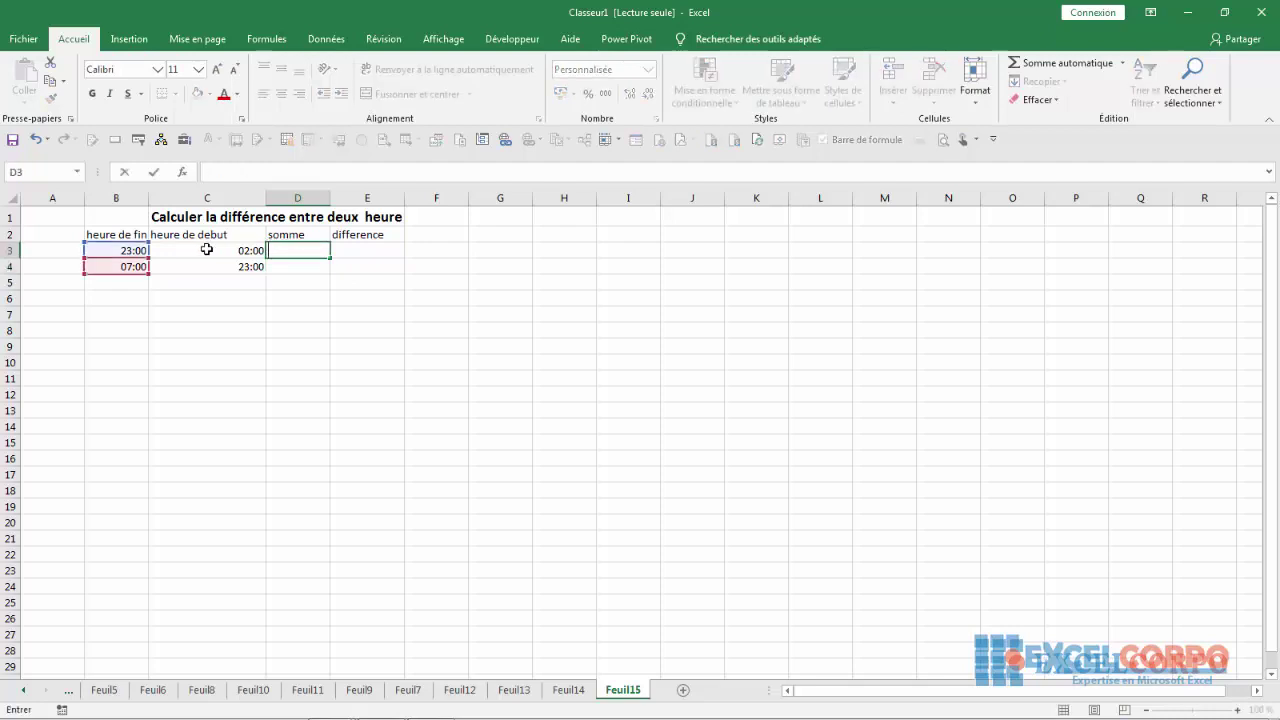
pyautogui.click(232, 250)
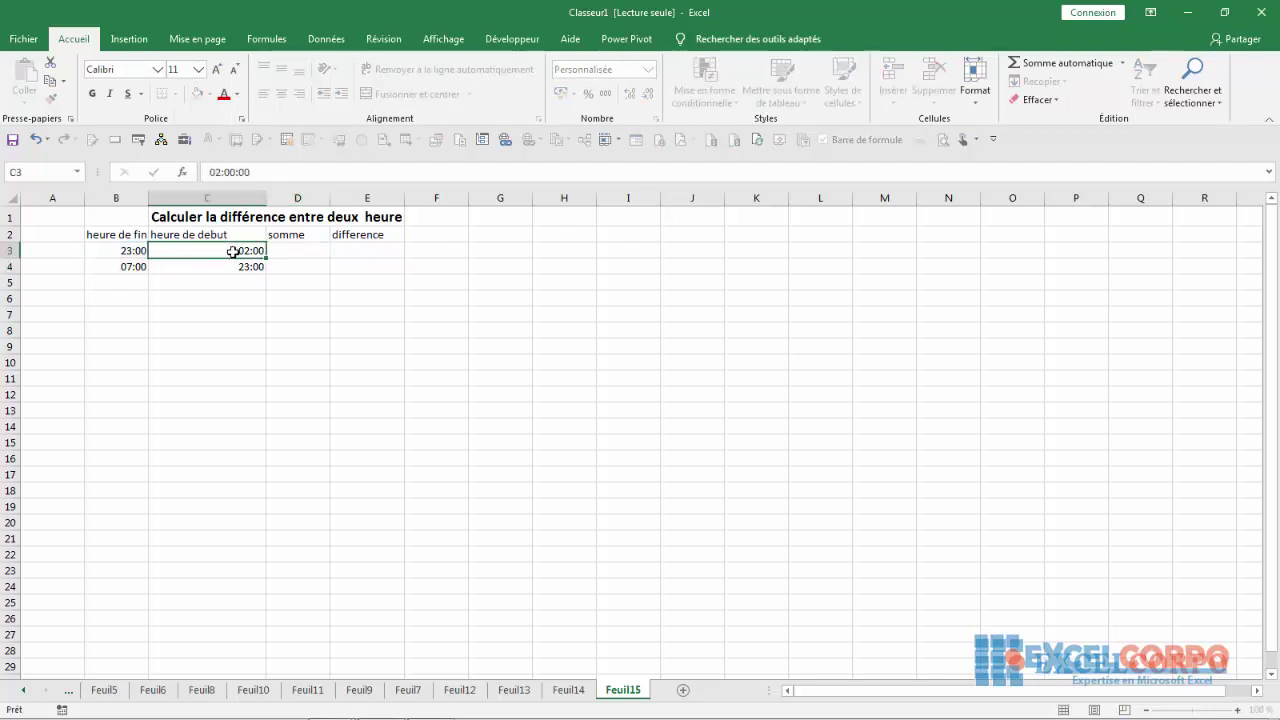
pyautogui.click(291, 251)
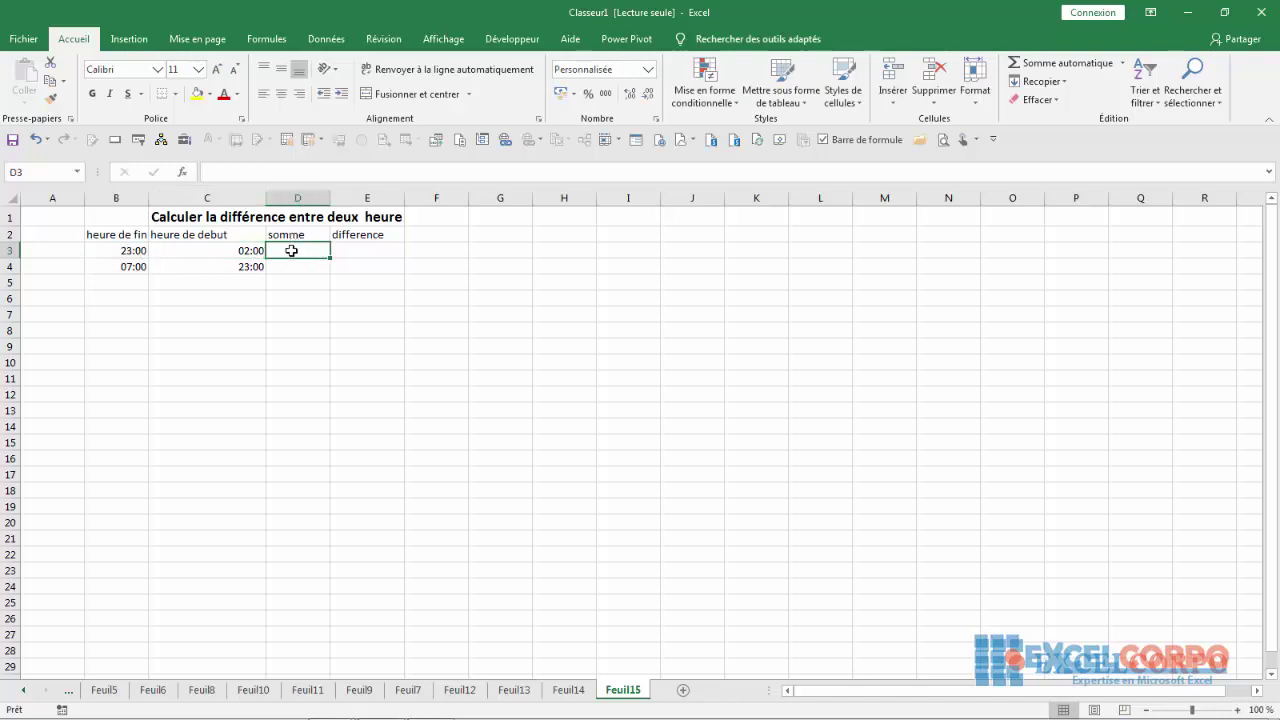
pyautogui.press('BackSpace')
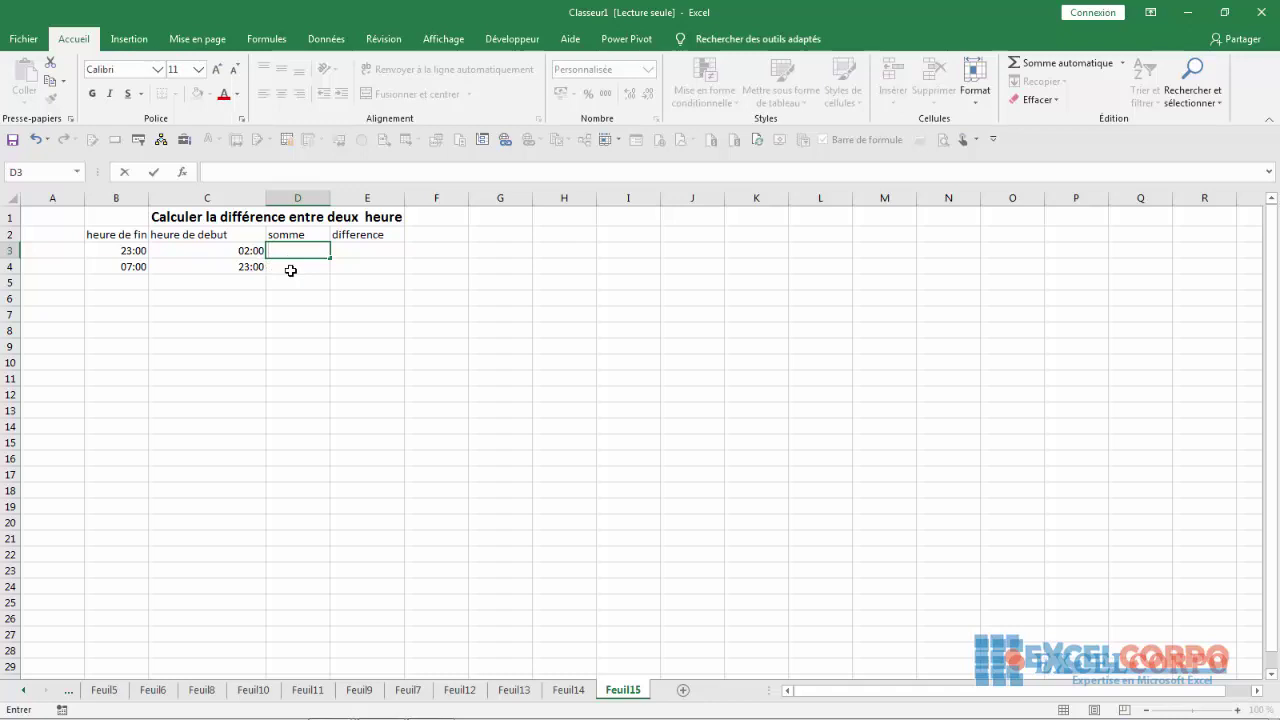
pyautogui.click(291, 271)
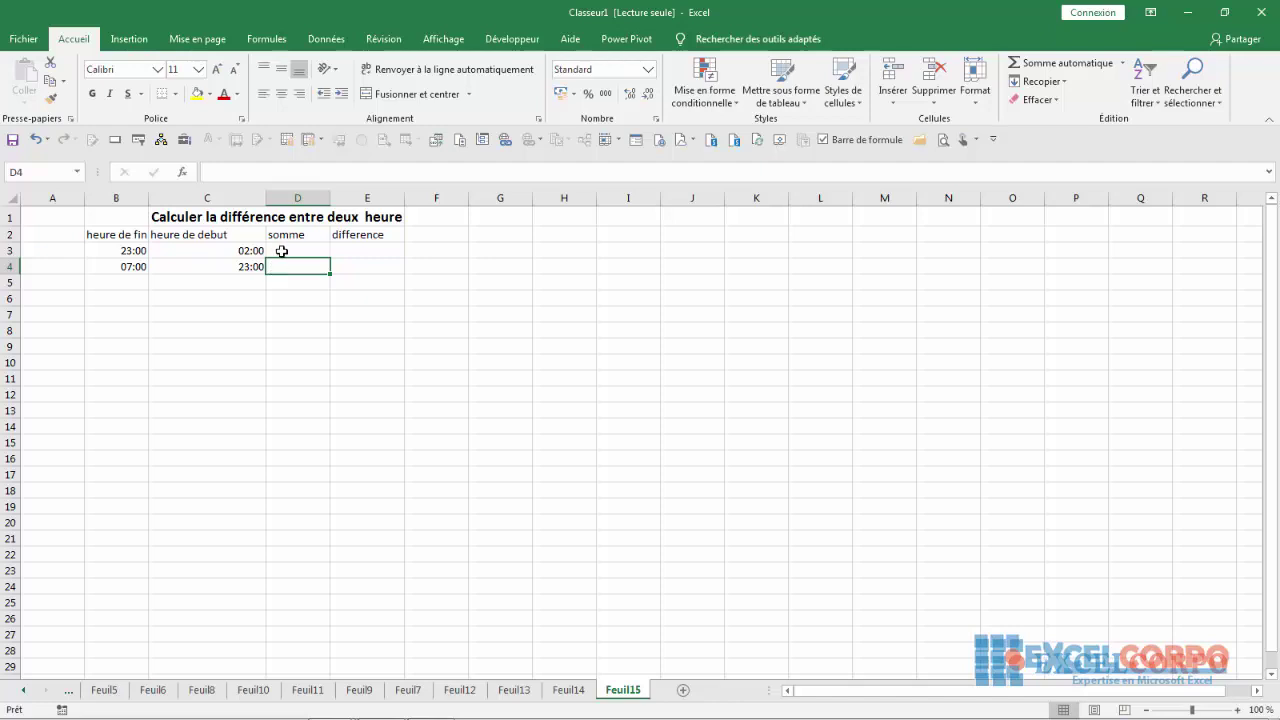
pyautogui.click(282, 251)
pyautogui.write('+')
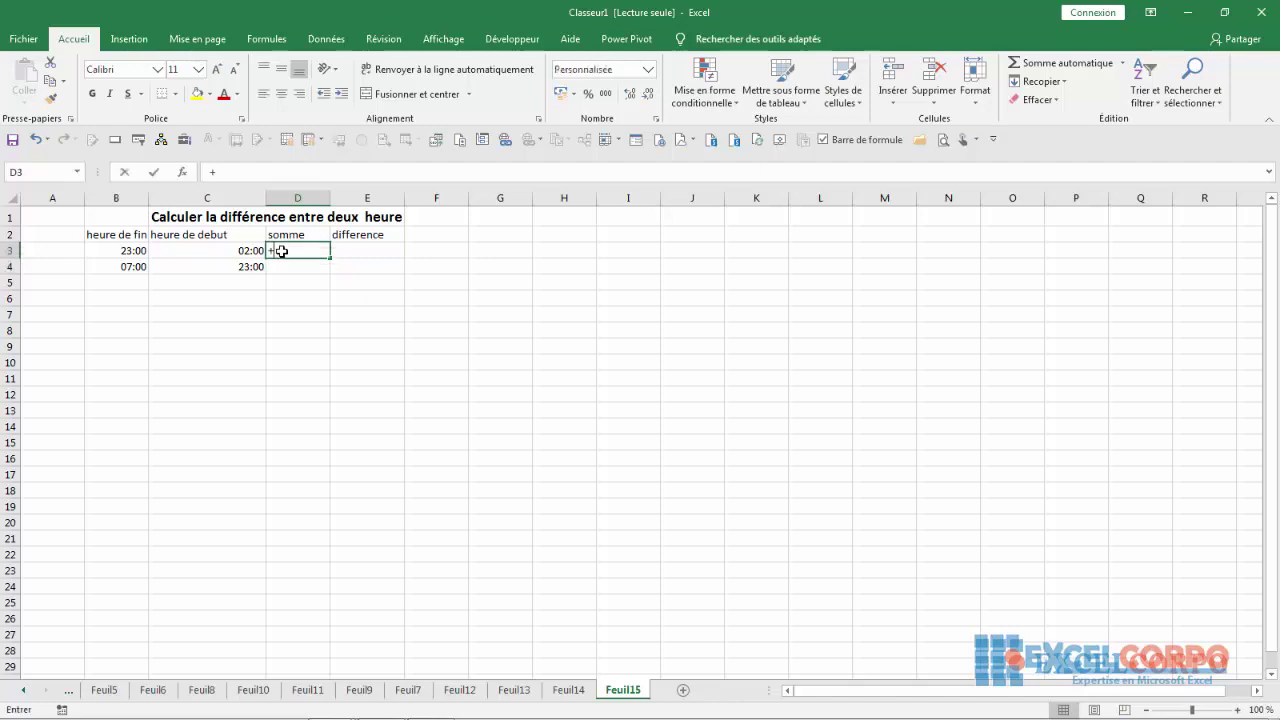
pyautogui.click(134, 251)
pyautogui.press('Escape')
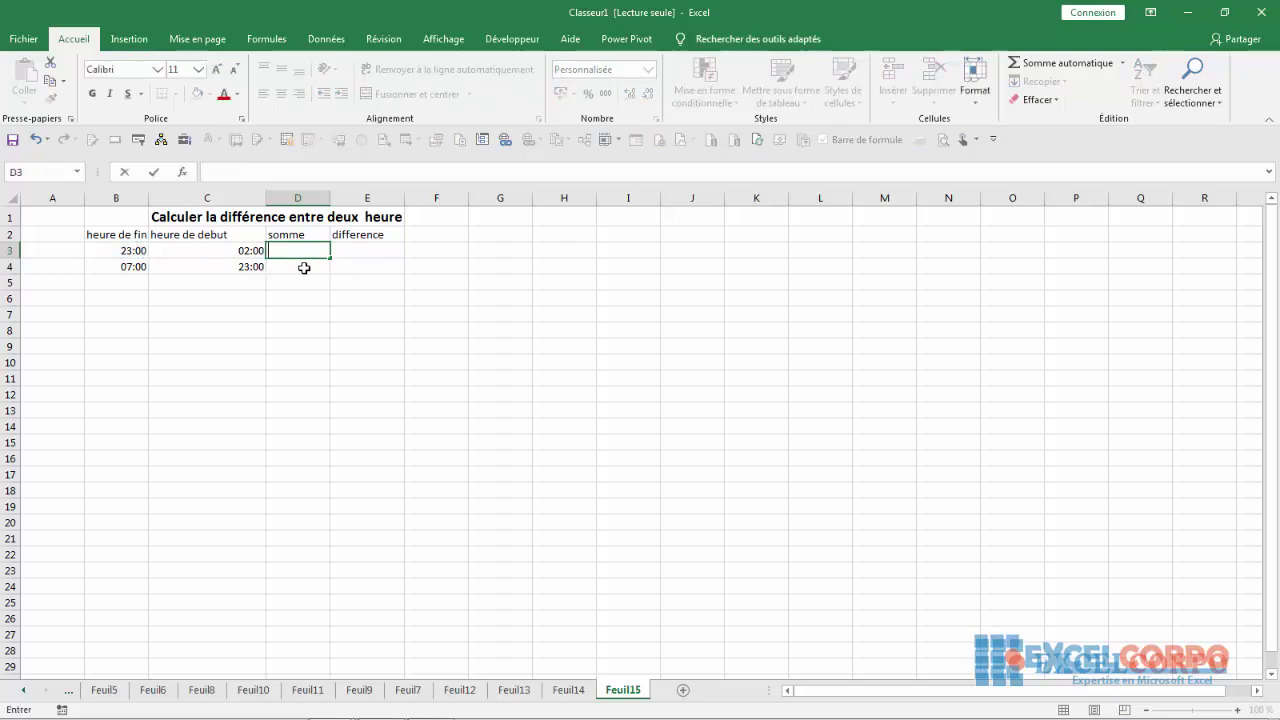
pyautogui.click(304, 266)
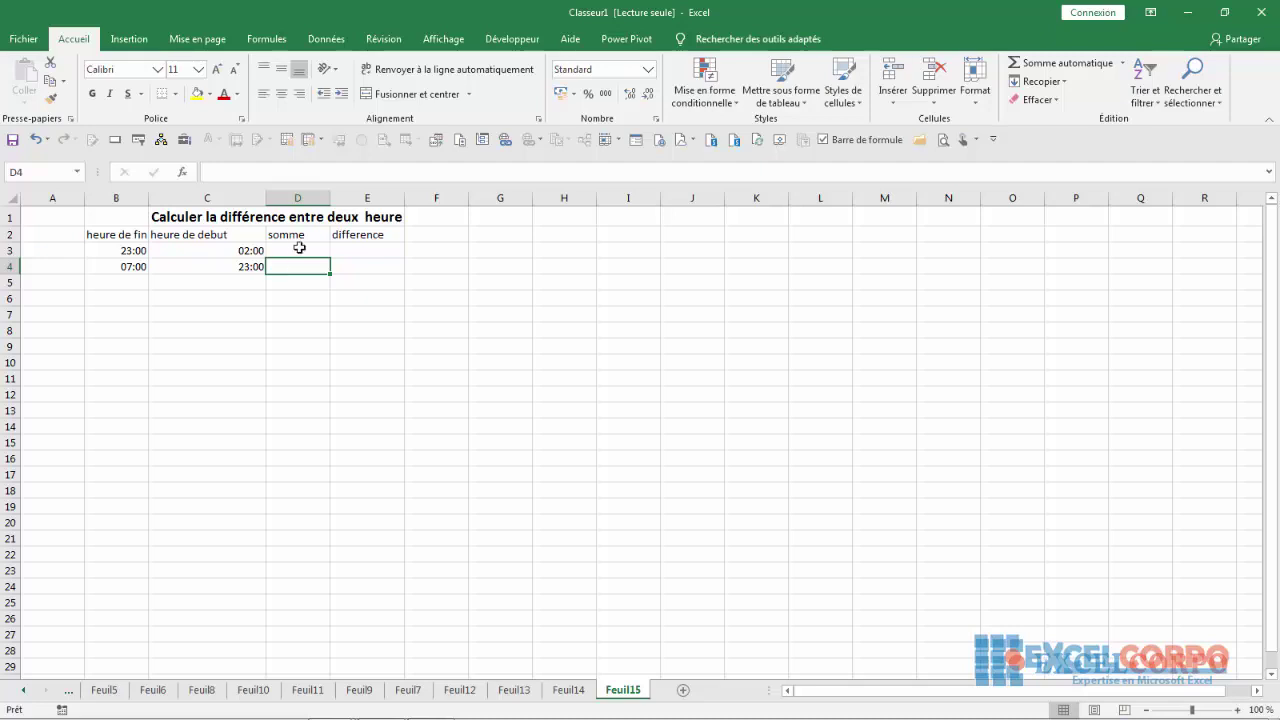
# Step: Add the end time and start time of row 3 in cell D3 with the formula =B3+C3
pyautogui.click(295, 248)
pyautogui.write('=')
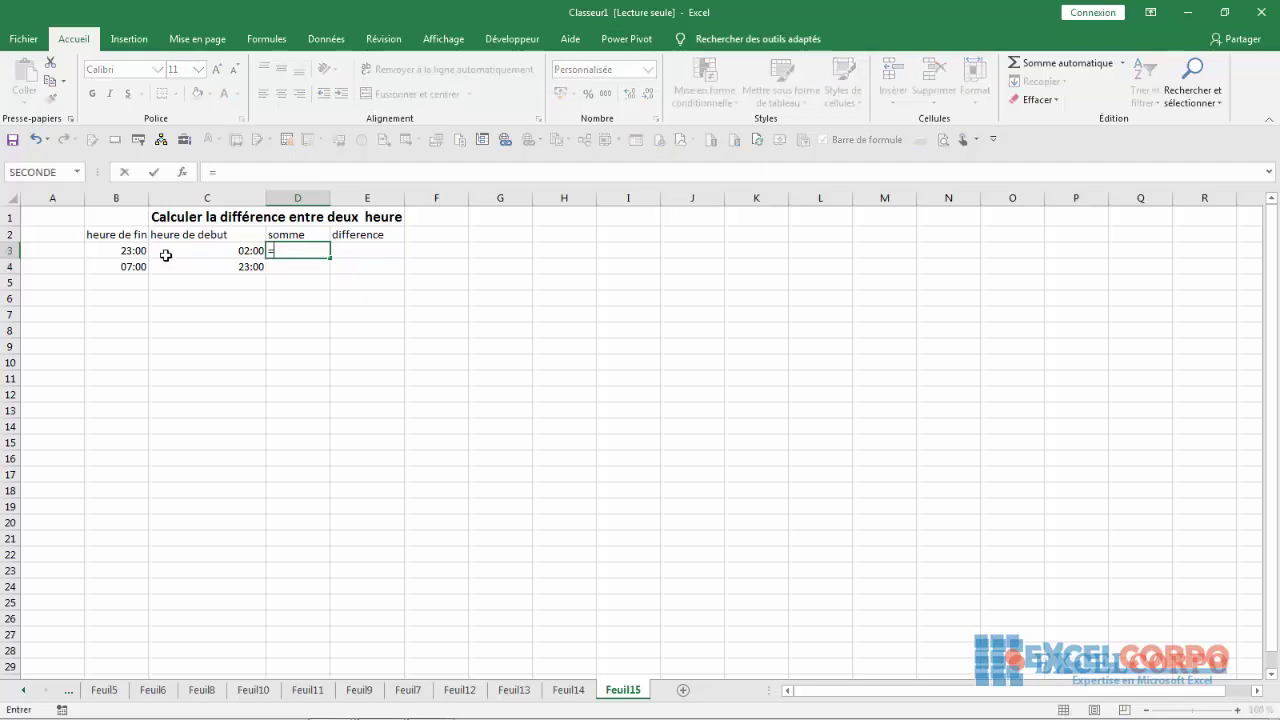
pyautogui.click(125, 250)
pyautogui.write('+')
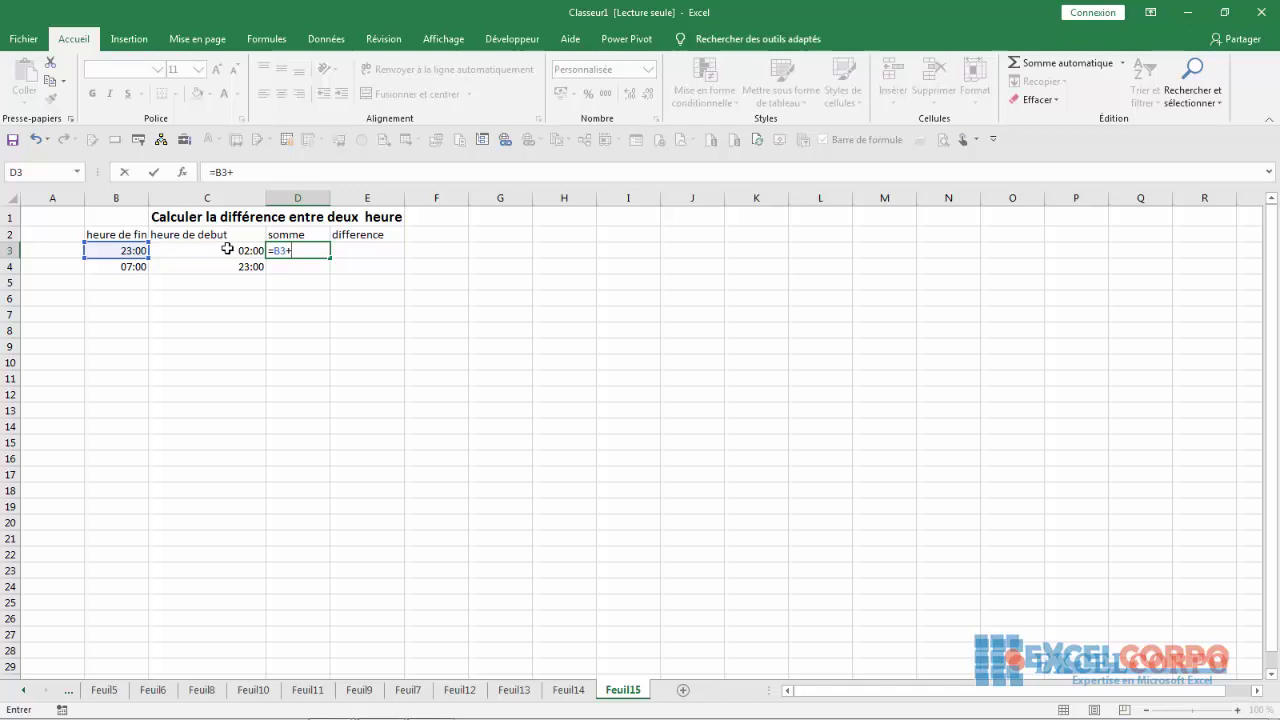
pyautogui.click(230, 250)
pyautogui.press('Return')
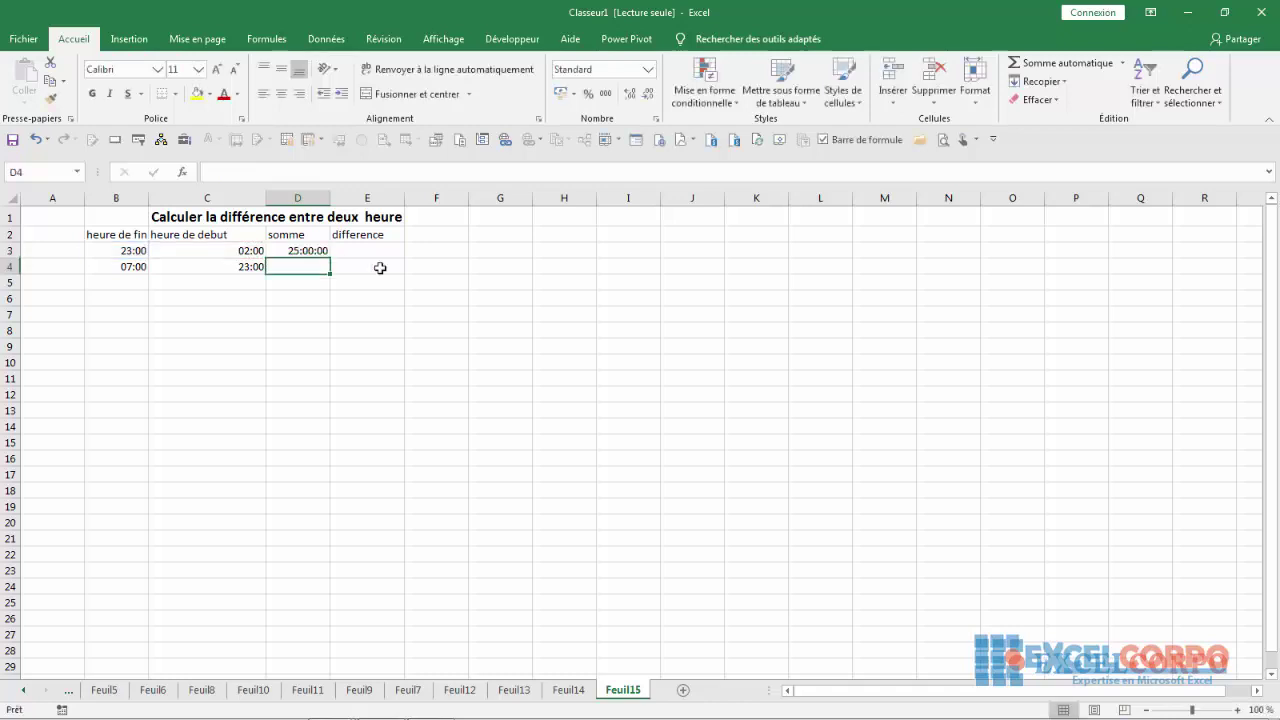
# Step: Examine the formula behind the sum of times in cell D3
pyautogui.click(305, 250)
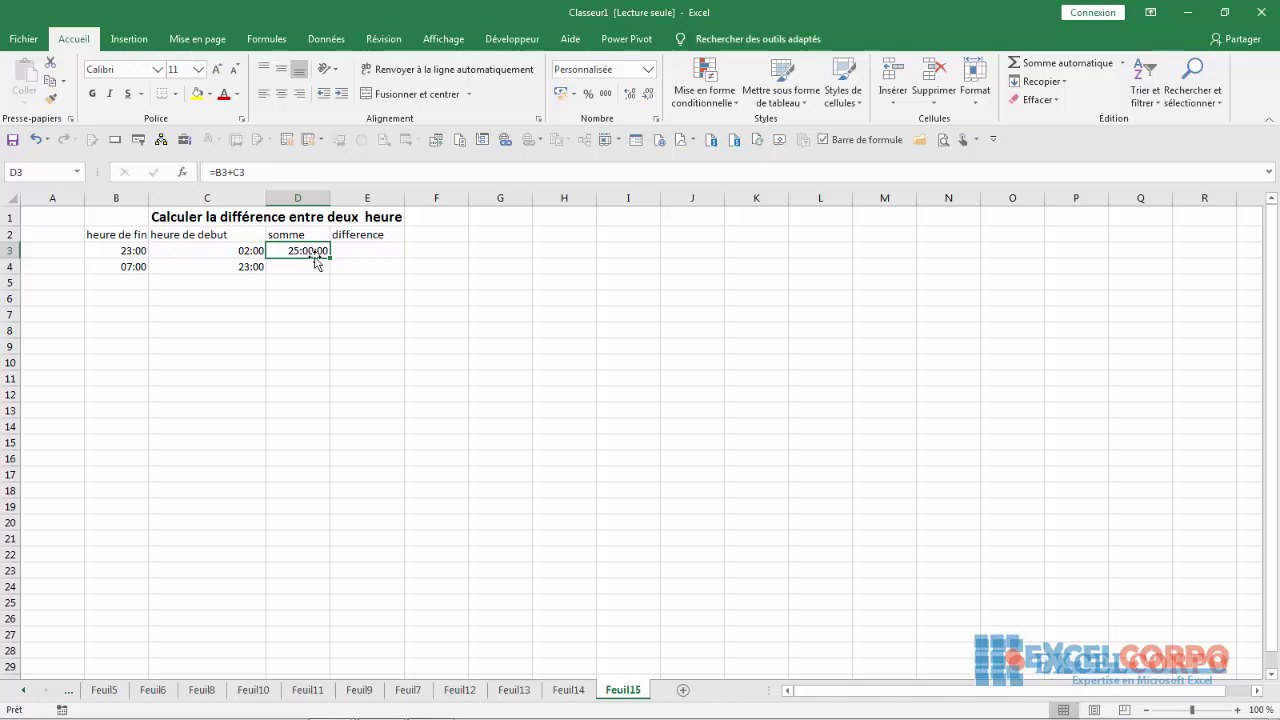
pyautogui.click(229, 172)
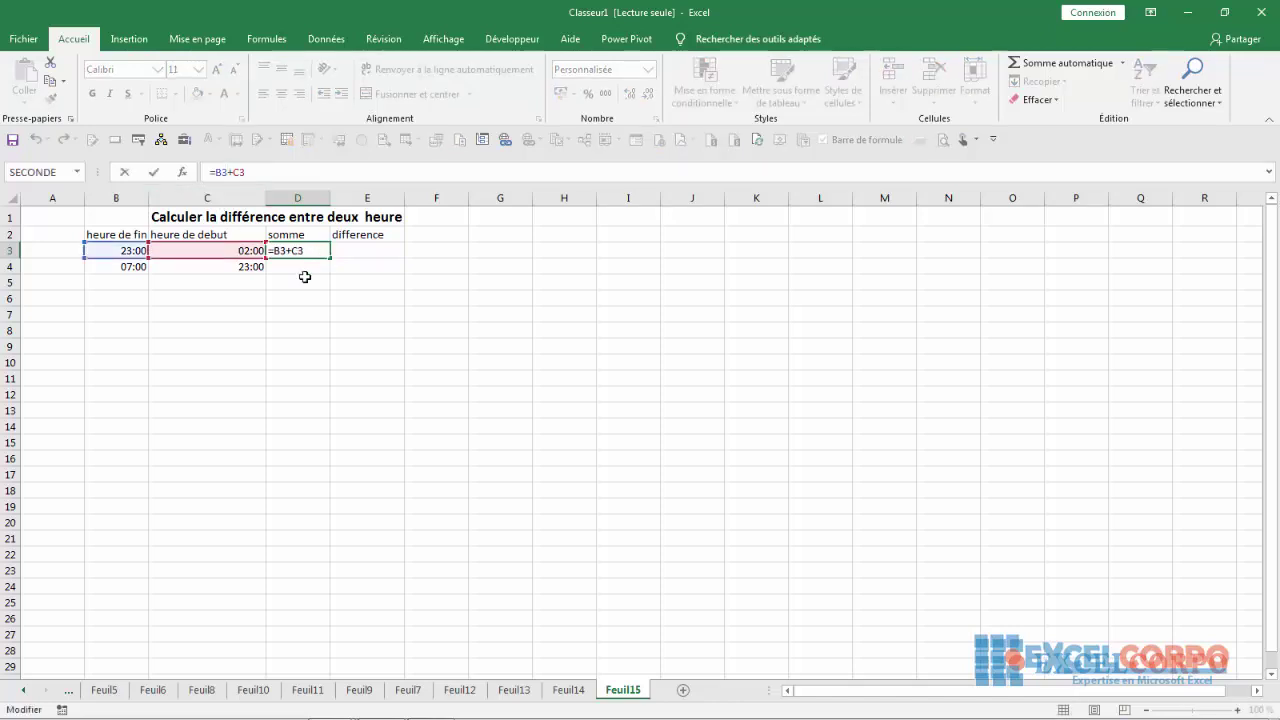
pyautogui.click(300, 270)
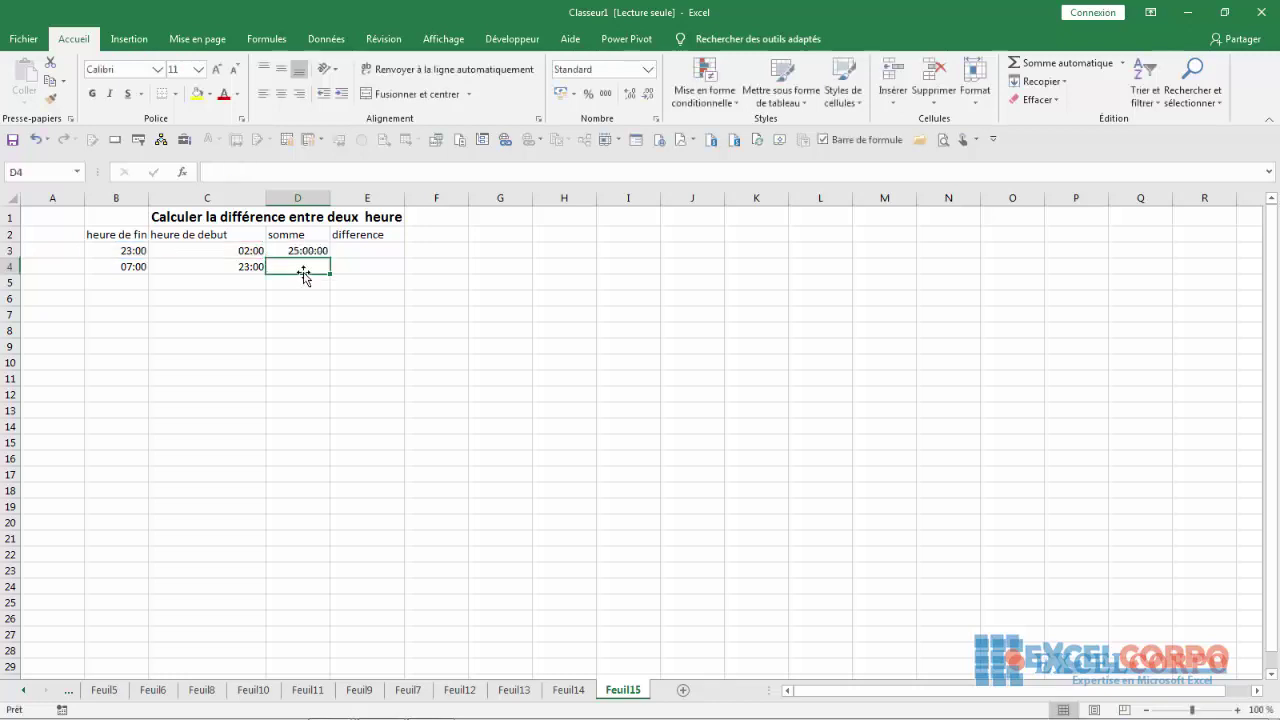
pyautogui.click(299, 251)
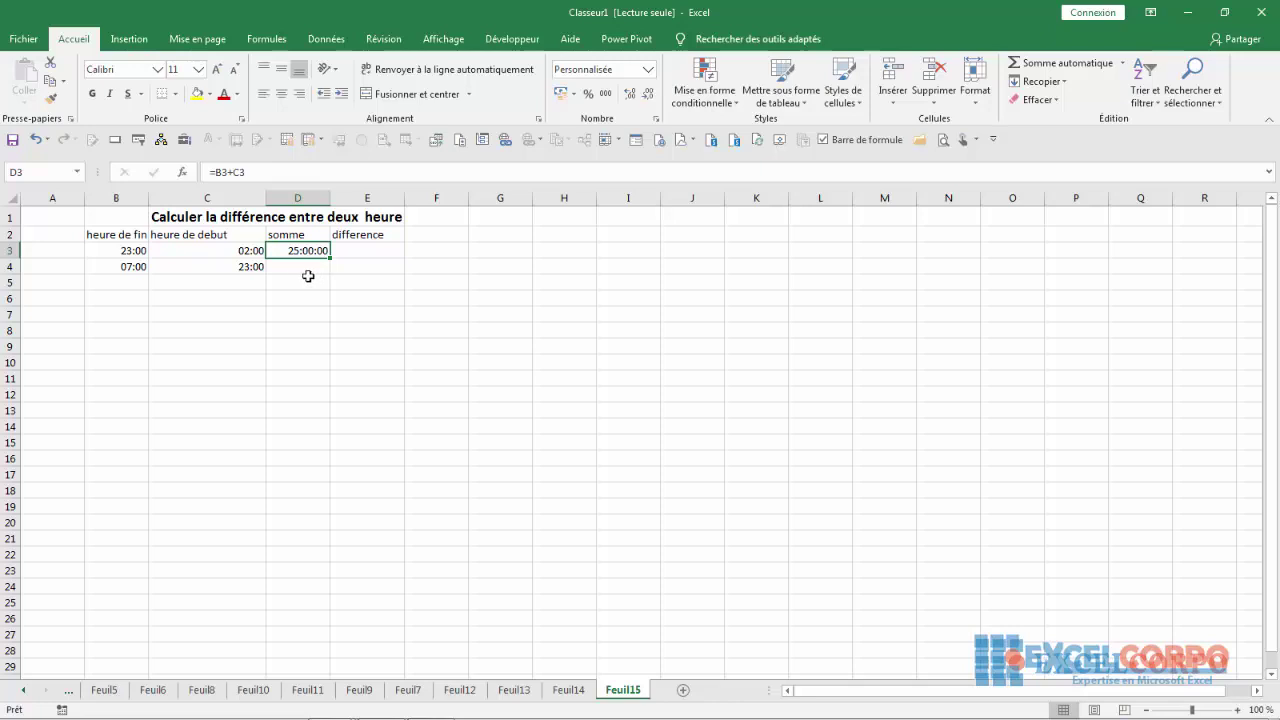
pyautogui.click(292, 269)
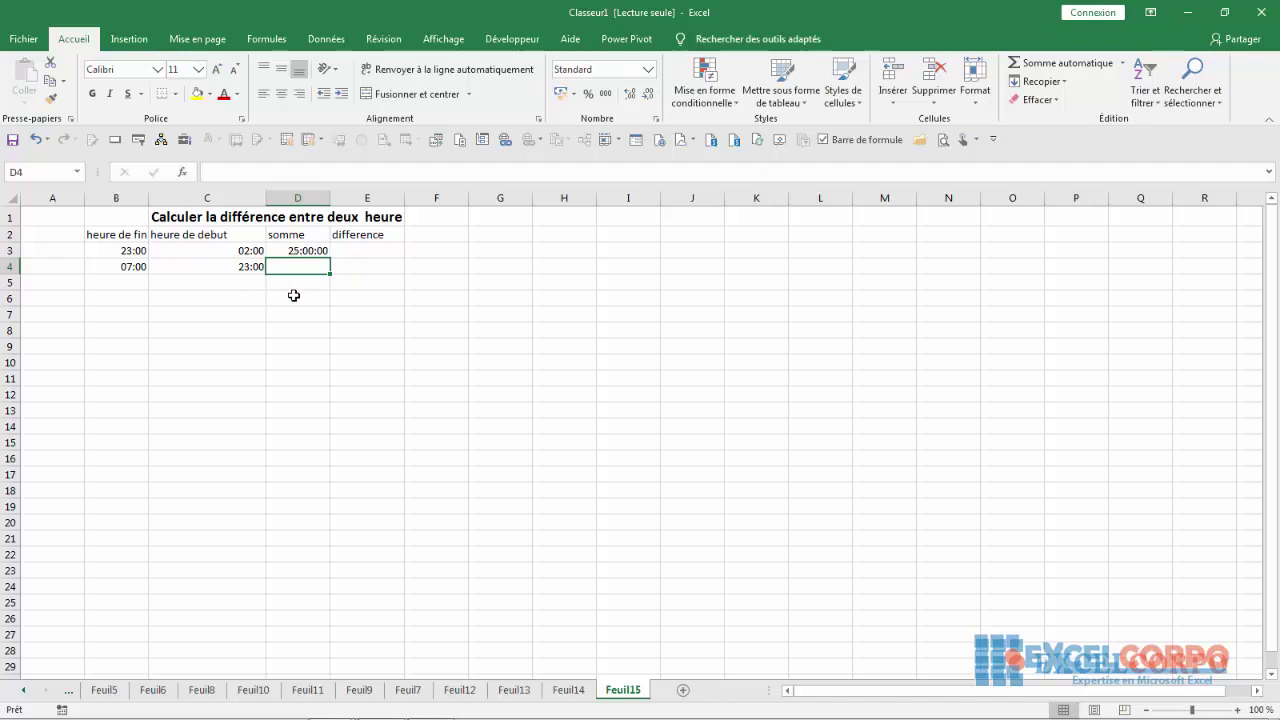
pyautogui.click(294, 296)
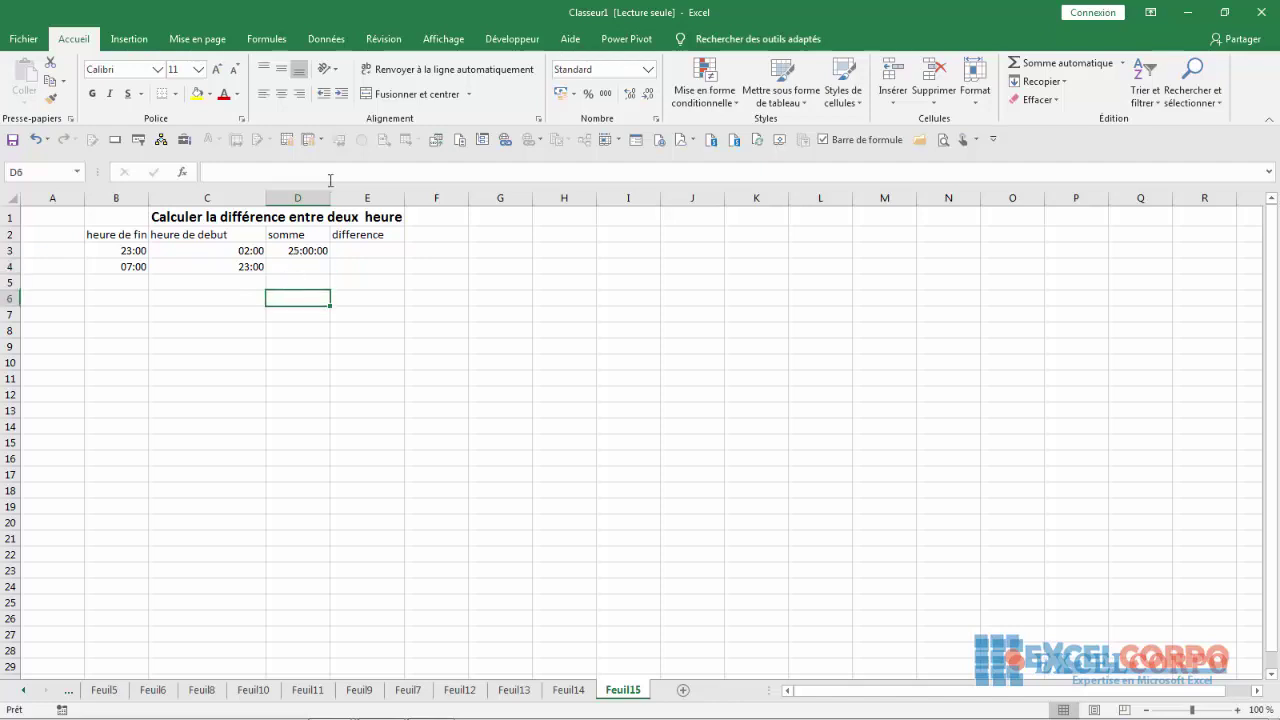
# Step: Review the custom number format applied to cell D3, dismissing the Windows colour scheme prompt
pyautogui.click(305, 253)
pyautogui.rightClick(305, 253)
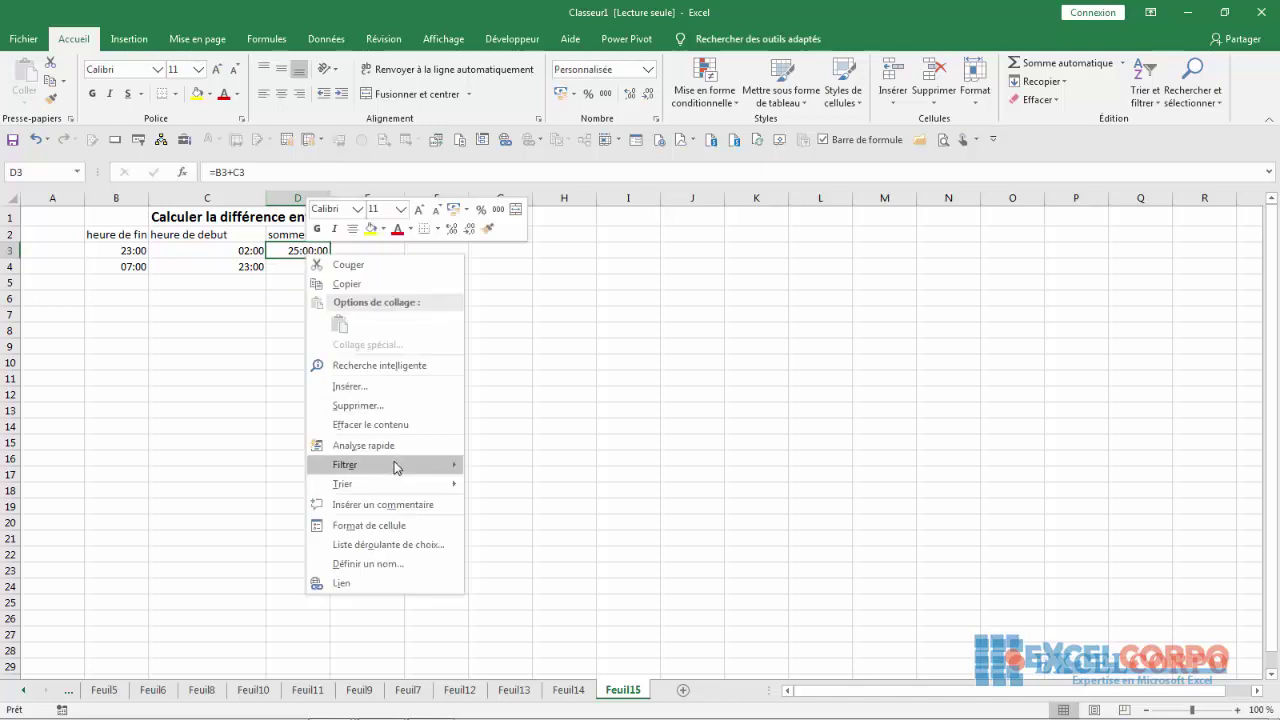
pyautogui.click(399, 528)
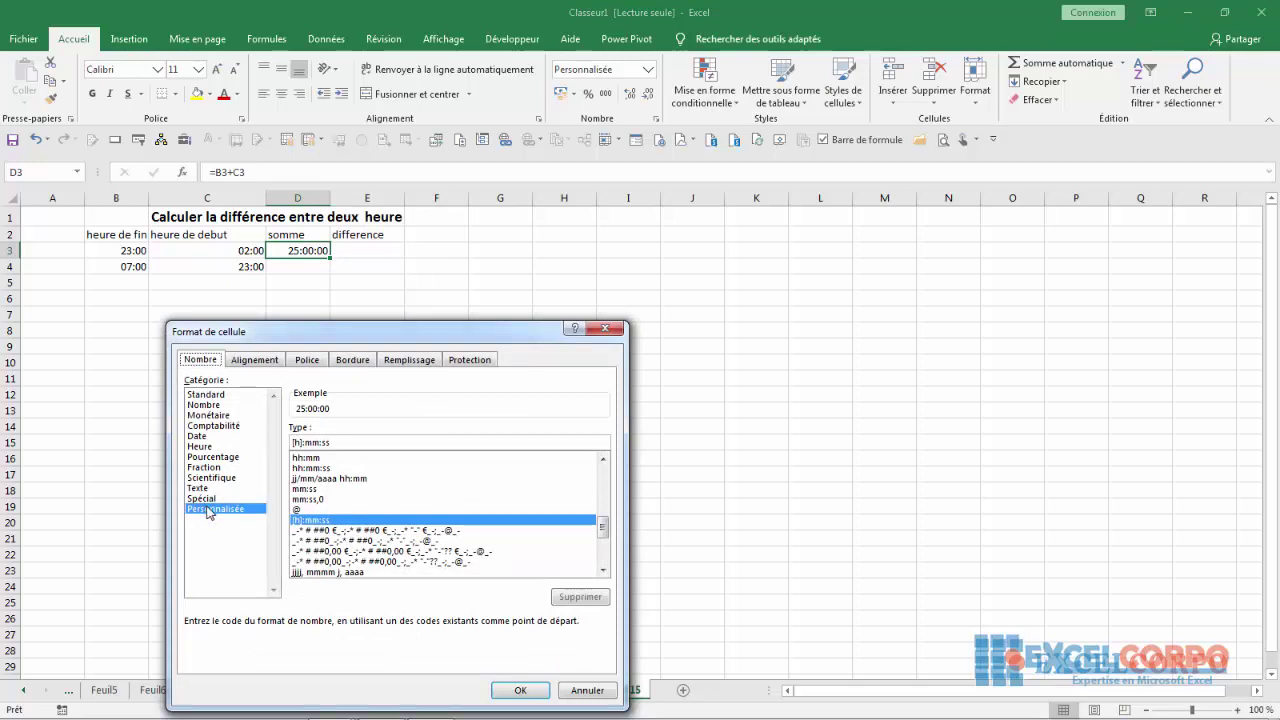
pyautogui.click(603, 571)
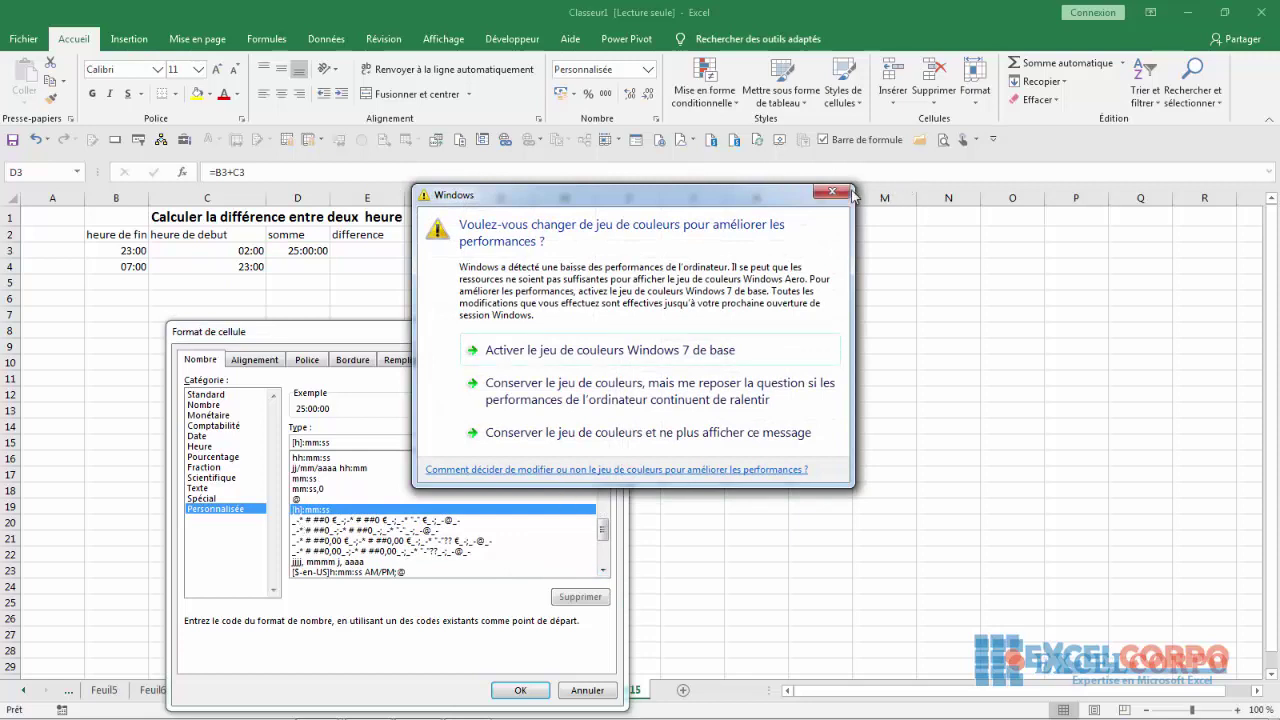
pyautogui.click(820, 198)
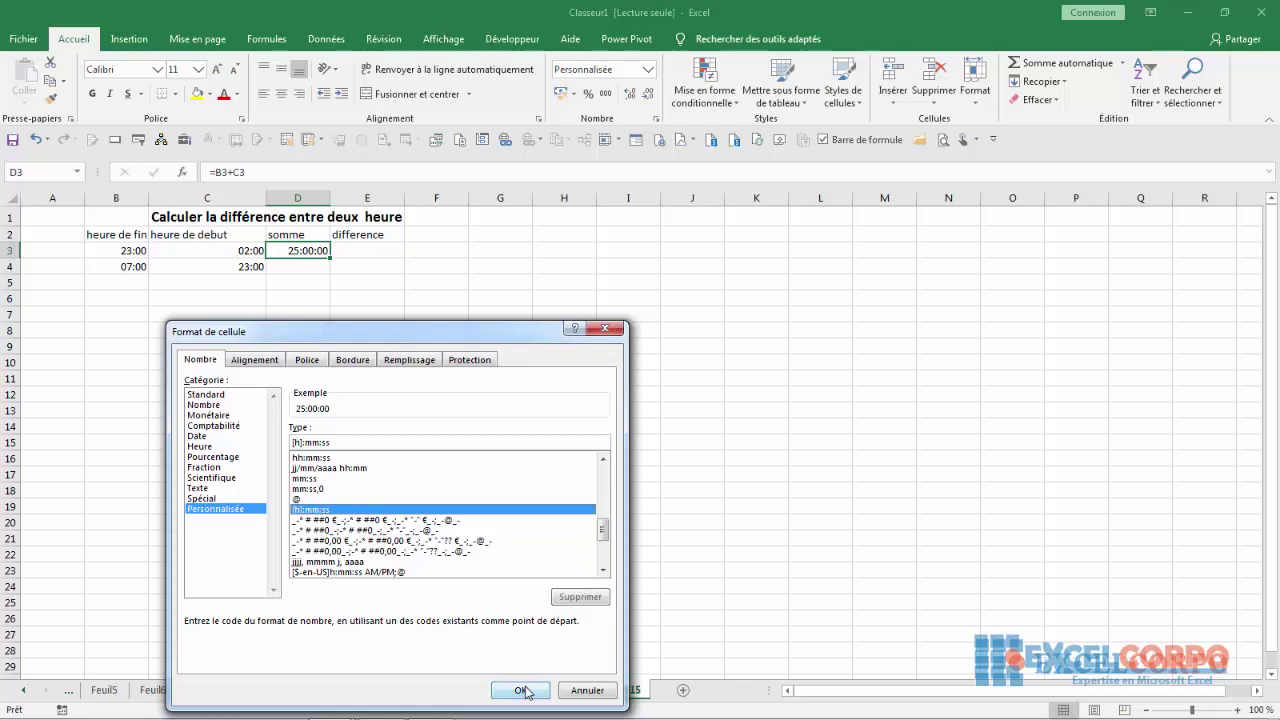
pyautogui.click(604, 329)
# Step: Calculate the time difference for row 3 in cell E3 with the formula =B3-C3
pyautogui.click(361, 249)
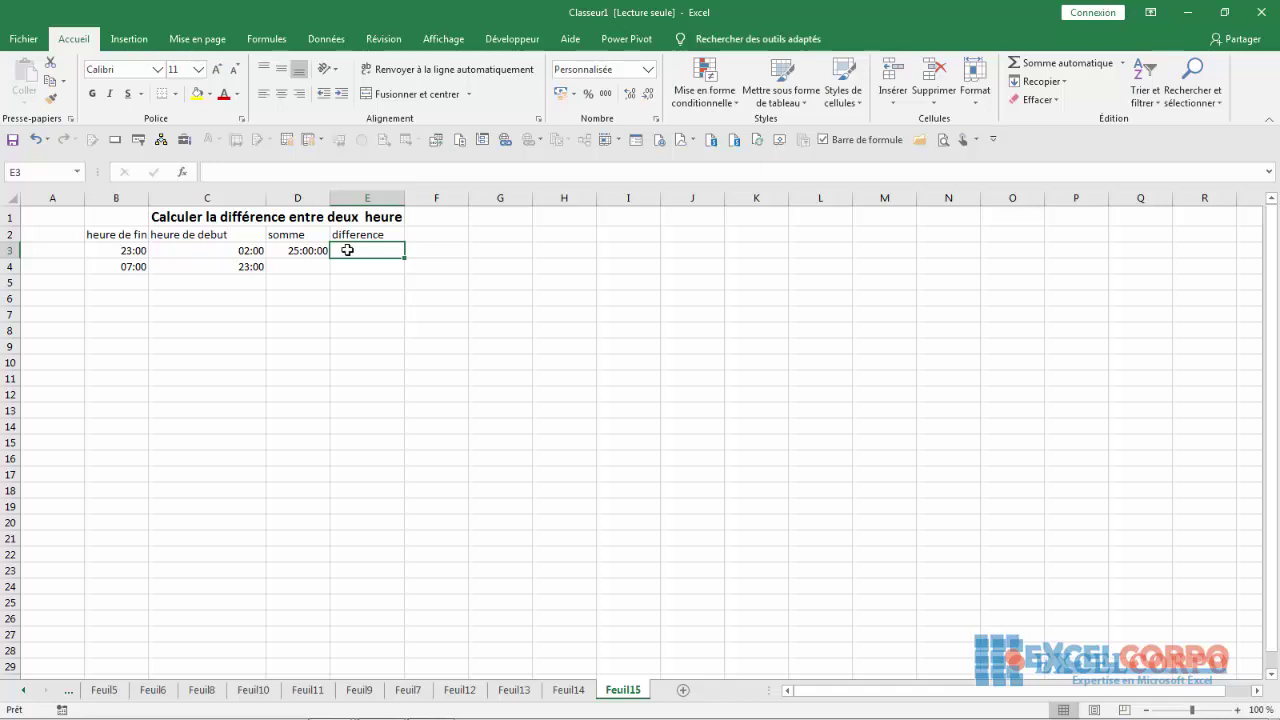
pyautogui.write('=')
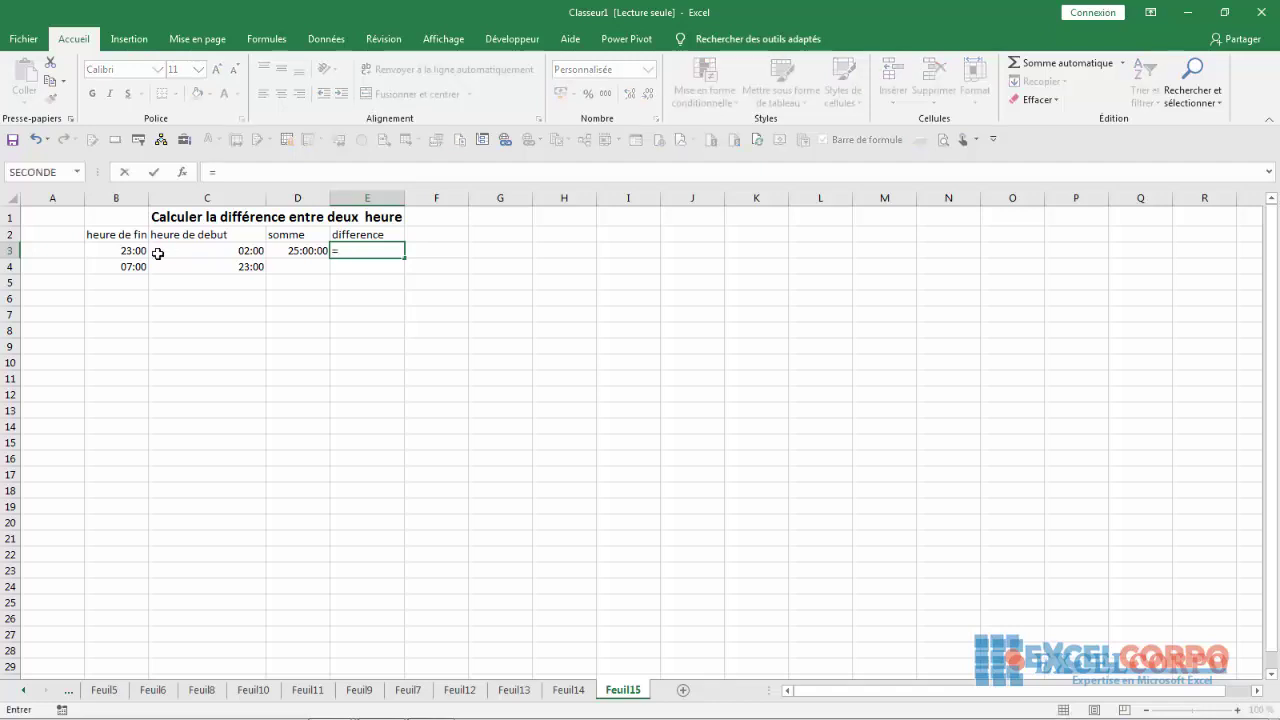
pyautogui.click(137, 250)
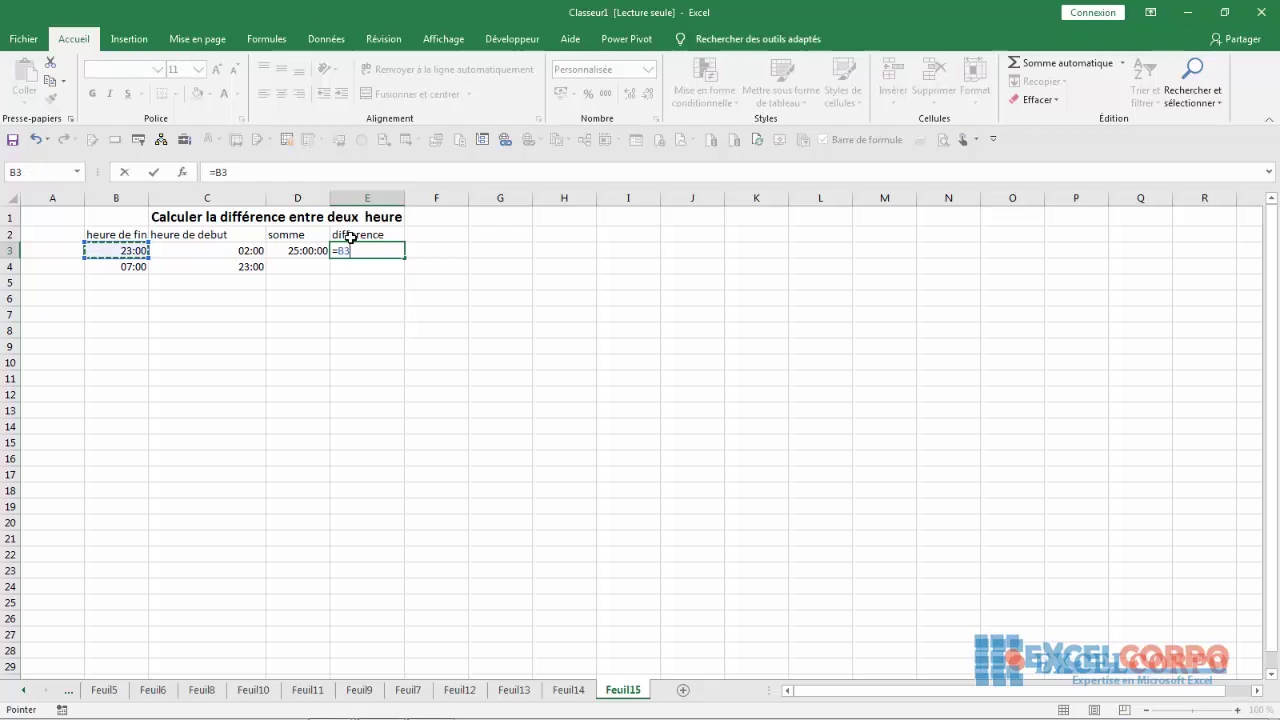
pyautogui.write('=')
pyautogui.press('BackSpace')
pyautogui.write('-')
pyautogui.click(245, 250)
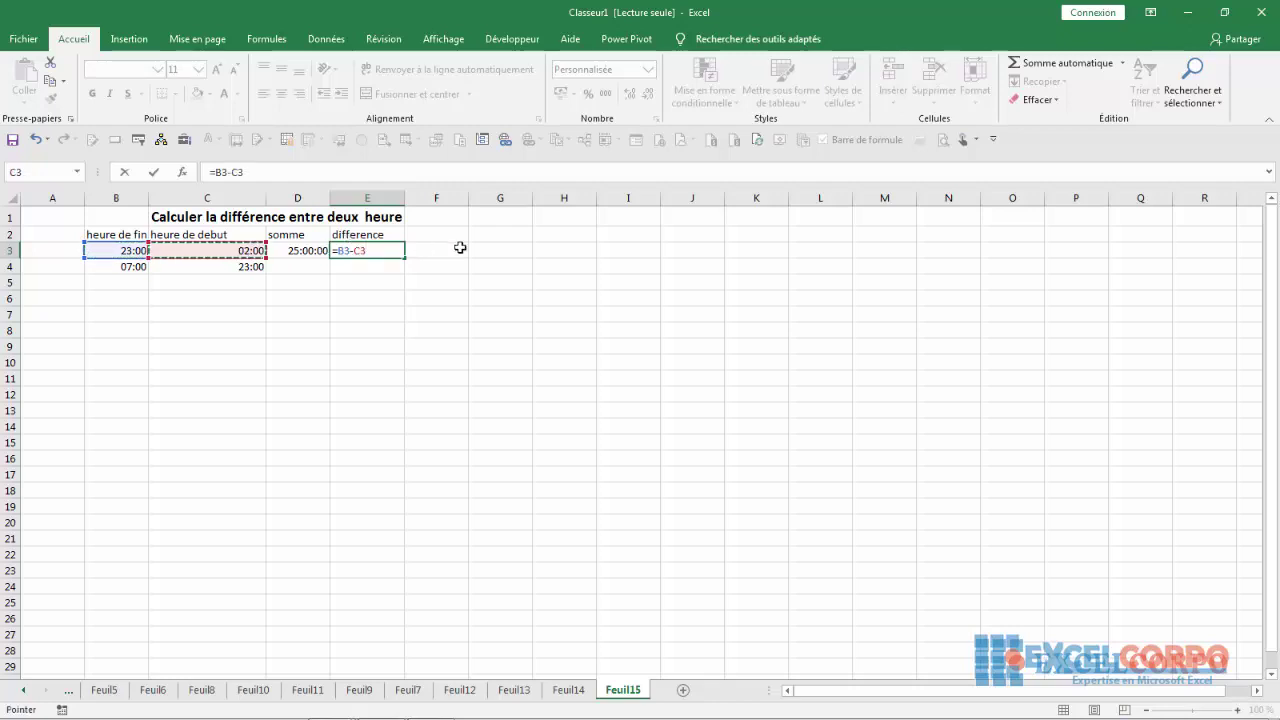
pyautogui.press('Return')
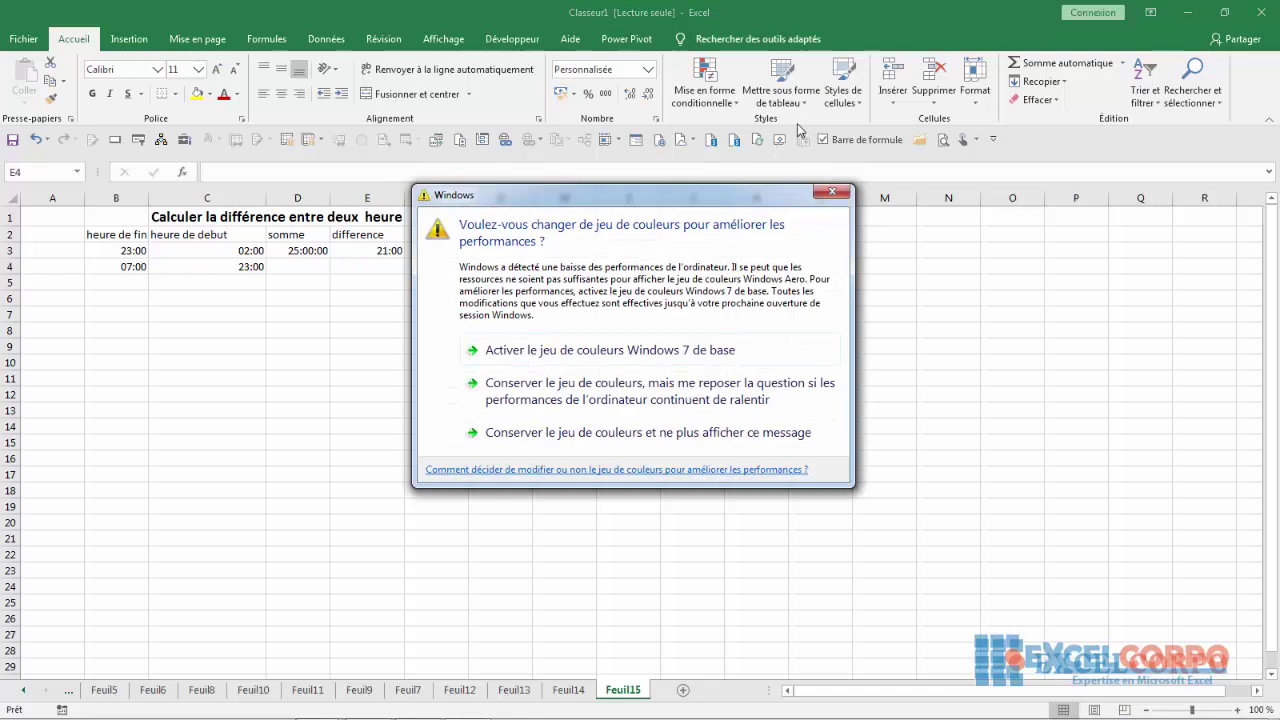
pyautogui.click(847, 191)
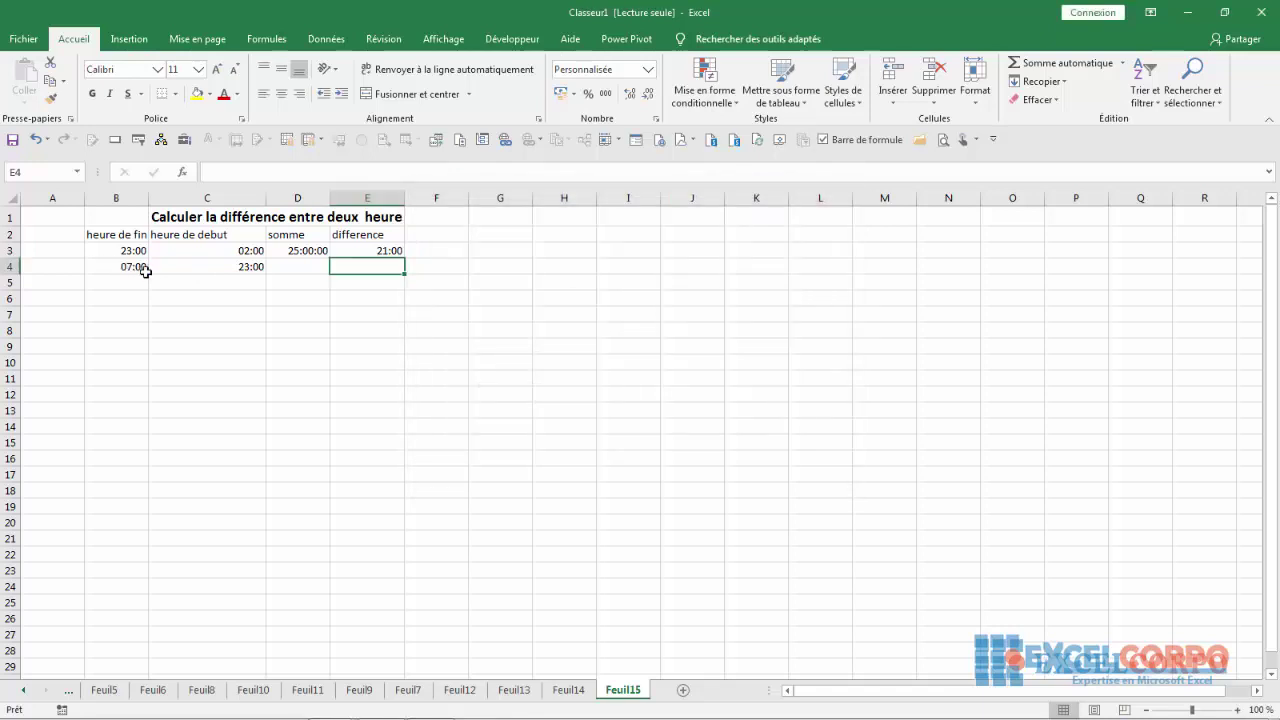
# Step: Try to calculate the time difference for row 4 in cell E4 with the formula =B4-C4
pyautogui.click(230, 270)
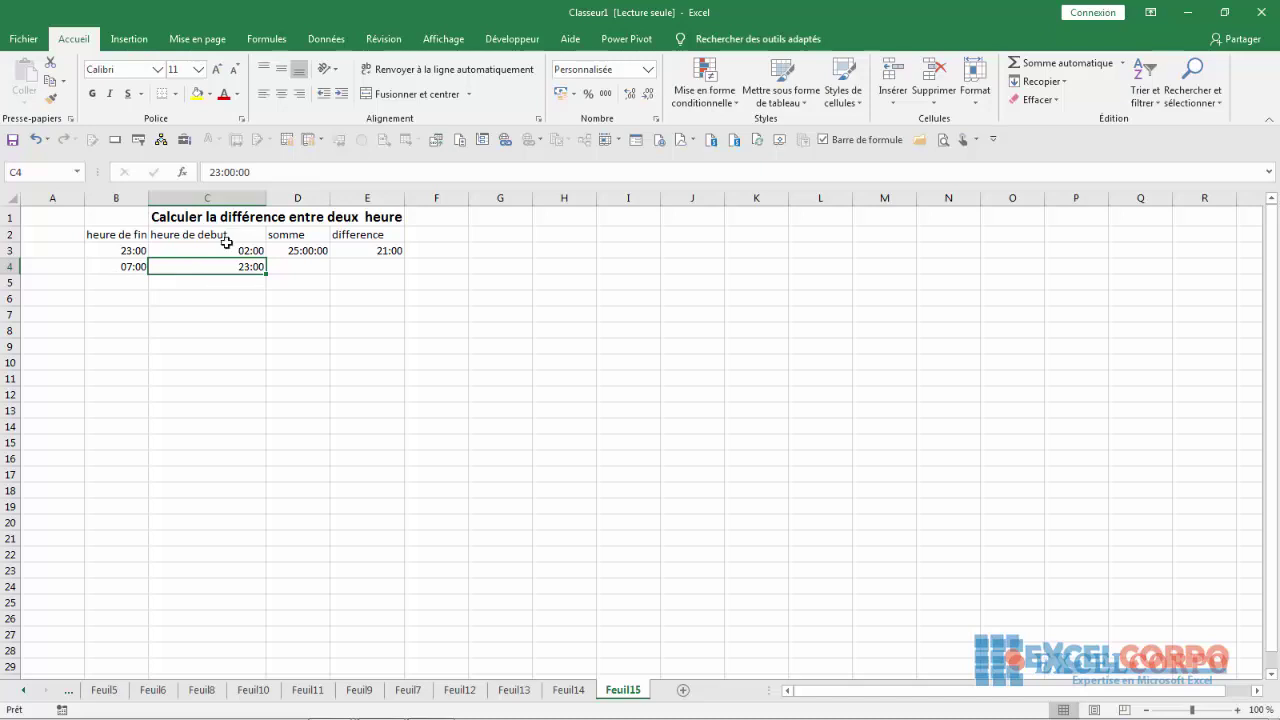
pyautogui.click(358, 268)
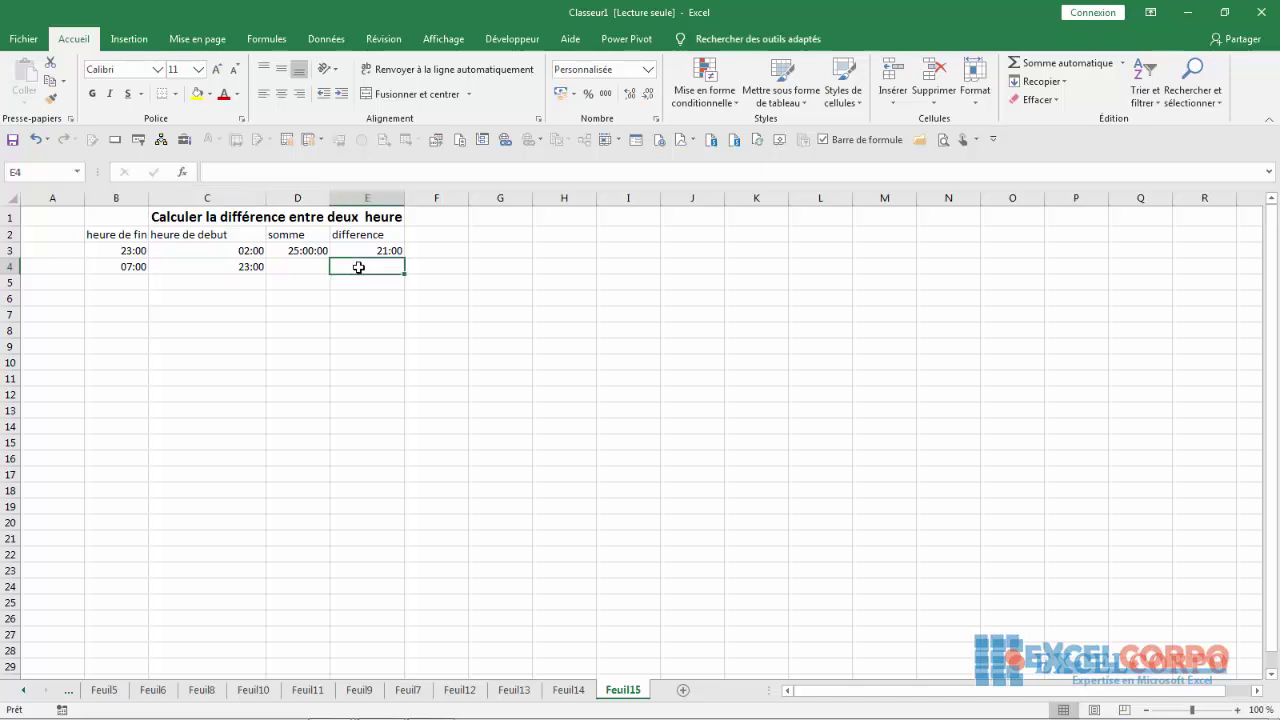
pyautogui.write('=')
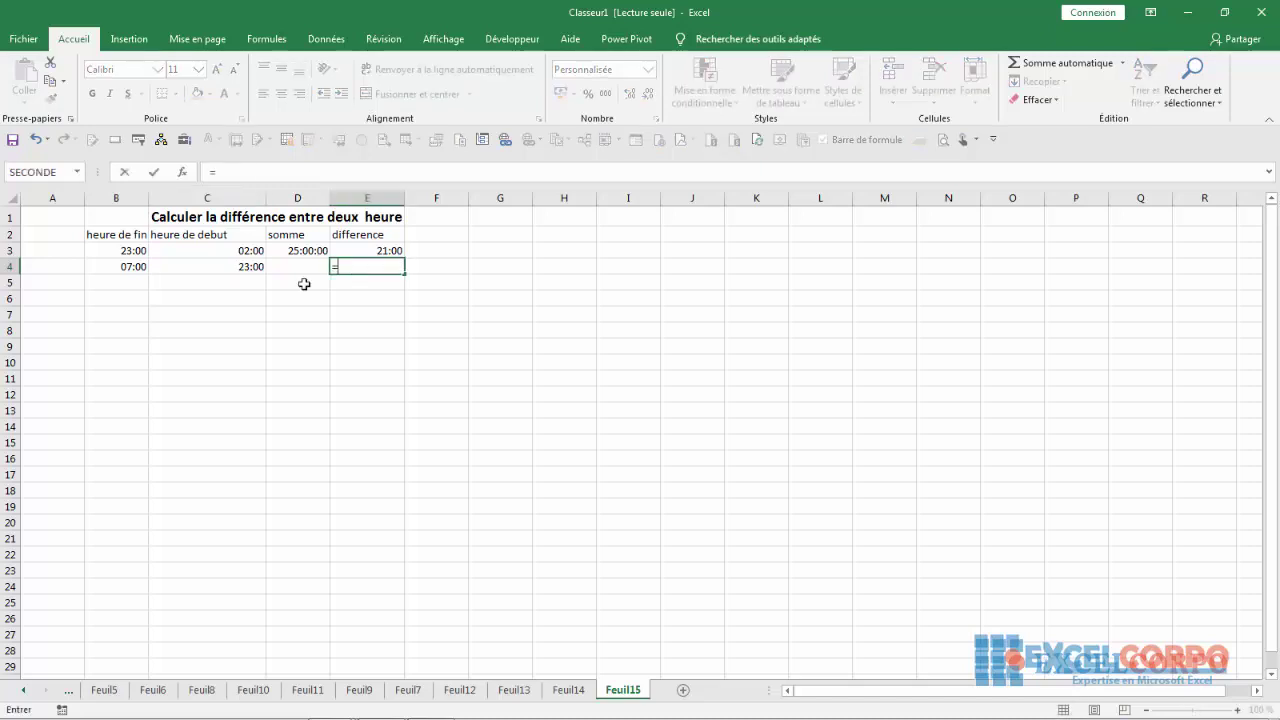
pyautogui.click(146, 268)
pyautogui.write('-')
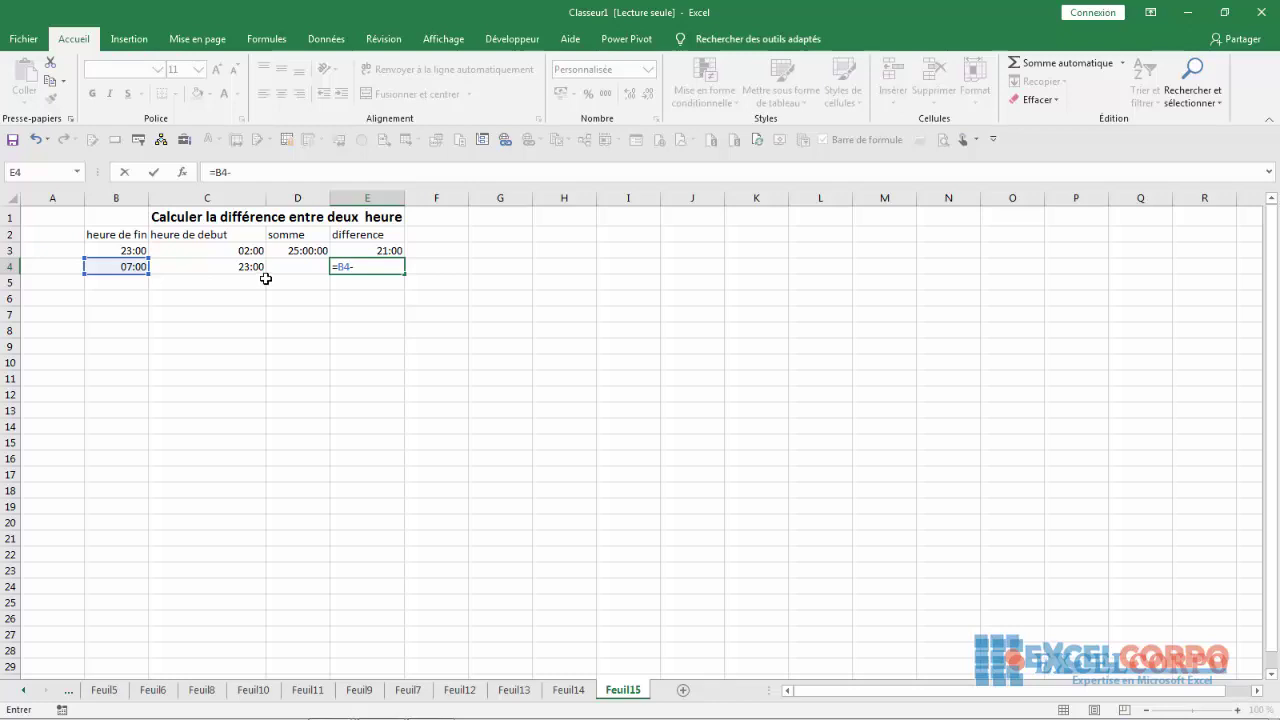
pyautogui.click(254, 267)
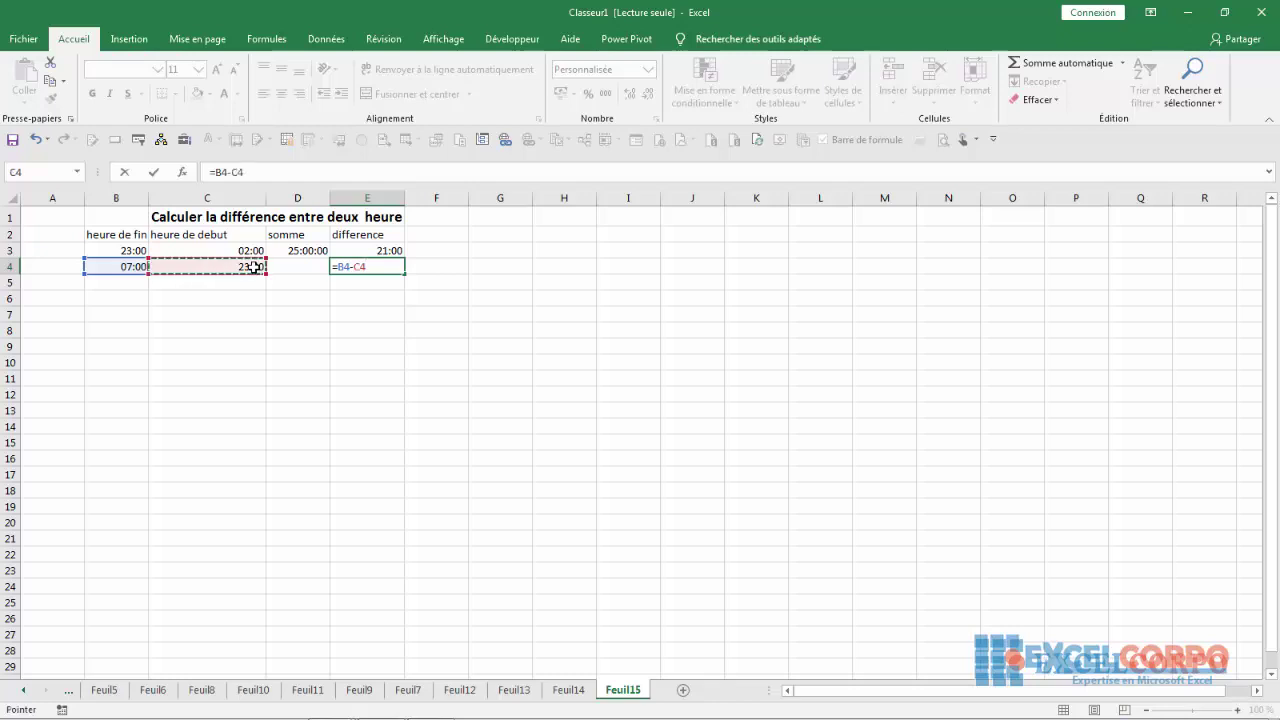
pyautogui.press('Return')
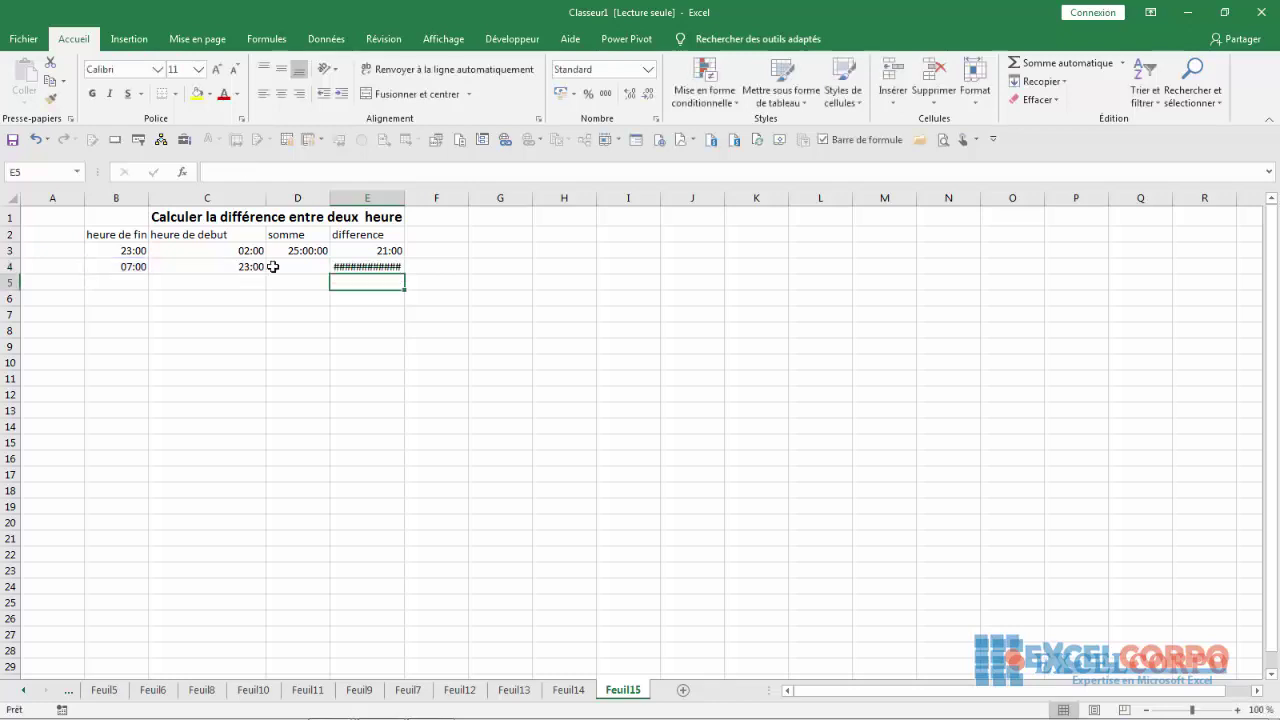
# Step: Widen the difference column E and clear the formula =B4-C4 from cell E4
pyautogui.click(354, 264)
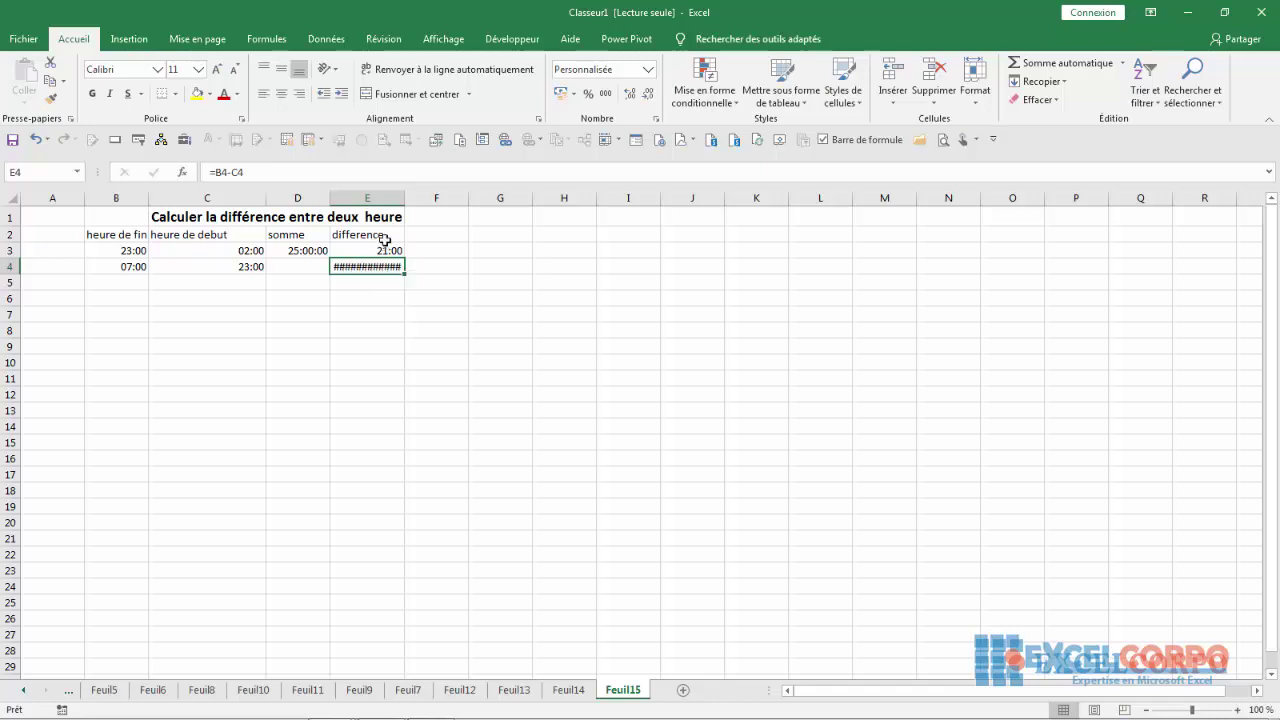
pyautogui.moveTo(404, 198); pyautogui.dragTo(489, 194)
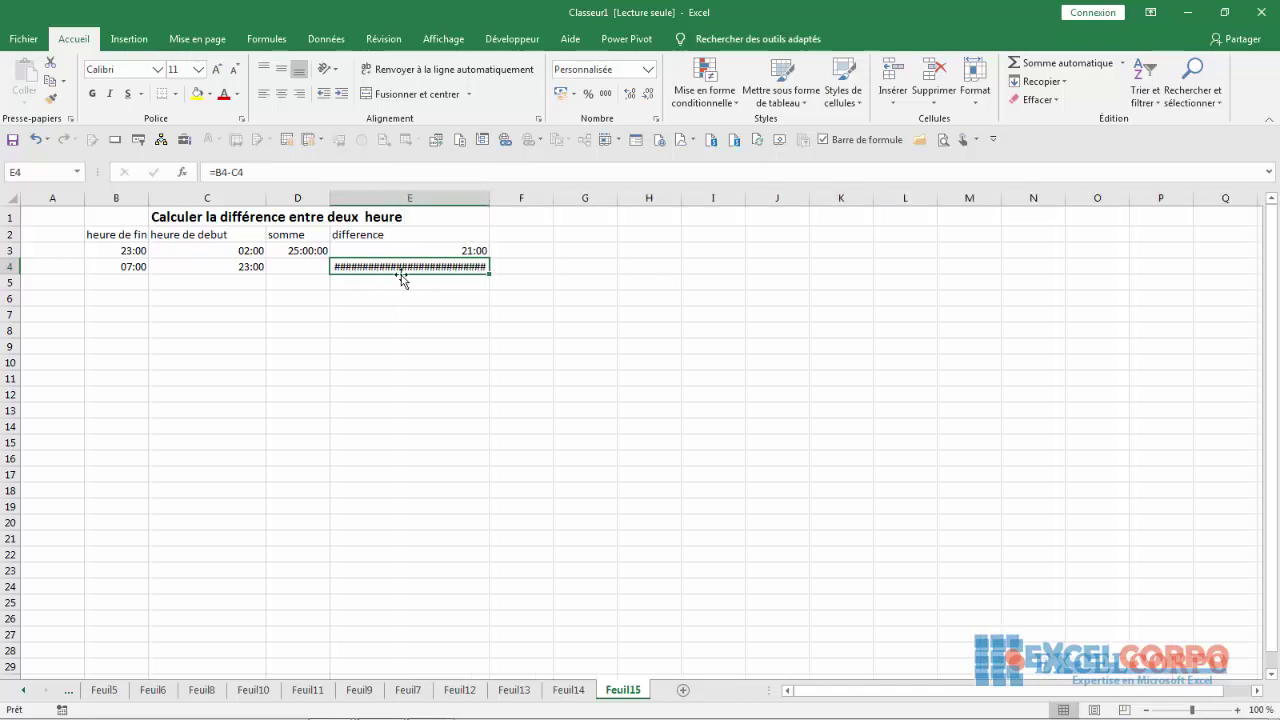
pyautogui.moveTo(460, 270)
pyautogui.click(259, 172)
pyautogui.press('BackSpace')
pyautogui.press('BackSpace')
pyautogui.press('BackSpace')
pyautogui.press('BackSpace')
pyautogui.press('BackSpace')
pyautogui.press('BackSpace')
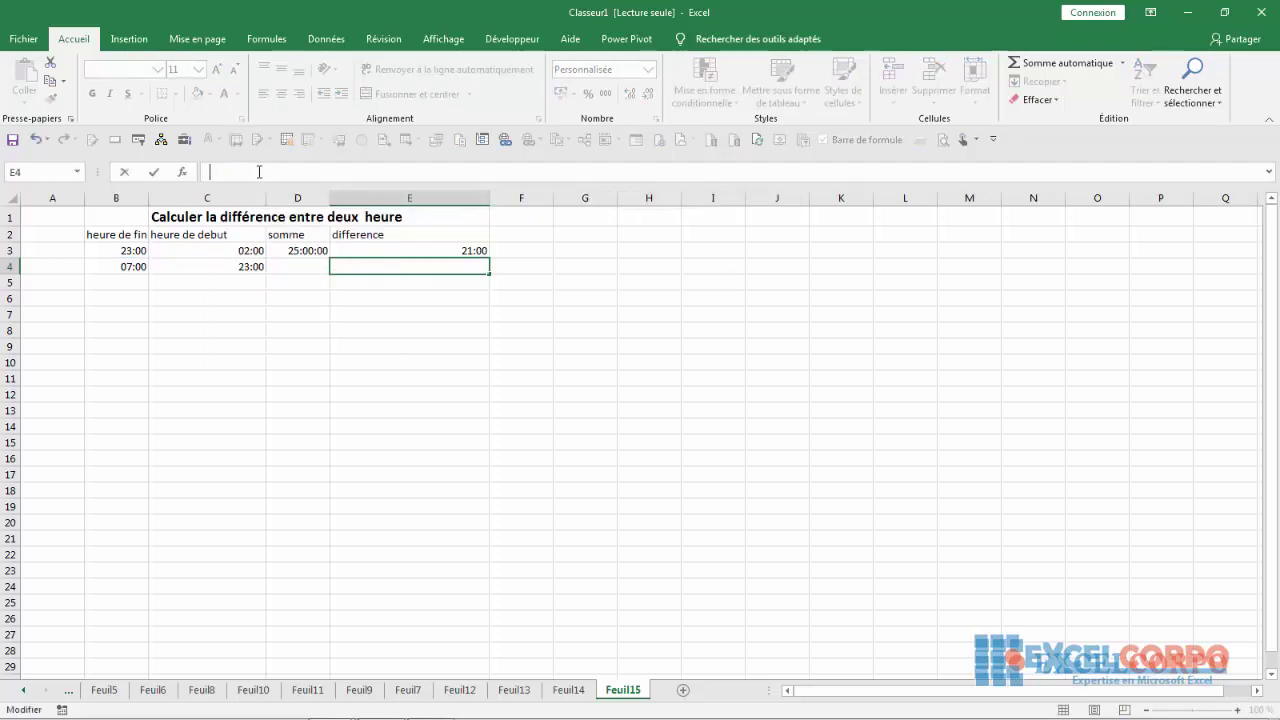
pyautogui.hotkey('ctrl', 'Return')
# Step: Begin an SI formula in cell E4 with the logical test B4<C4
pyautogui.write('=si')
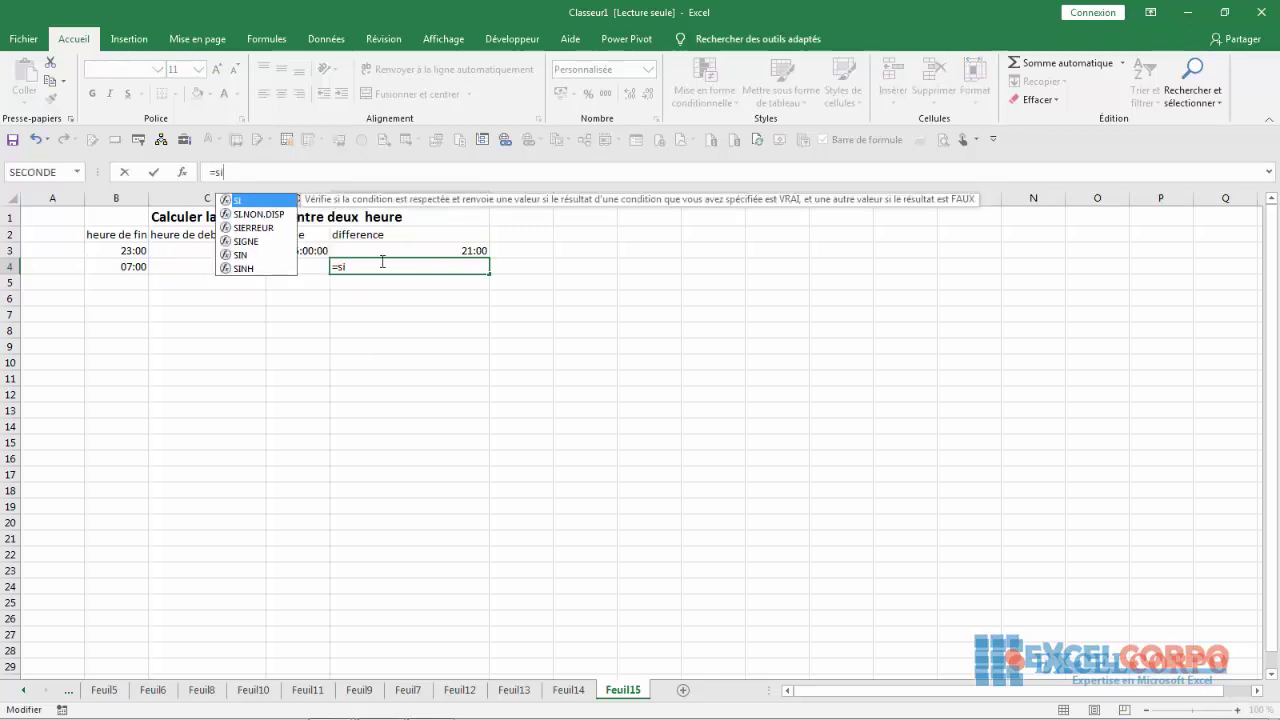
pyautogui.click(380, 263)
pyautogui.press('BackSpace')
pyautogui.press('BackSpace')
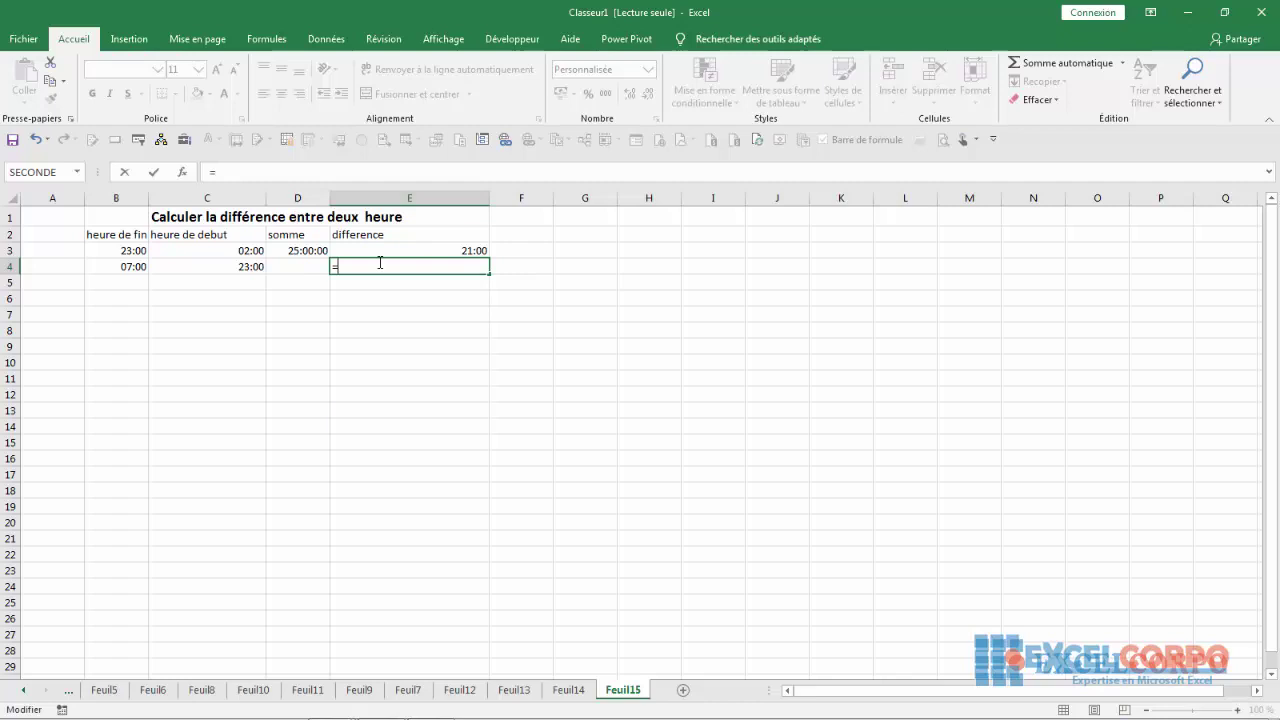
pyautogui.write('si')
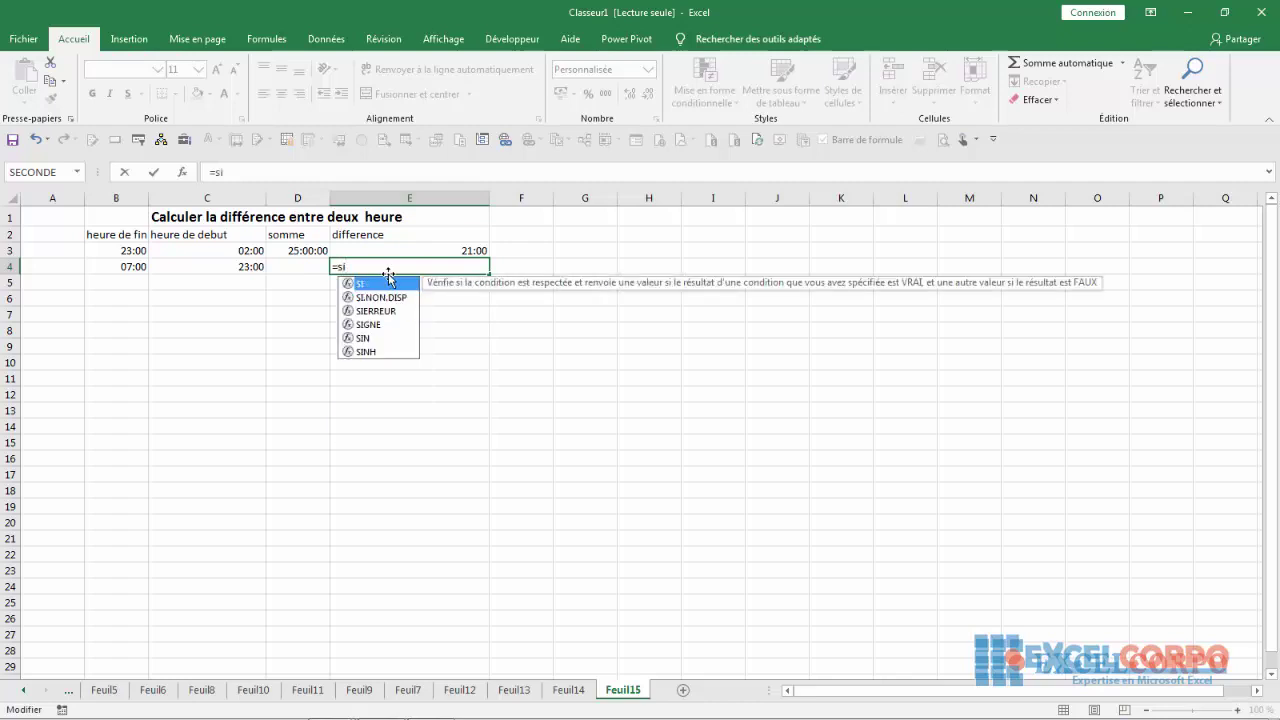
pyautogui.doubleClick(388, 285)
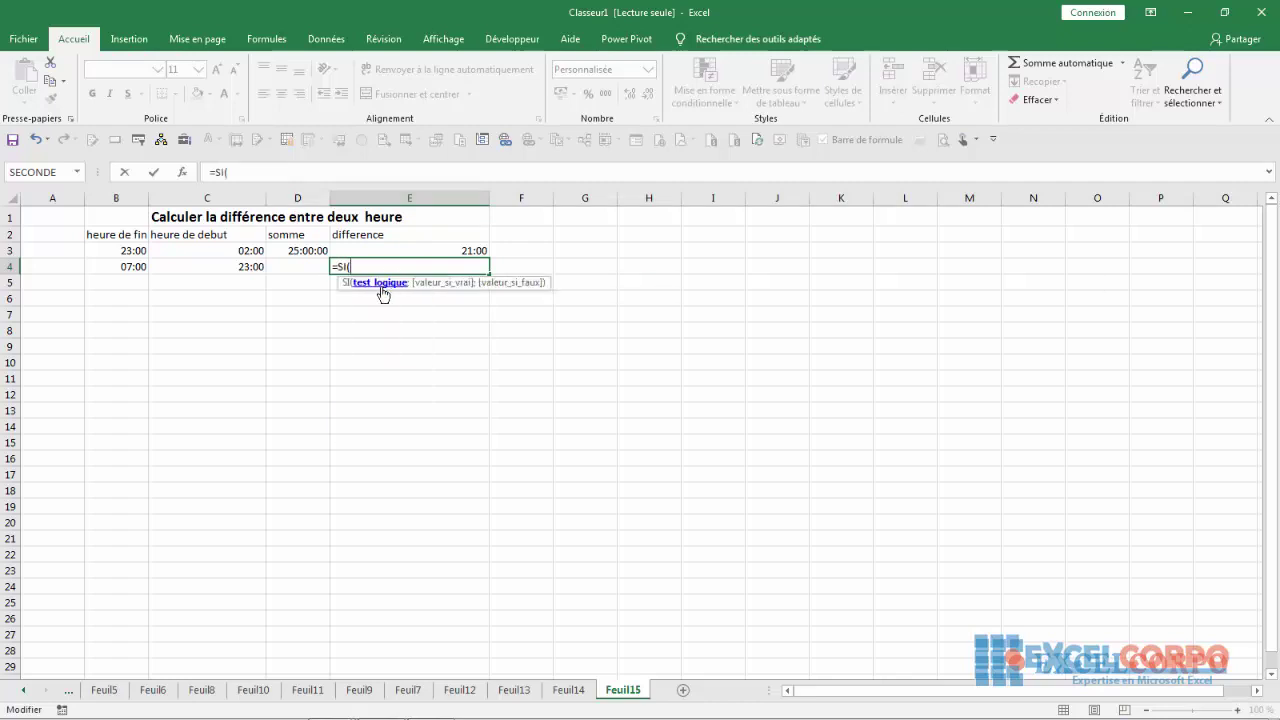
pyautogui.click(120, 264)
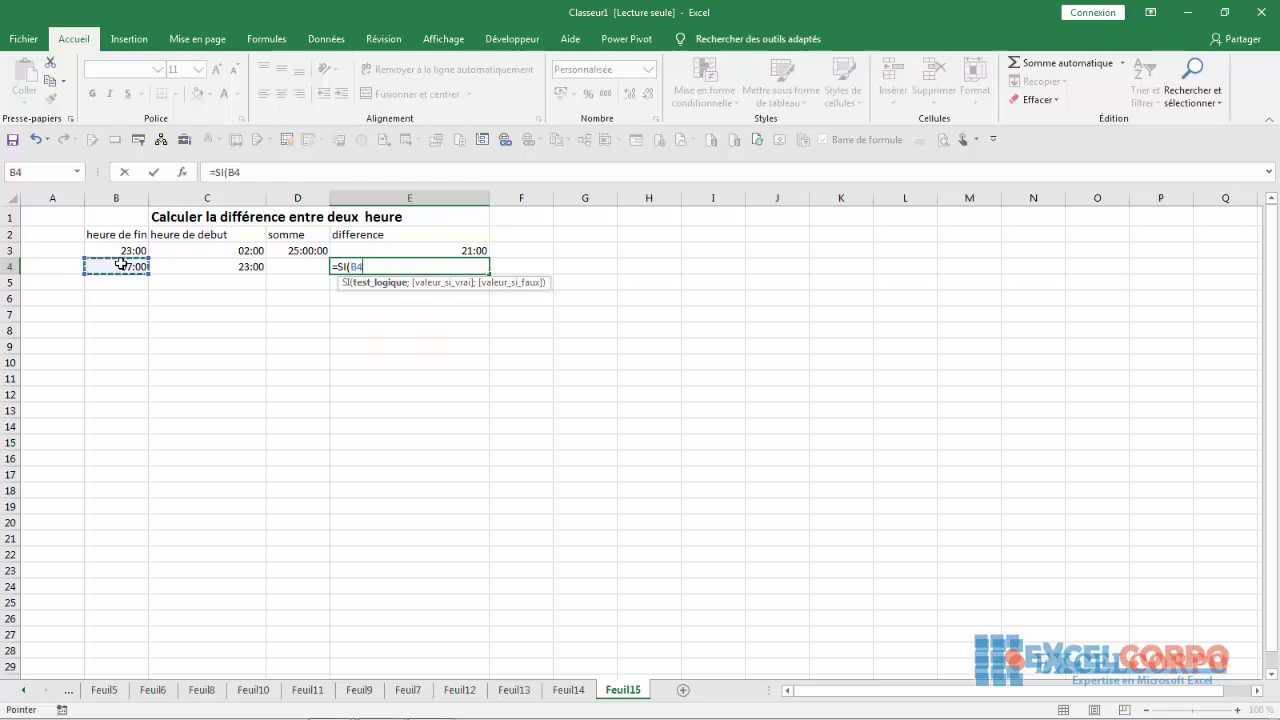
pyautogui.write('<')
pyautogui.click(228, 267)
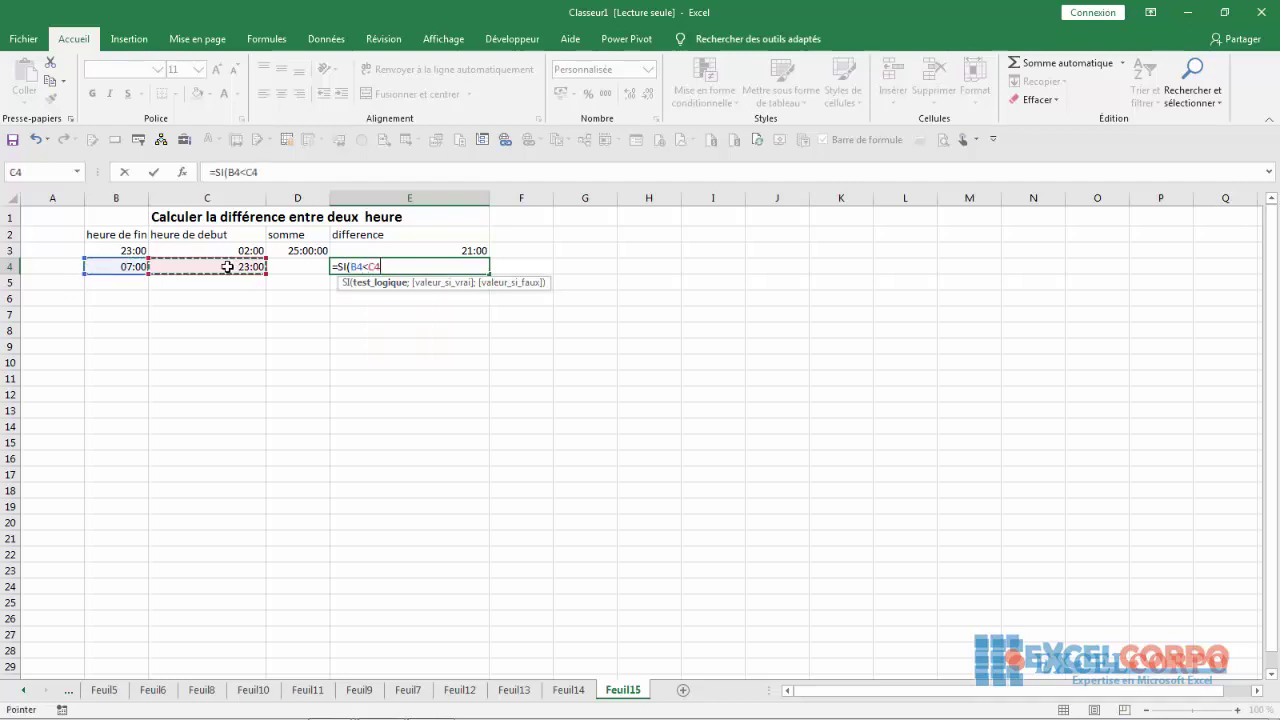
pyautogui.write(';')
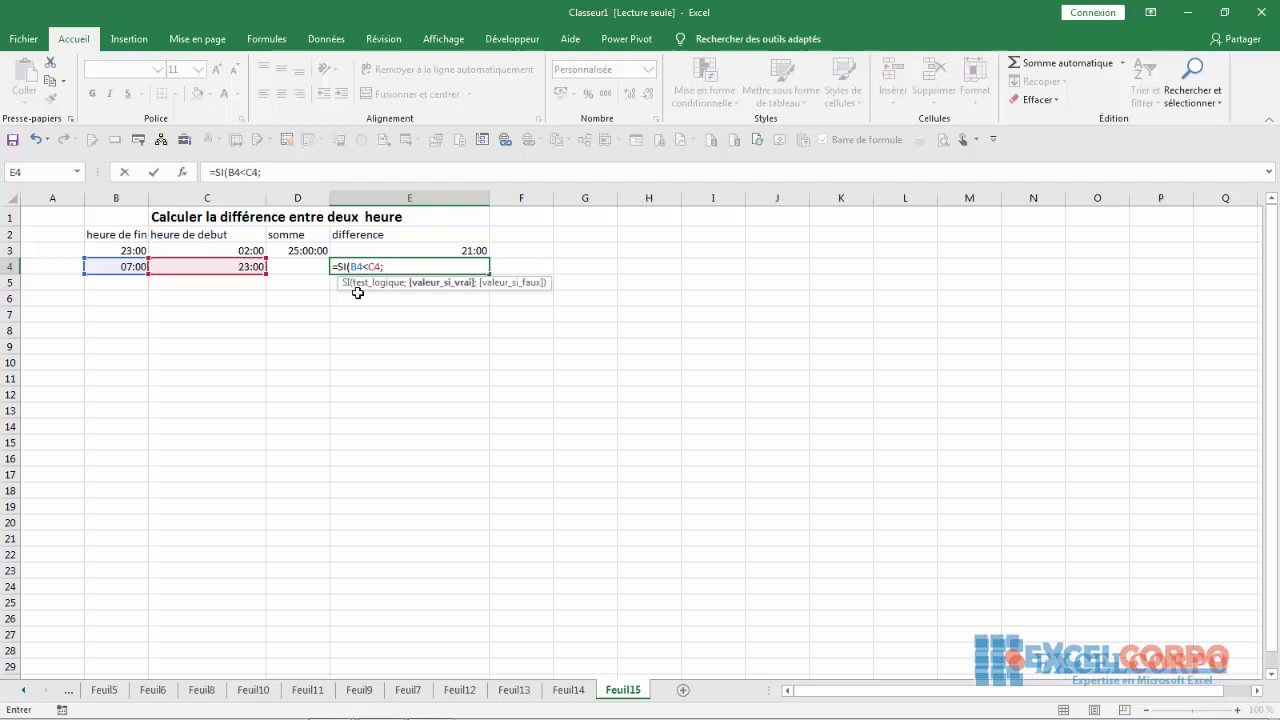
# Step: Enter 1+B4-C4 as the value-if-true argument of the SI formula in cell E4
pyautogui.write('1+')
pyautogui.click(128, 267)
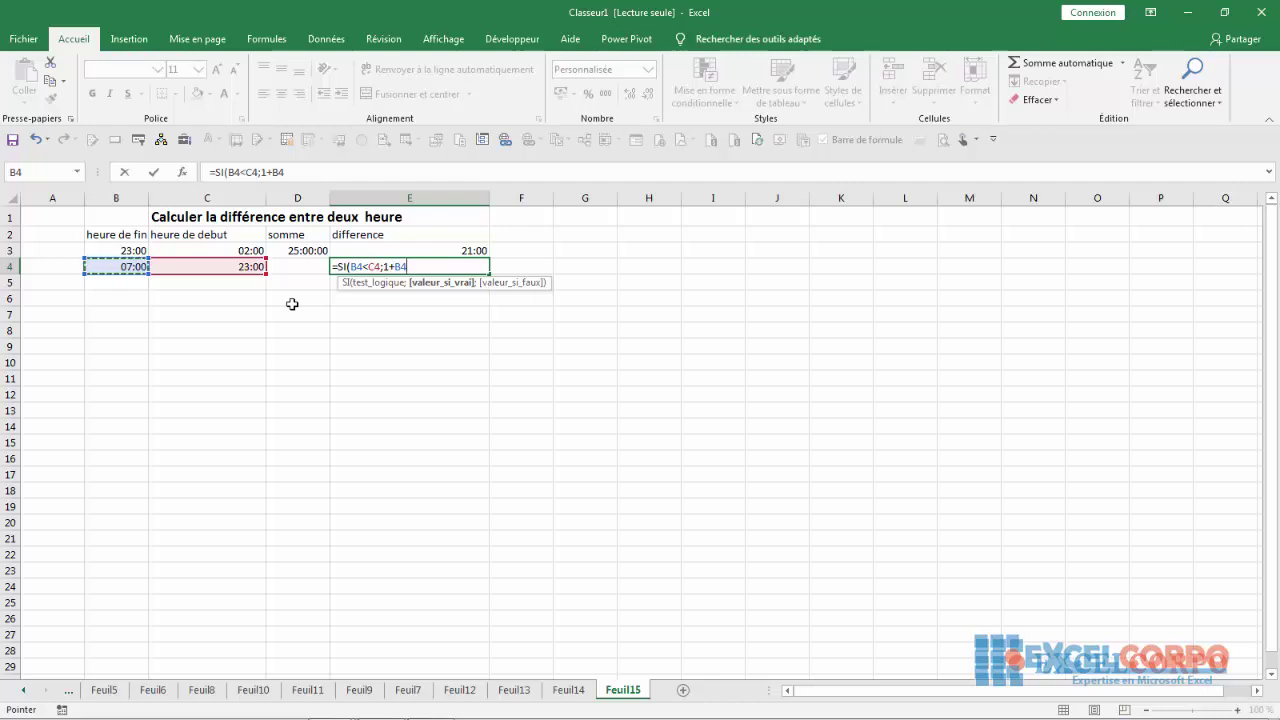
pyautogui.write('-')
pyautogui.click(214, 266)
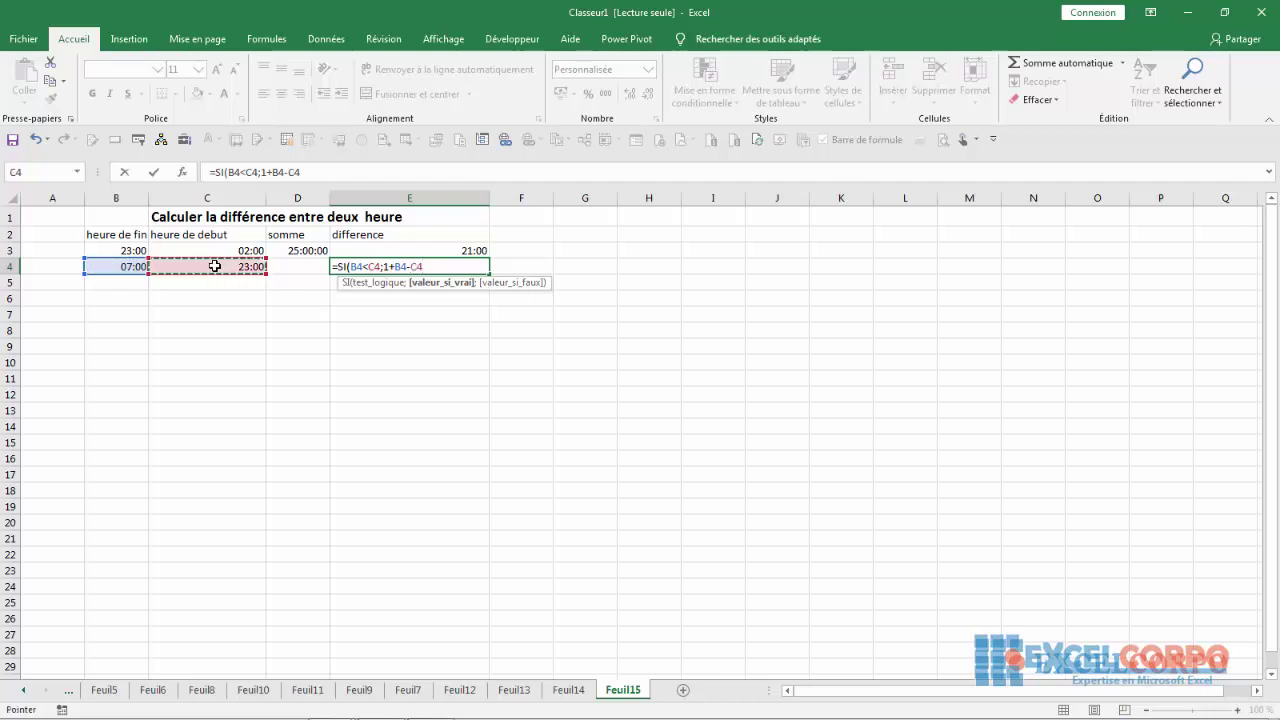
pyautogui.write(';')
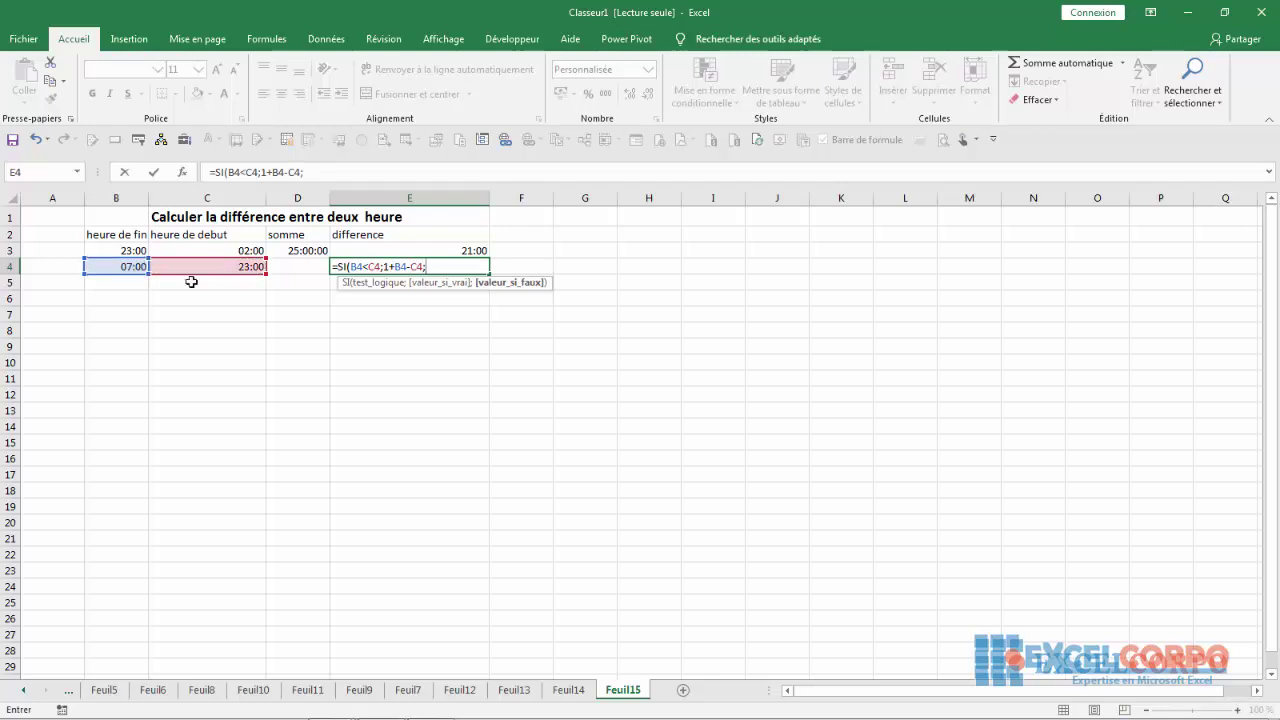
# Step: Complete the SI formula in cell E4 with B4-C4 as the value-if-false argument
pyautogui.click(136, 267)
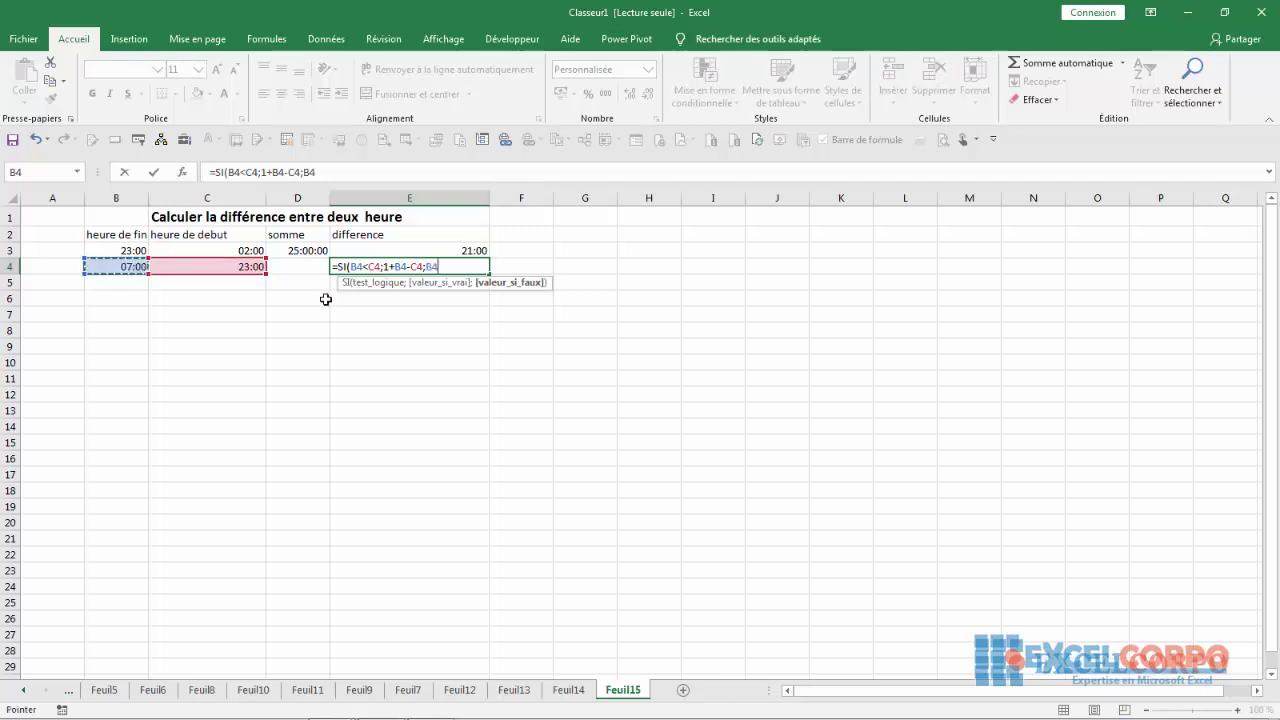
pyautogui.write('-')
pyautogui.click(256, 266)
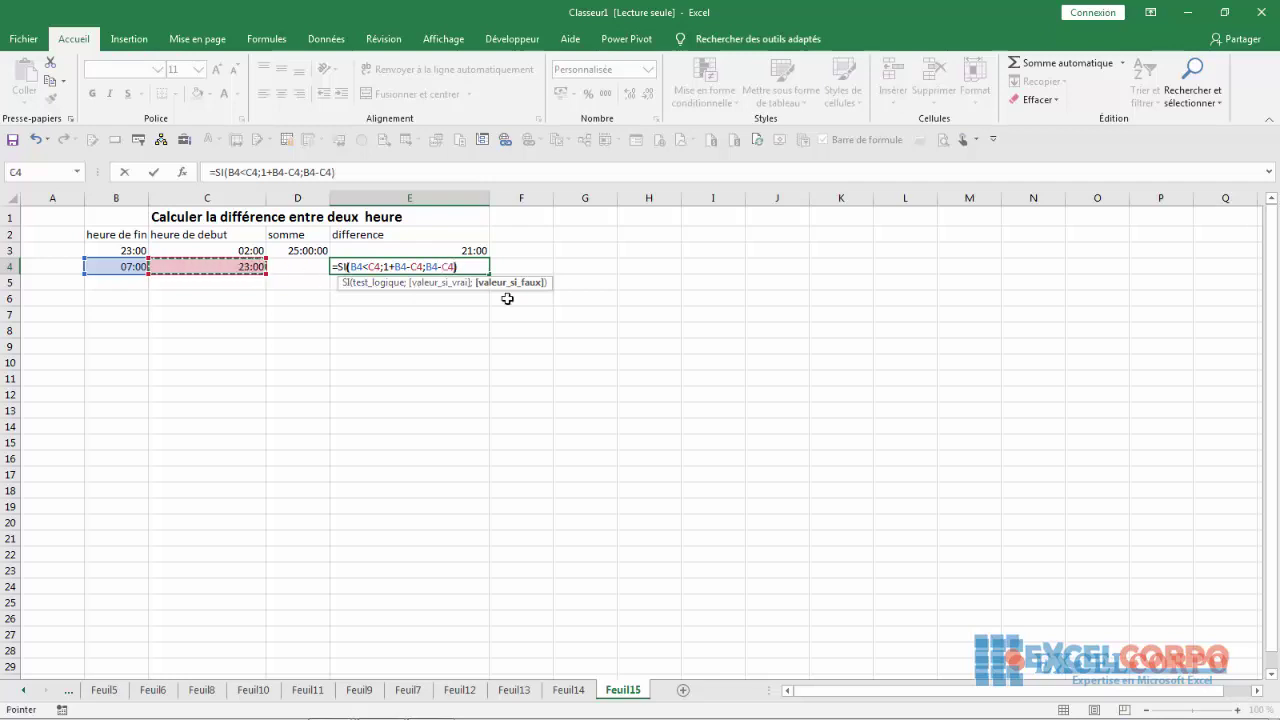
pyautogui.write(')')
pyautogui.press('Return')
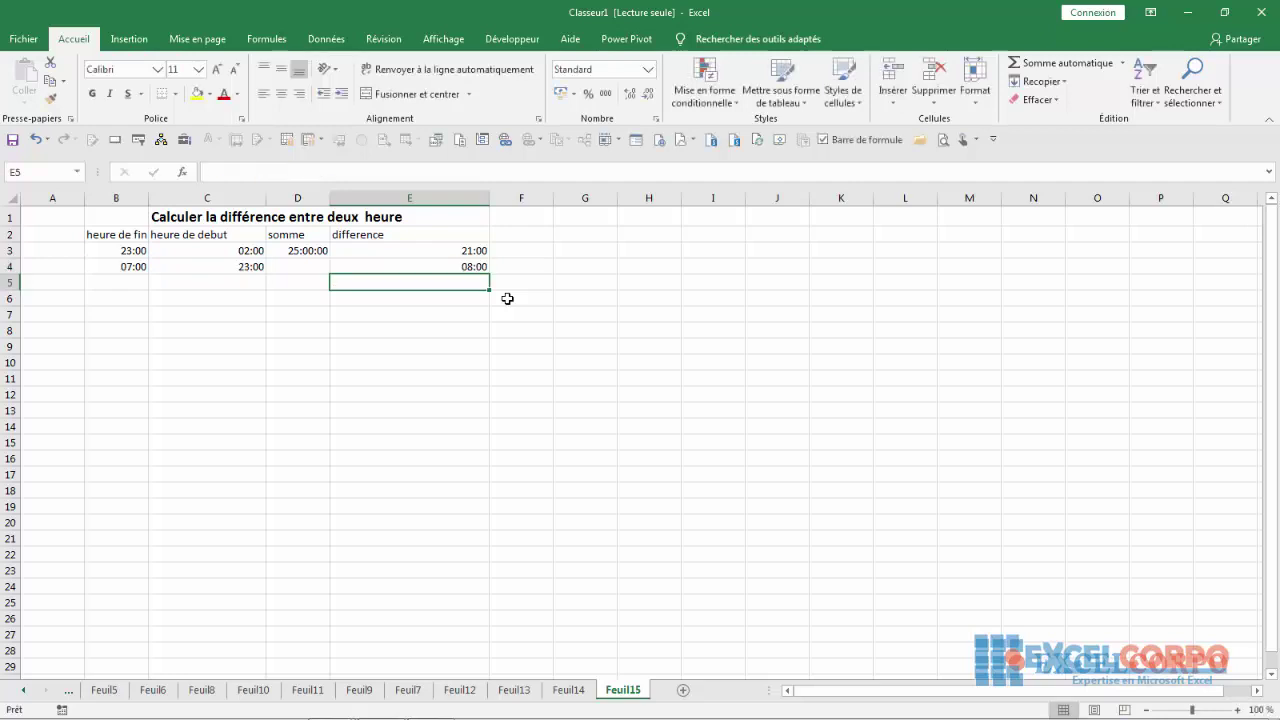
# Step: Select cell E4 to review its SI formula and dismiss the Windows colour-scheme prompt without choosing an option
pyautogui.click(434, 264)
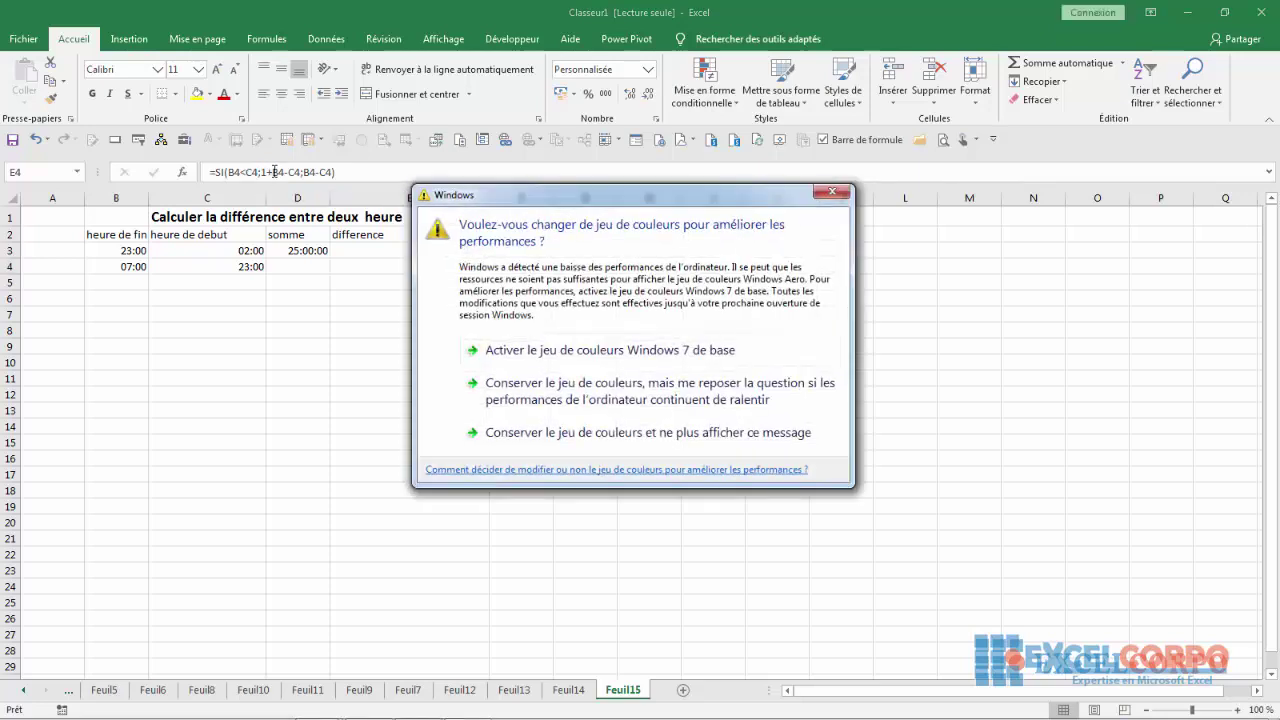
pyautogui.click(831, 192)
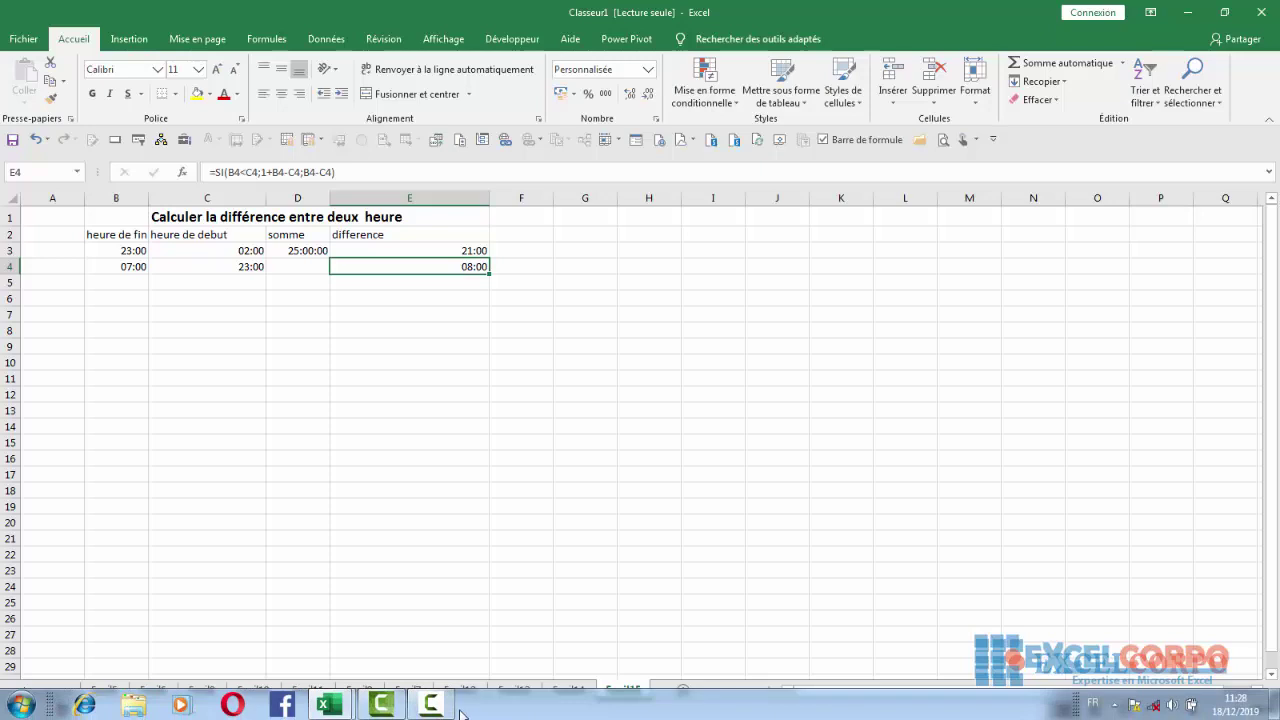
pyautogui.click(431, 705)
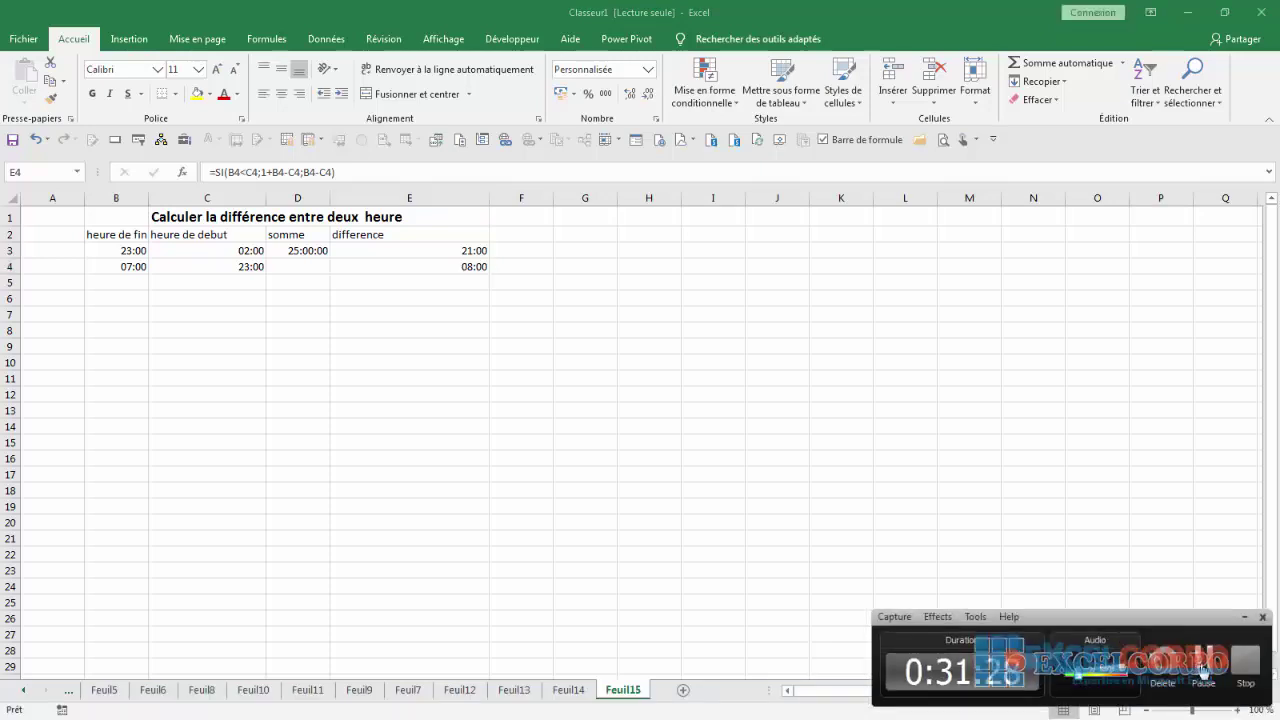
pyautogui.click(1203, 672)
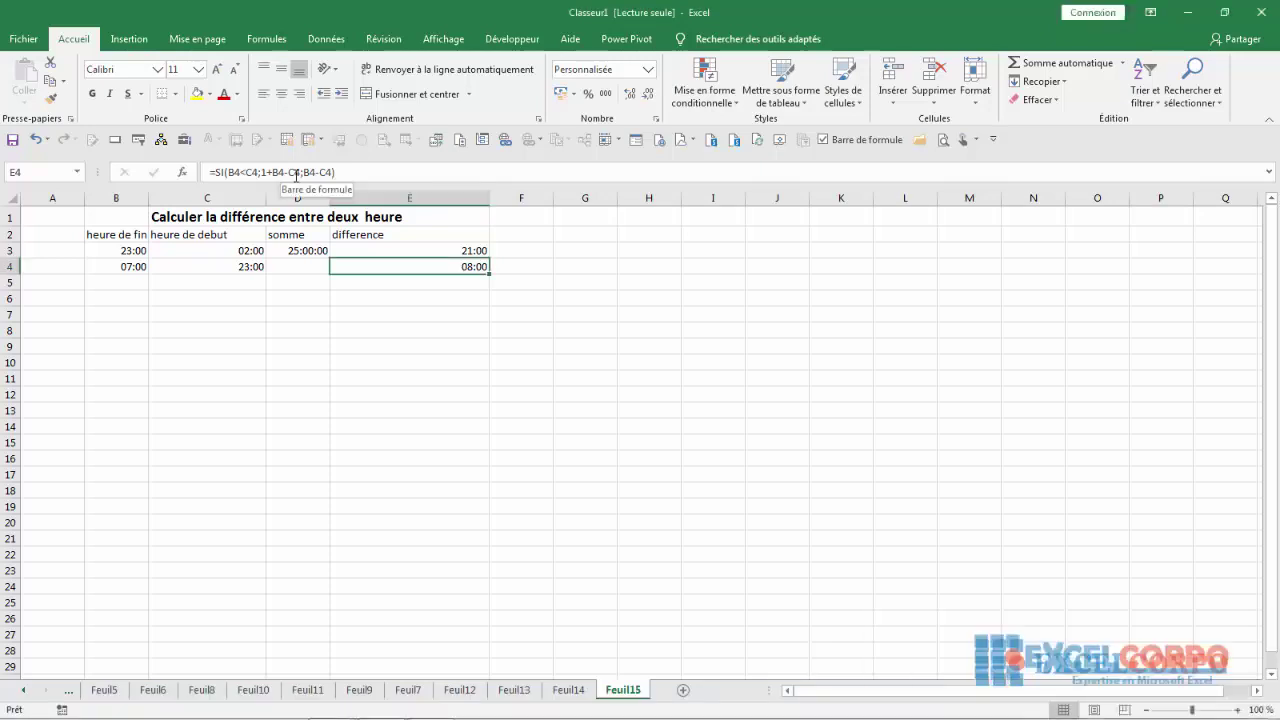